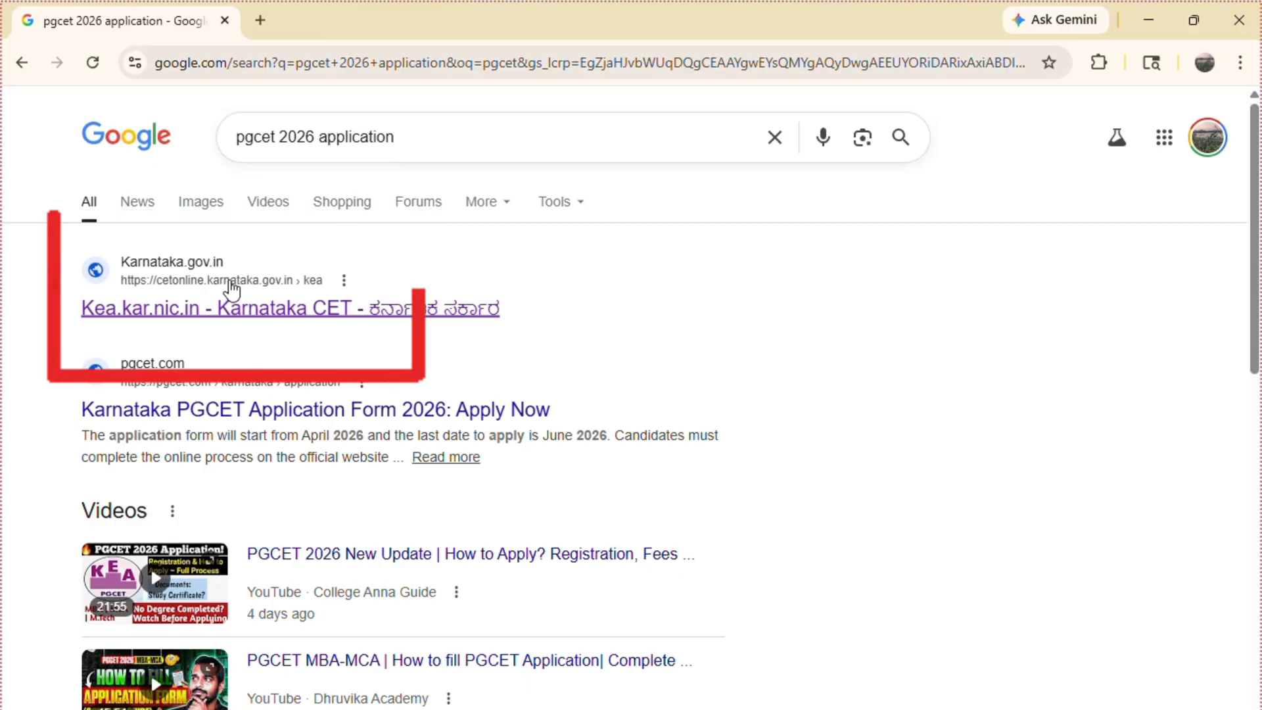
# Open the Karnataka Examinations Authority site from the search results and go to the PGCET-2026 online application link dated 24/03/2026
pyautogui.click(225, 284)
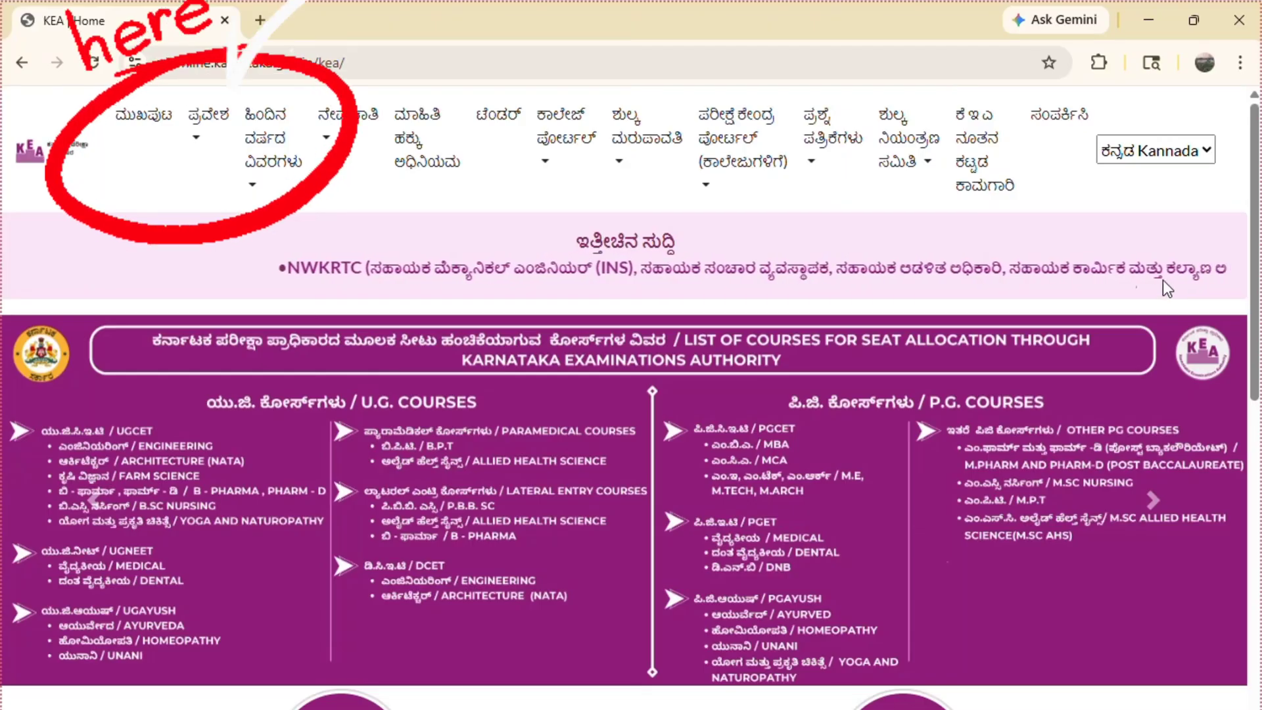
pyautogui.click(214, 140)
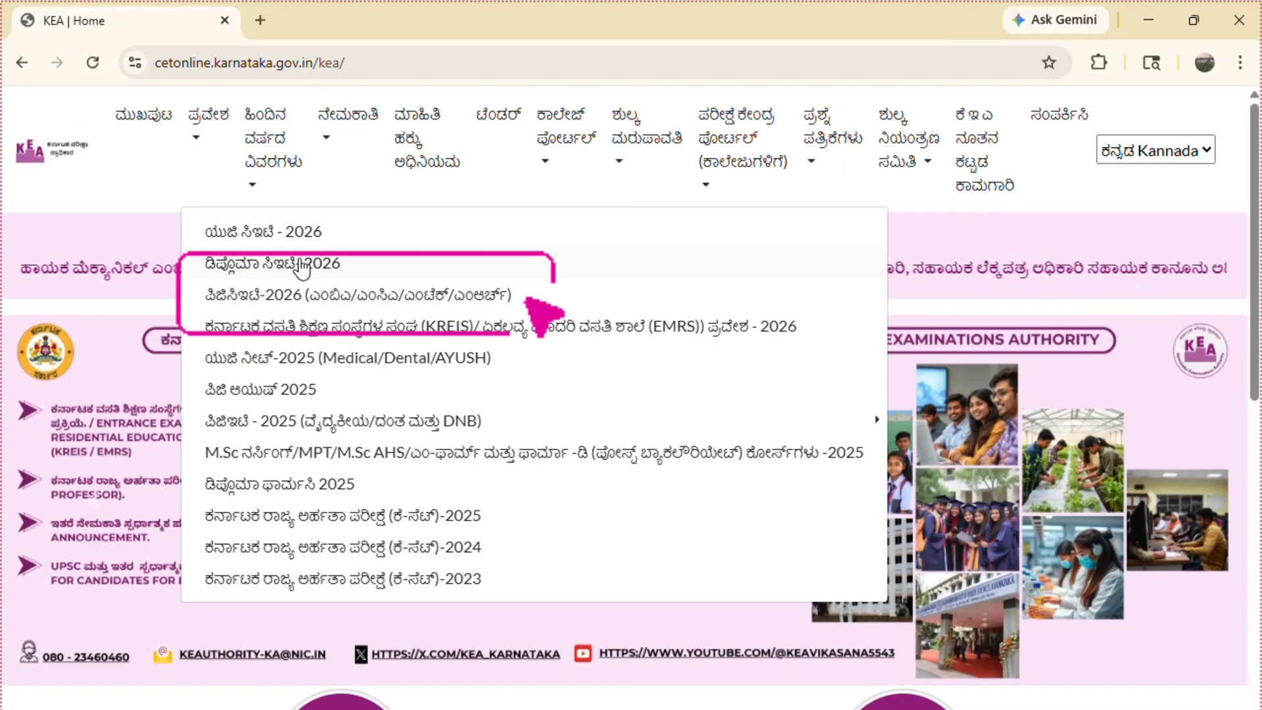
pyautogui.click(320, 303)
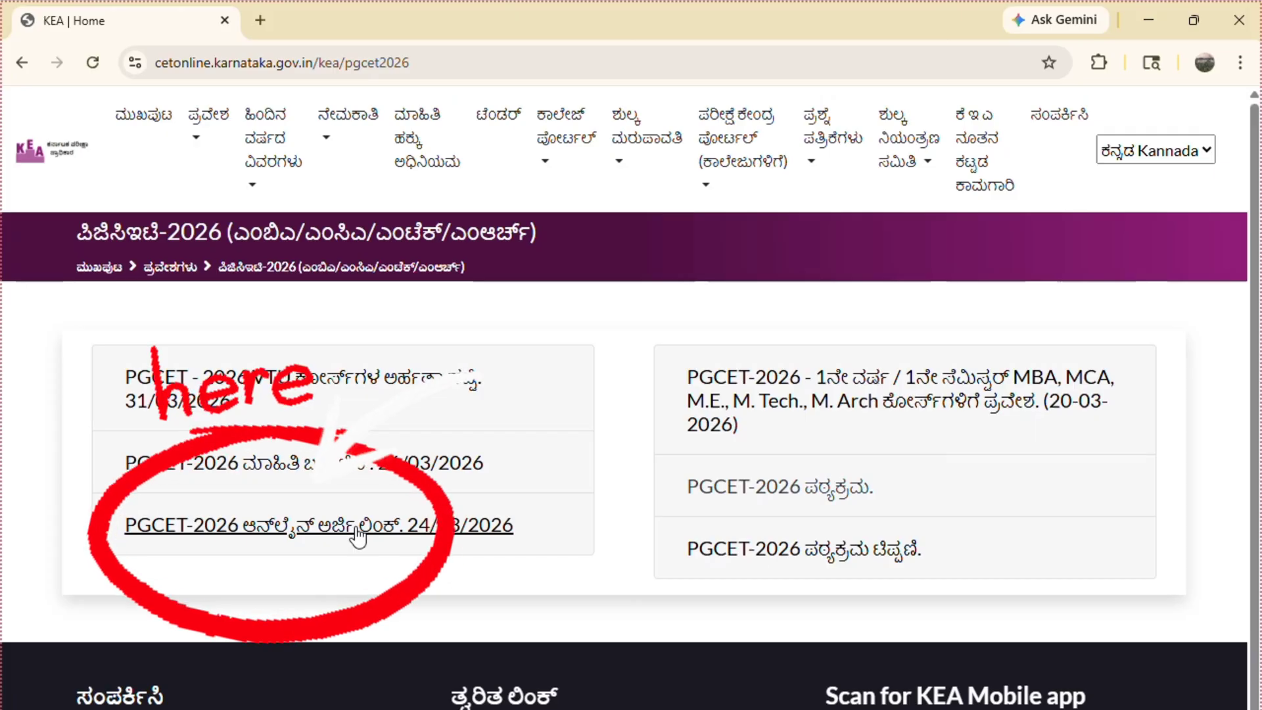
pyautogui.click(357, 536)
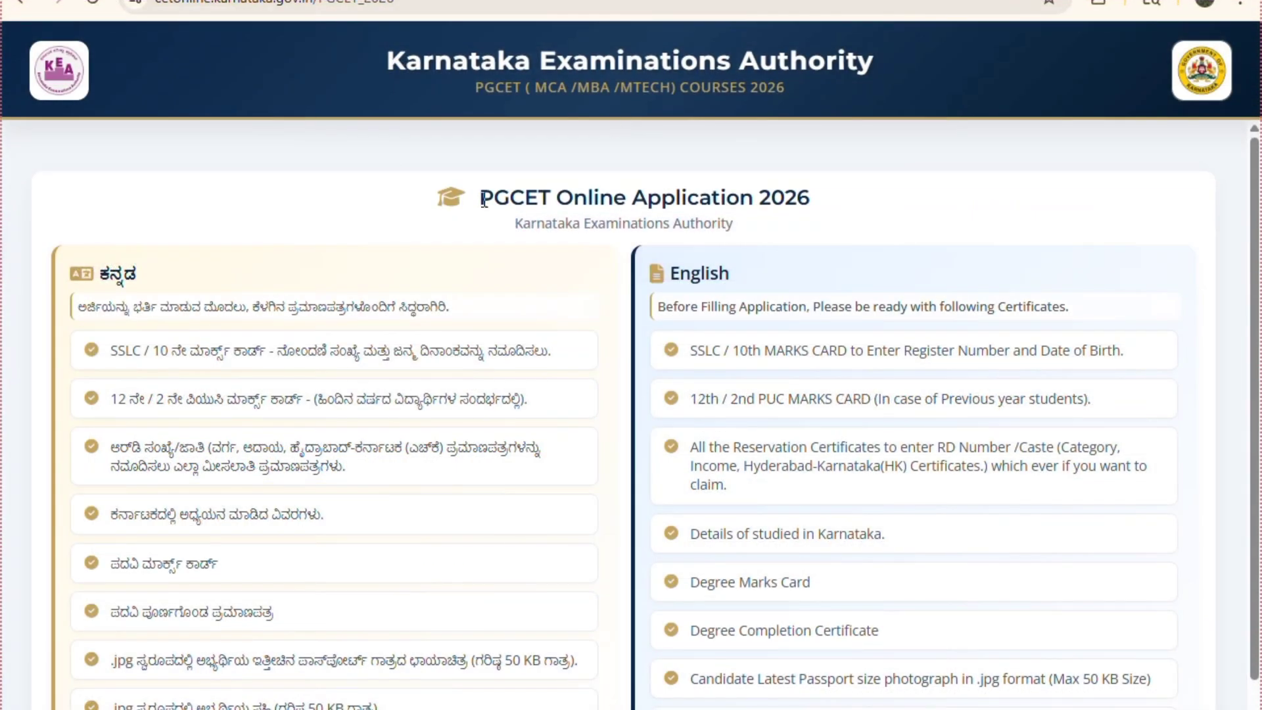
# Read through the list of certificates and image files required before filling in the PGCET 2026 online application
pyautogui.moveTo(487, 196); pyautogui.dragTo(881, 208)
pyautogui.click(881, 208)
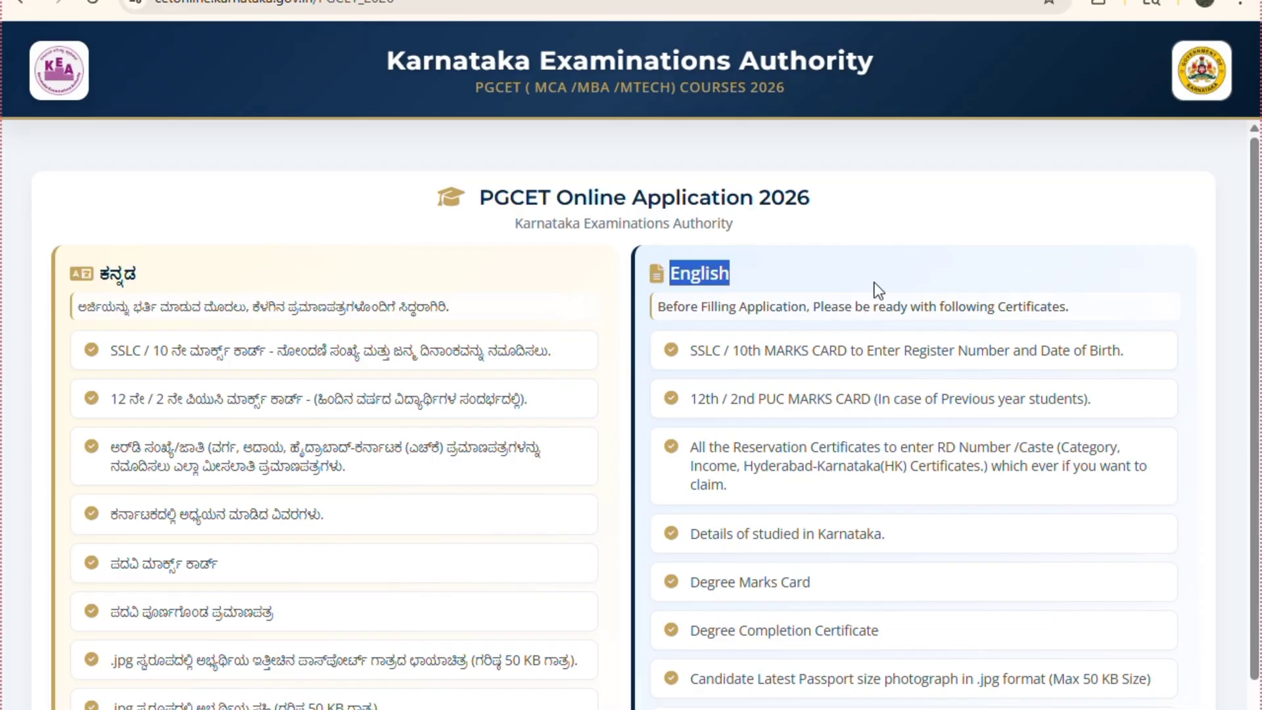
pyautogui.click(885, 248)
pyautogui.moveTo(274, 353); pyautogui.dragTo(575, 357)
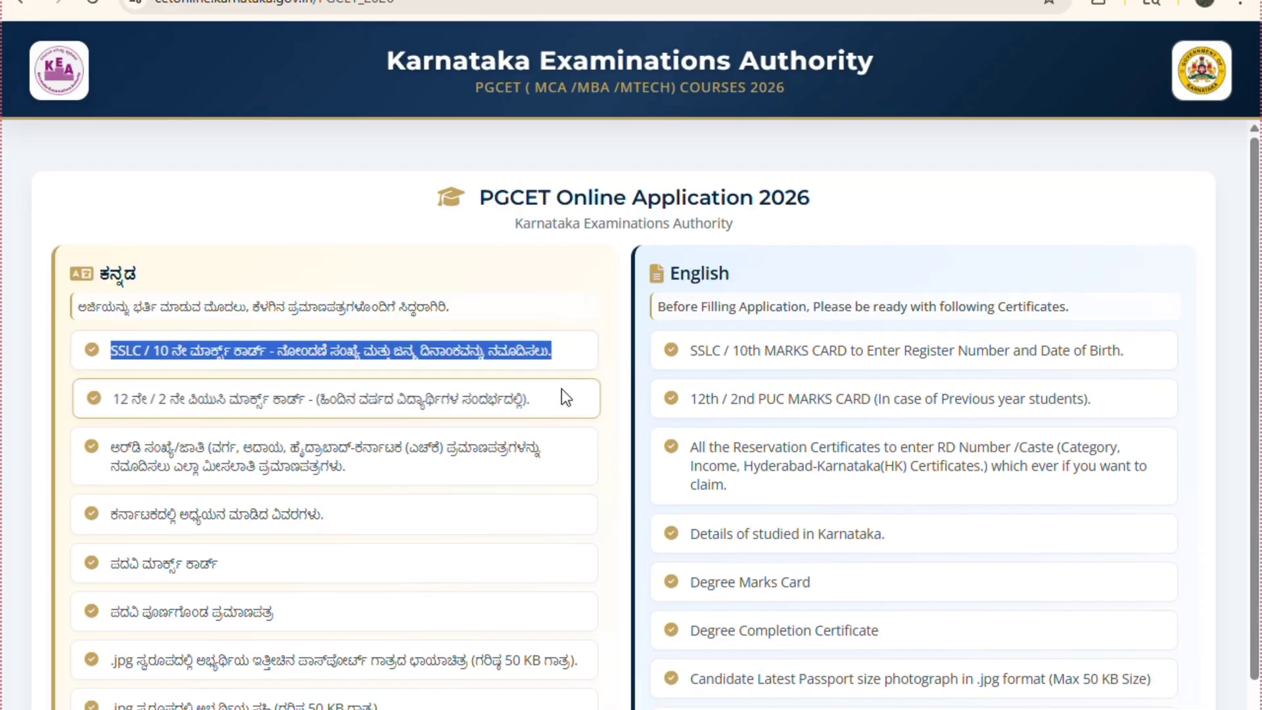
pyautogui.click(486, 403)
pyautogui.moveTo(121, 399); pyautogui.dragTo(407, 399)
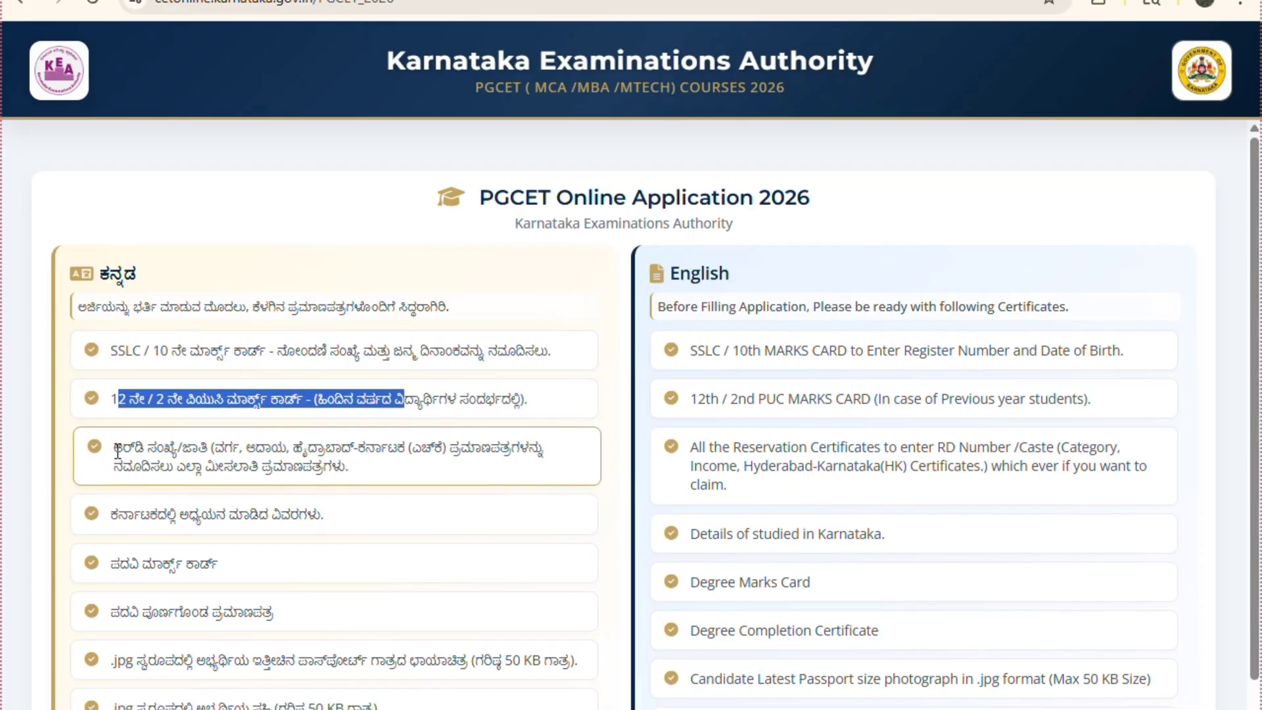
pyautogui.moveTo(113, 447); pyautogui.dragTo(618, 485)
pyautogui.click(615, 478)
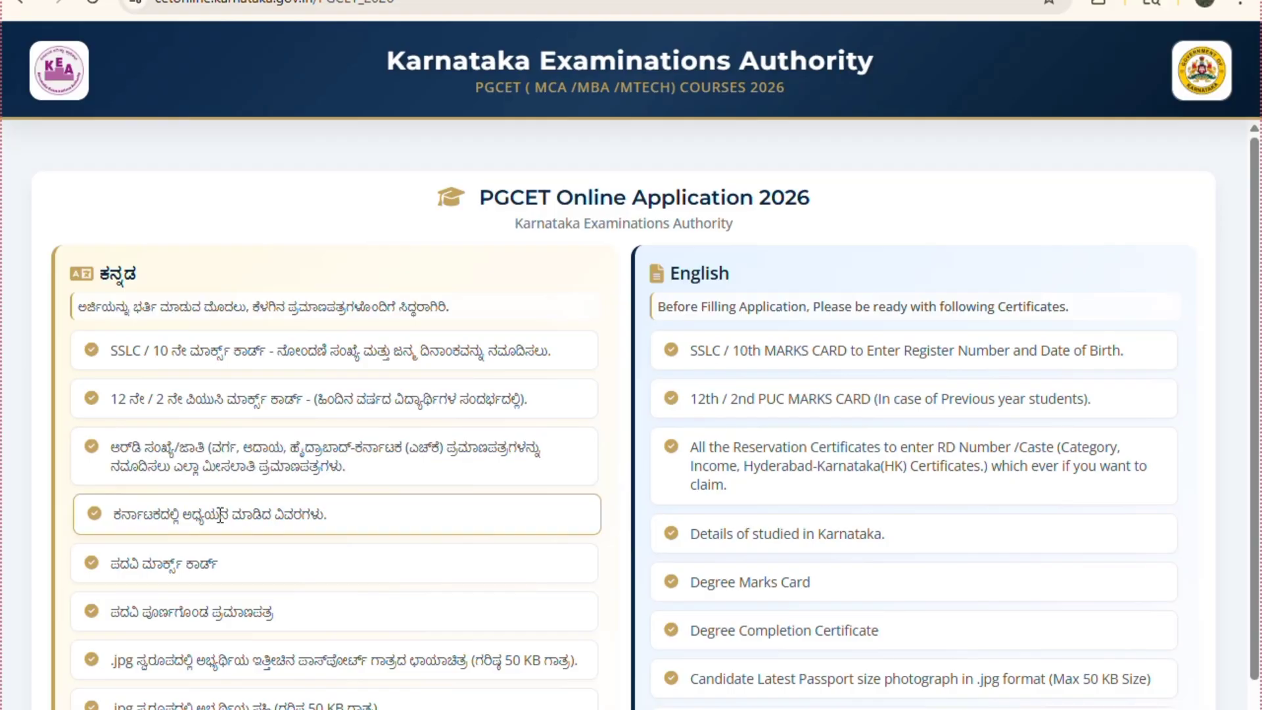
pyautogui.moveTo(115, 514); pyautogui.dragTo(350, 508)
pyautogui.click(645, 502)
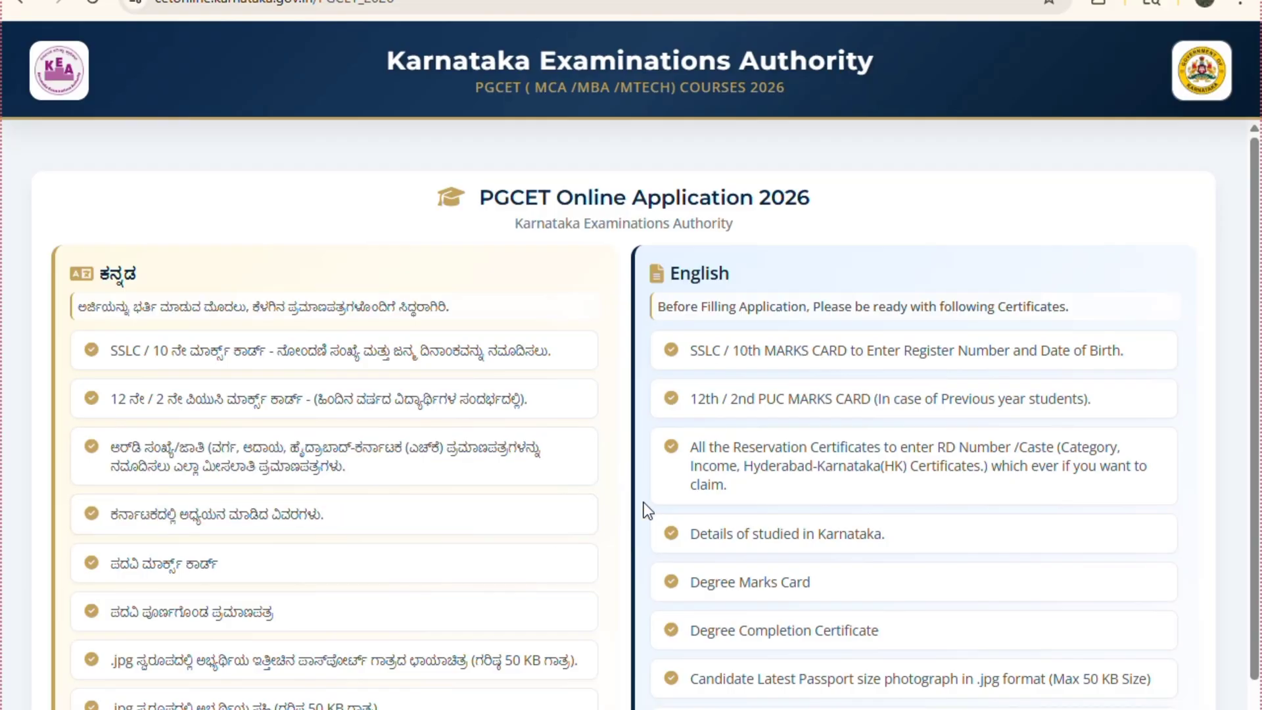
pyautogui.scroll(-1, 616, 512)
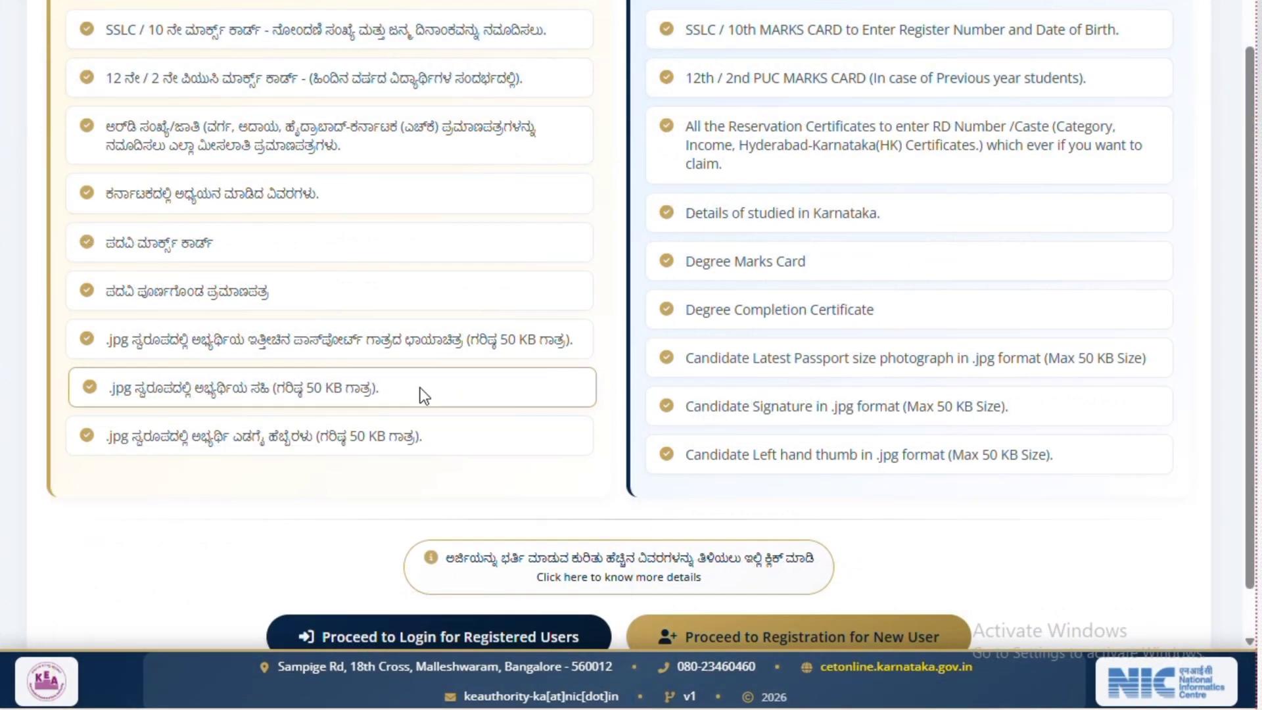
pyautogui.scroll(-1, 467, 385)
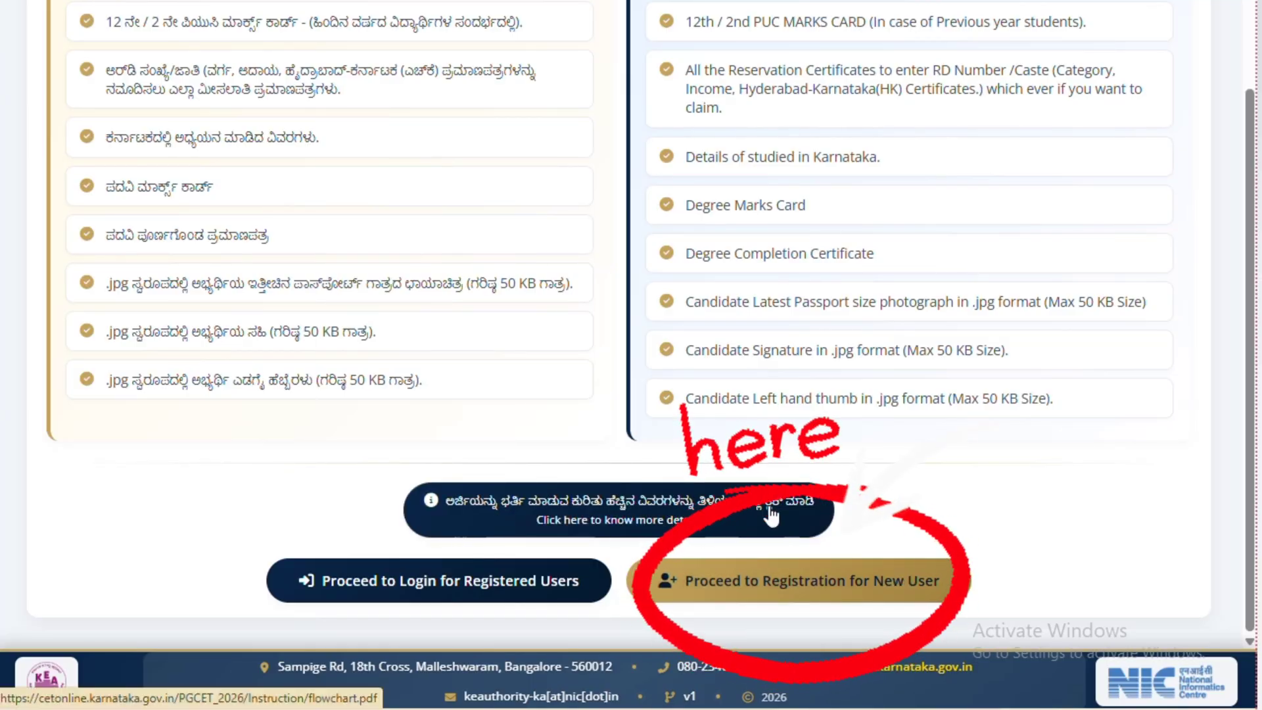
# Begin registration as a new user, answer Yes to SSLC from KSEAB, and verify the candidate's 10th standard roll number
pyautogui.click(784, 601)
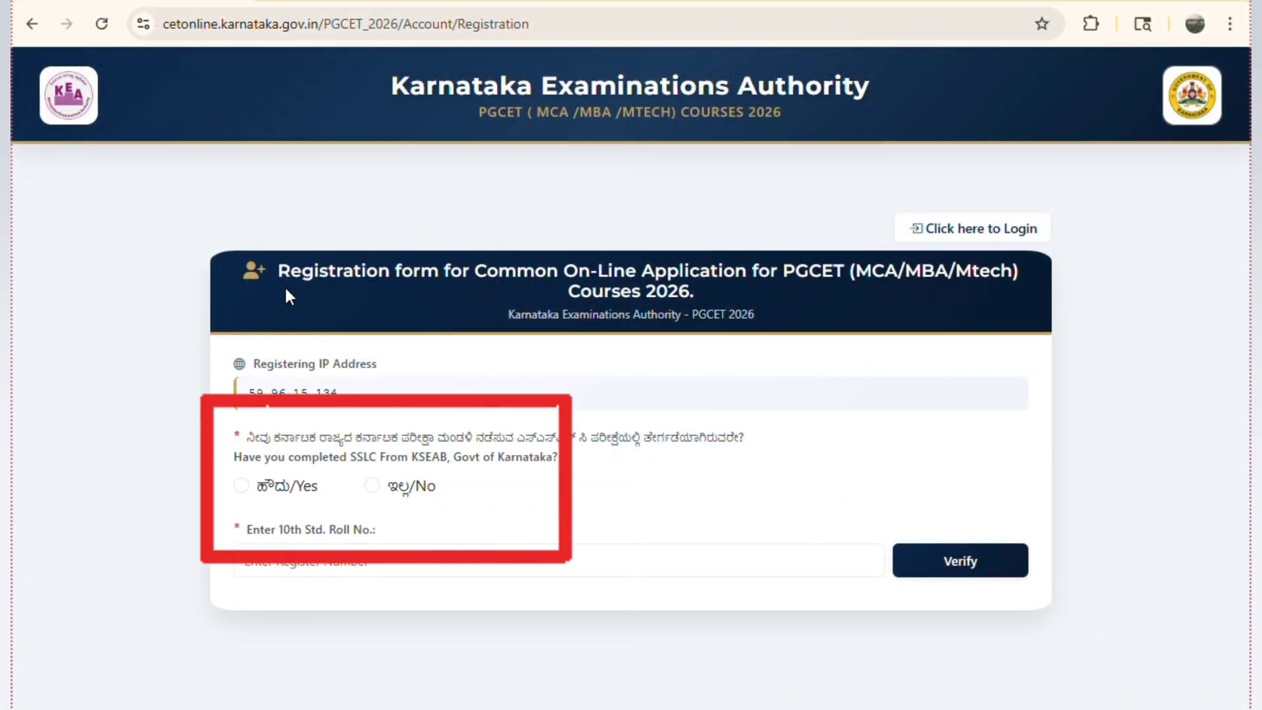
pyautogui.click(241, 486)
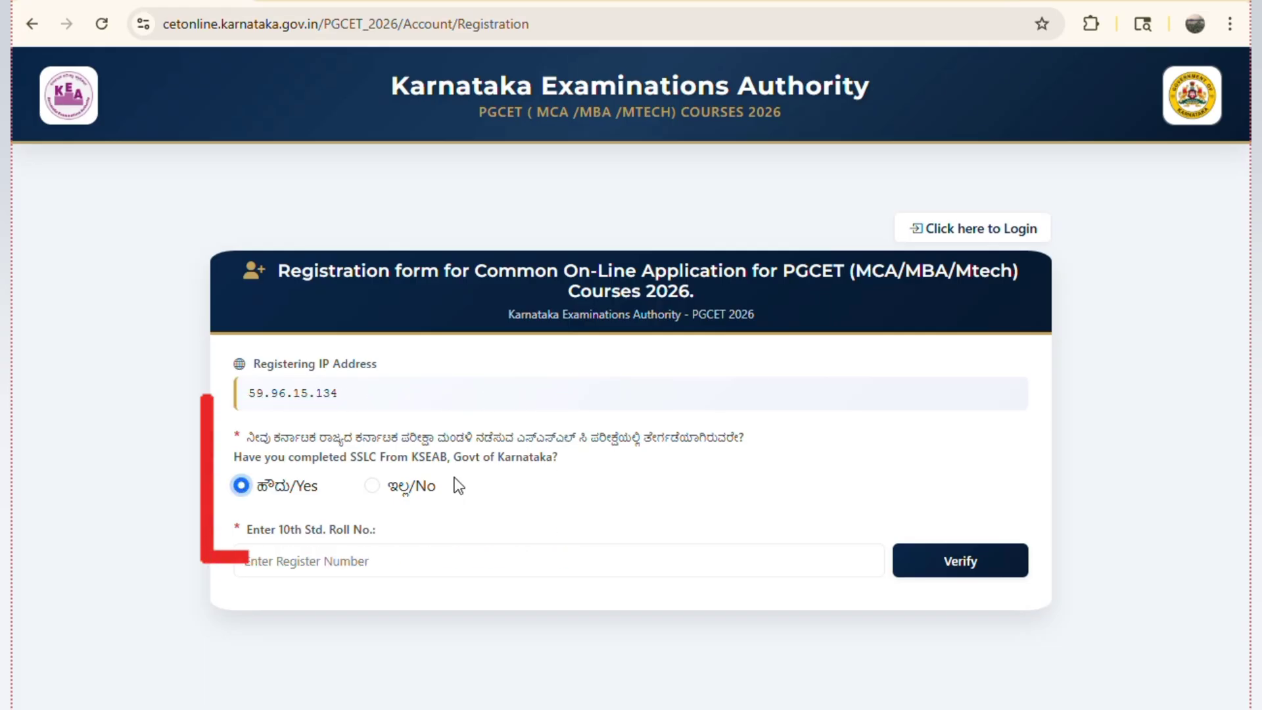
pyautogui.click(308, 553)
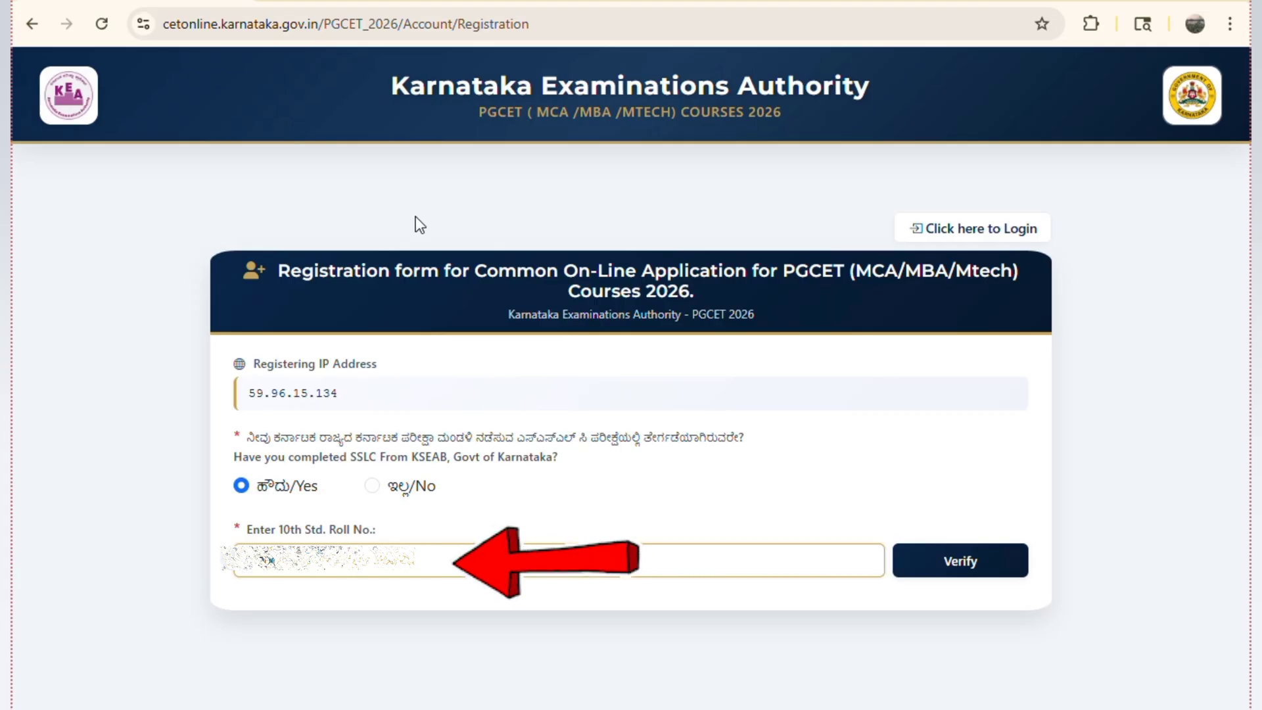
pyautogui.click(958, 563)
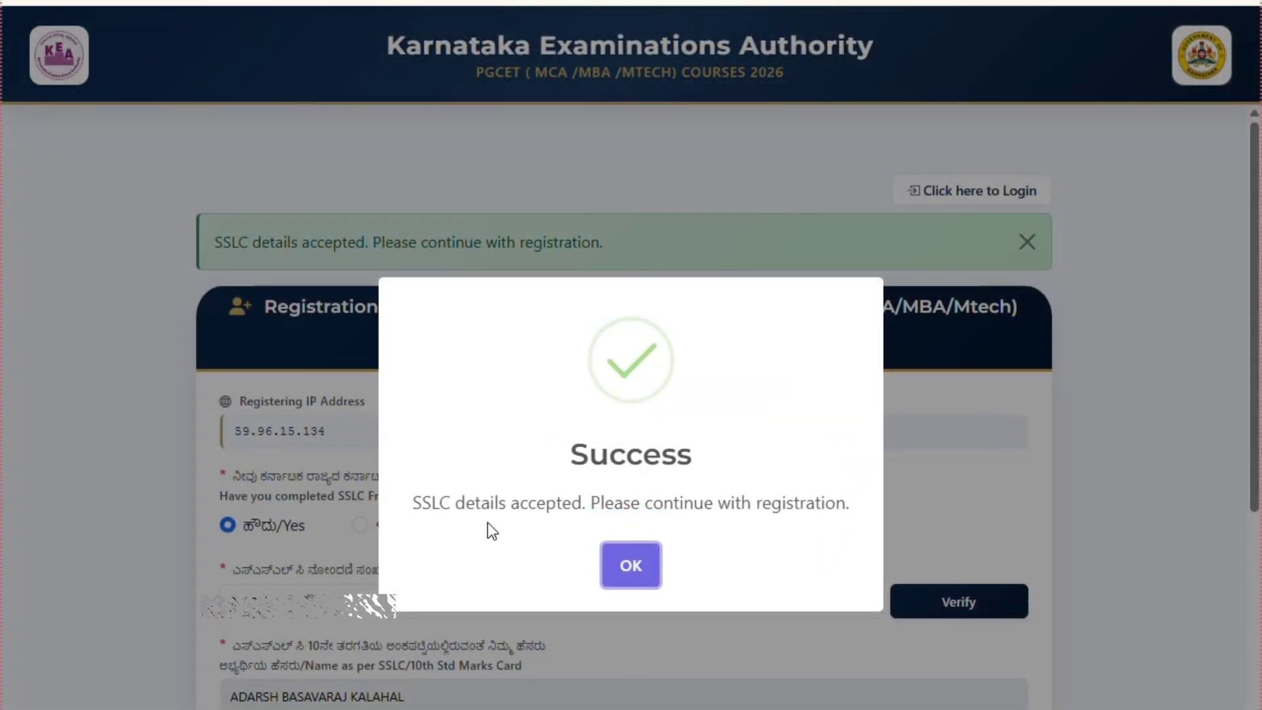
pyautogui.click(630, 565)
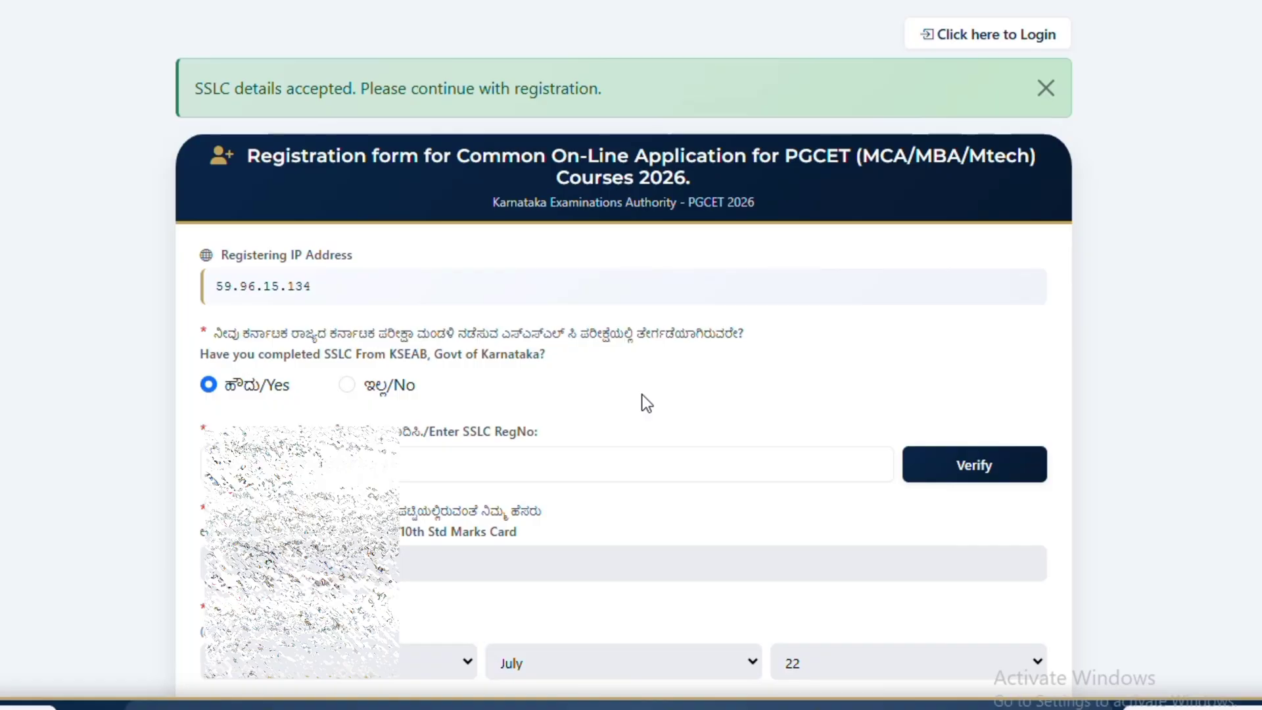
# Consent to Aadhaar authentication as the registration method, register through Aadhaar, and accept the eKYC consent to proceed
pyautogui.scroll(-1, 643, 395)
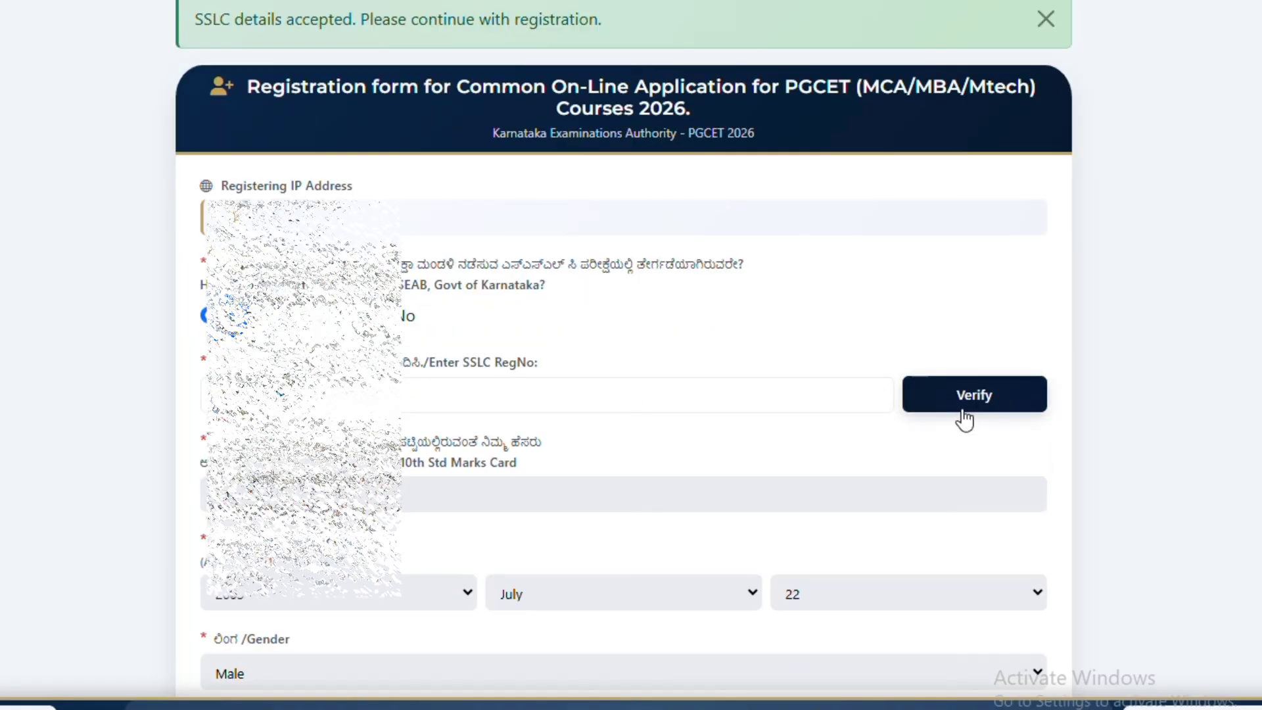
pyautogui.scroll(-7, 768, 395)
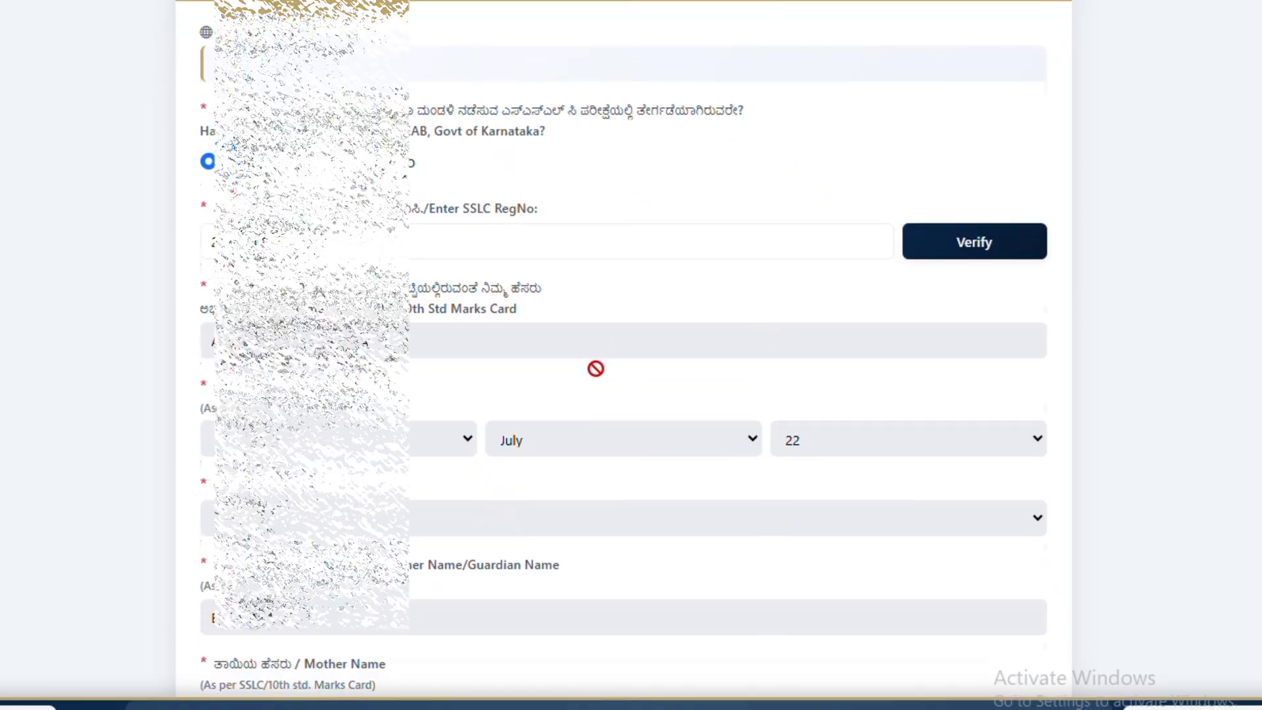
pyautogui.scroll(-1, 539, 382)
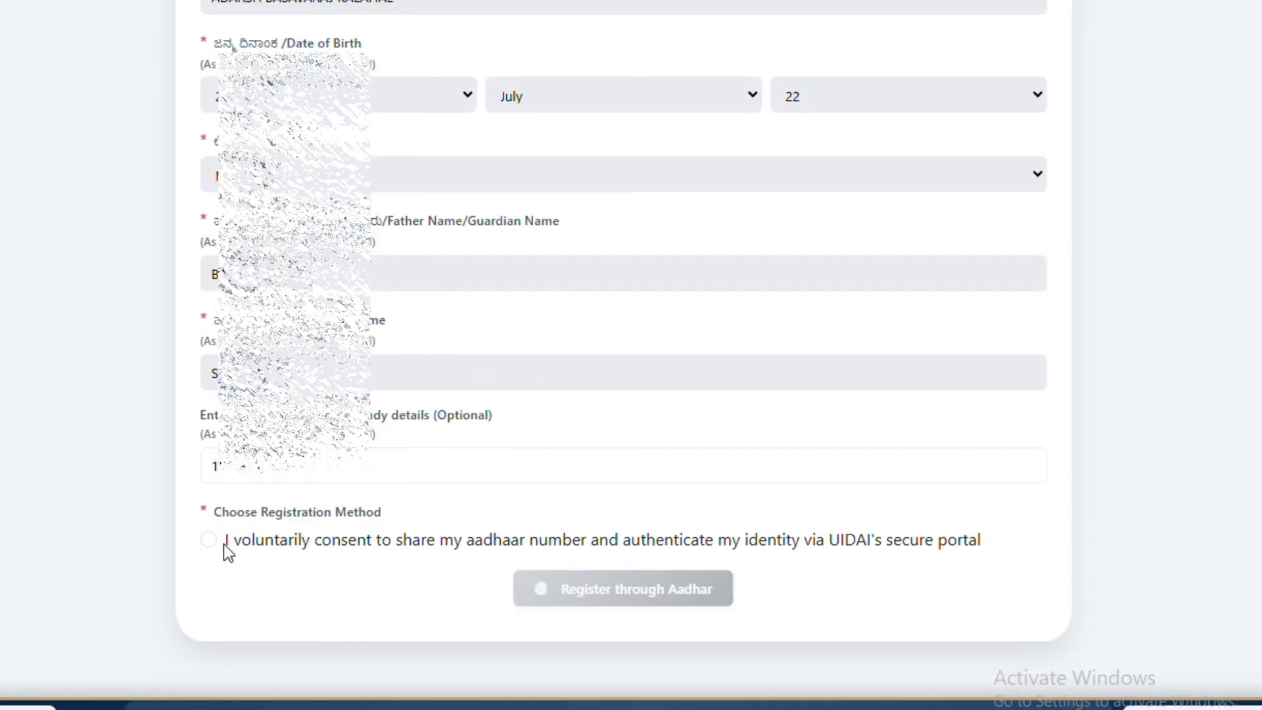
pyautogui.moveTo(218, 515); pyautogui.dragTo(398, 520)
pyautogui.click(442, 503)
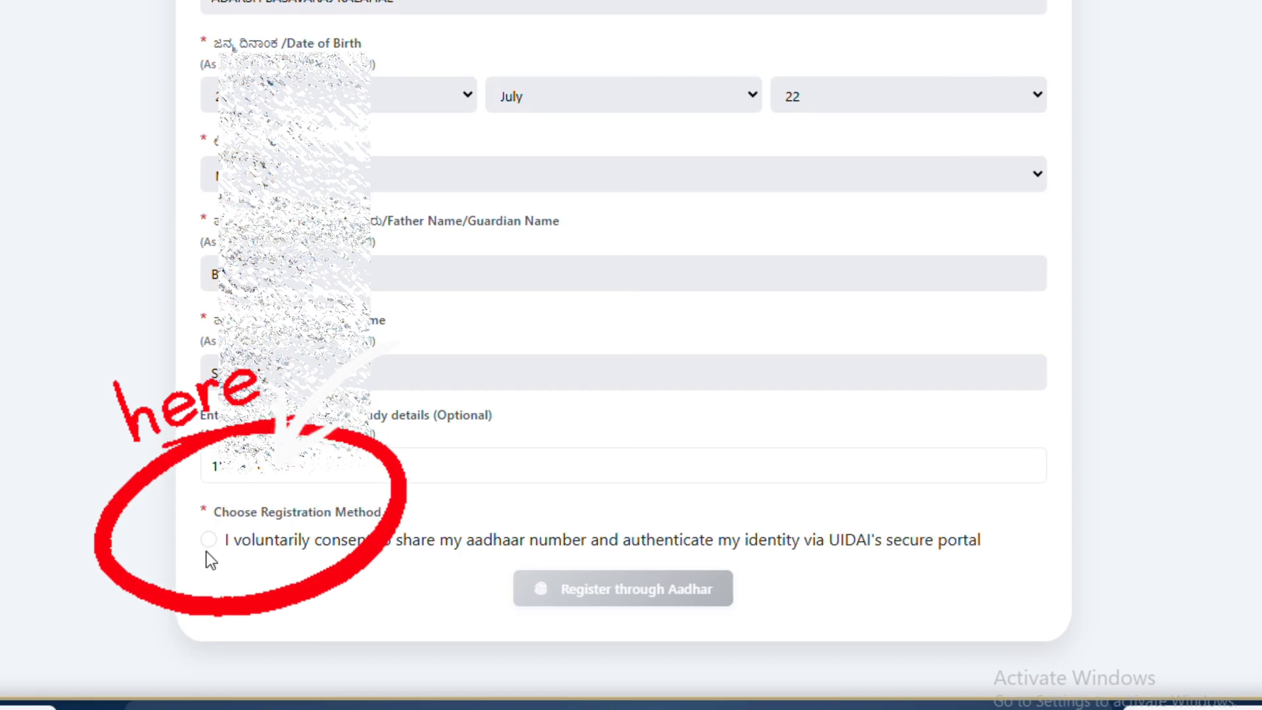
pyautogui.click(212, 539)
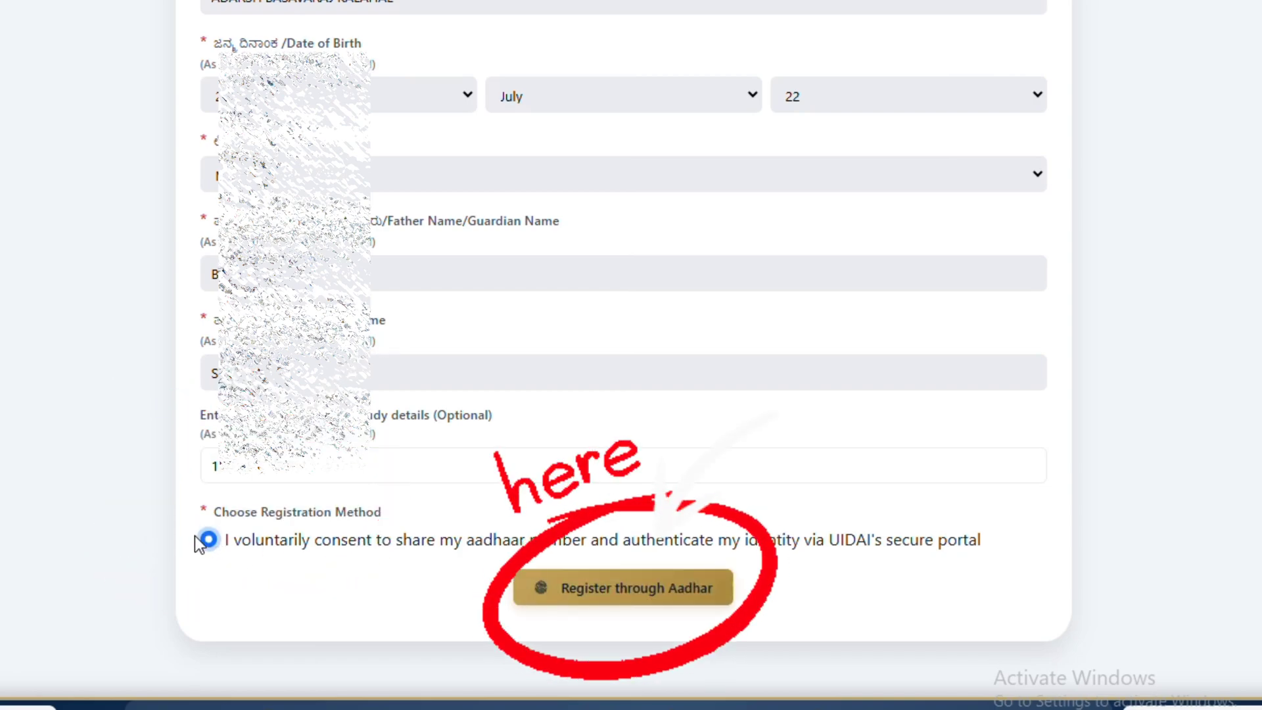
pyautogui.click(678, 589)
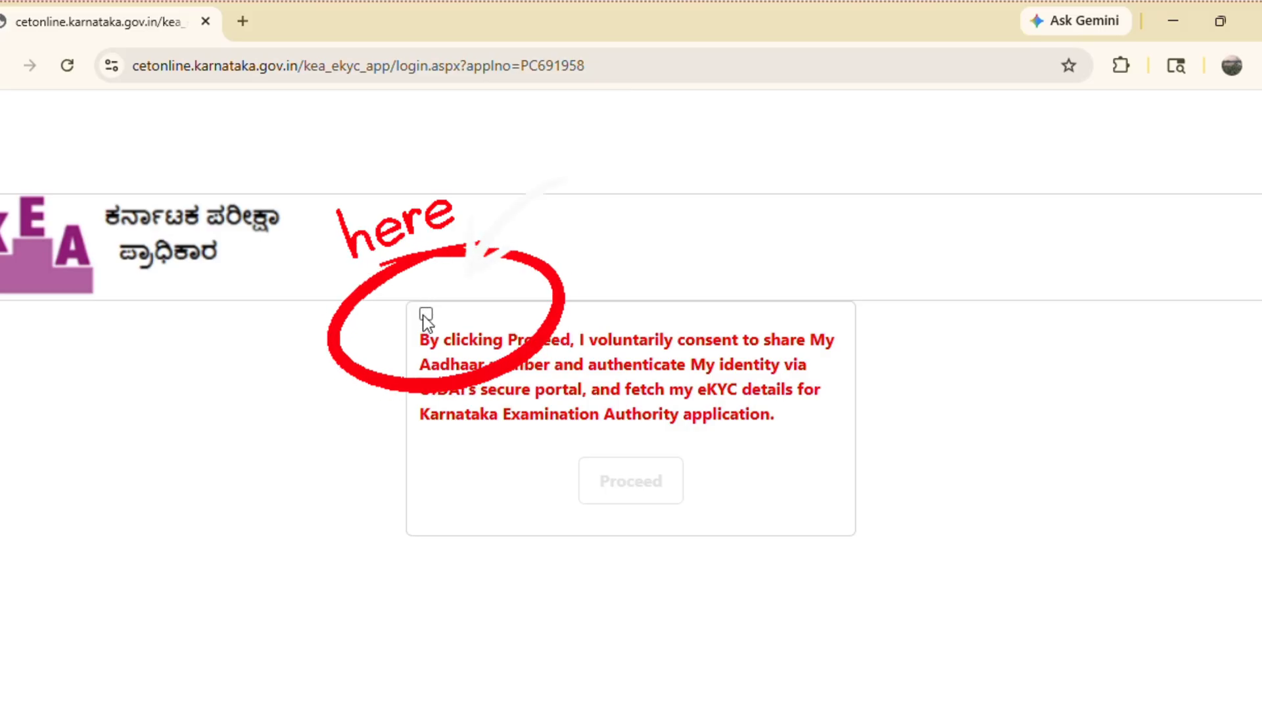
pyautogui.click(426, 314)
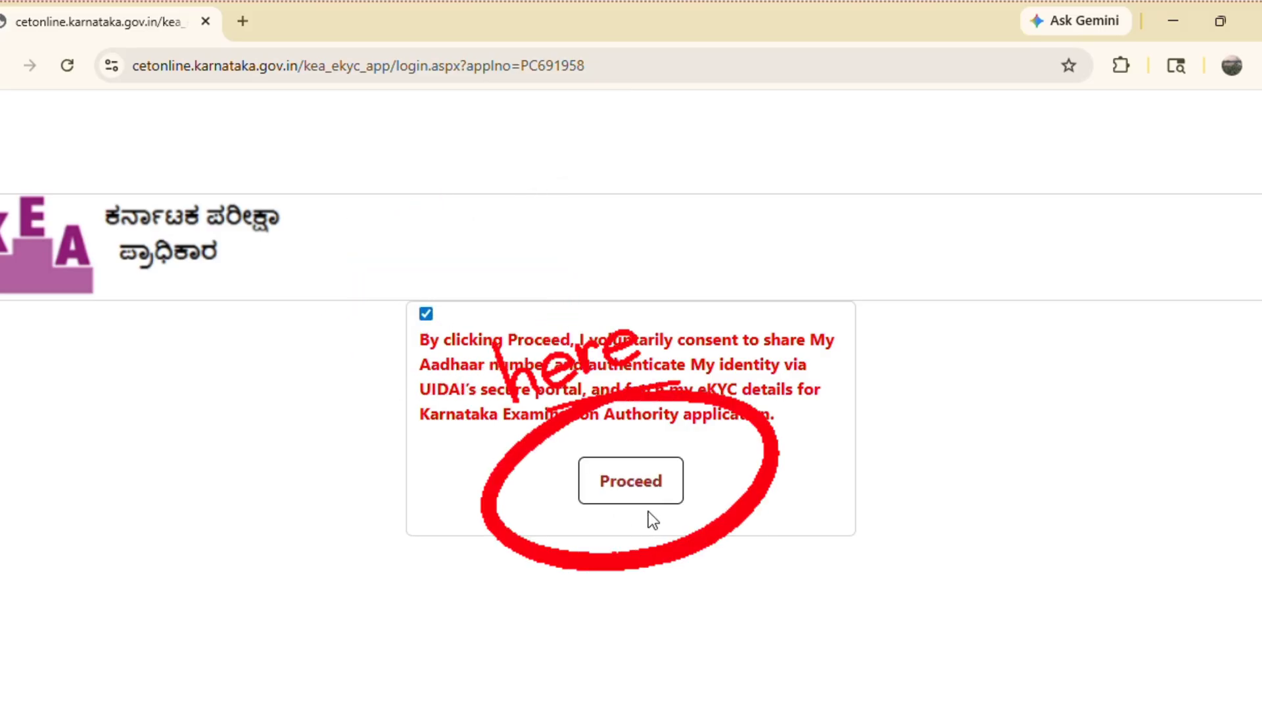
pyautogui.click(662, 491)
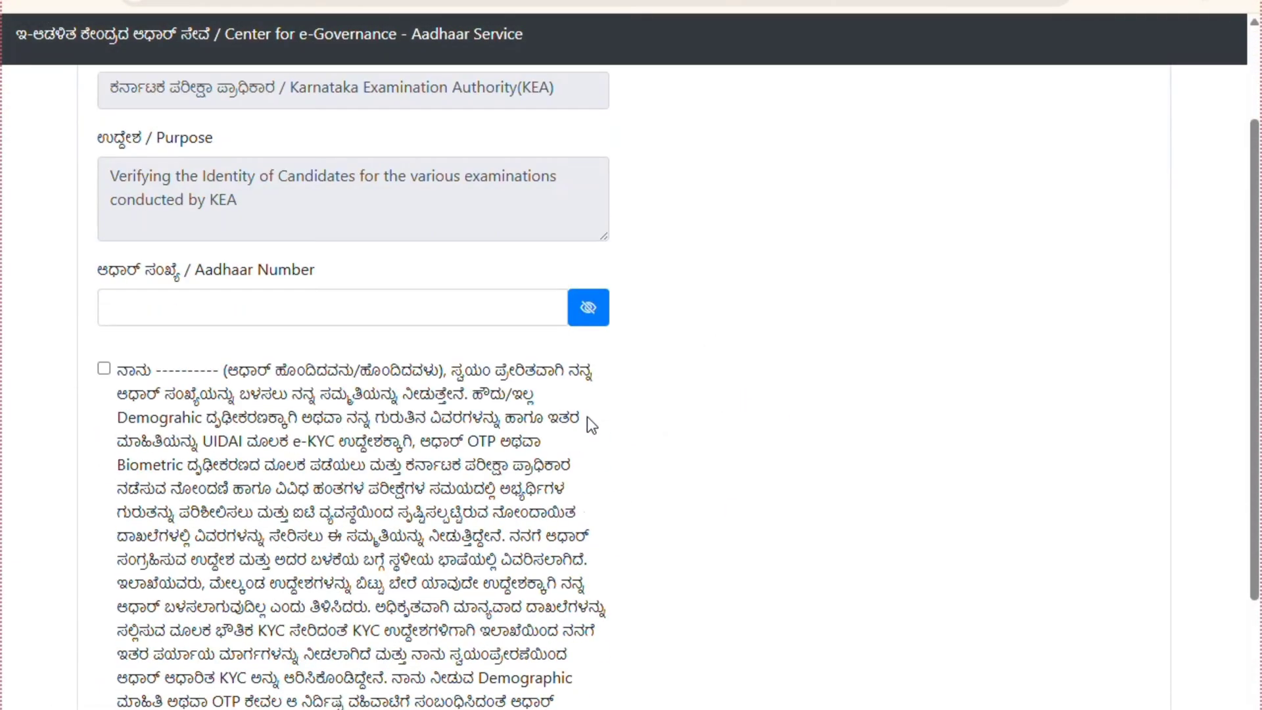
# Enter the candidate's Aadhaar number in the e-KYC Service form and accept the Aadhaar holder's consent declaration
pyautogui.scroll(3, 144, 258)
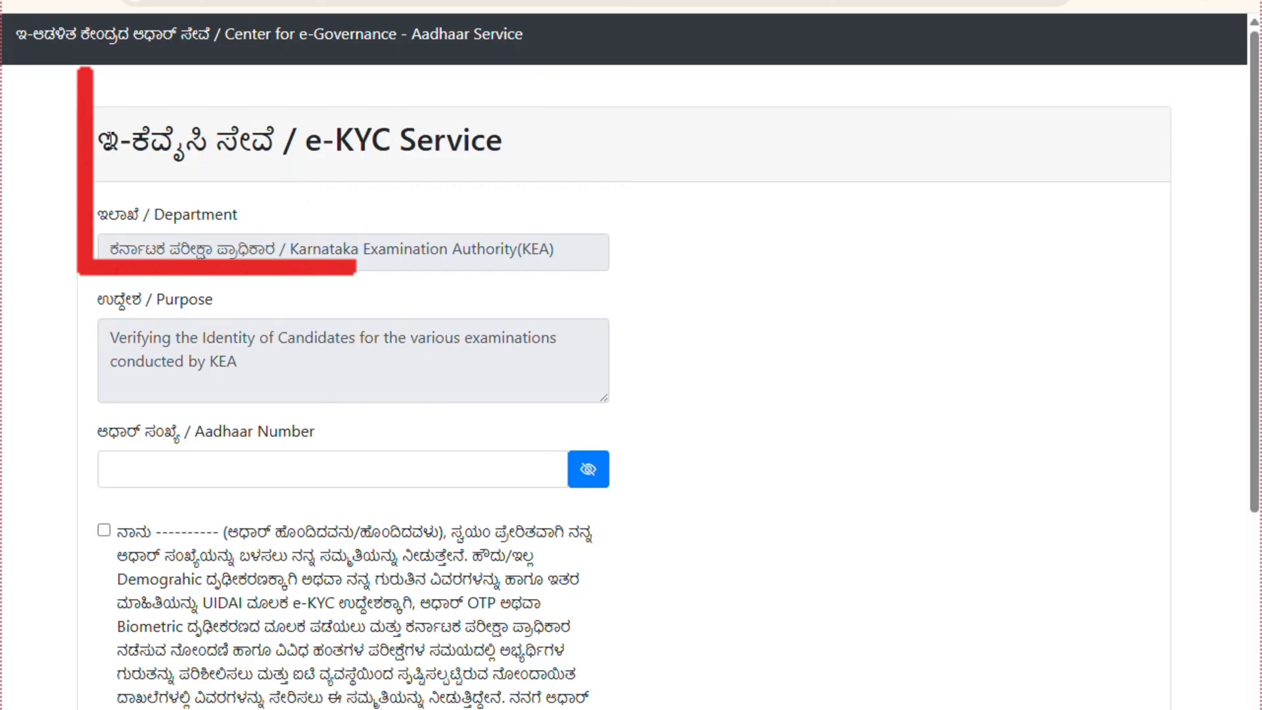
pyautogui.moveTo(120, 138); pyautogui.dragTo(692, 152)
pyautogui.click(692, 152)
pyautogui.scroll(-5, 653, 343)
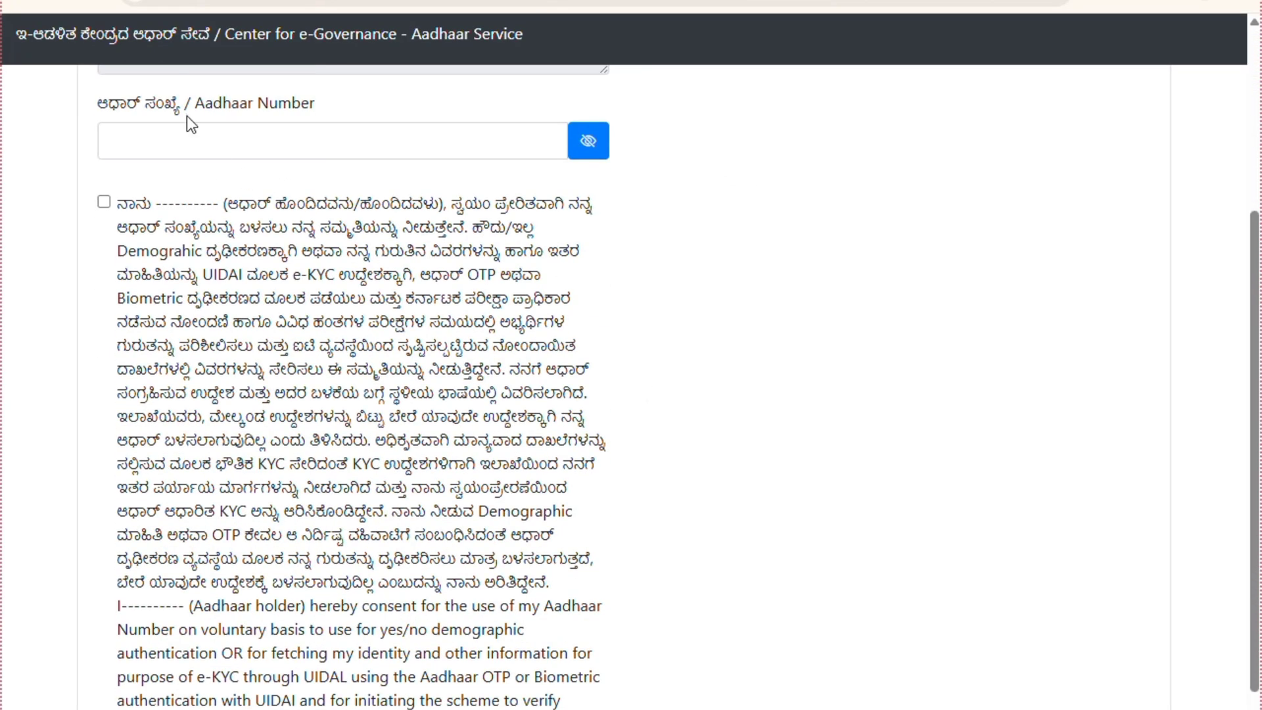
pyautogui.moveTo(196, 104); pyautogui.dragTo(376, 105)
pyautogui.click(376, 105)
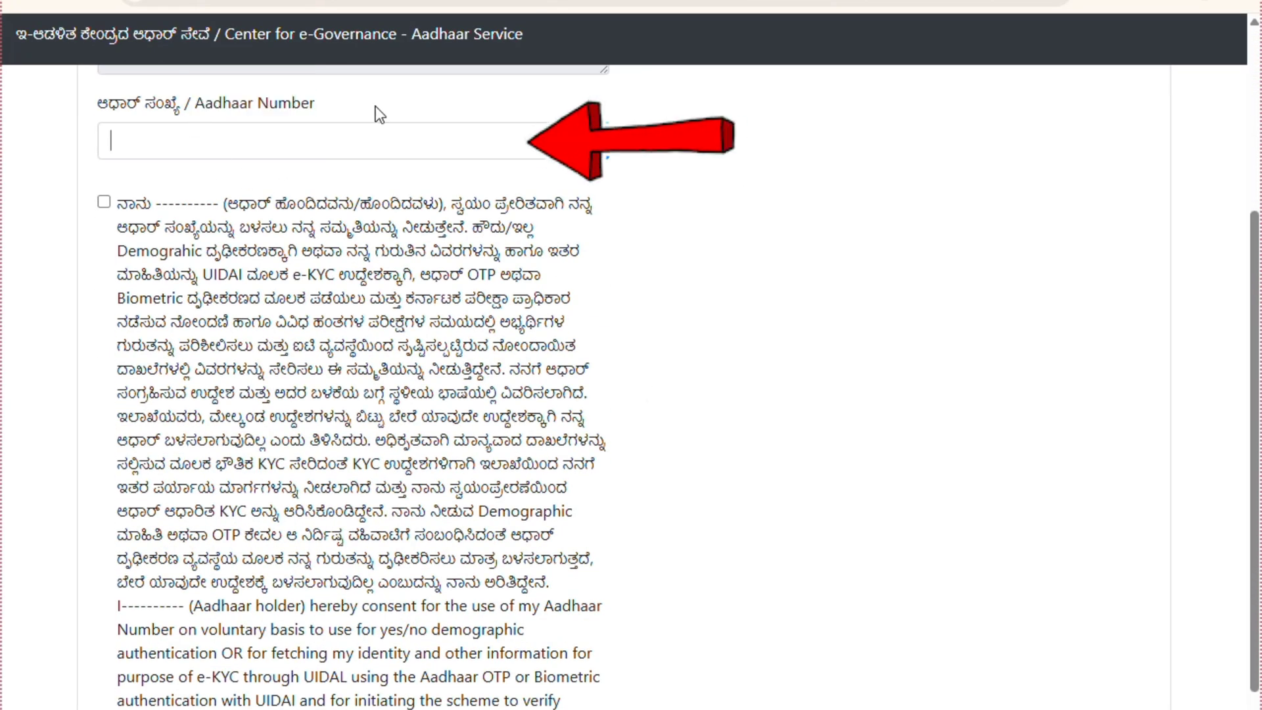
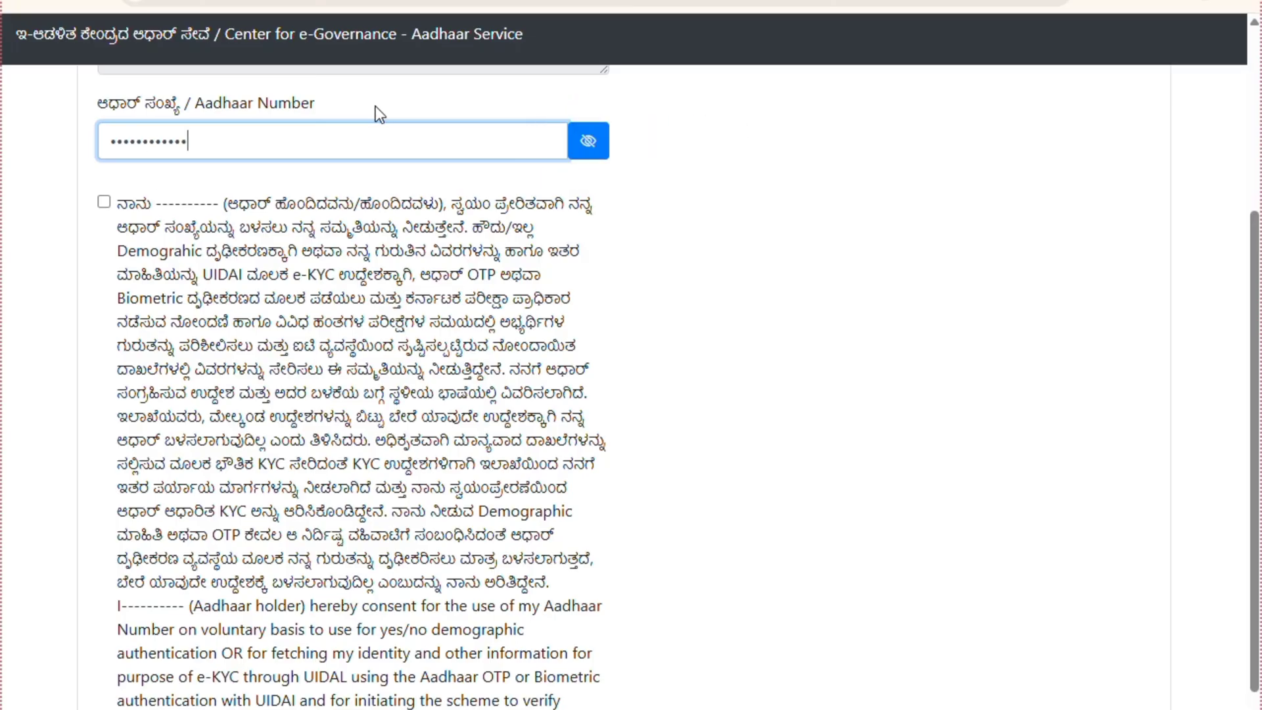
pyautogui.click(104, 202)
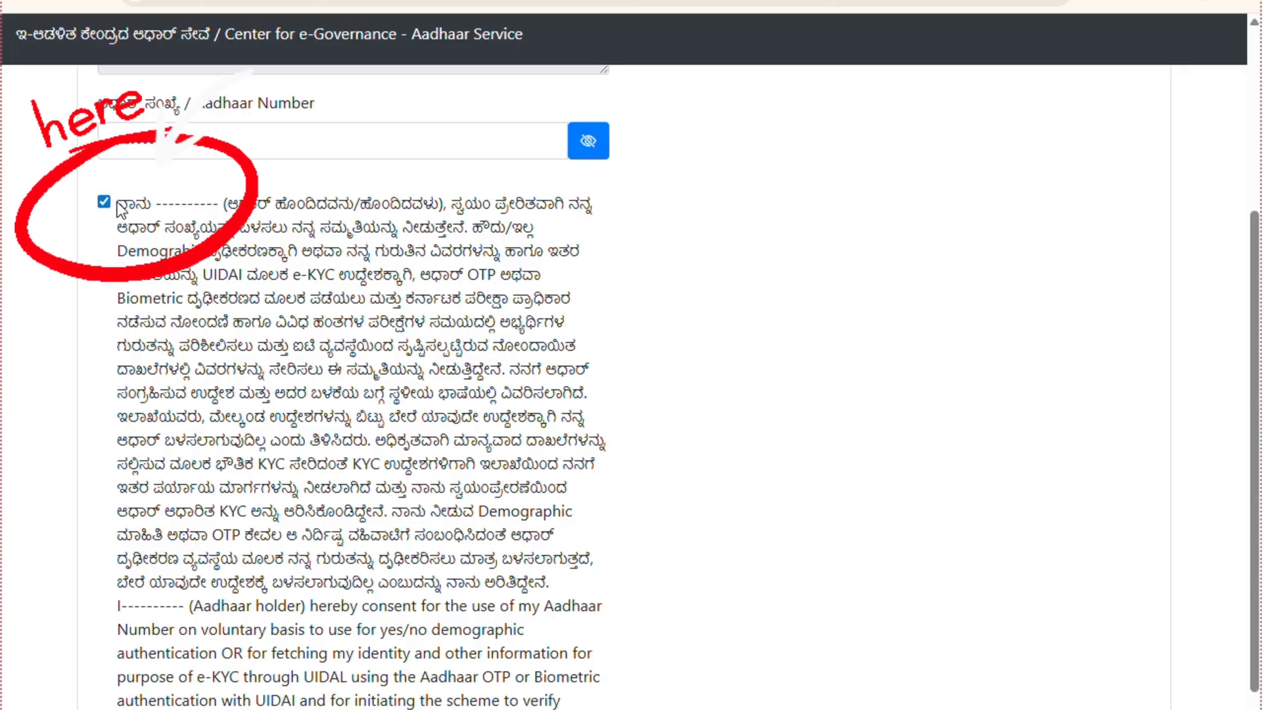
# Choose OTP as the mode of authentication, generate the OTP and acknowledge the sent notice
pyautogui.scroll(-8, 118, 209)
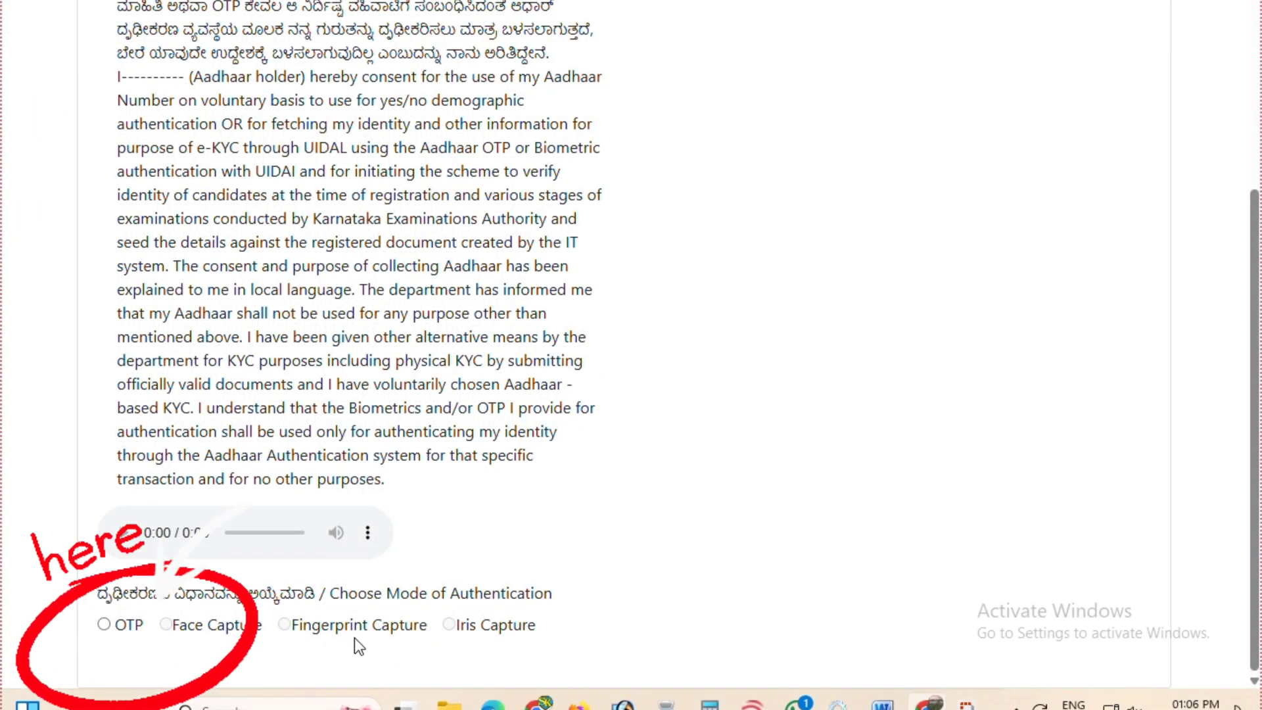
pyautogui.click(105, 625)
pyautogui.scroll(-10, 512, 399)
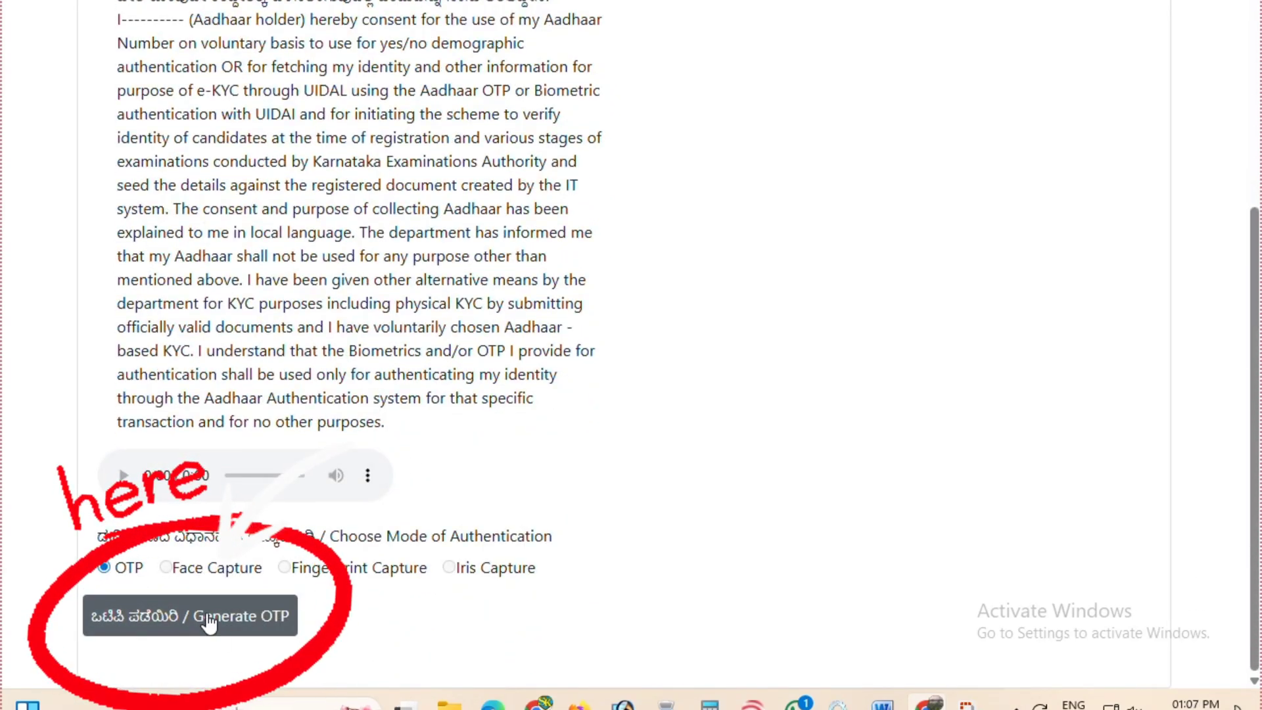
pyautogui.click(183, 618)
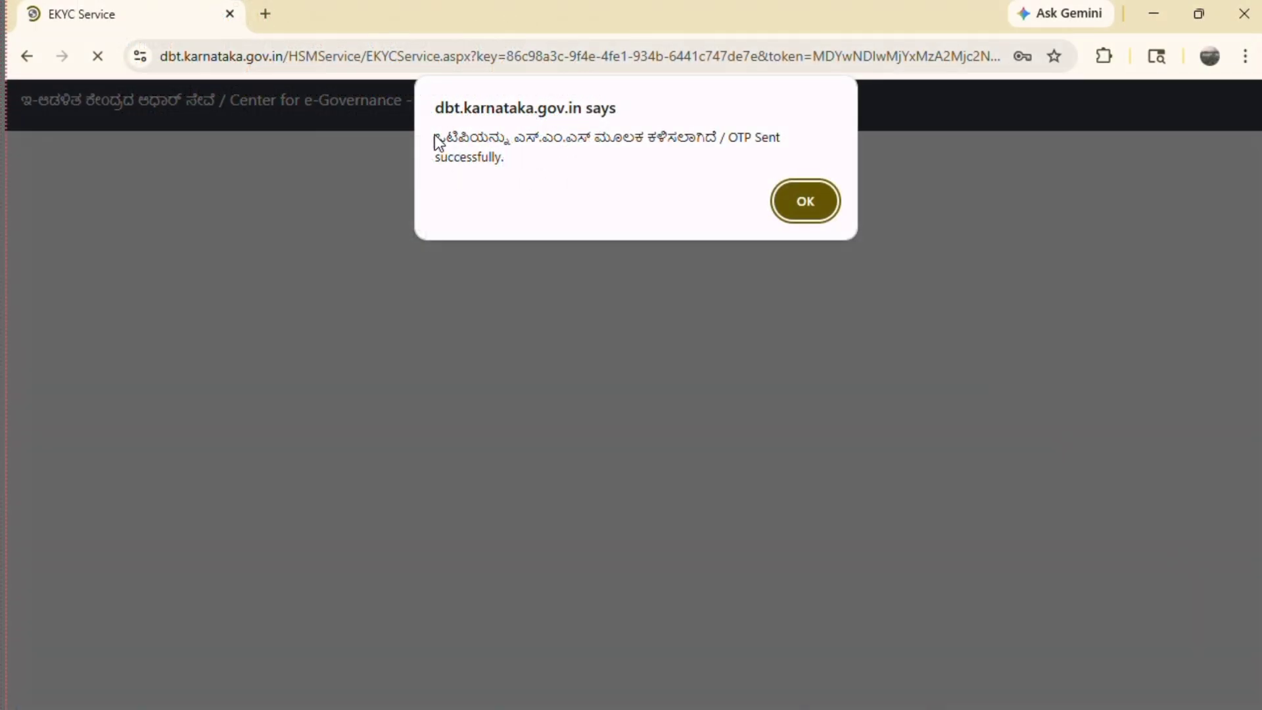
pyautogui.click(803, 202)
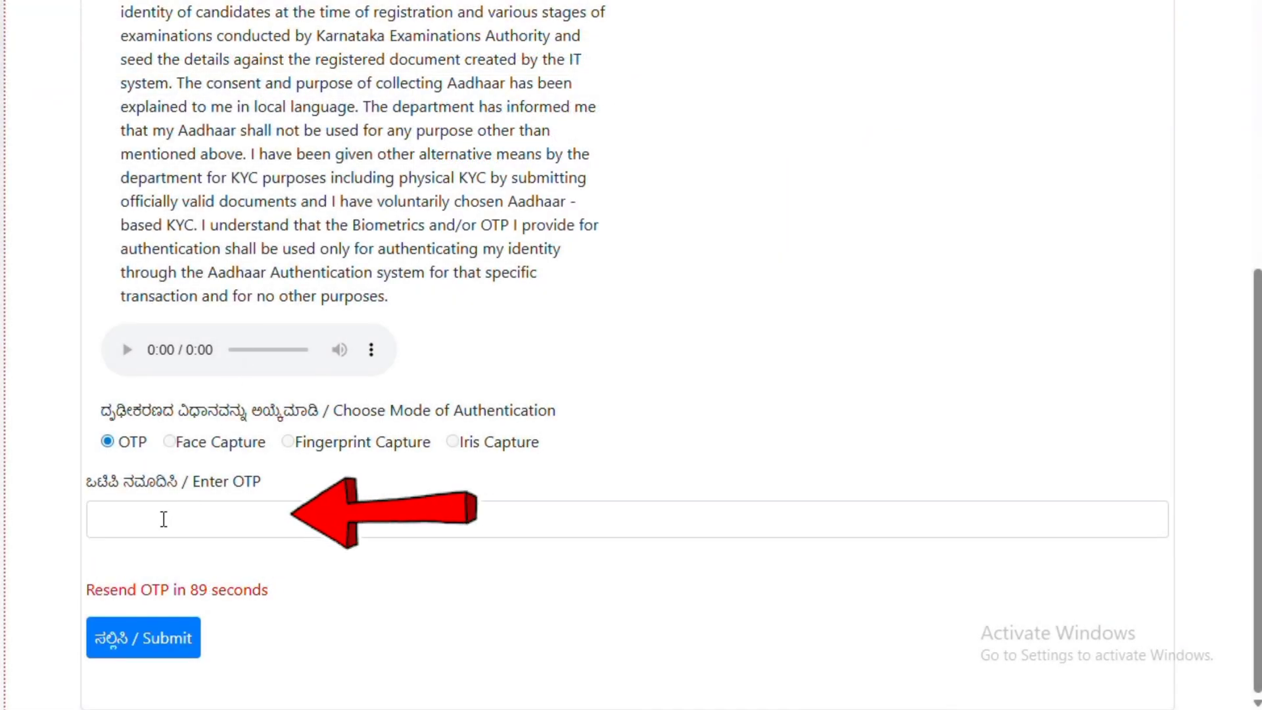
# Enter the Aadhaar OTP in the e-KYC form and submit it
pyautogui.click(164, 519)
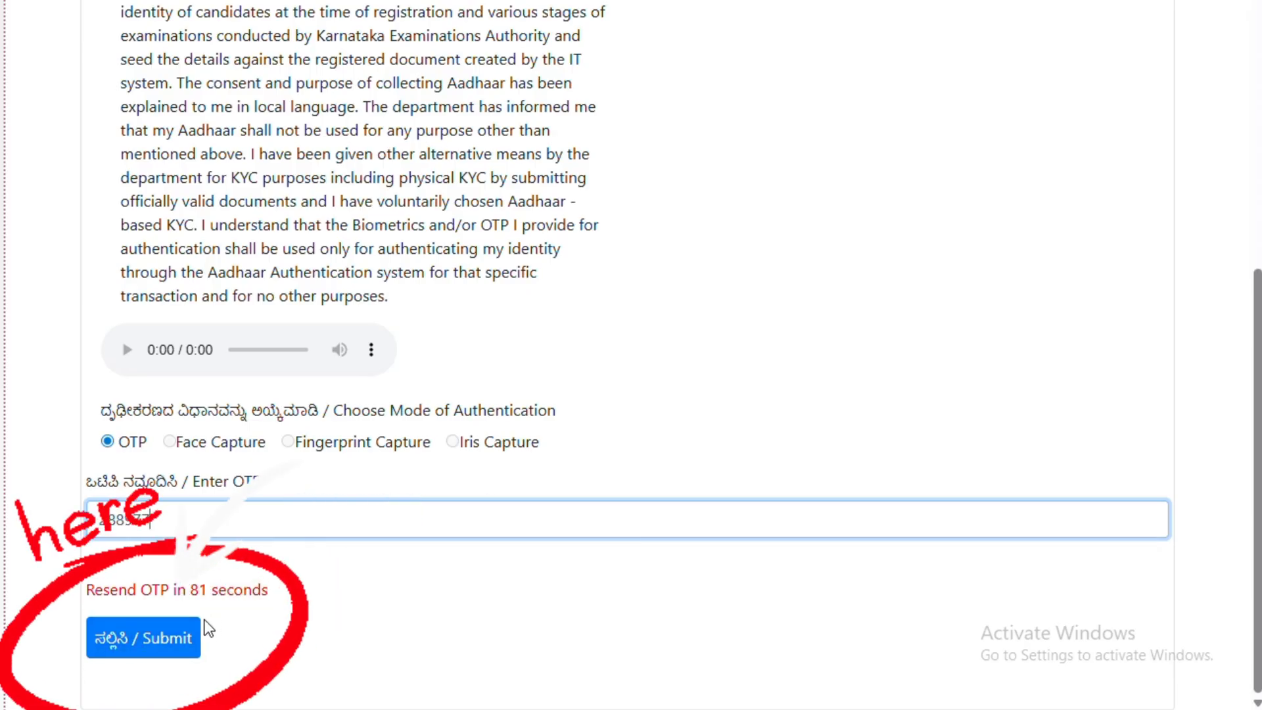
pyautogui.click(169, 643)
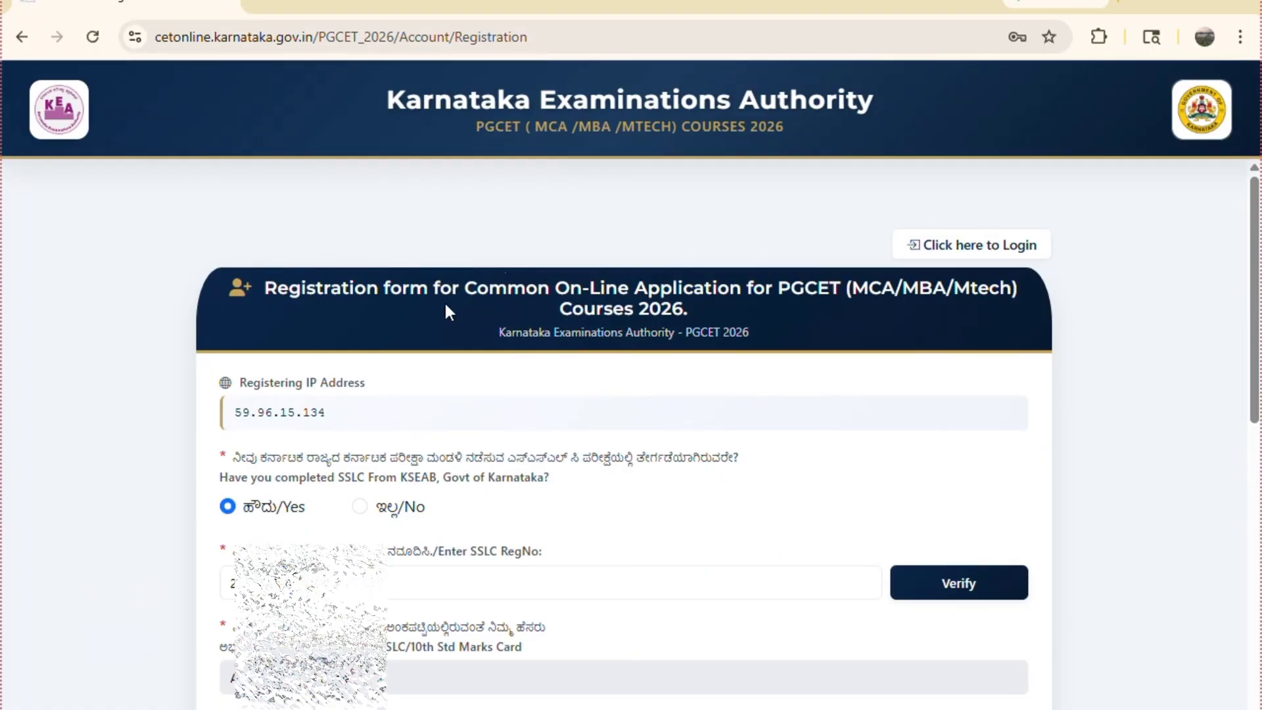
# Set the candidate's qualification to 3 Years Degree and nationality to Indian in the registration form
pyautogui.scroll(-15, 609, 385)
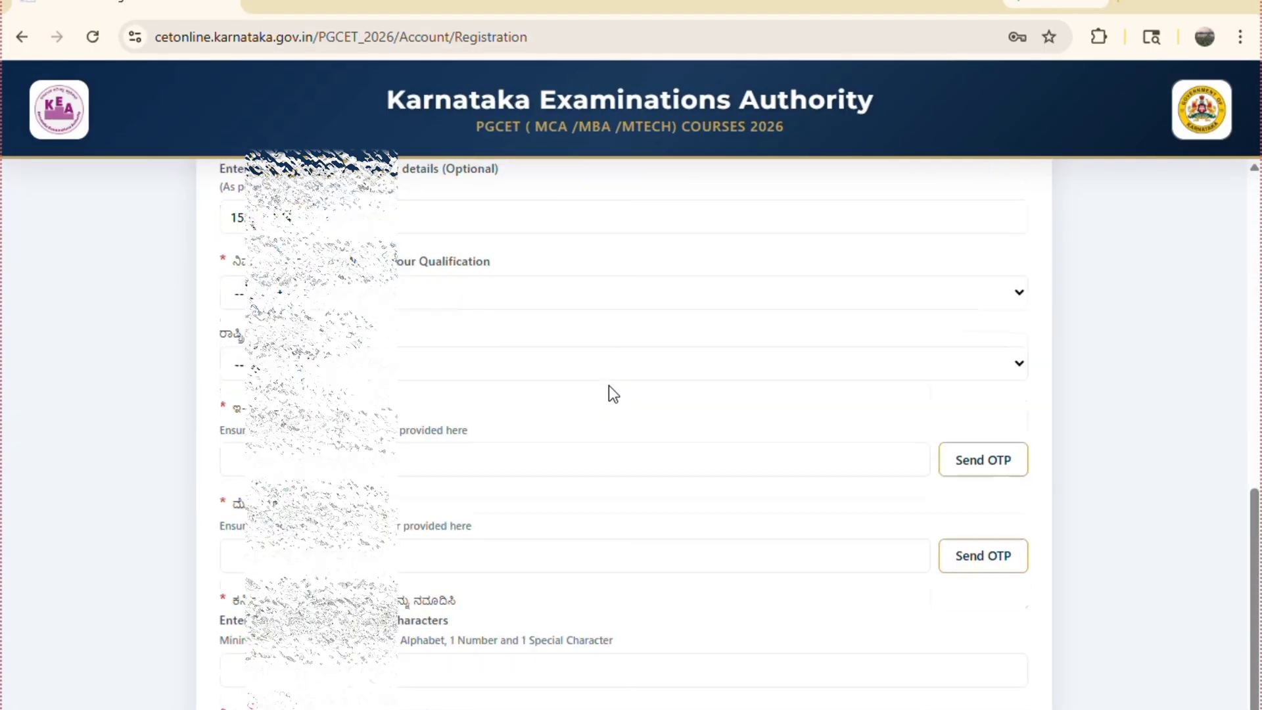
pyautogui.scroll(2, 593, 428)
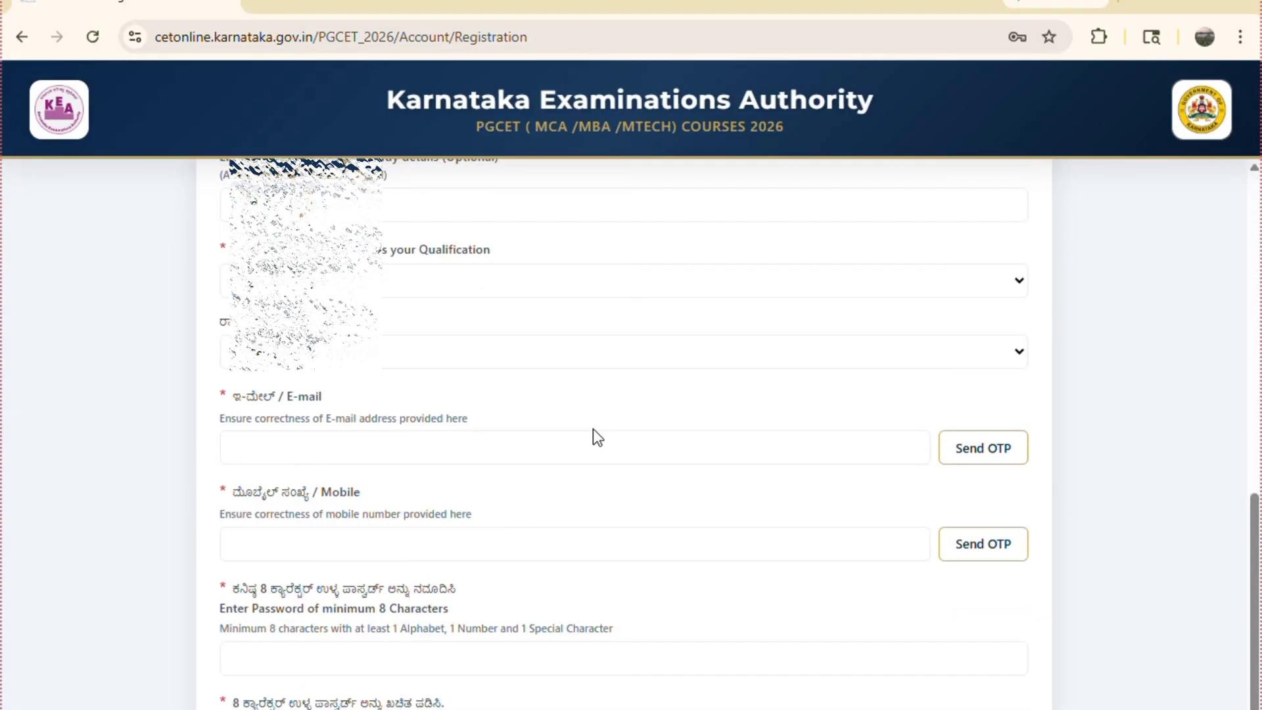
pyautogui.scroll(2, 595, 434)
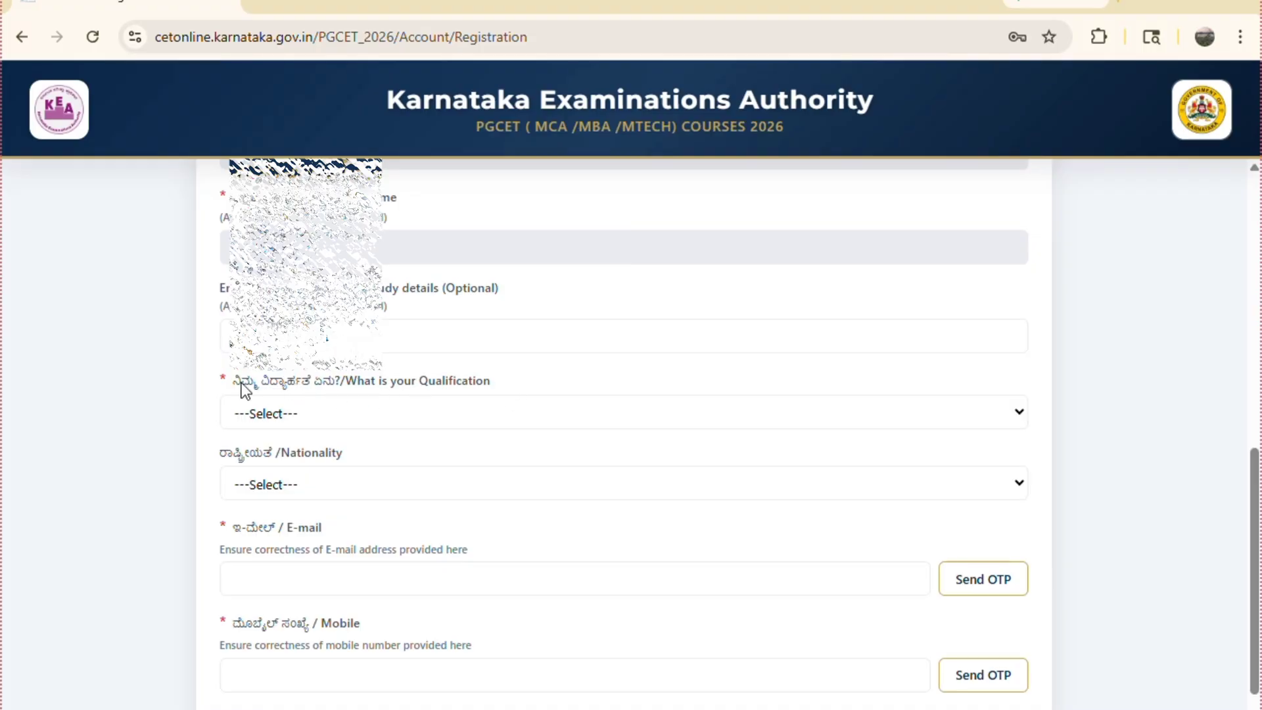
pyautogui.click(313, 415)
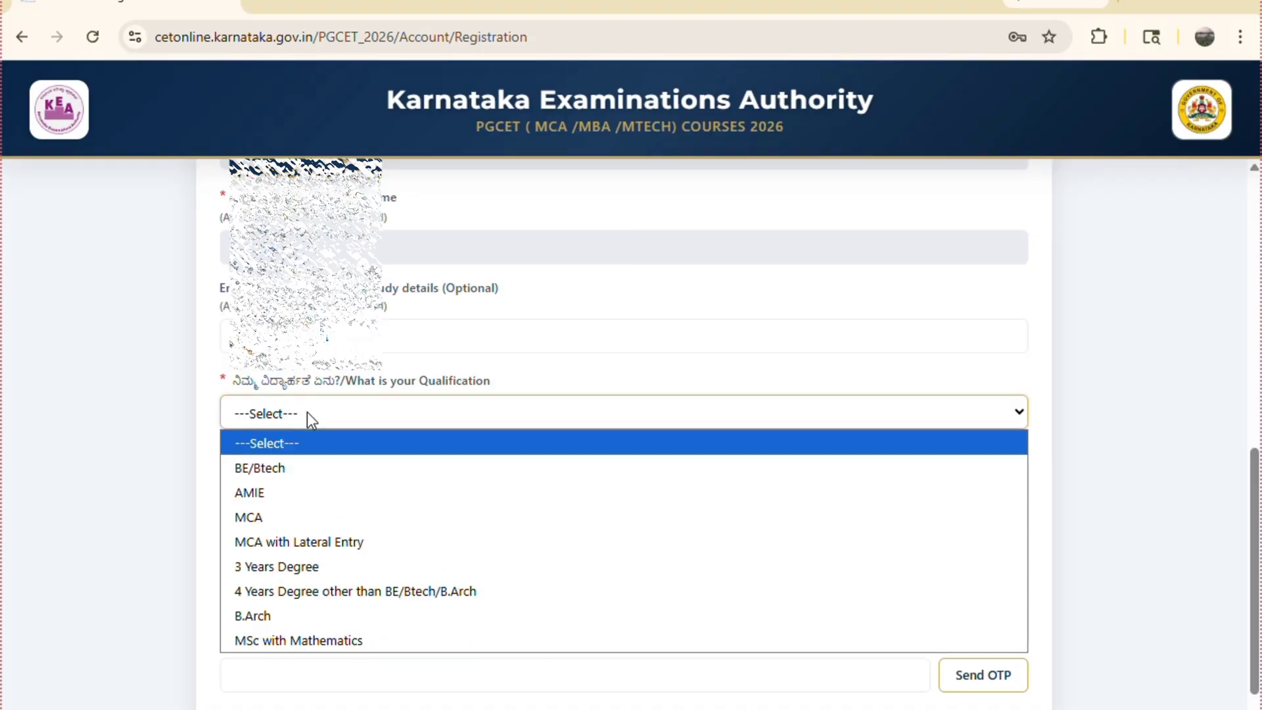
pyautogui.click(305, 566)
pyautogui.scroll(-2, 356, 467)
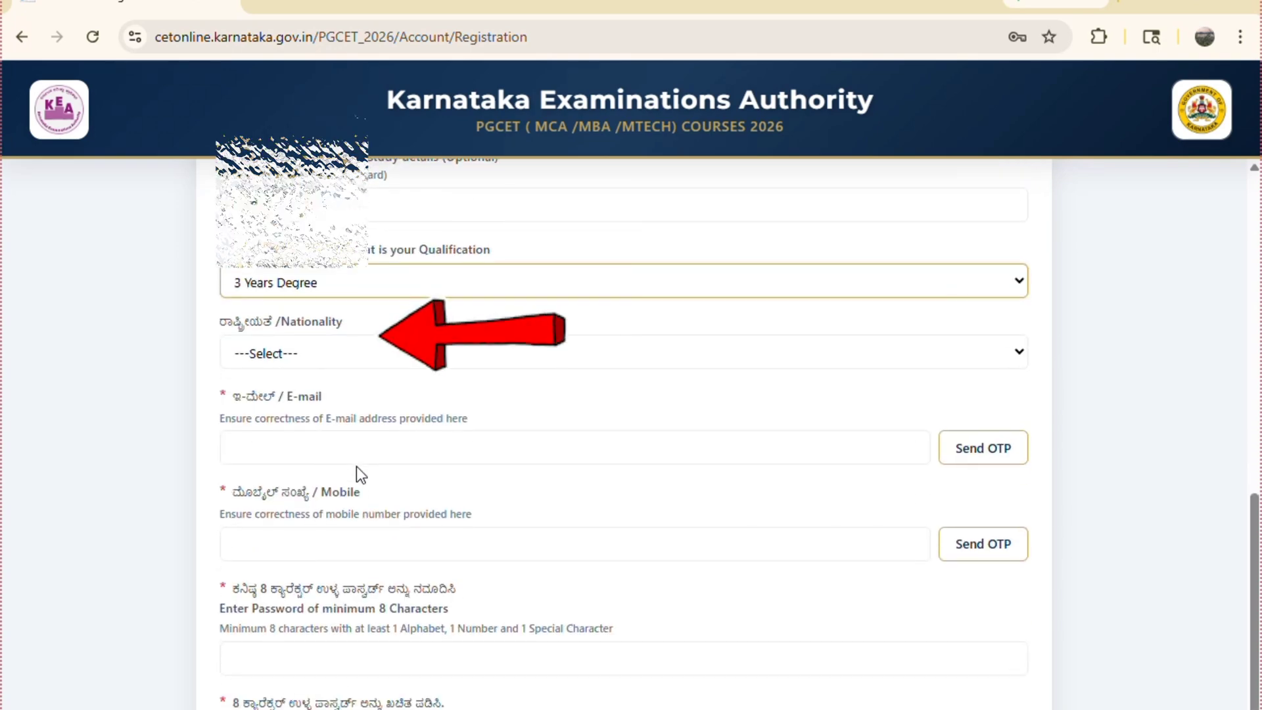
pyautogui.click(286, 352)
pyautogui.click(276, 409)
pyautogui.scroll(-2, 286, 405)
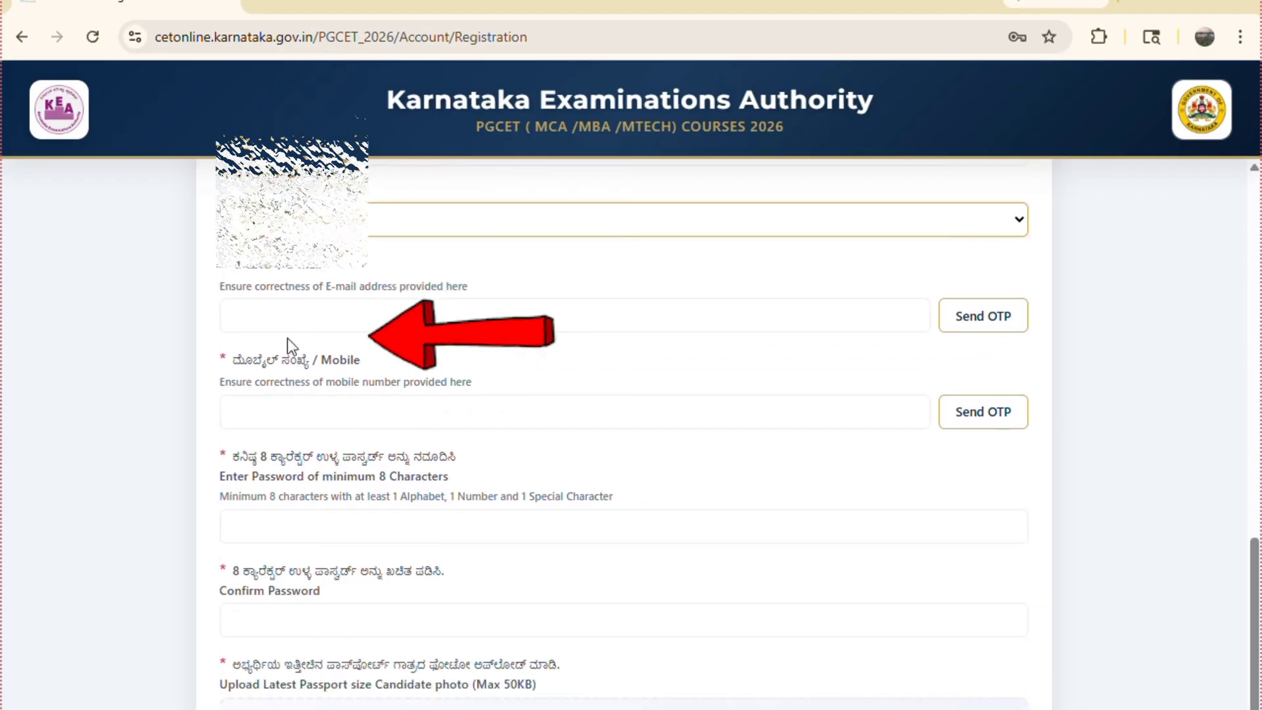
# Examine the remaining required fields: e-mail, mobile, password and its confirmation, passport-size photo upload and captcha
pyautogui.click(291, 311)
pyautogui.click(393, 268)
pyautogui.tripleClick(330, 268)
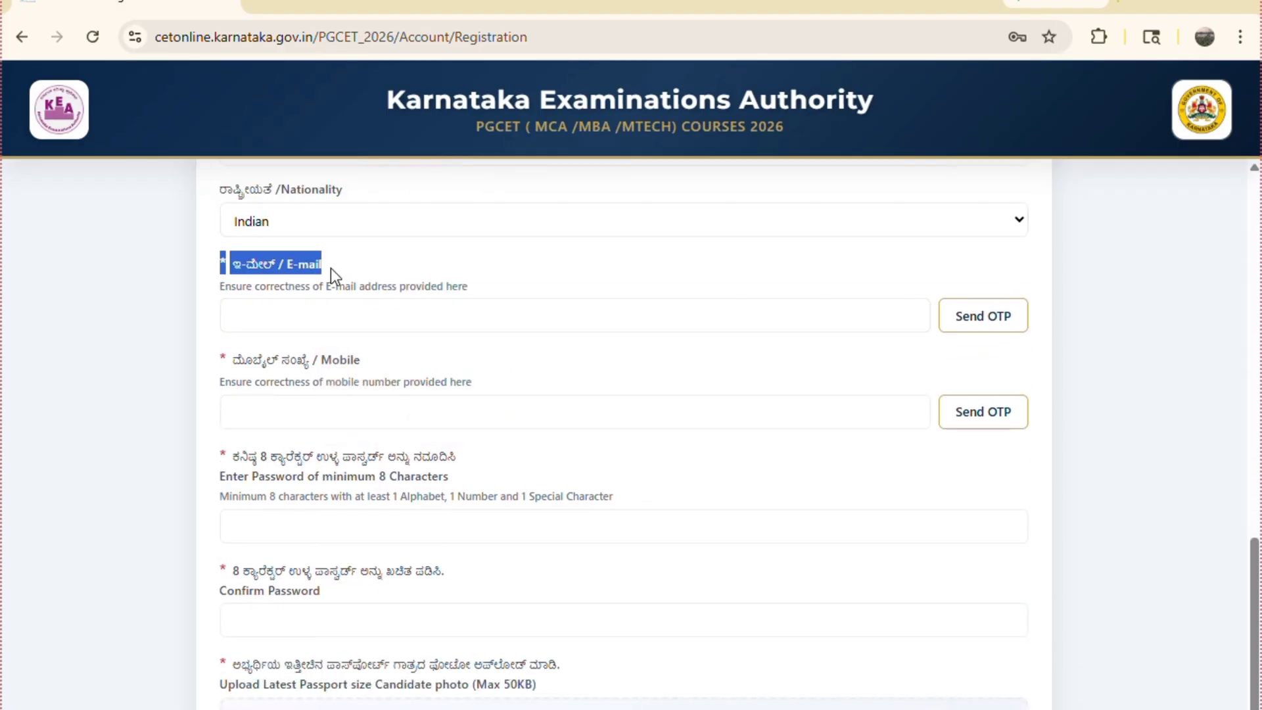
pyautogui.moveTo(223, 361); pyautogui.dragTo(377, 366)
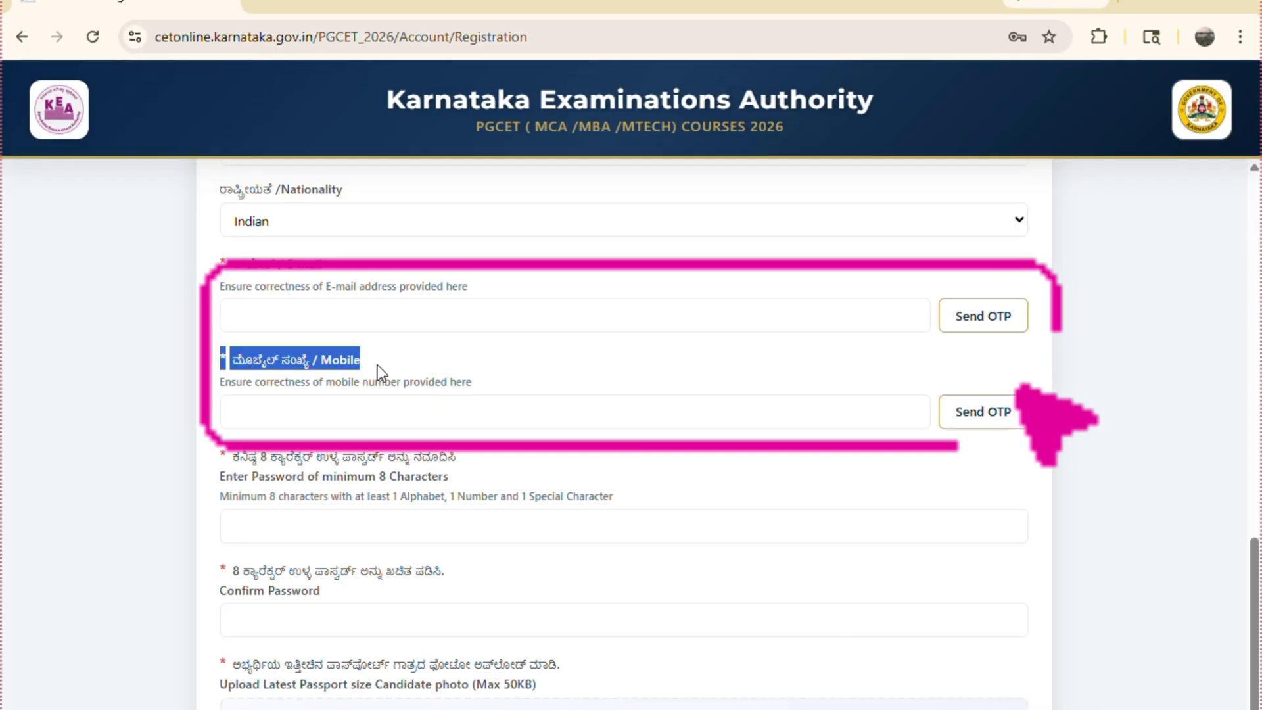
pyautogui.click(369, 363)
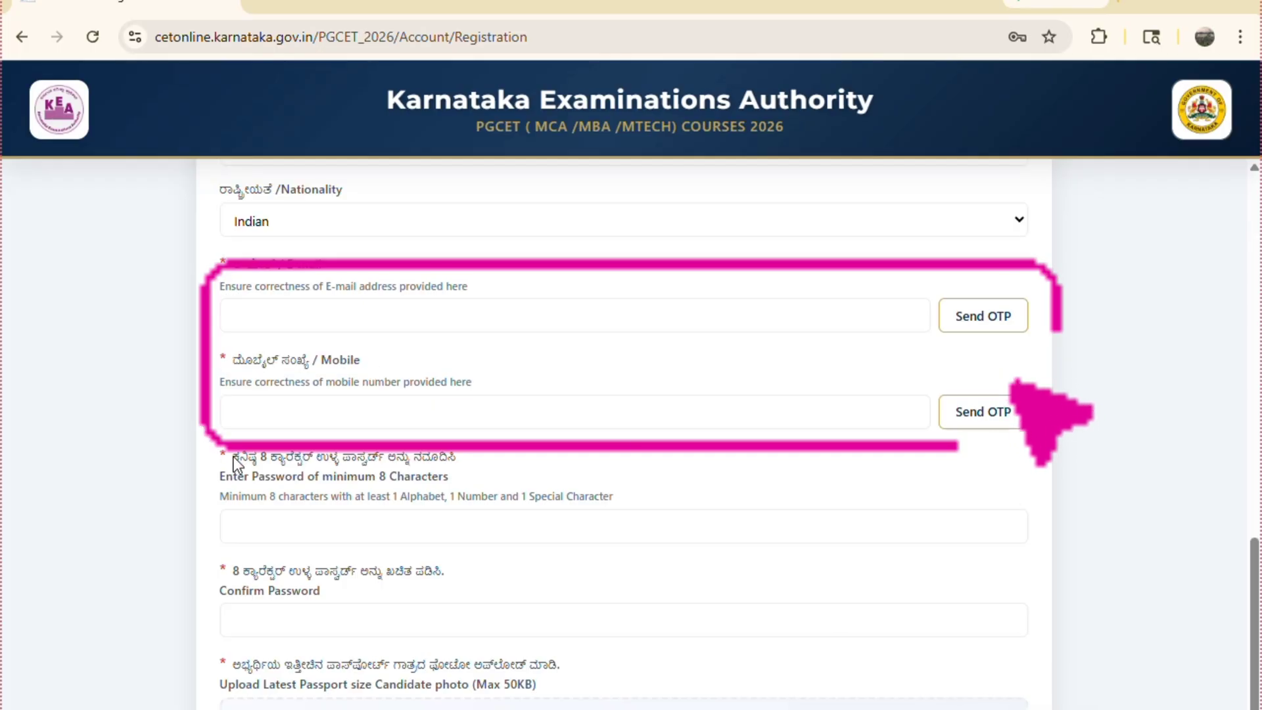
pyautogui.moveTo(235, 460); pyautogui.dragTo(456, 467)
pyautogui.scroll(-2, 421, 546)
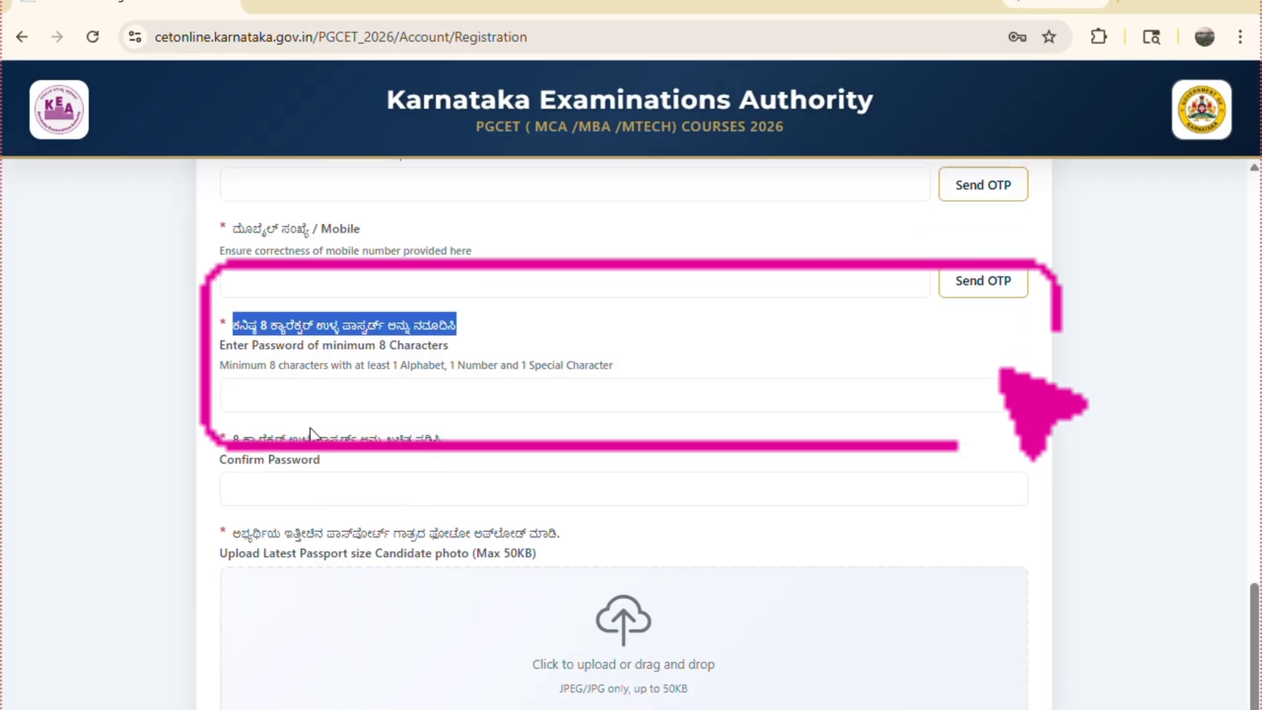
pyautogui.scroll(-1, 282, 456)
pyautogui.moveTo(232, 374); pyautogui.dragTo(478, 393)
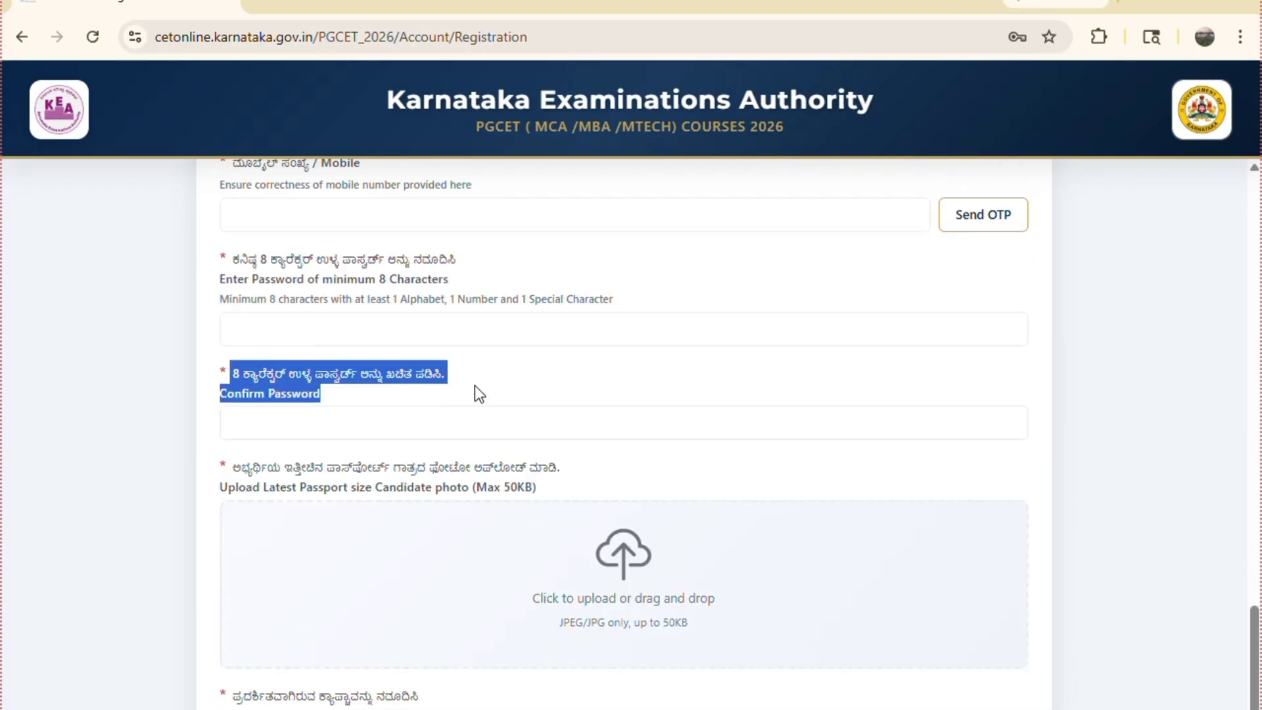
pyautogui.click(510, 395)
pyautogui.scroll(-1, 501, 460)
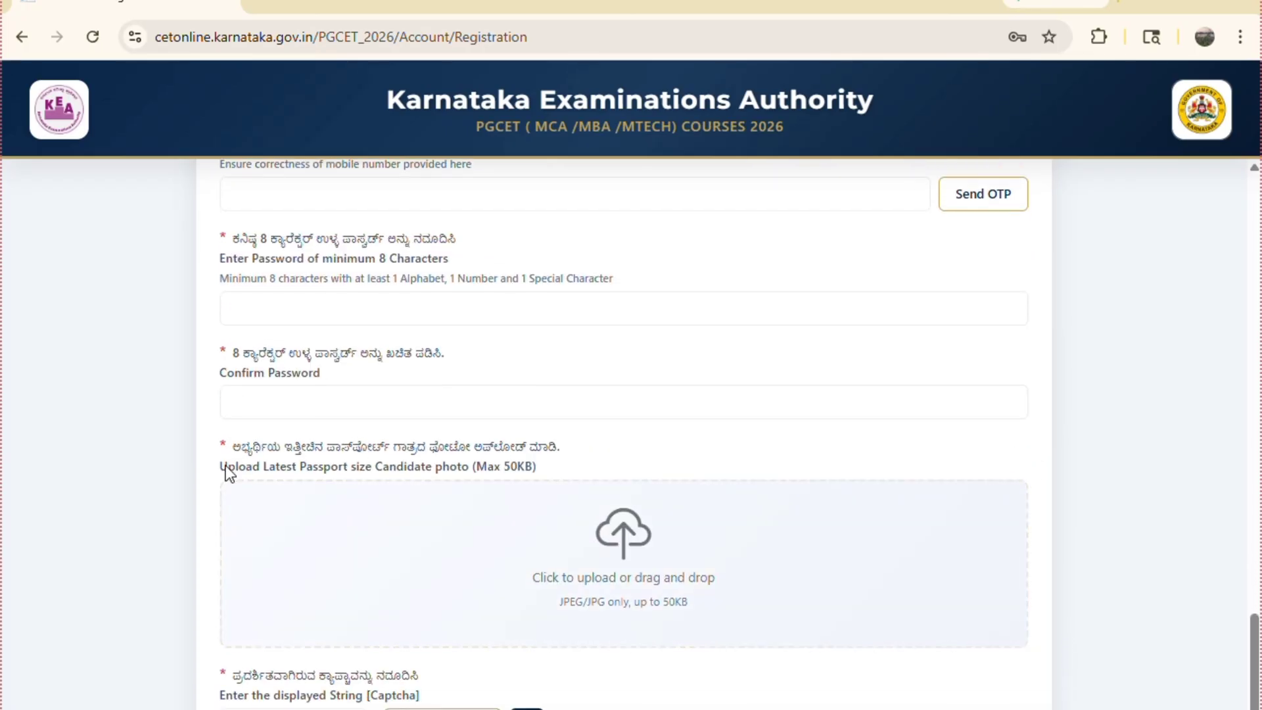
pyautogui.moveTo(228, 468); pyautogui.dragTo(527, 490)
pyautogui.click(586, 455)
pyautogui.moveTo(228, 695); pyautogui.dragTo(423, 700)
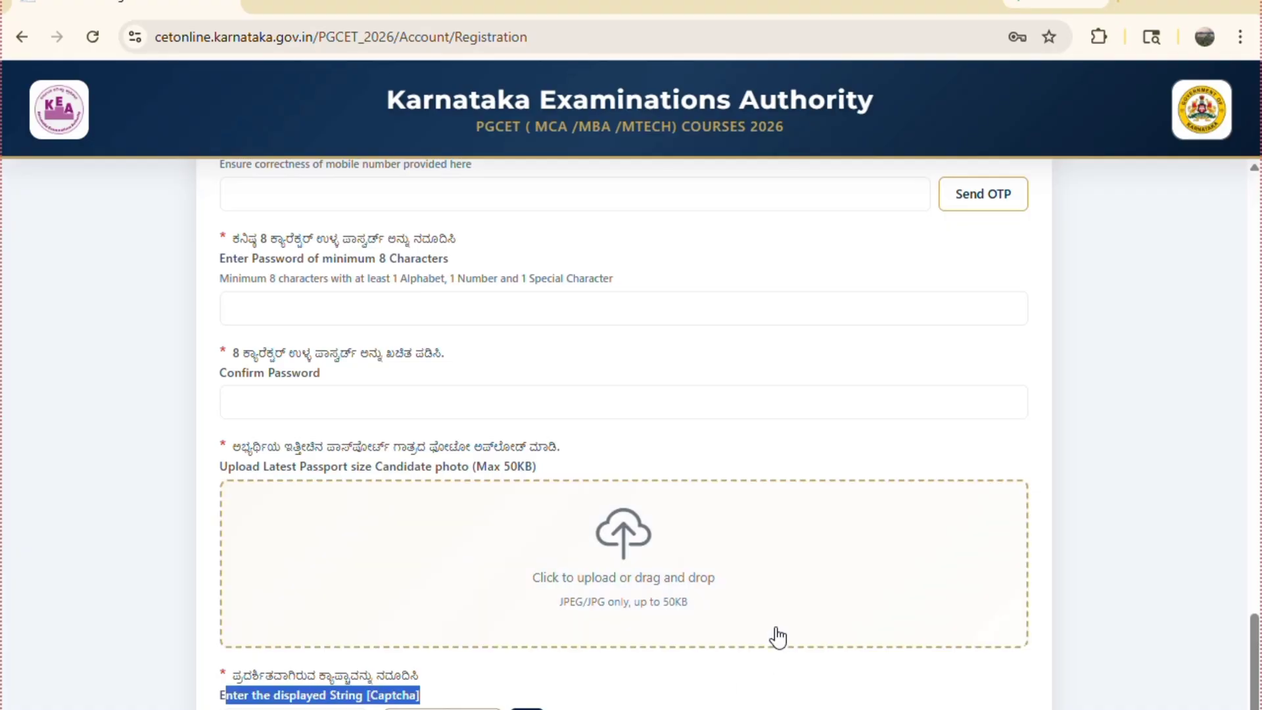
# Fill in the candidate's e-mail address and mobile number, send an OTP to each, and acknowledge the sent notice
pyautogui.scroll(3, 778, 637)
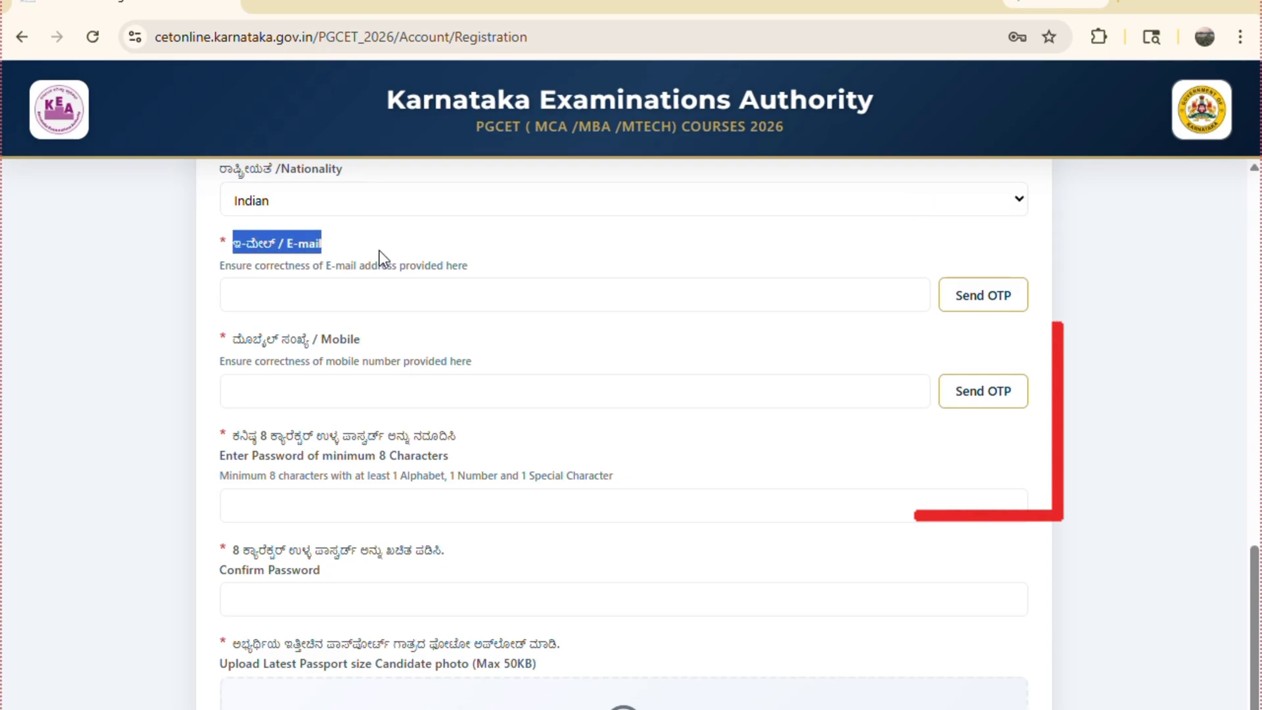
pyautogui.moveTo(227, 338); pyautogui.dragTo(363, 339)
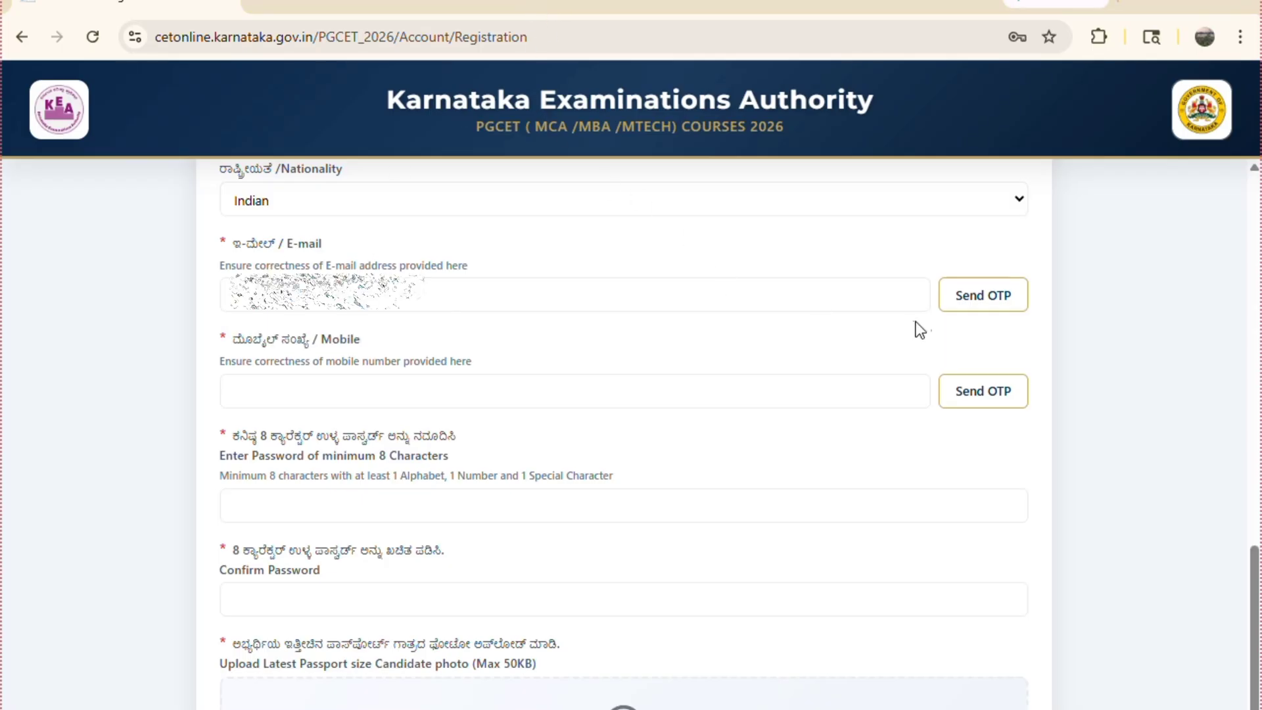
pyautogui.click(972, 296)
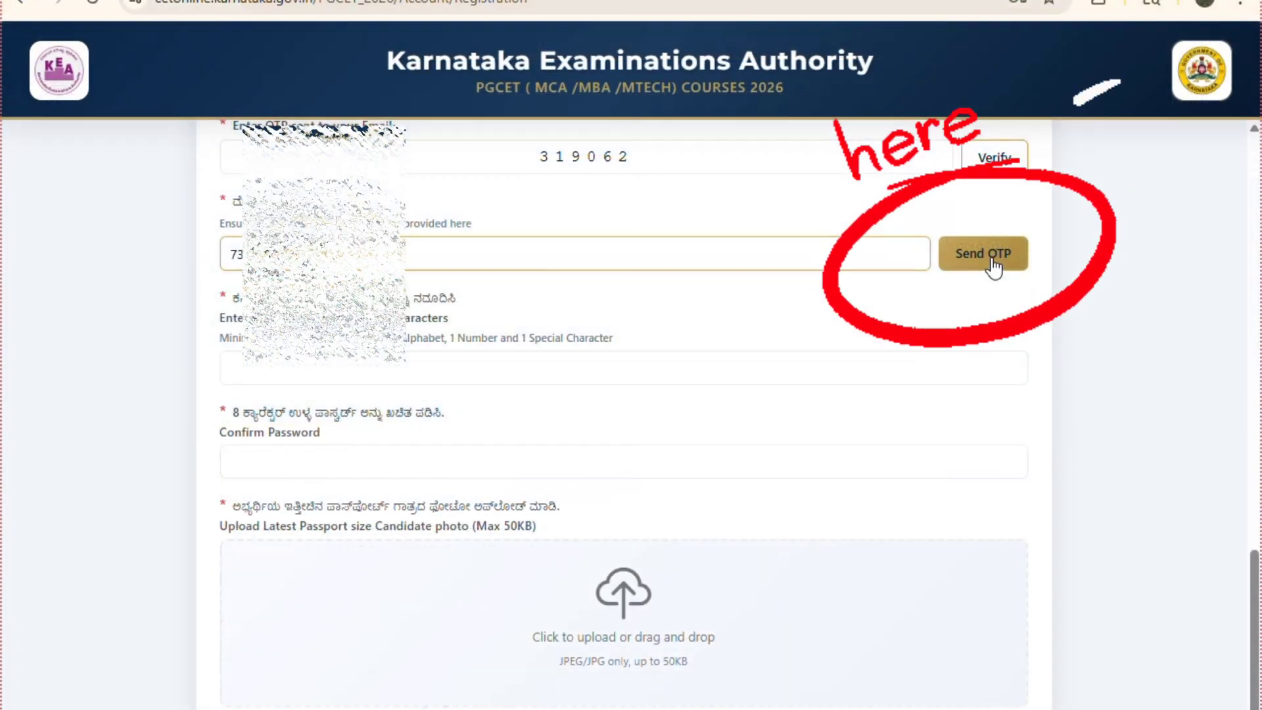
pyautogui.click(992, 263)
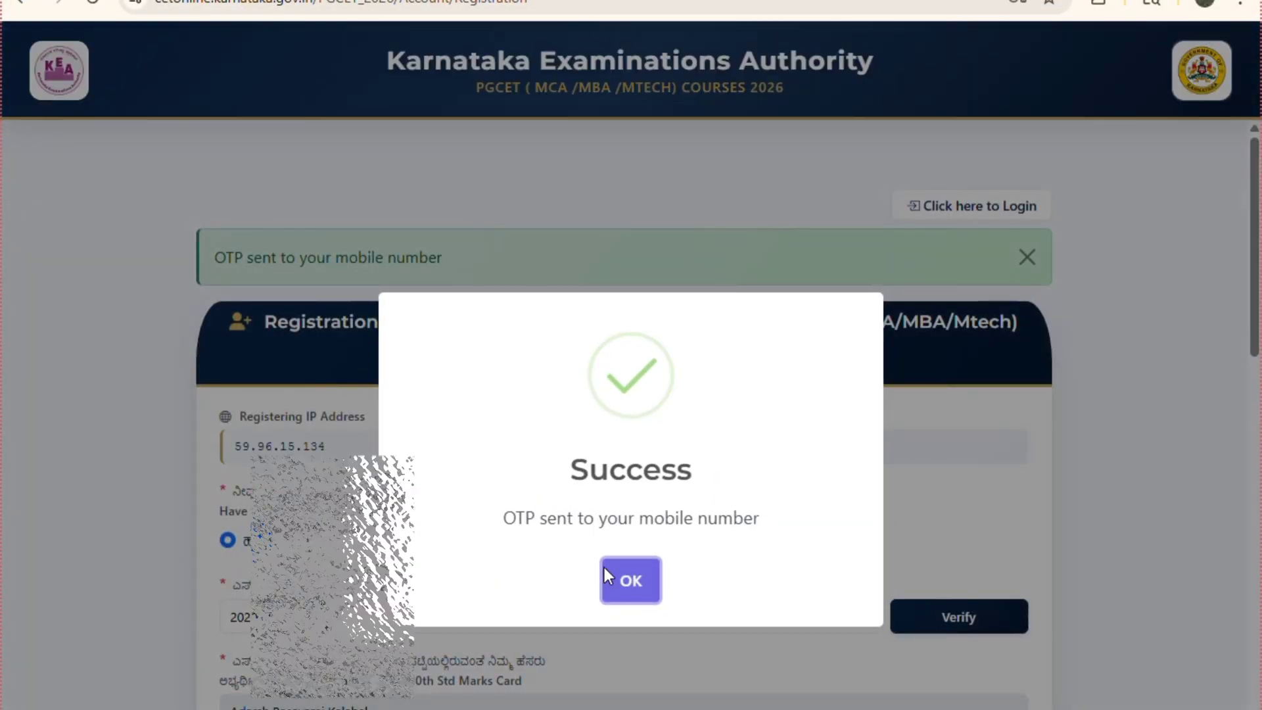
pyautogui.click(631, 581)
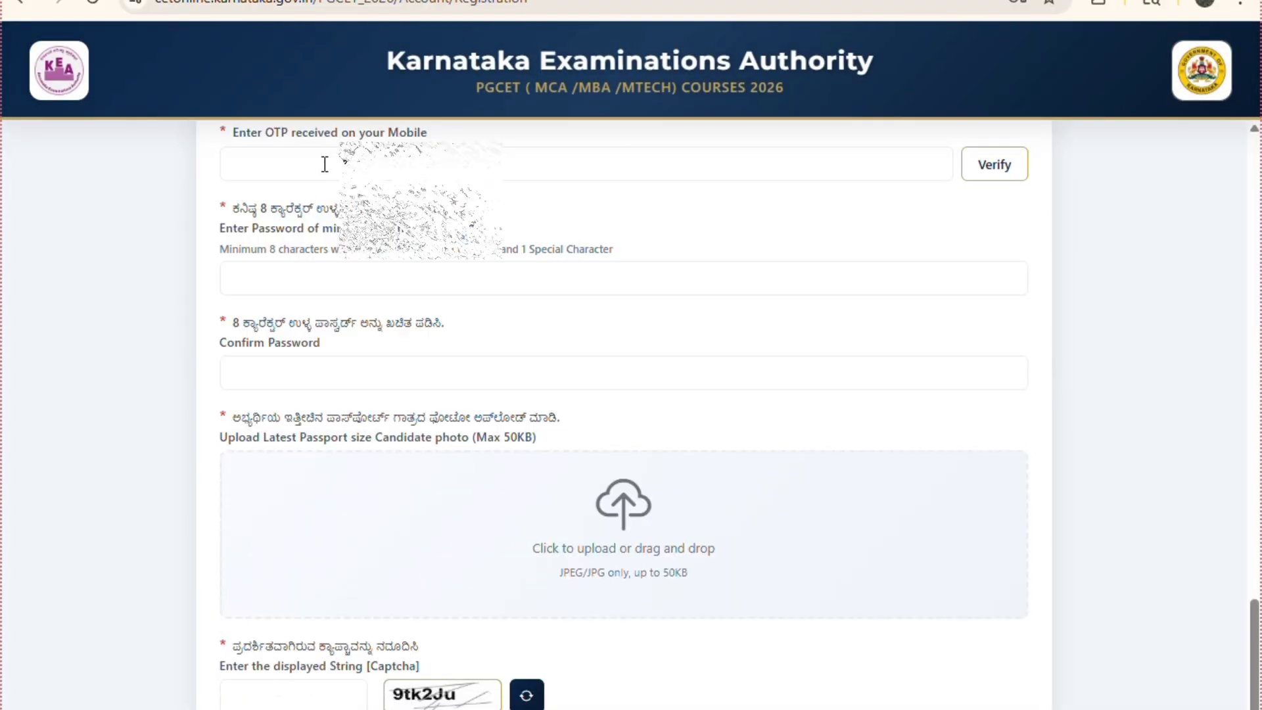
# Enter the OTP received on the mobile and verify the candidate's mobile number
pyautogui.click(325, 164)
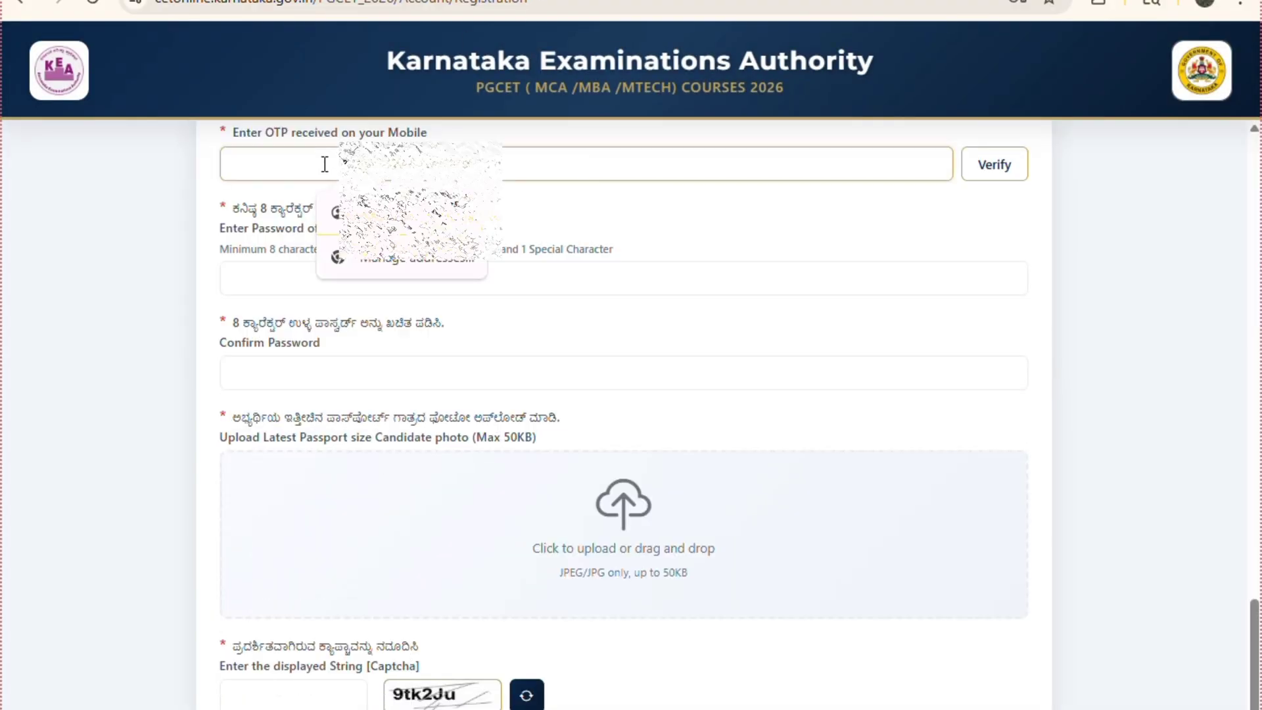
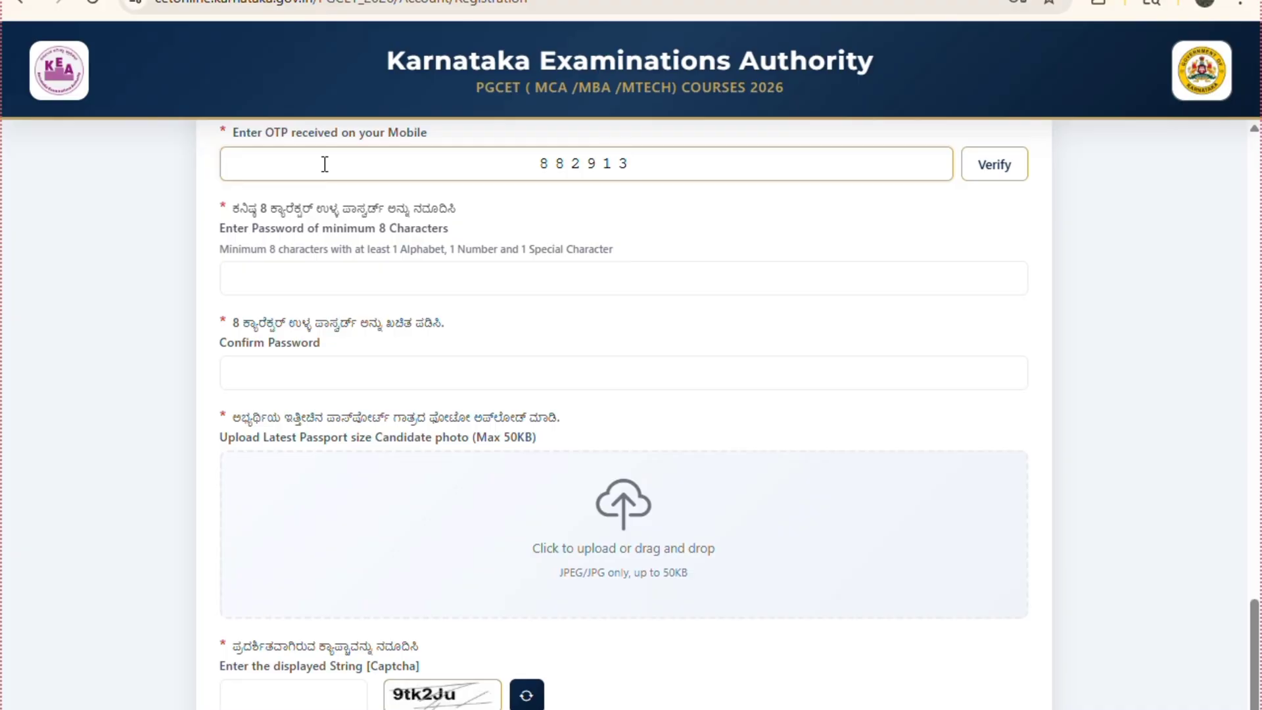
pyautogui.click(998, 167)
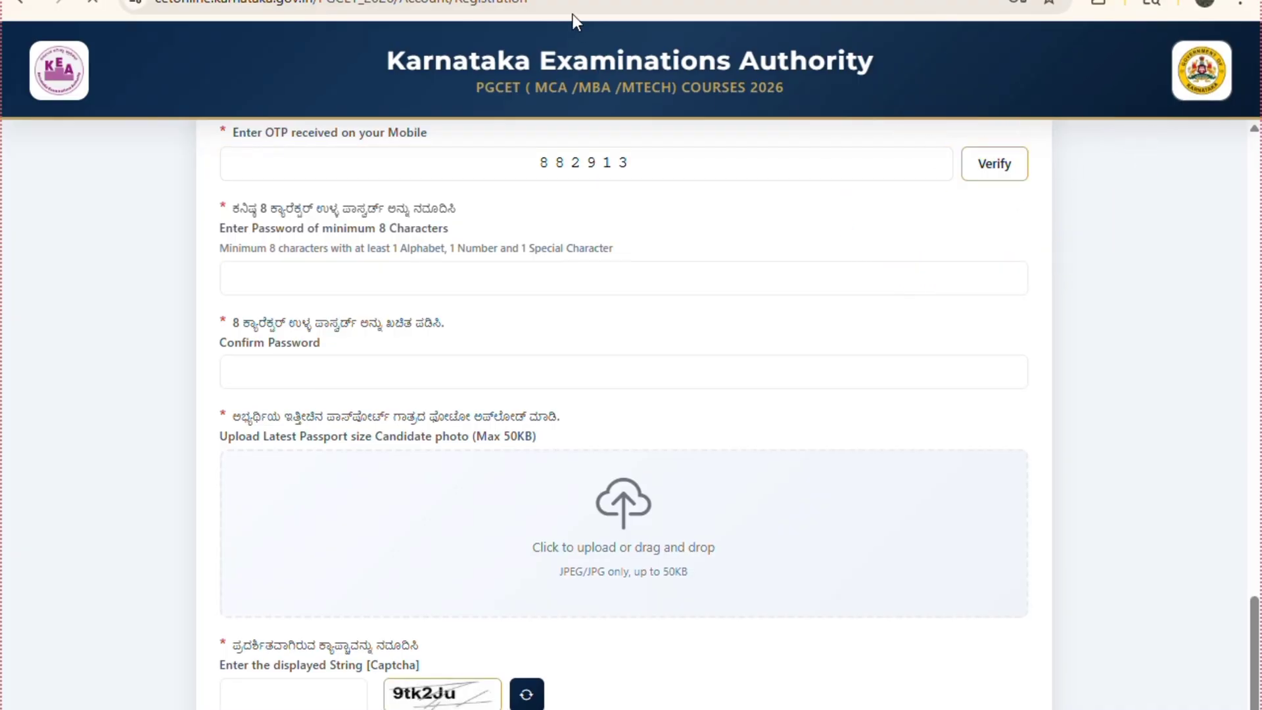
pyautogui.press('Return')
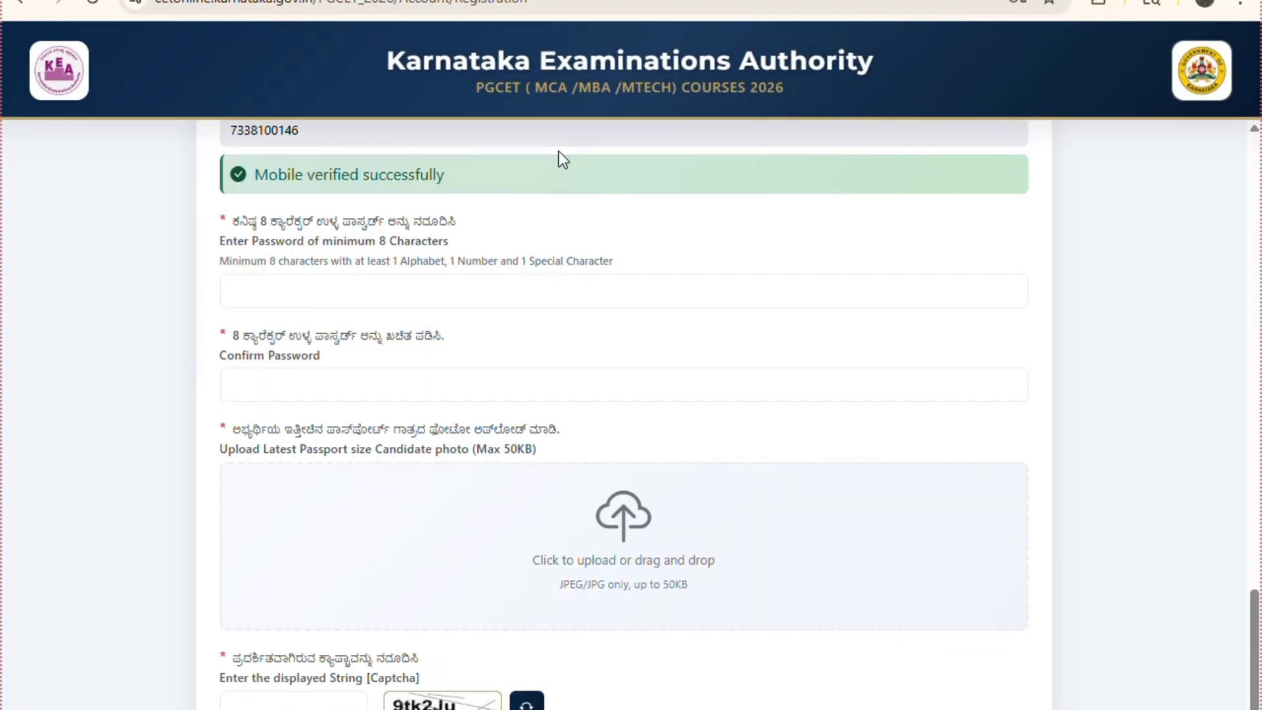
# Enter a new account password of at least 8 characters with an alphabet, a number and a special character
pyautogui.scroll(-1, 1109, 579)
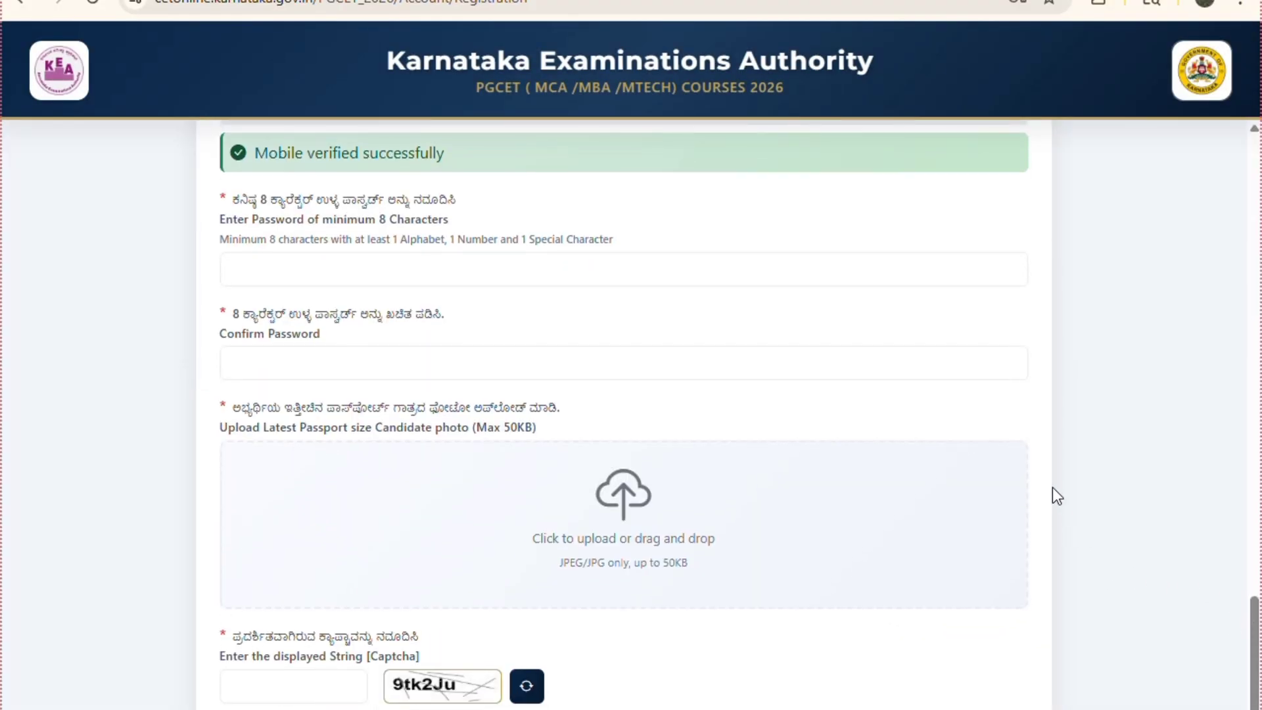
pyautogui.click(327, 267)
pyautogui.click(554, 175)
pyautogui.moveTo(454, 220); pyautogui.dragTo(255, 221)
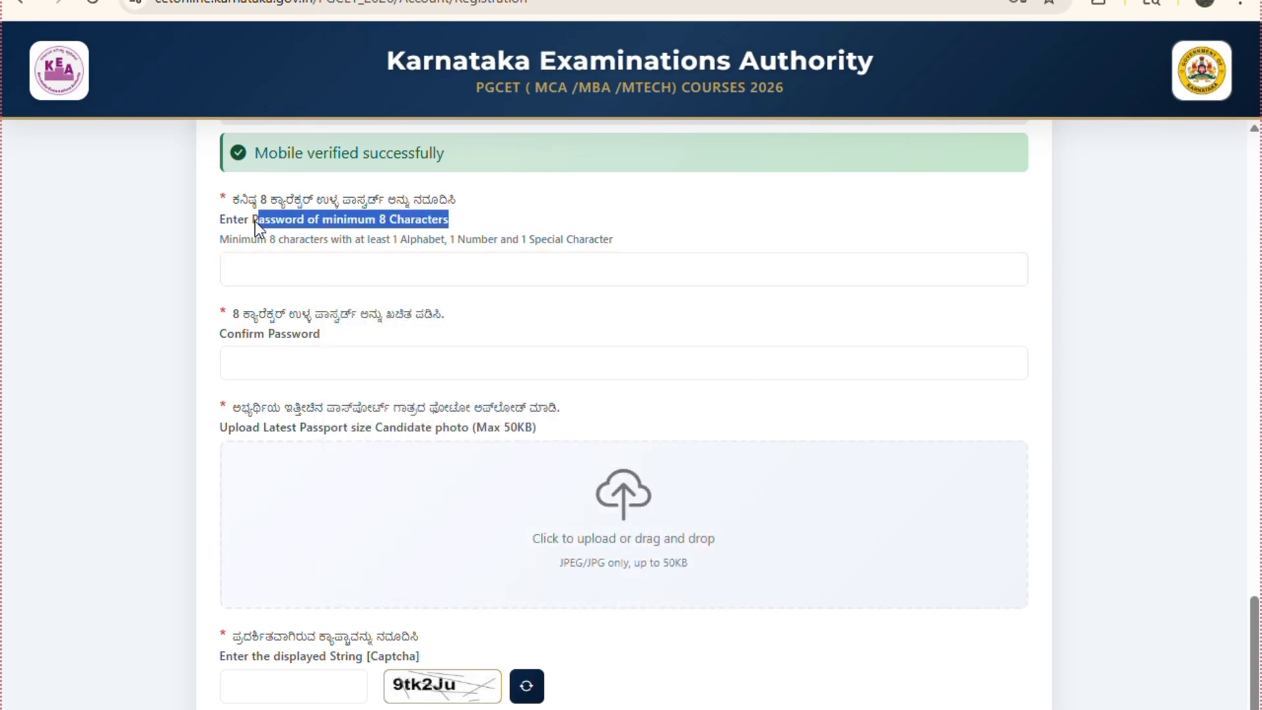
pyautogui.press('Tab')
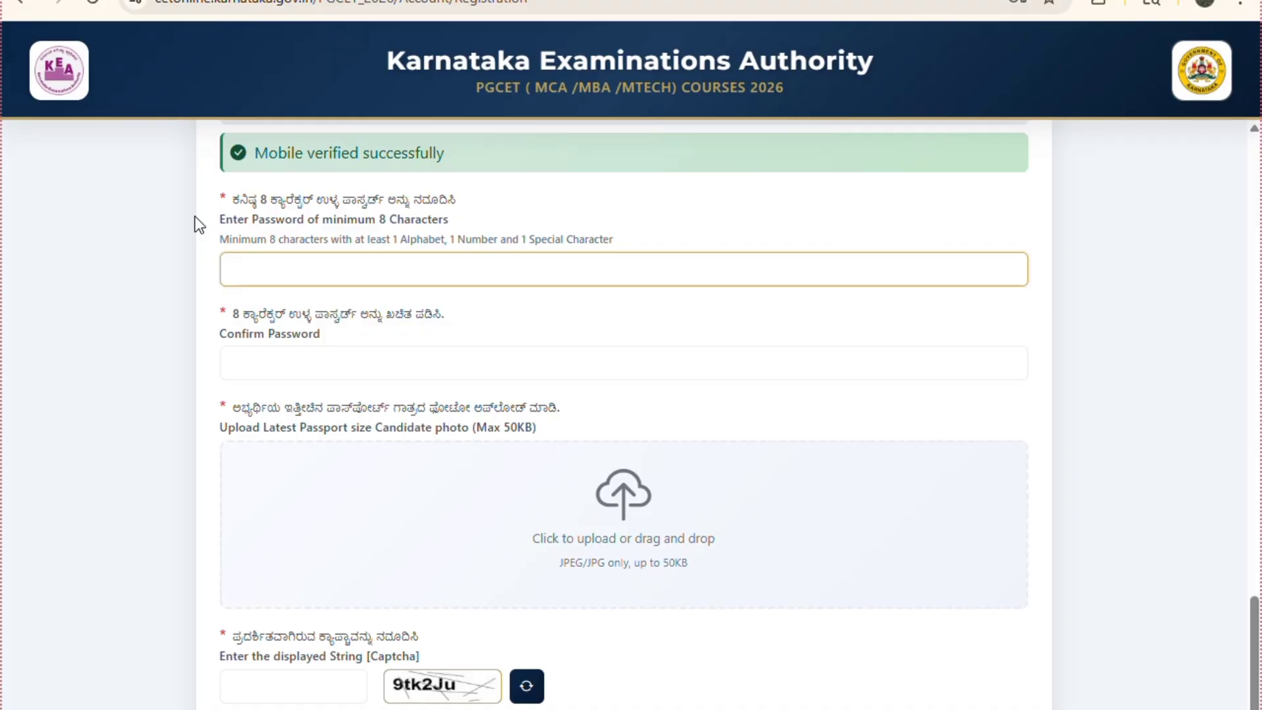
pyautogui.write('•••')
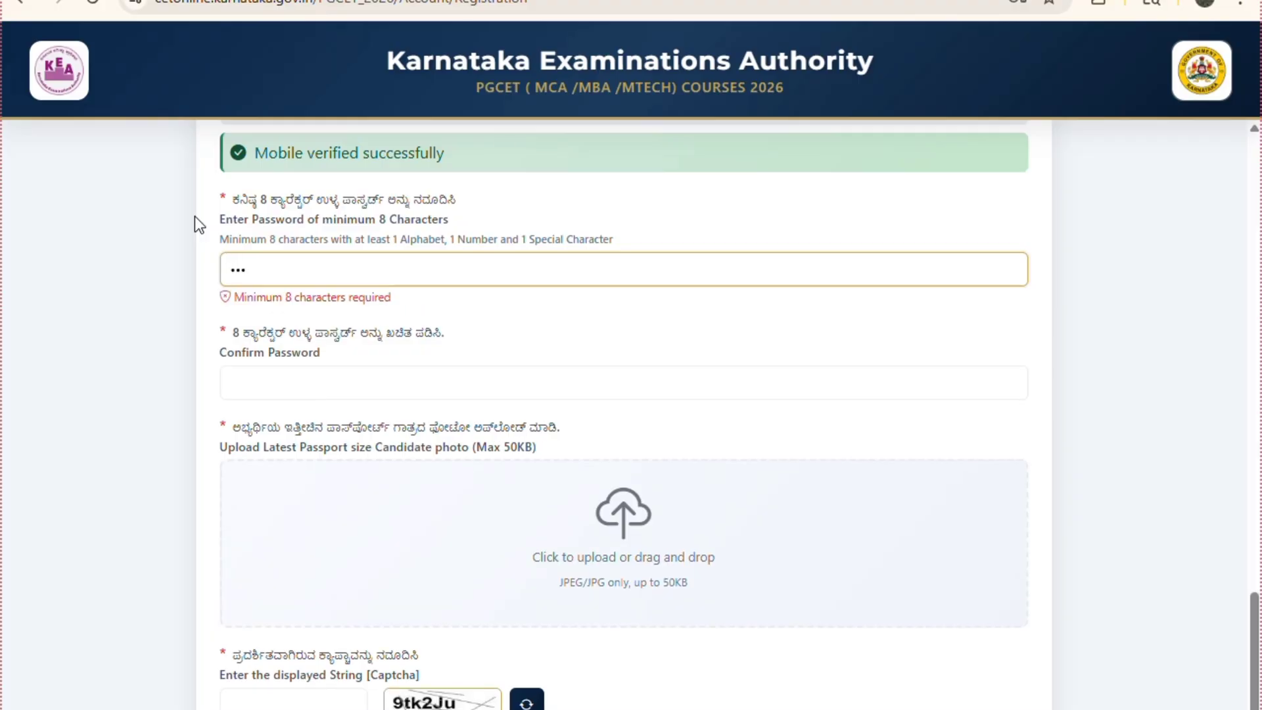
pyautogui.write('•••••••')
# Repeat the account password in the Confirm Password field
pyautogui.press('Tab')
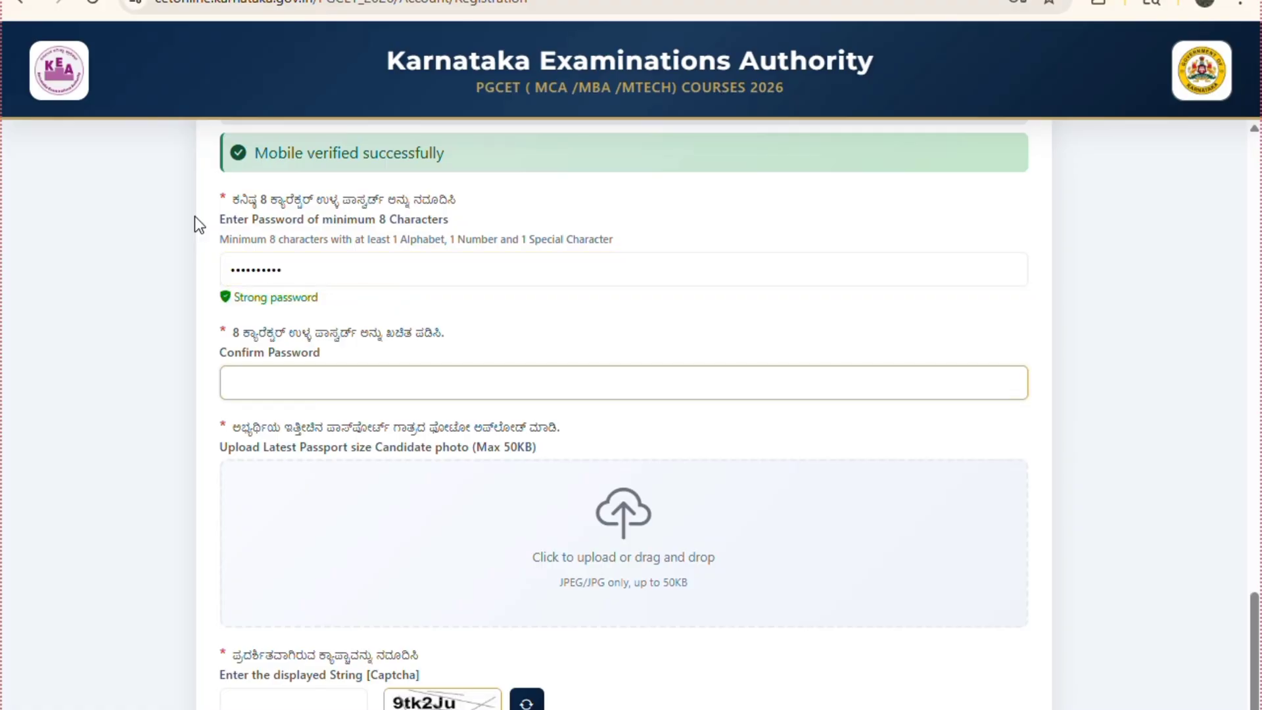
pyautogui.write('•••')
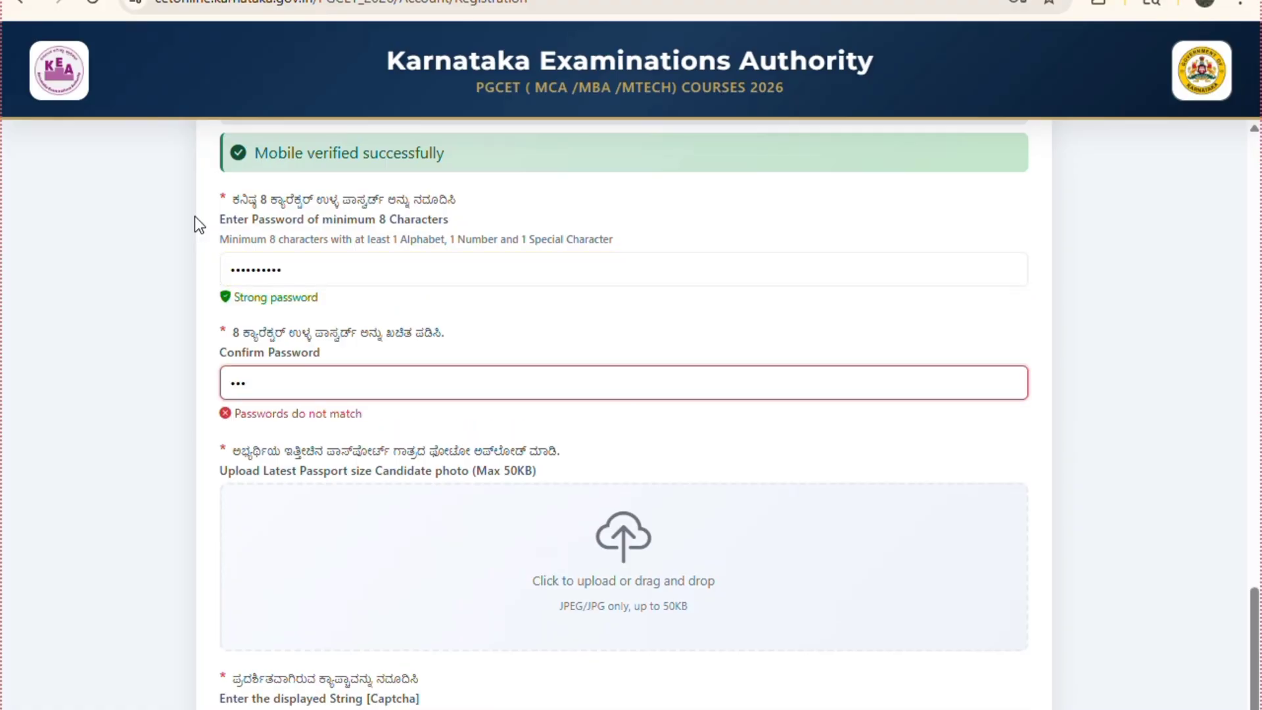
pyautogui.write('••••••')
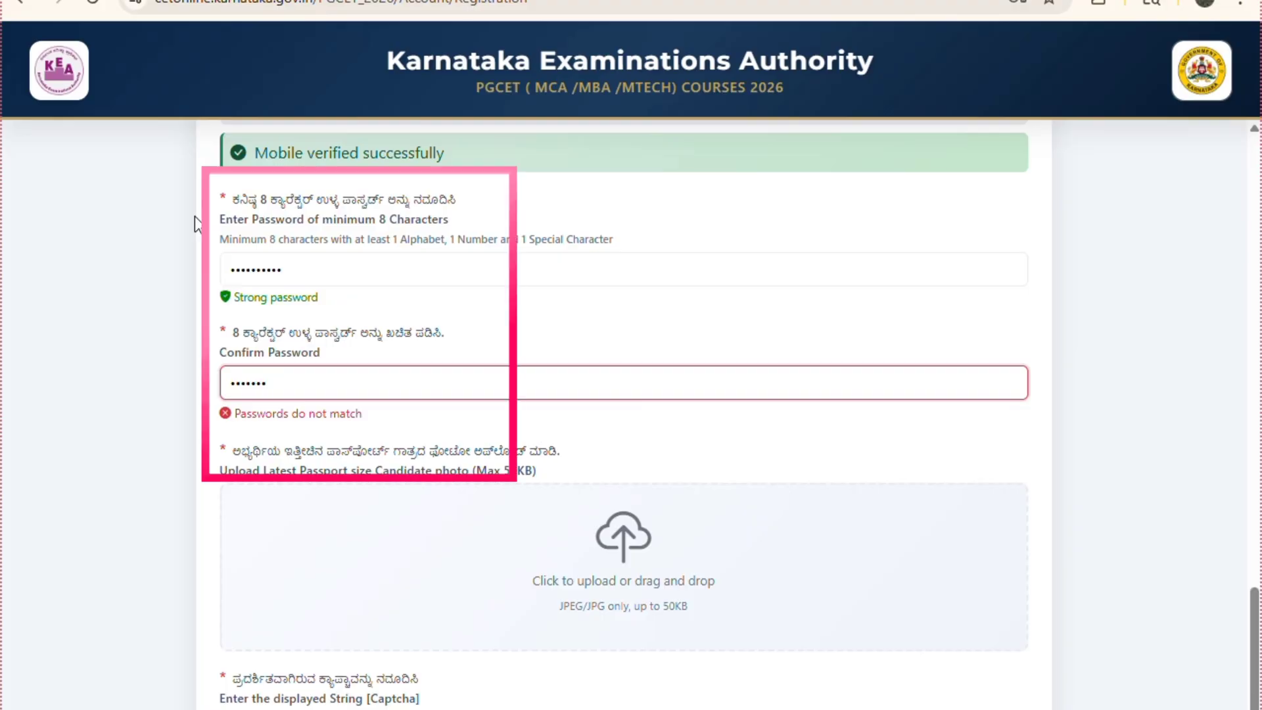
pyautogui.write('•')
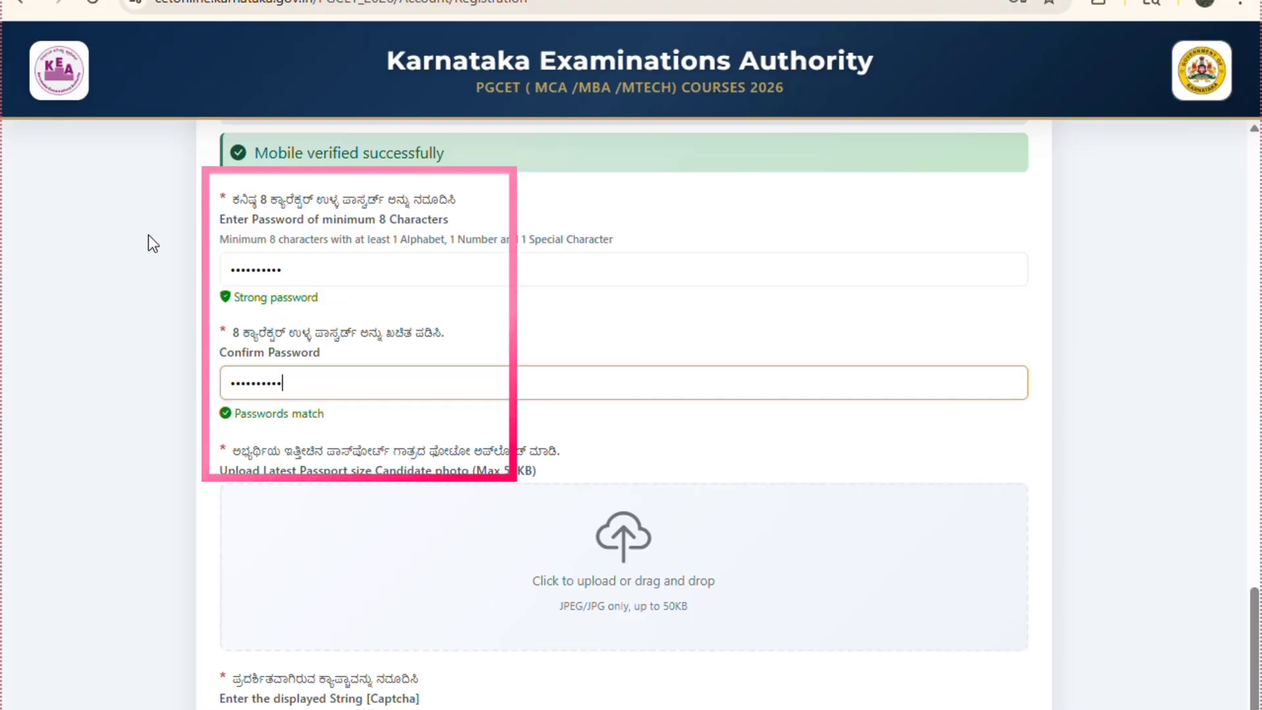
# Upload the photo file pphh (1).jpg as the candidate's latest passport-size photo
pyautogui.scroll(-1, 623, 488)
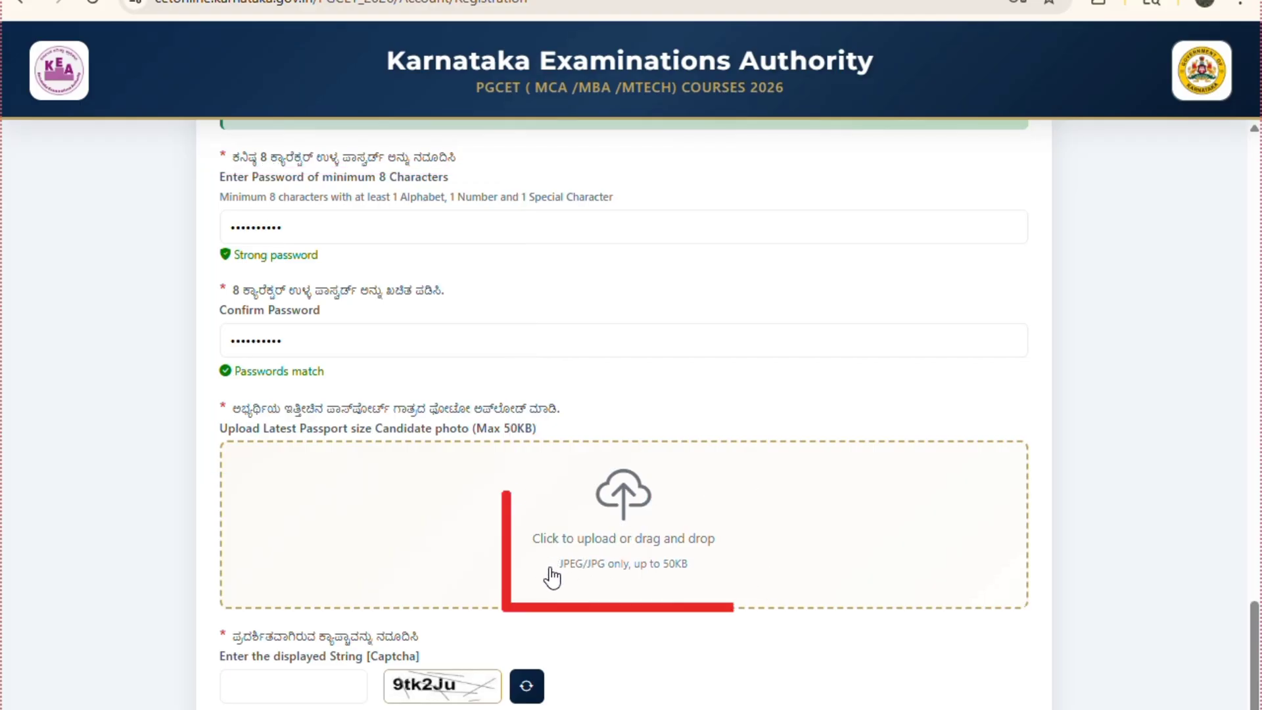
pyautogui.moveTo(558, 564); pyautogui.dragTo(692, 572)
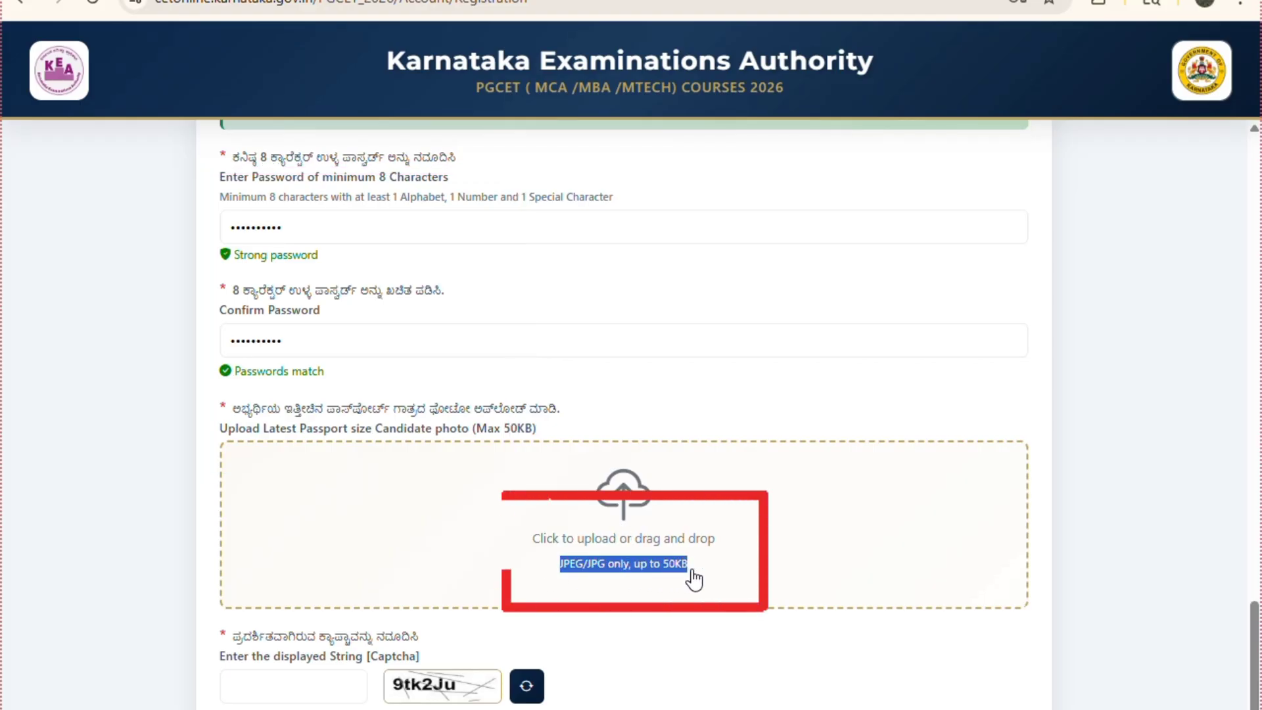
pyautogui.click(694, 579)
pyautogui.write('pphh (1)')
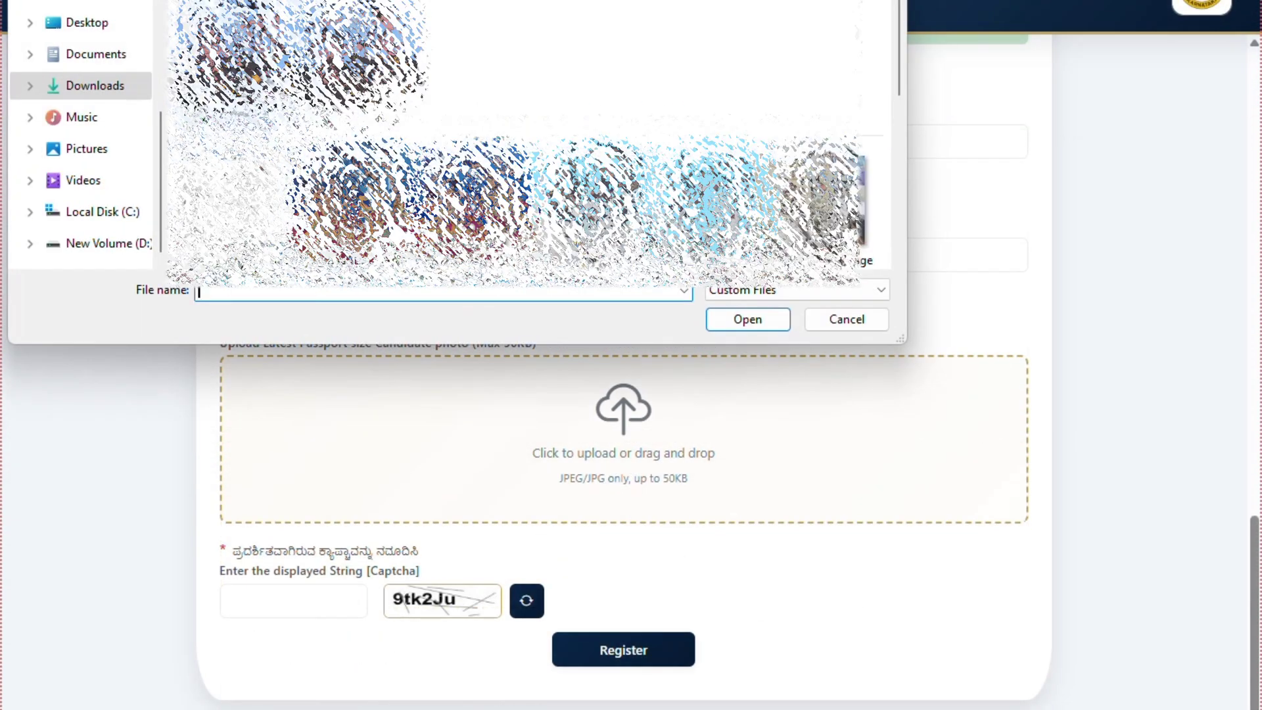
pyautogui.write('pphh (1)')
pyautogui.press('Return')
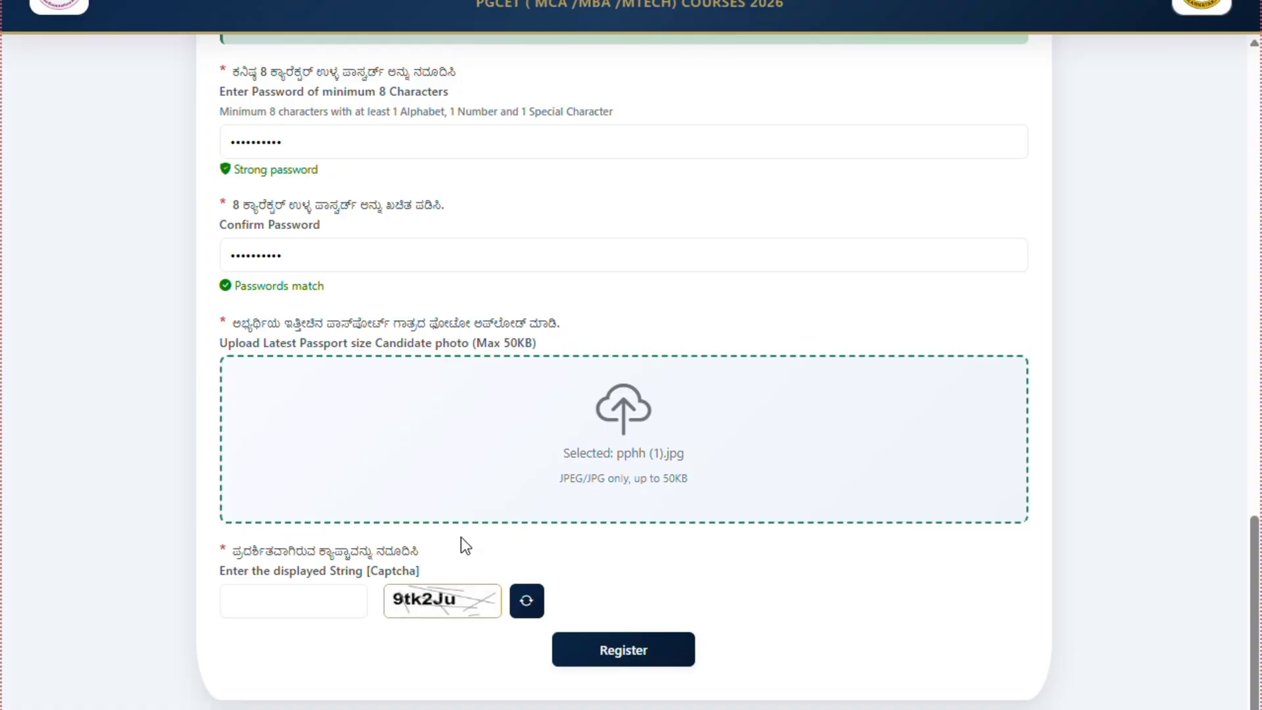
# Enter the displayed captcha string and submit the candidate's registration
pyautogui.click(335, 597)
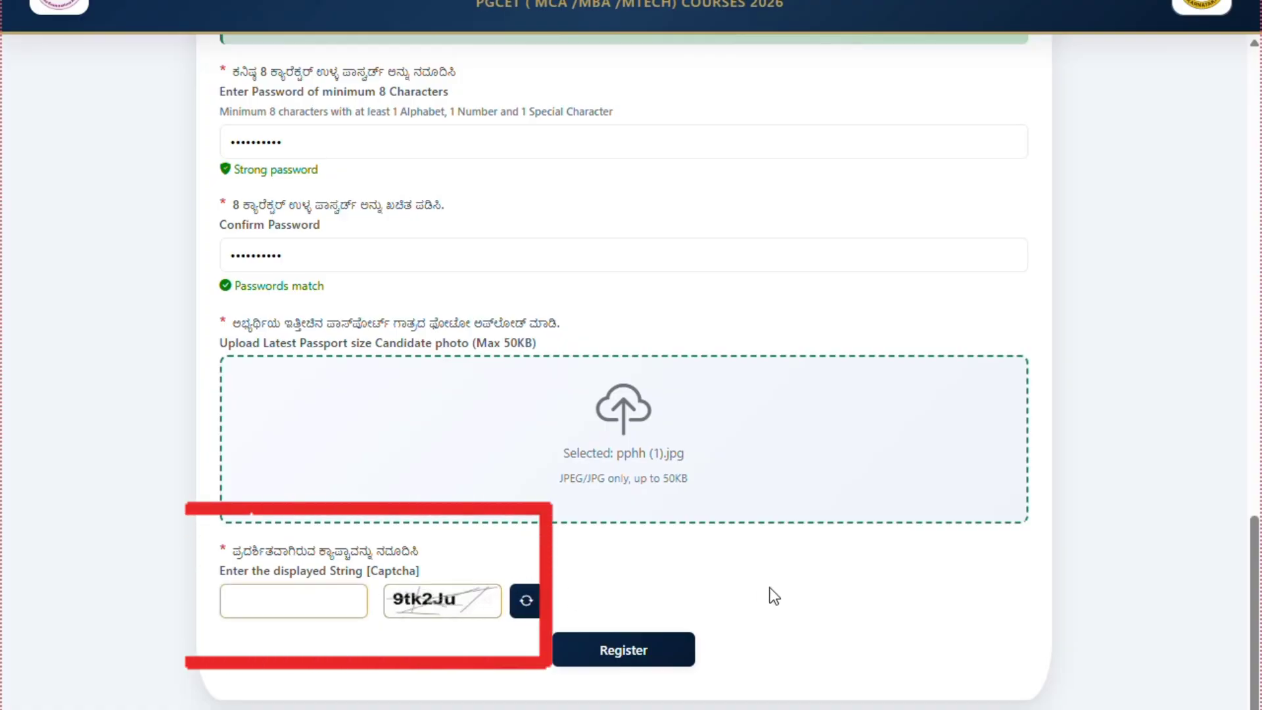
pyautogui.write('9t')
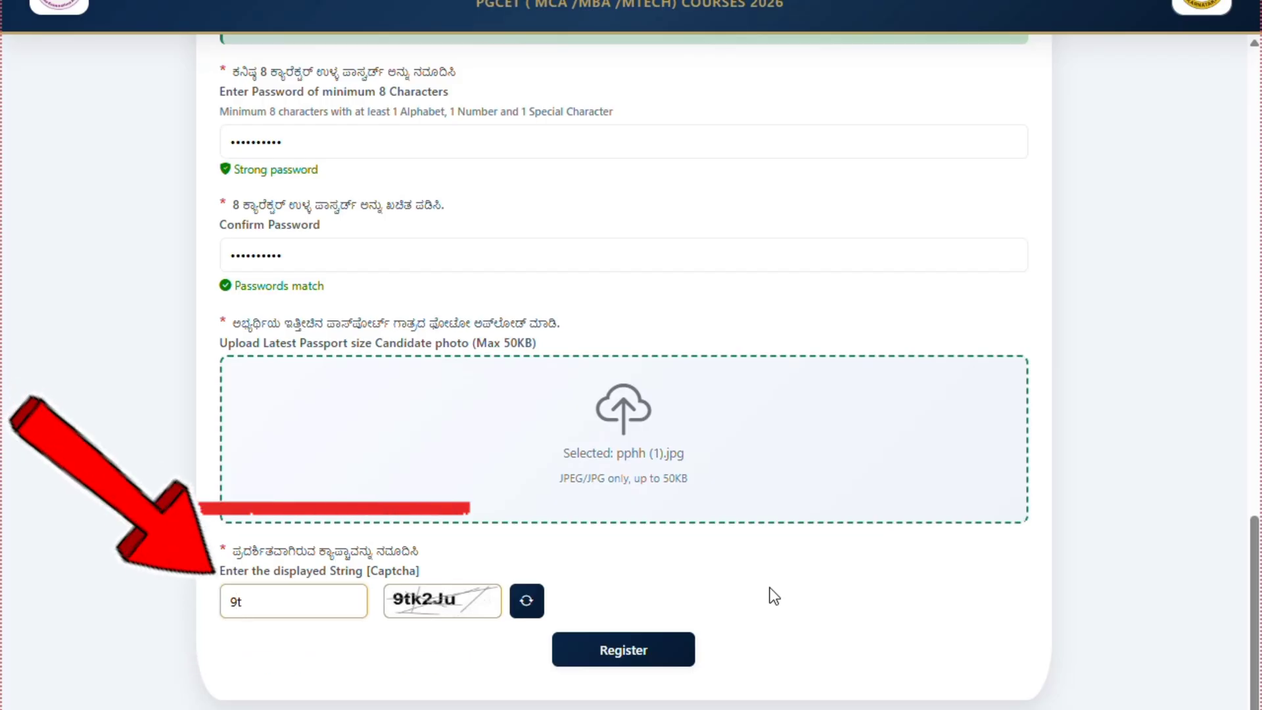
pyautogui.write('k2Ju')
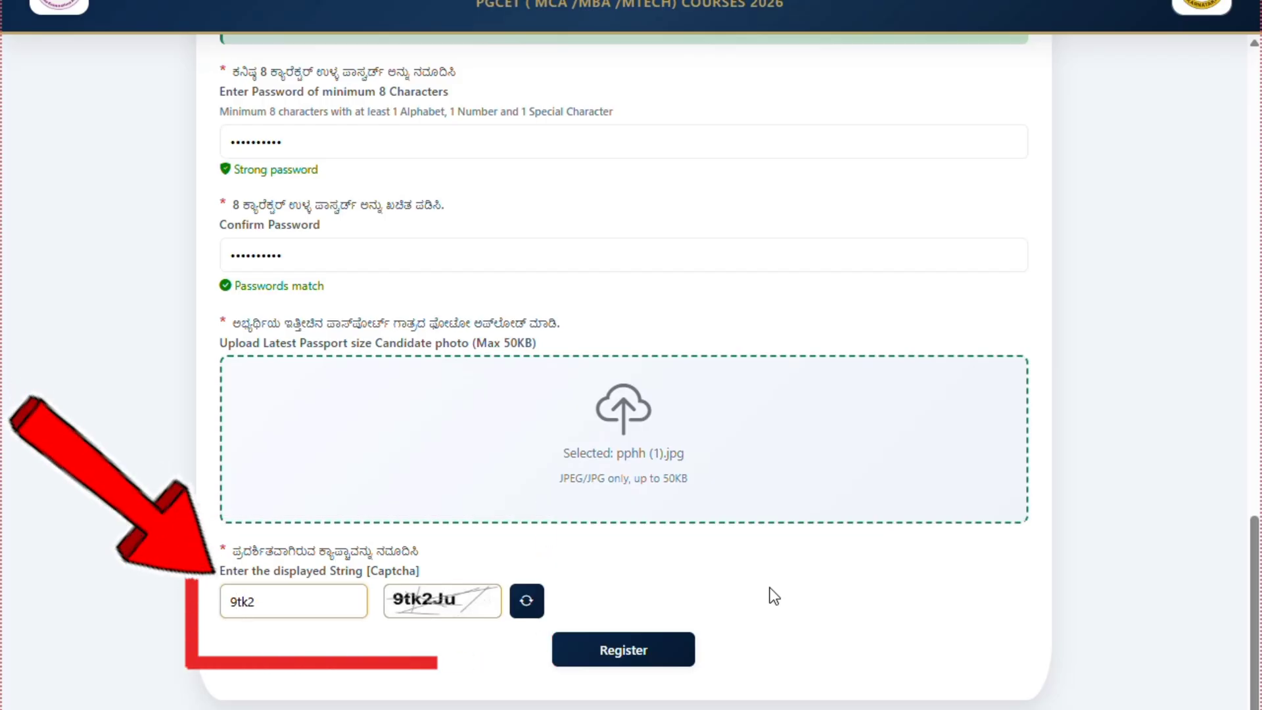
pyautogui.click(626, 654)
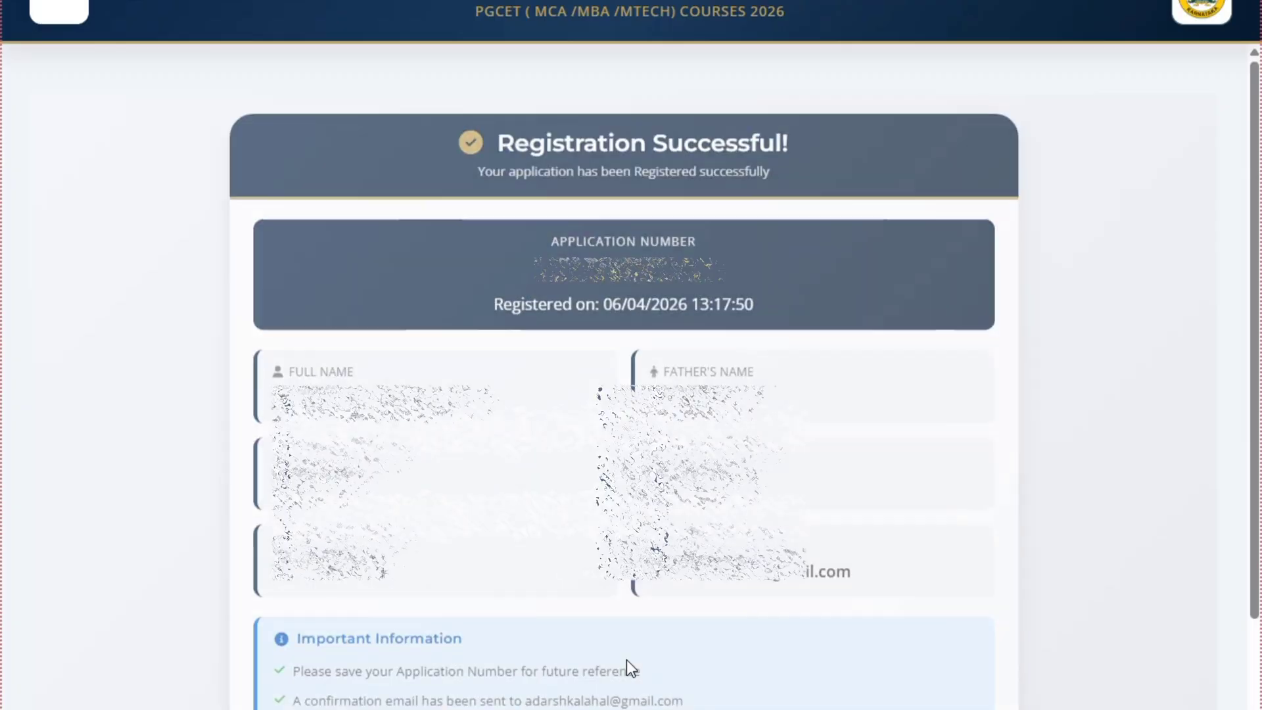
# Review the registration confirmation, return to the homepage and proceed to the login for registered users
pyautogui.moveTo(493, 142); pyautogui.dragTo(713, 135)
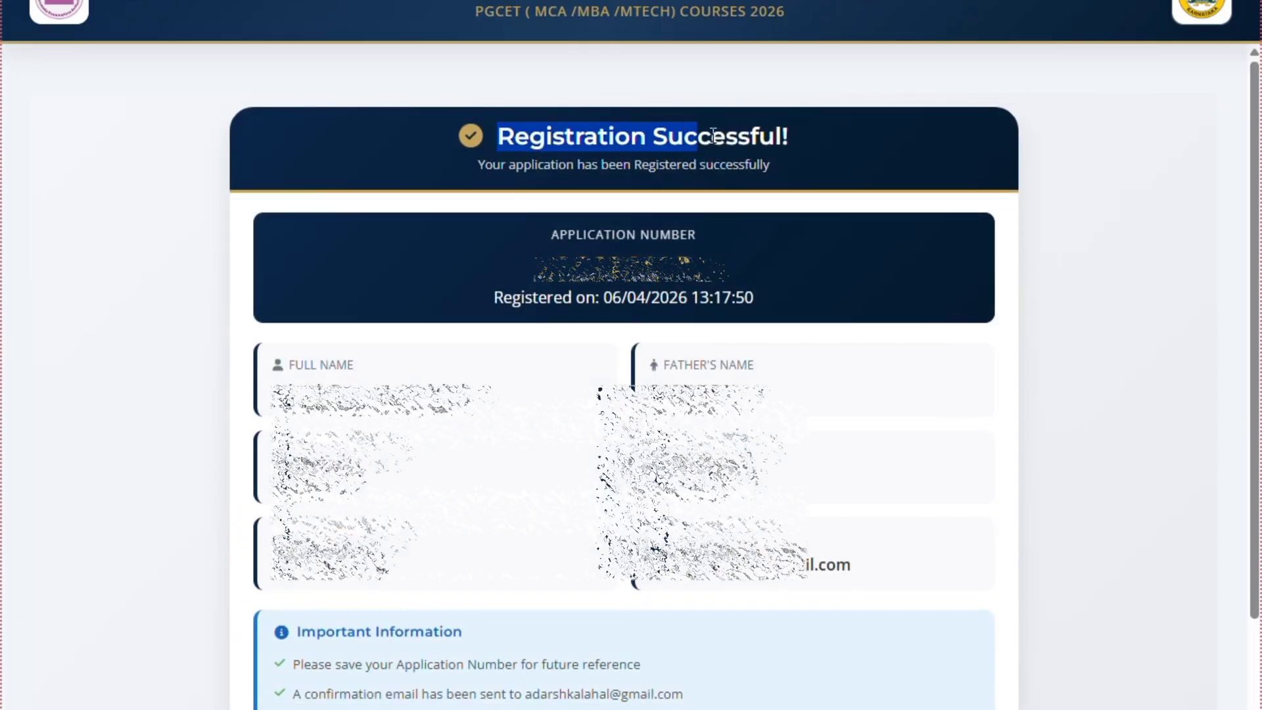
pyautogui.click(852, 175)
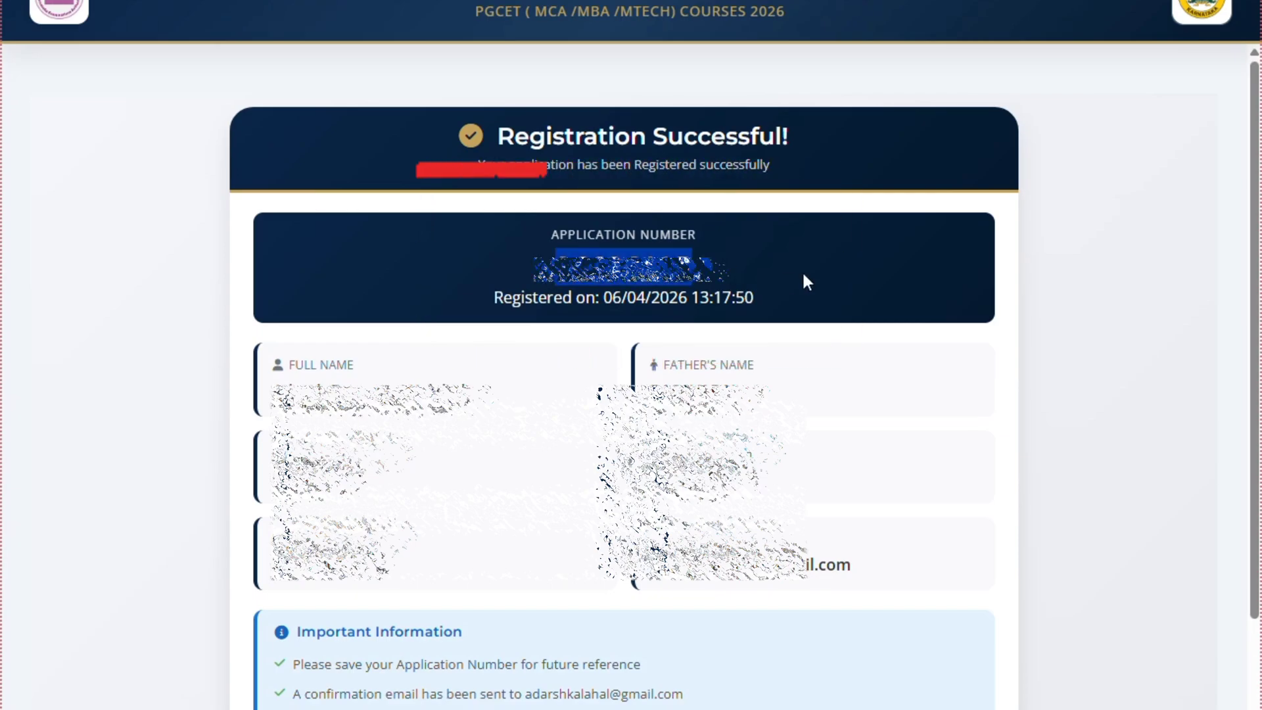
pyautogui.scroll(-3, 866, 265)
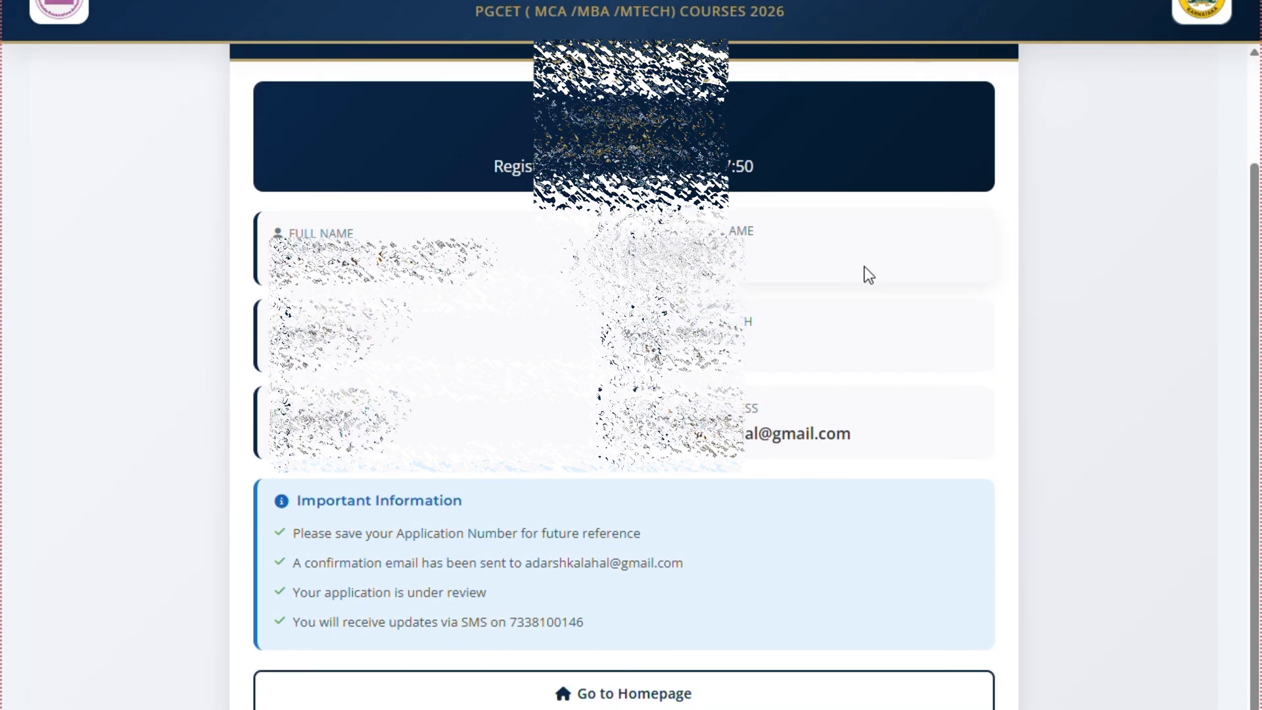
pyautogui.scroll(-1, 865, 269)
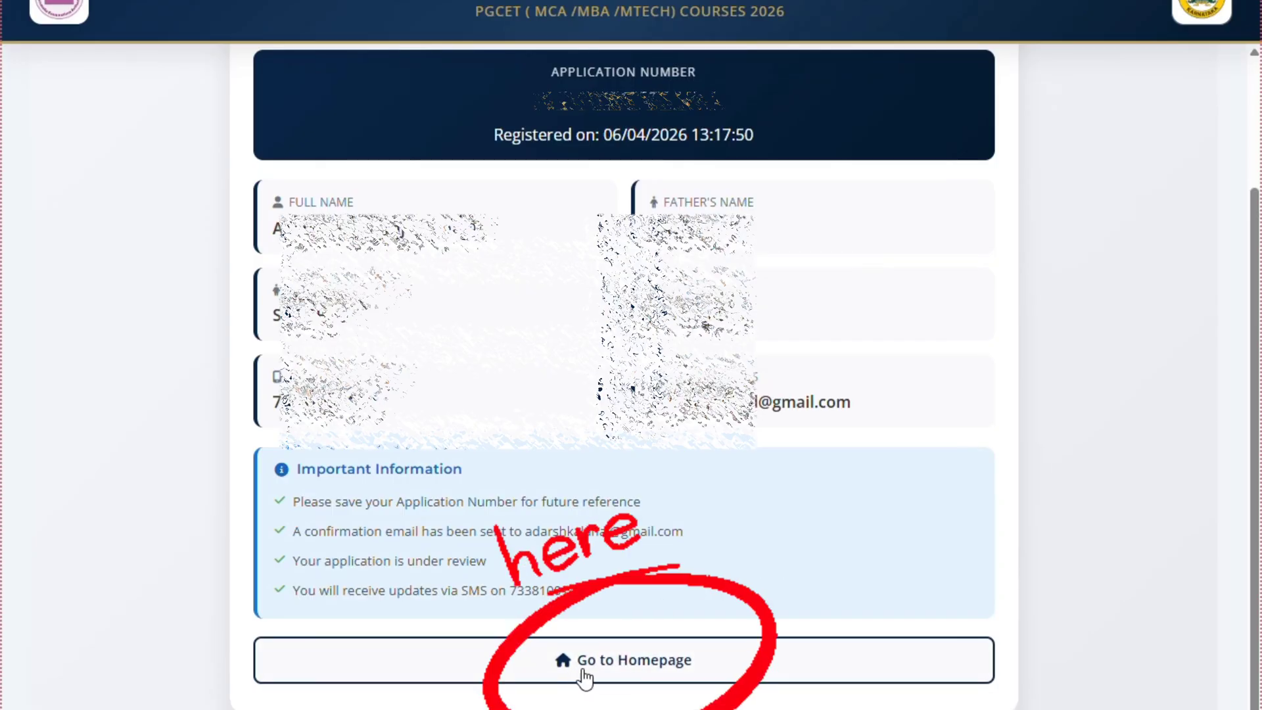
pyautogui.click(619, 661)
pyautogui.scroll(-4, 552, 167)
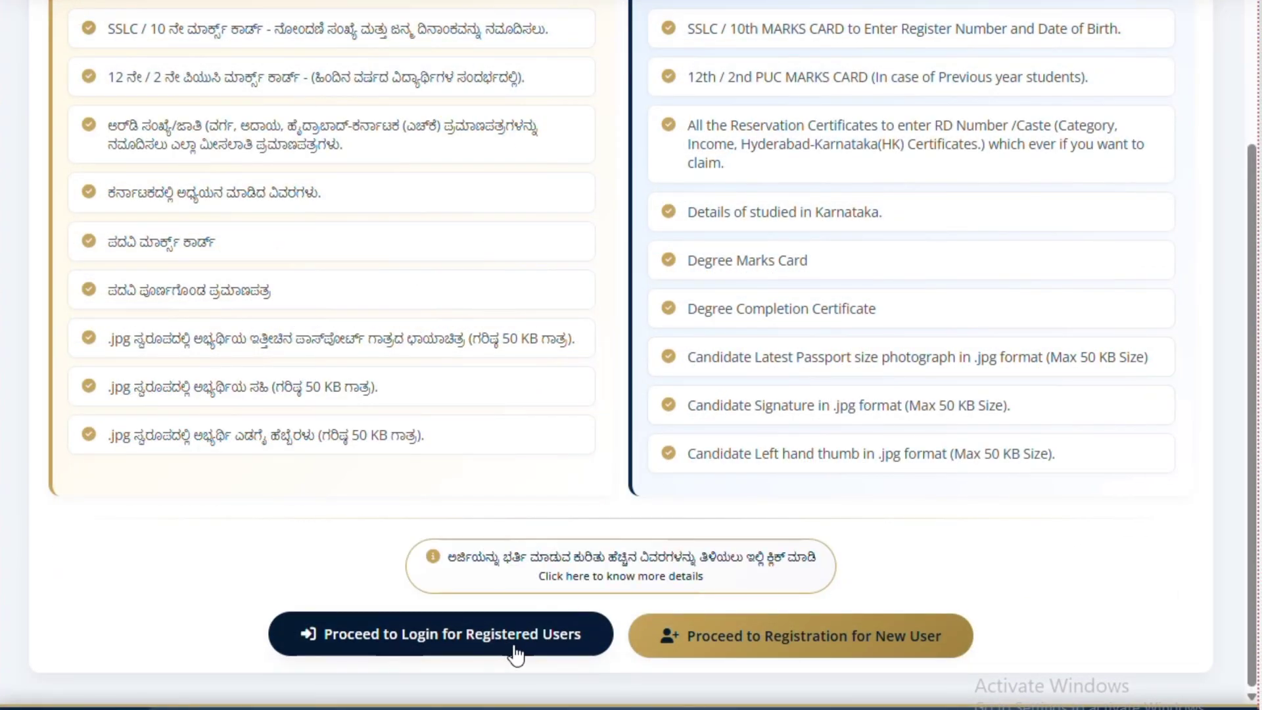
pyautogui.click(393, 648)
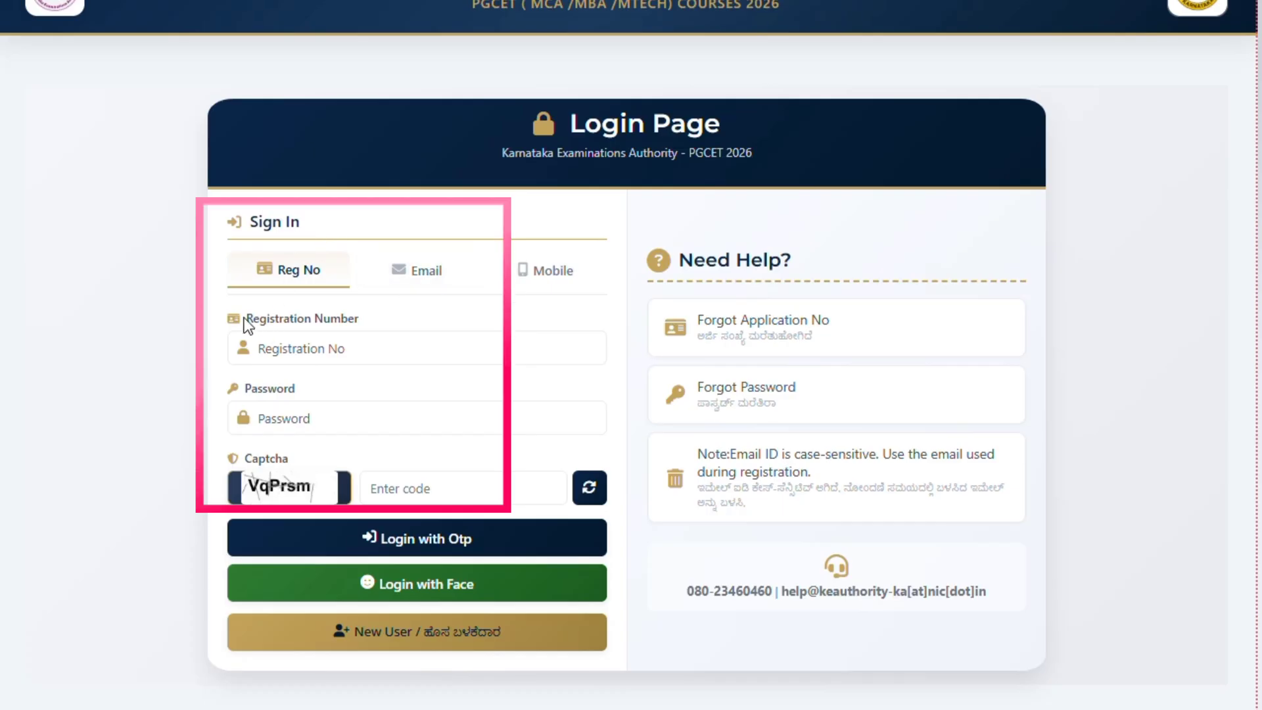
# Fill in the candidate's registration number and account password in the sign-in form
pyautogui.moveTo(243, 319); pyautogui.dragTo(362, 320)
pyautogui.moveTo(245, 389); pyautogui.dragTo(350, 397)
pyautogui.click(349, 394)
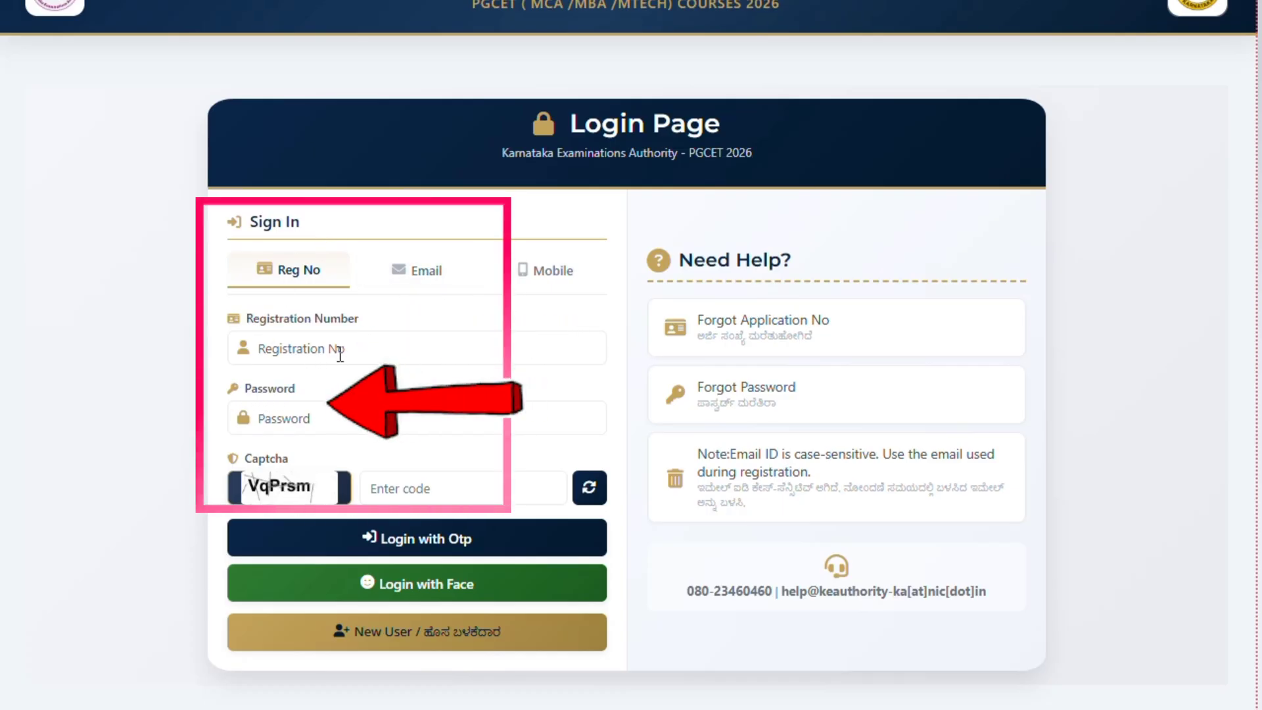
pyautogui.moveTo(276, 320); pyautogui.dragTo(408, 319)
pyautogui.click(408, 319)
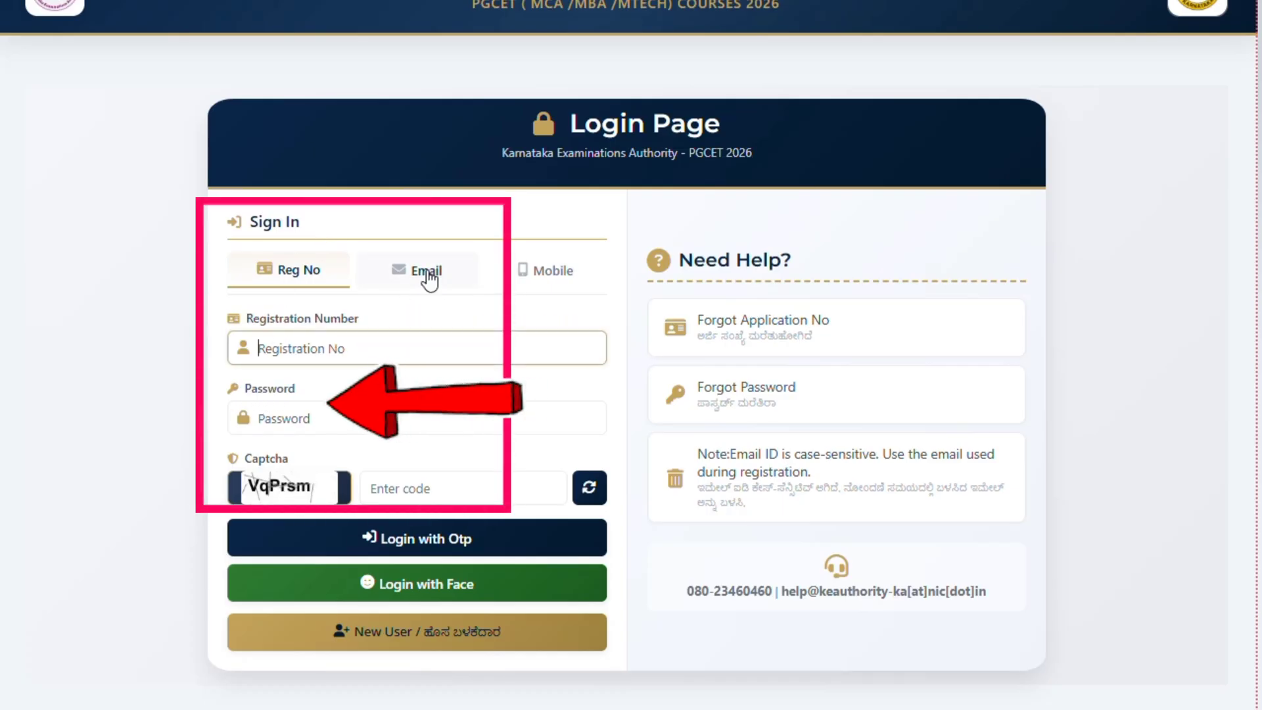
pyautogui.write('2')
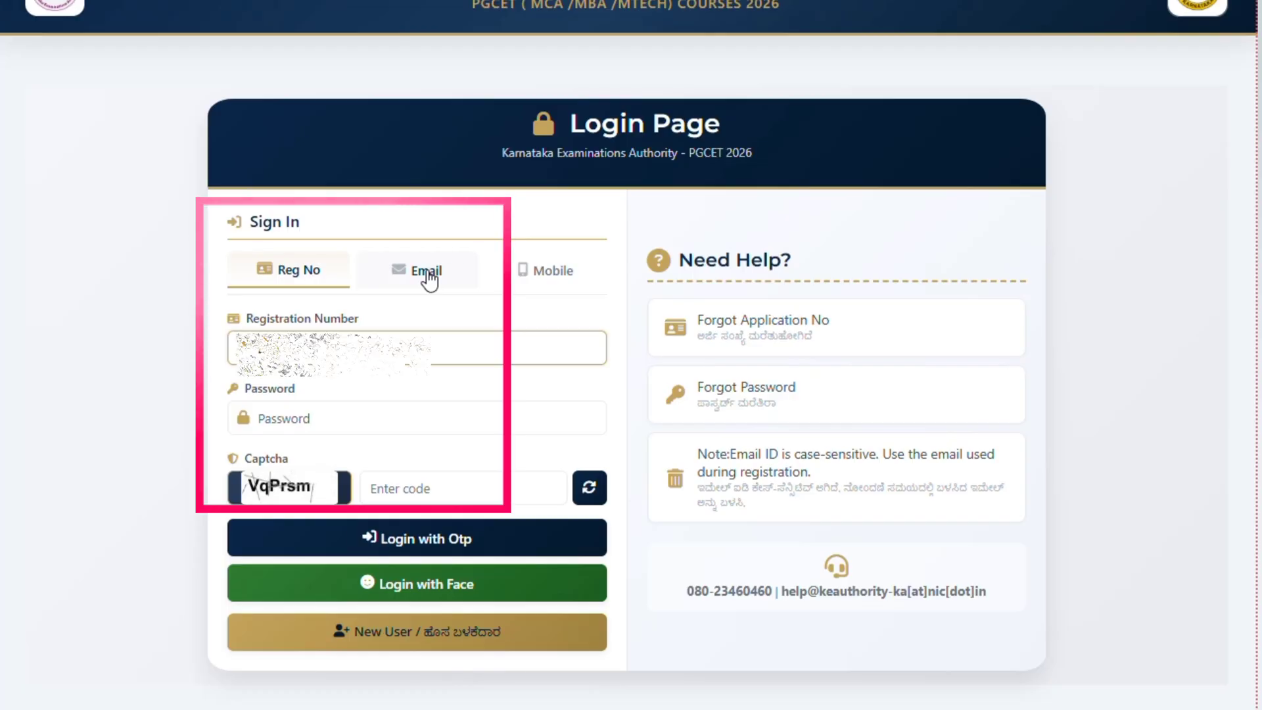
pyautogui.press('Tab')
pyautogui.write('••')
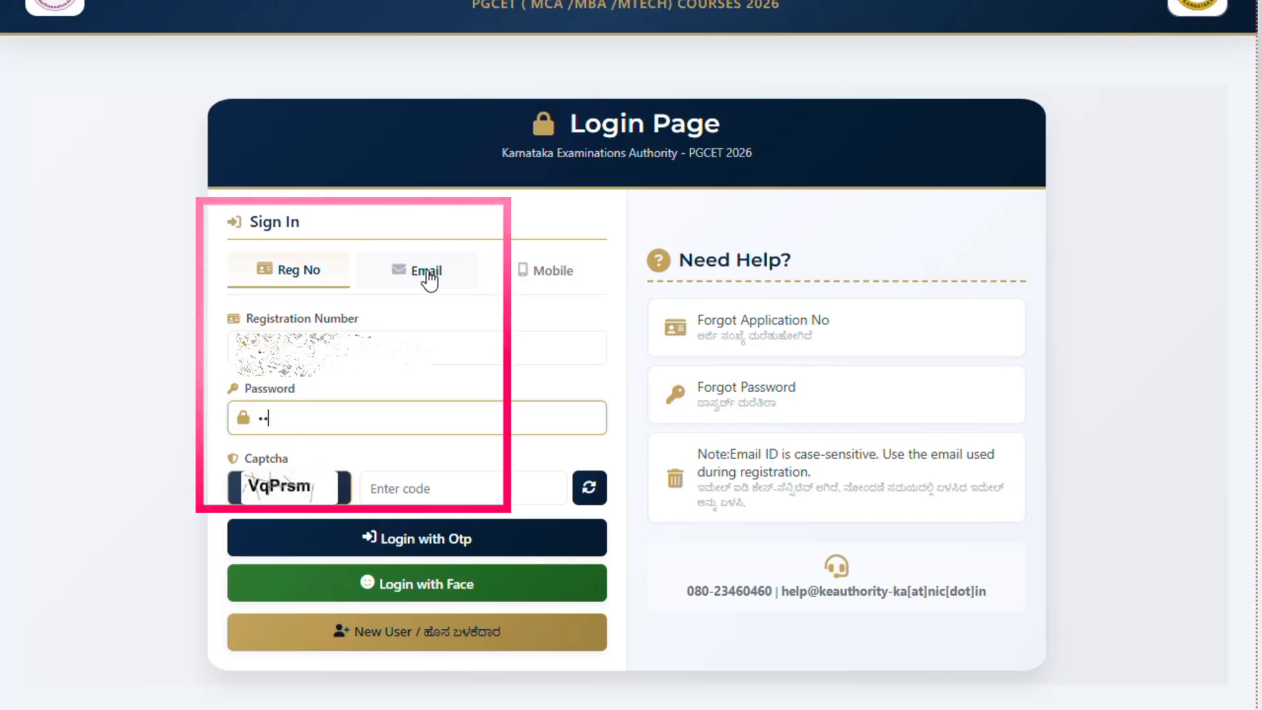
pyautogui.write('•')
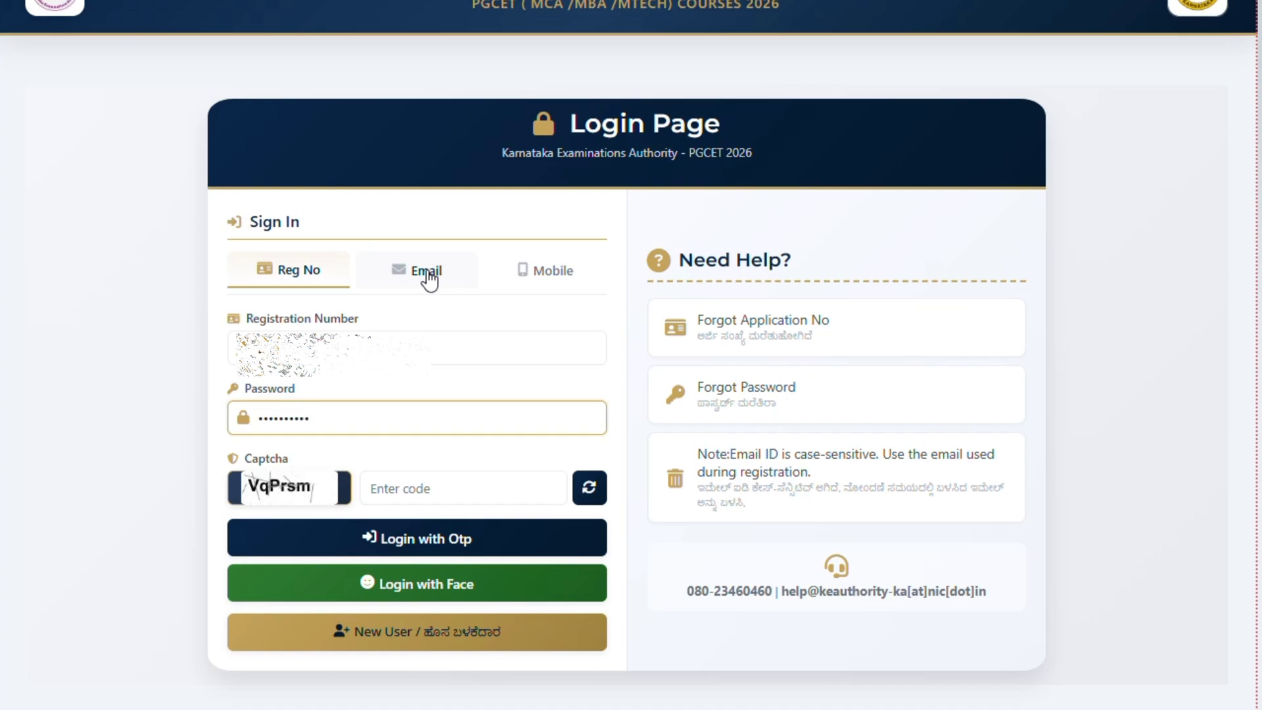
# Enter the captcha shown on the login page and request login with OTP
pyautogui.click(446, 490)
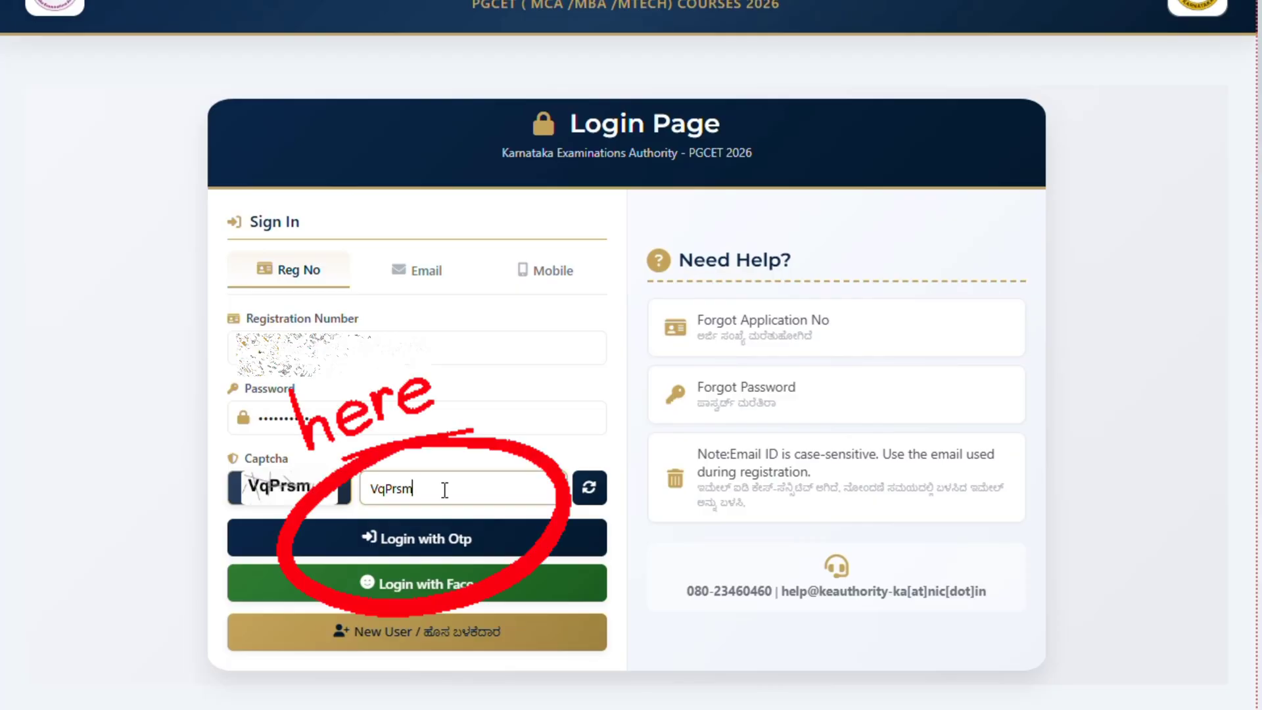
pyautogui.click(468, 543)
pyautogui.click(446, 540)
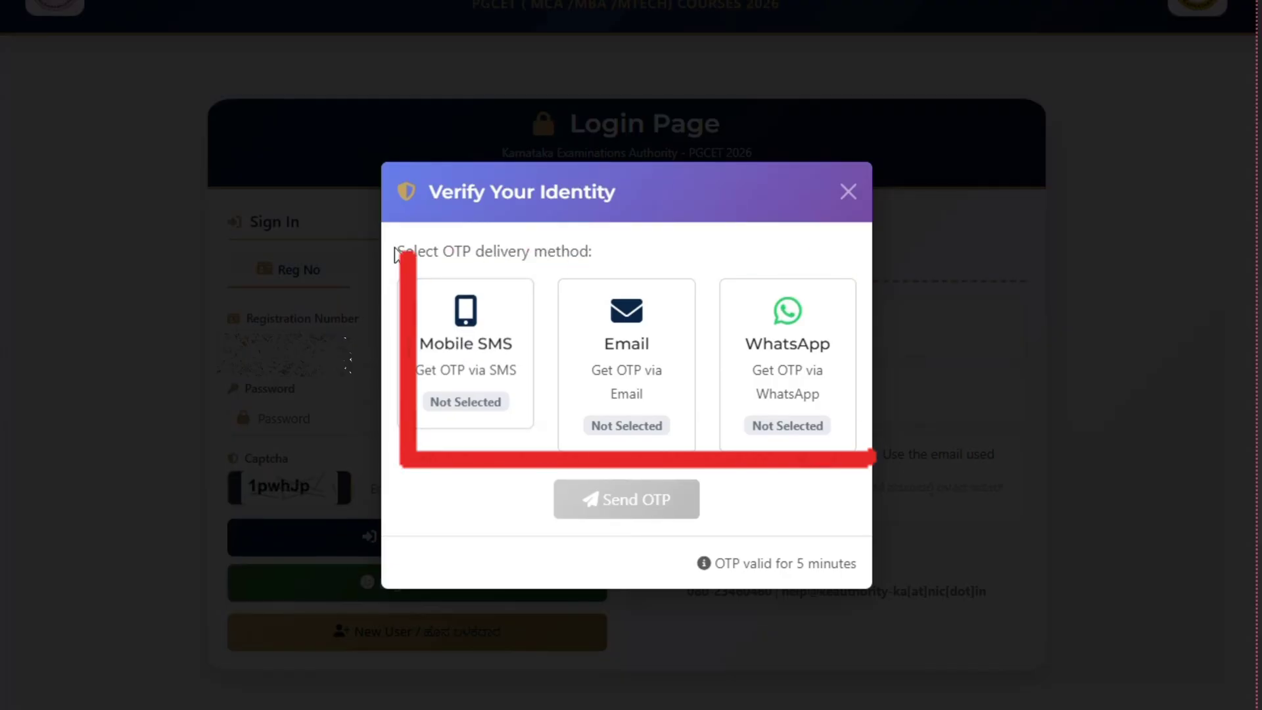
# Choose Mobile SMS as the OTP delivery method and send the OTP
pyautogui.moveTo(399, 254); pyautogui.dragTo(618, 256)
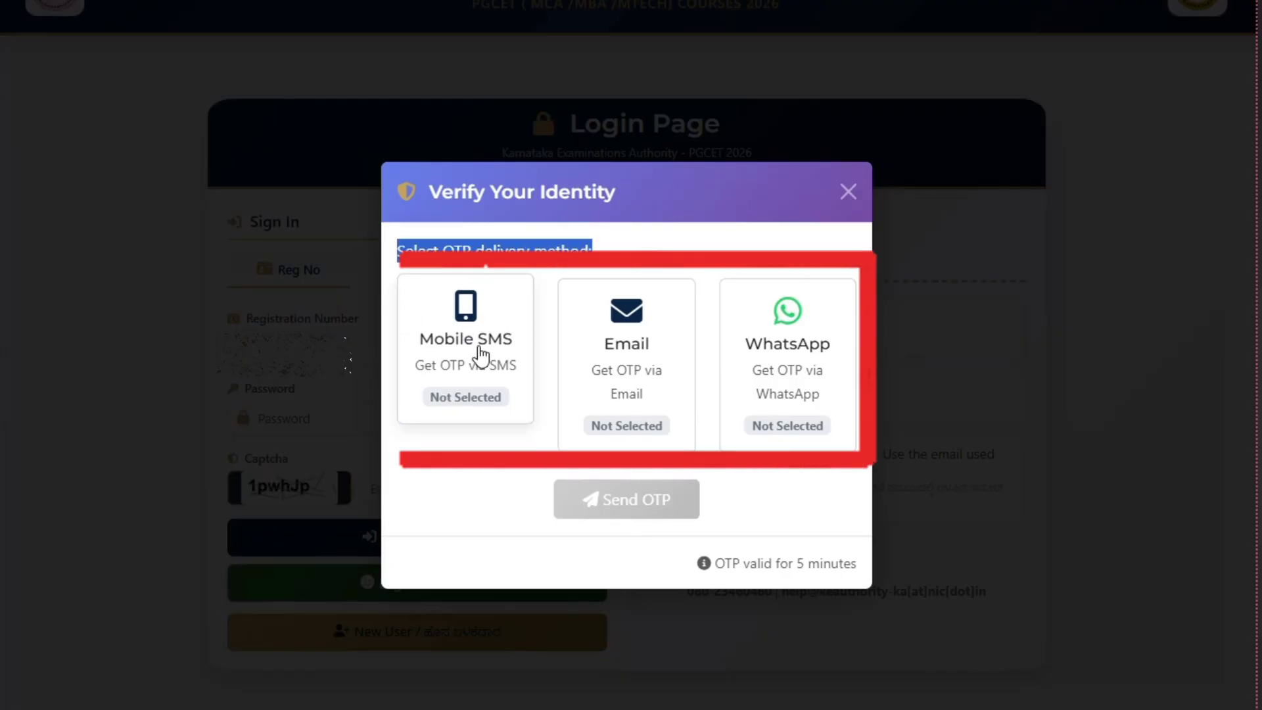
pyautogui.click(473, 361)
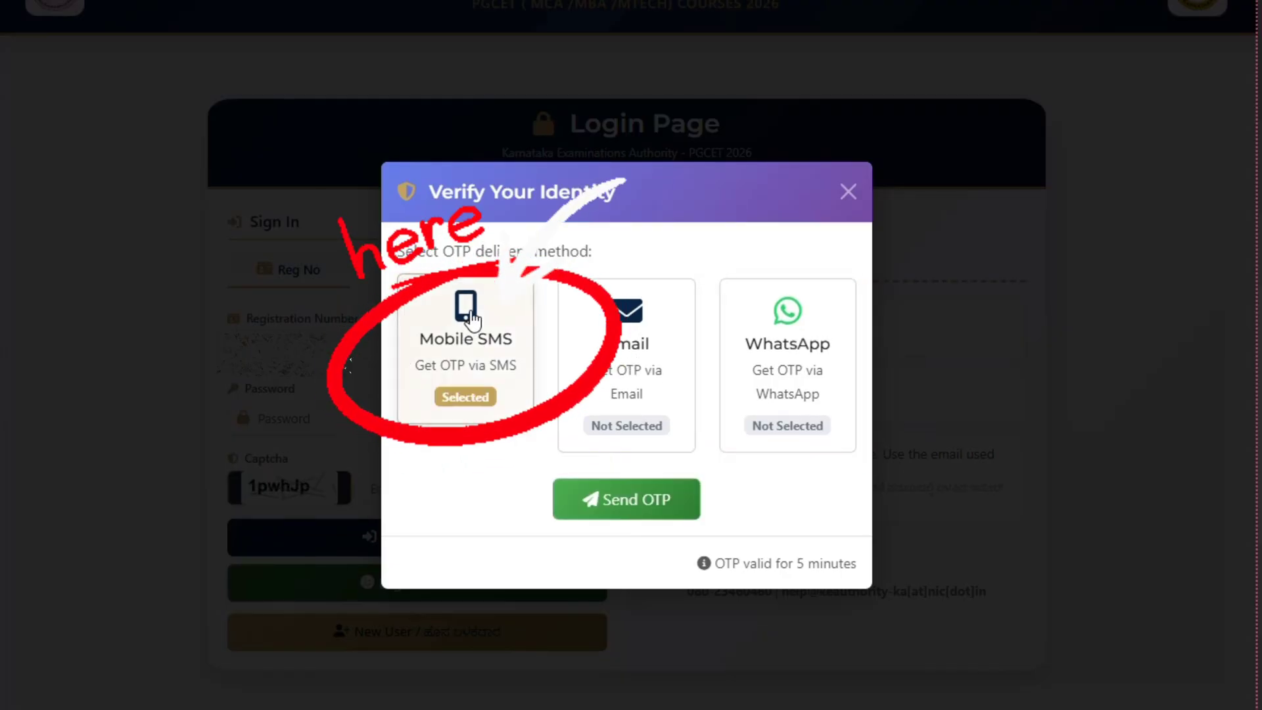
pyautogui.click(641, 500)
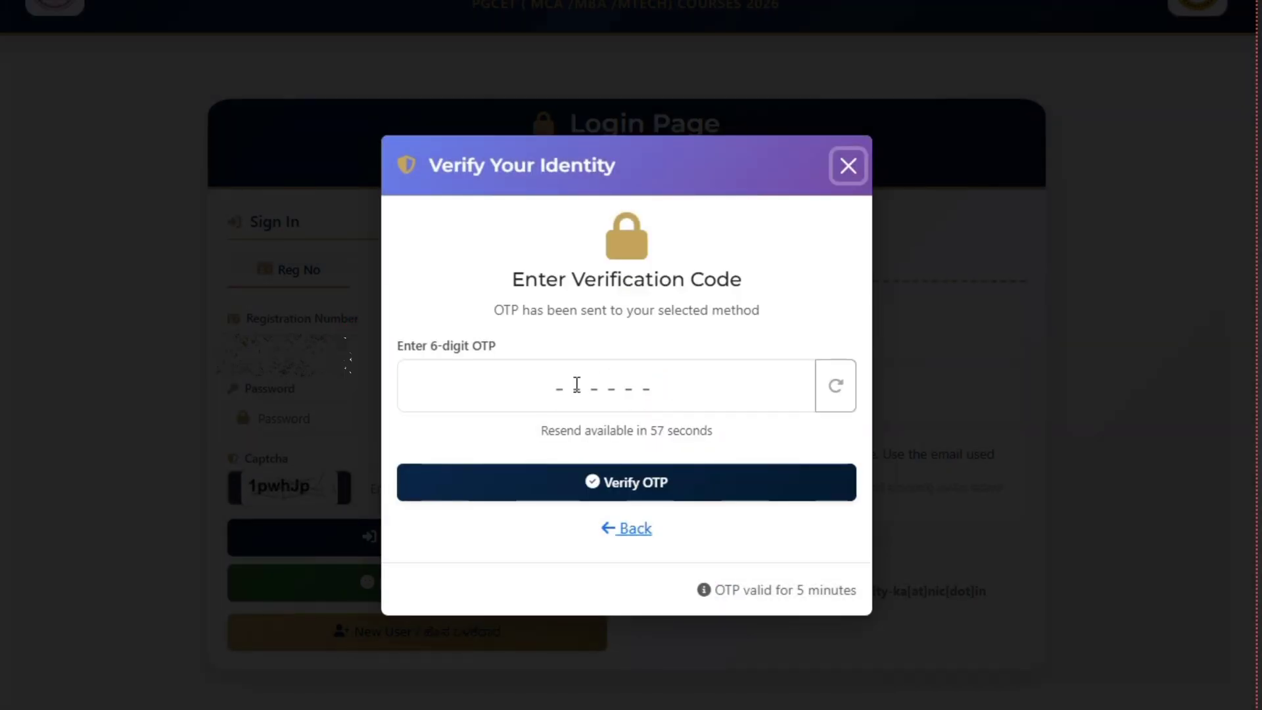
# Enter the 6-digit OTP received by SMS and verify it to complete the login
pyautogui.click(577, 384)
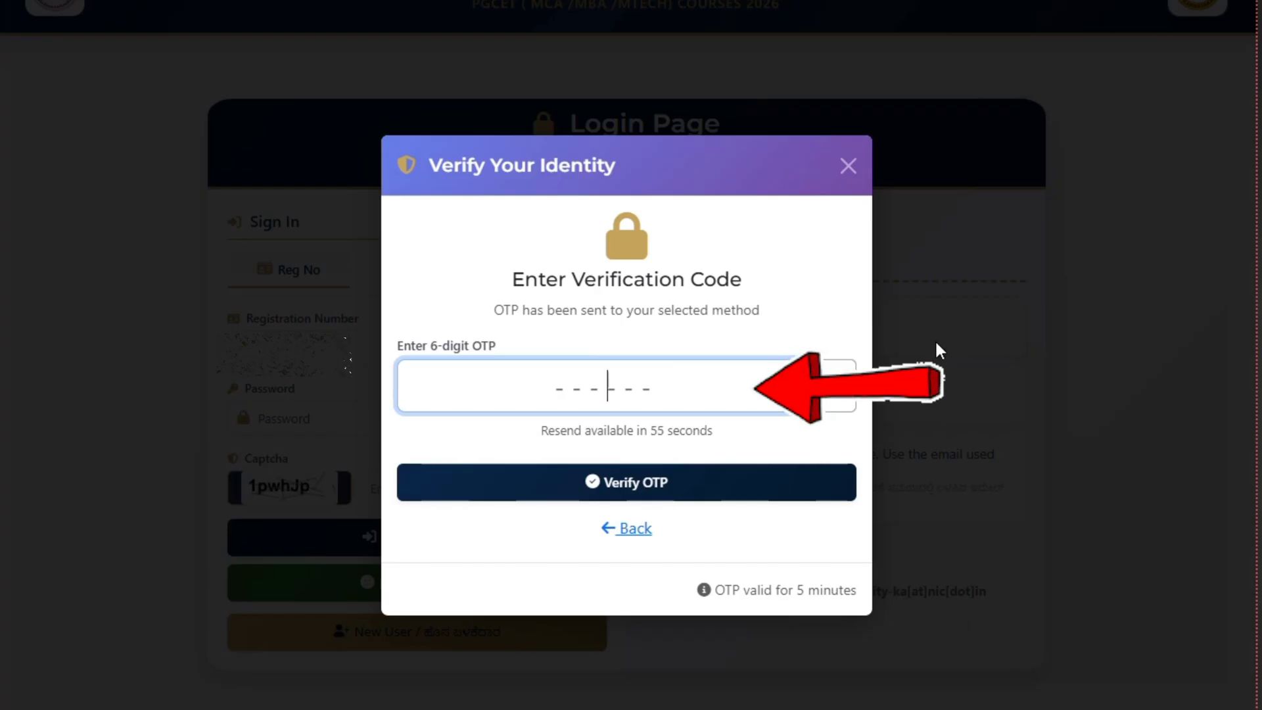
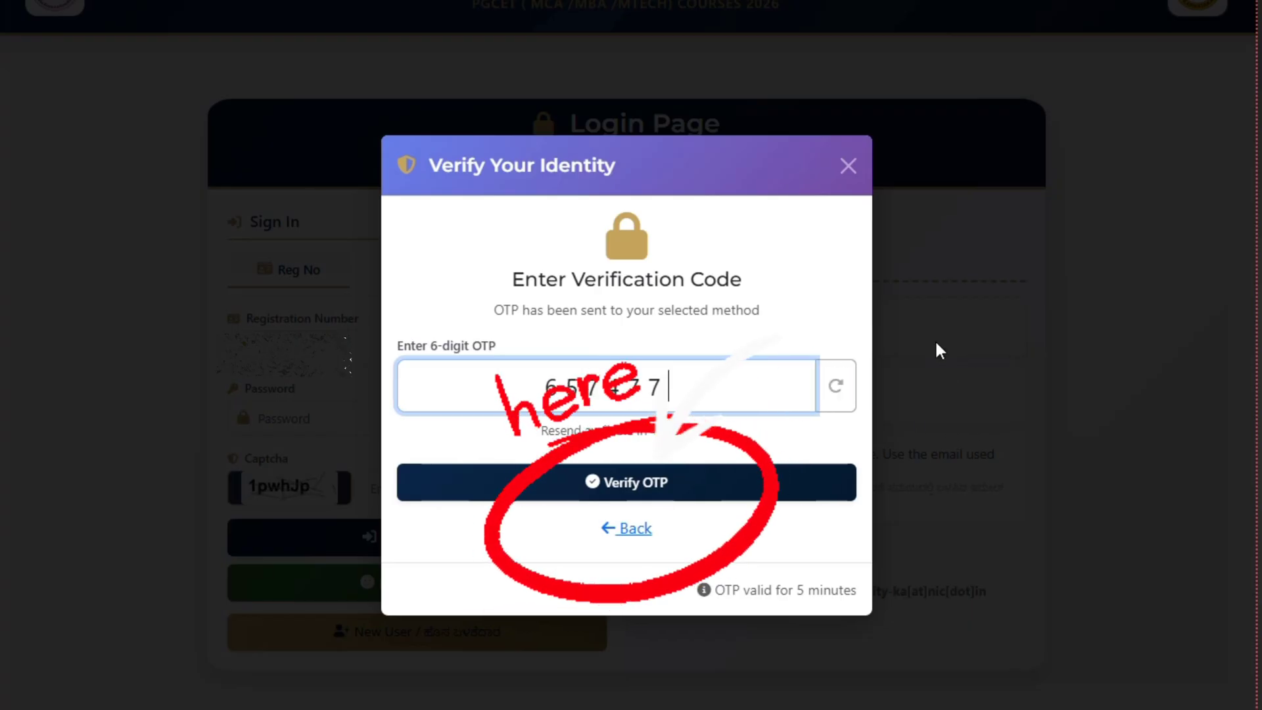
pyautogui.click(641, 487)
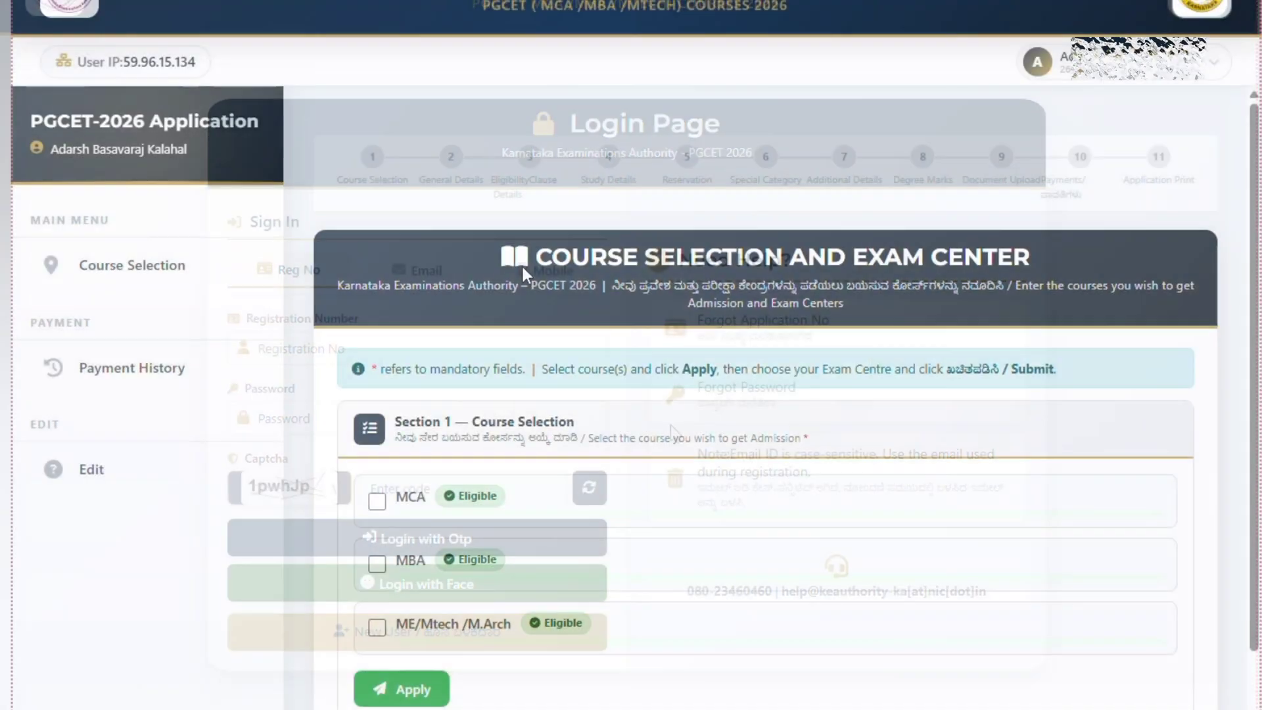
# Select MCA as the course for admission in Section 1 and apply for it
pyautogui.moveTo(534, 251); pyautogui.dragTo(681, 256)
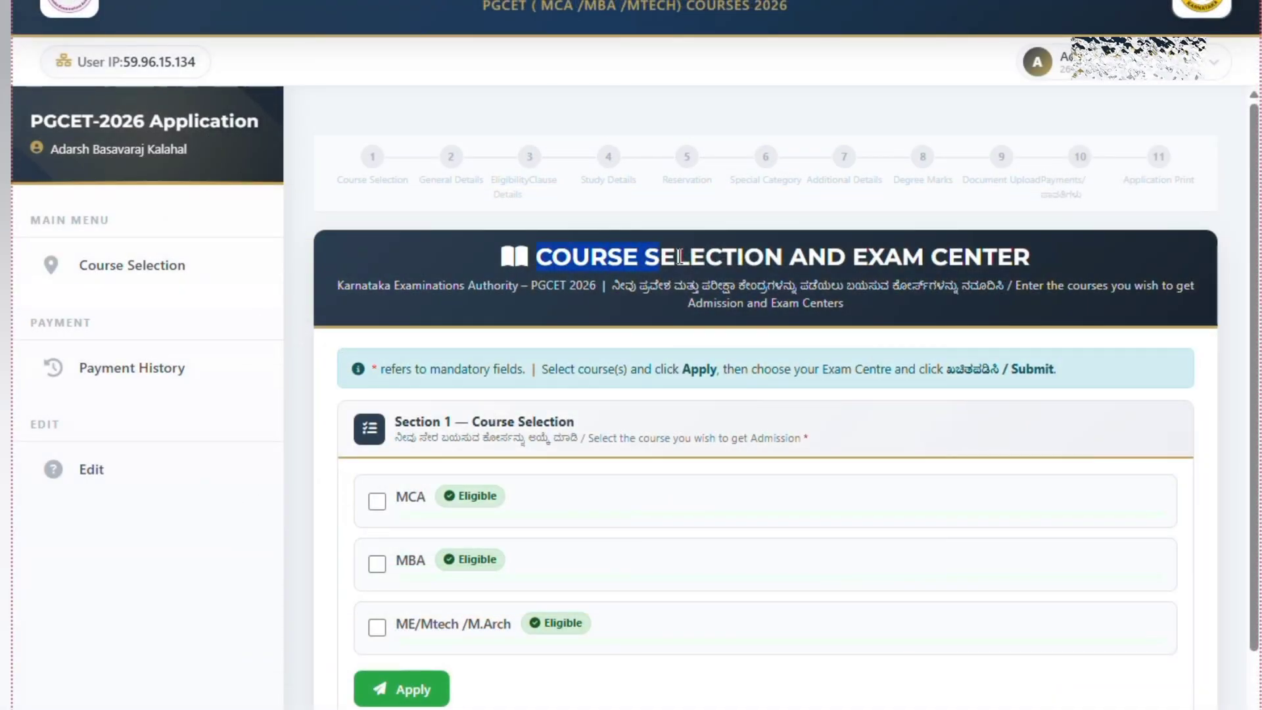
pyautogui.click(1121, 243)
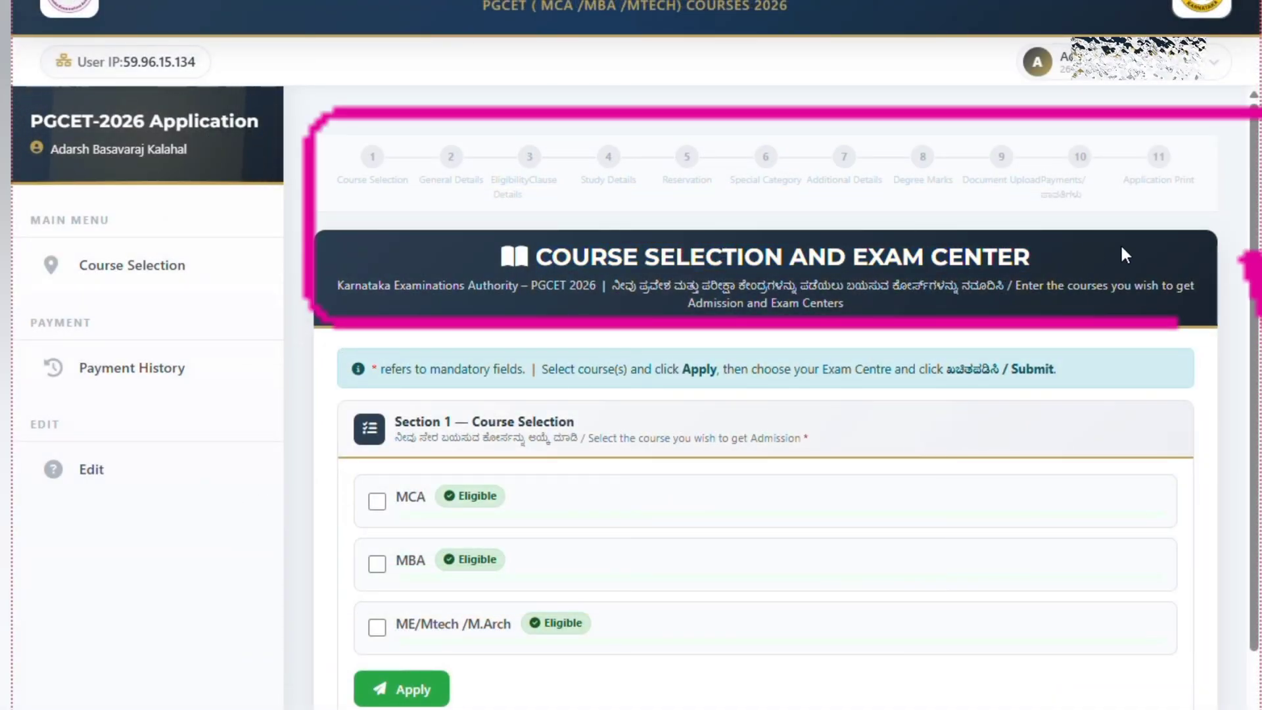
pyautogui.scroll(-1, 1121, 244)
pyautogui.scroll(2, 1121, 249)
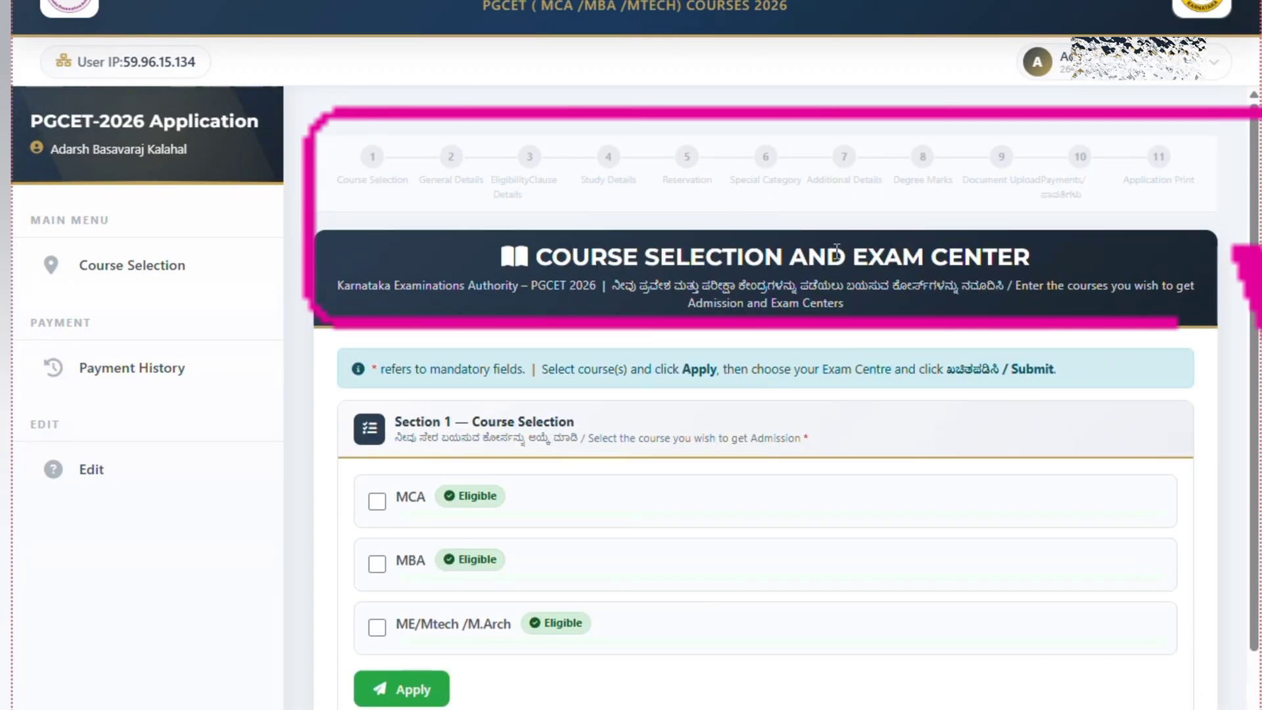
pyautogui.scroll(-2, 1072, 156)
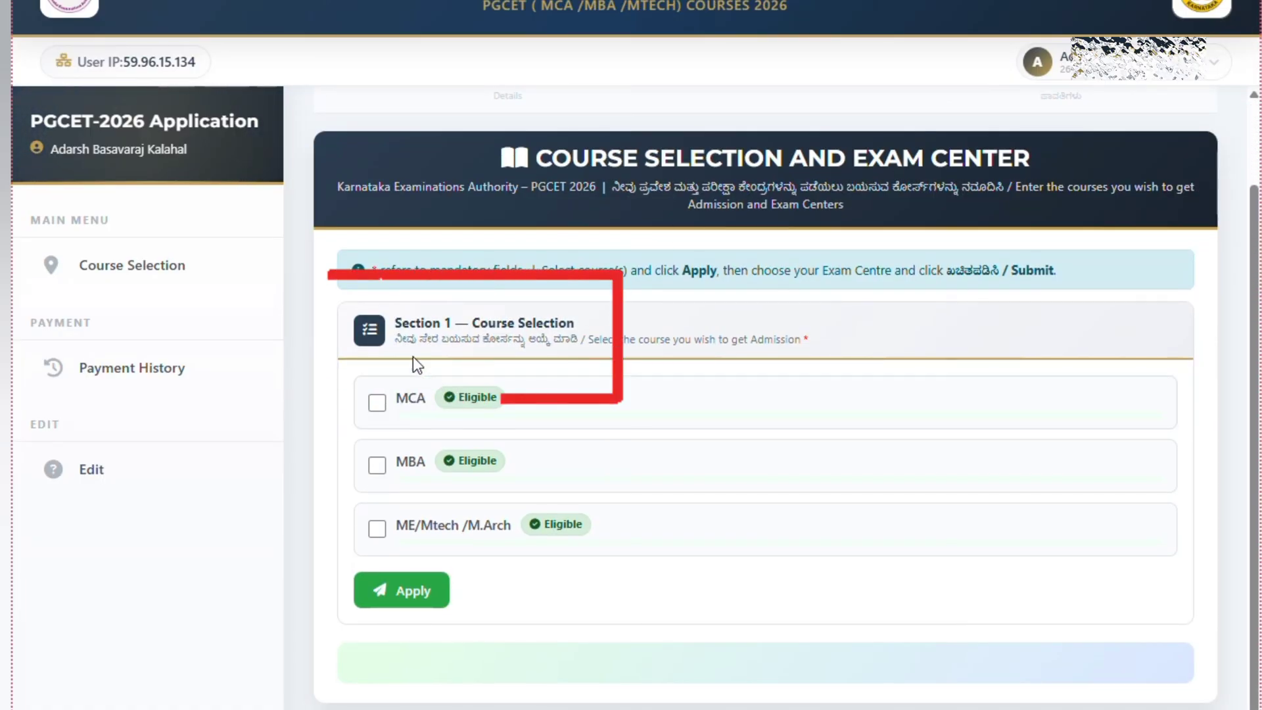
pyautogui.moveTo(469, 321); pyautogui.dragTo(684, 317)
pyautogui.click(658, 318)
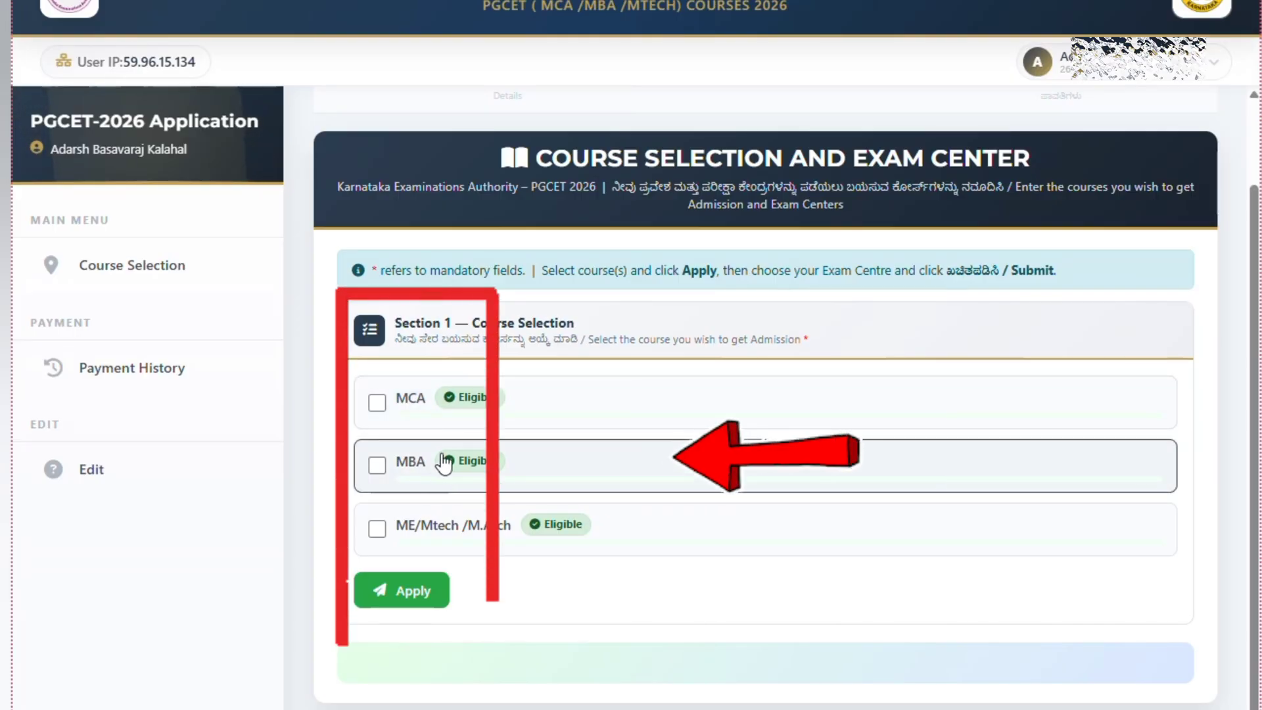
pyautogui.click(378, 404)
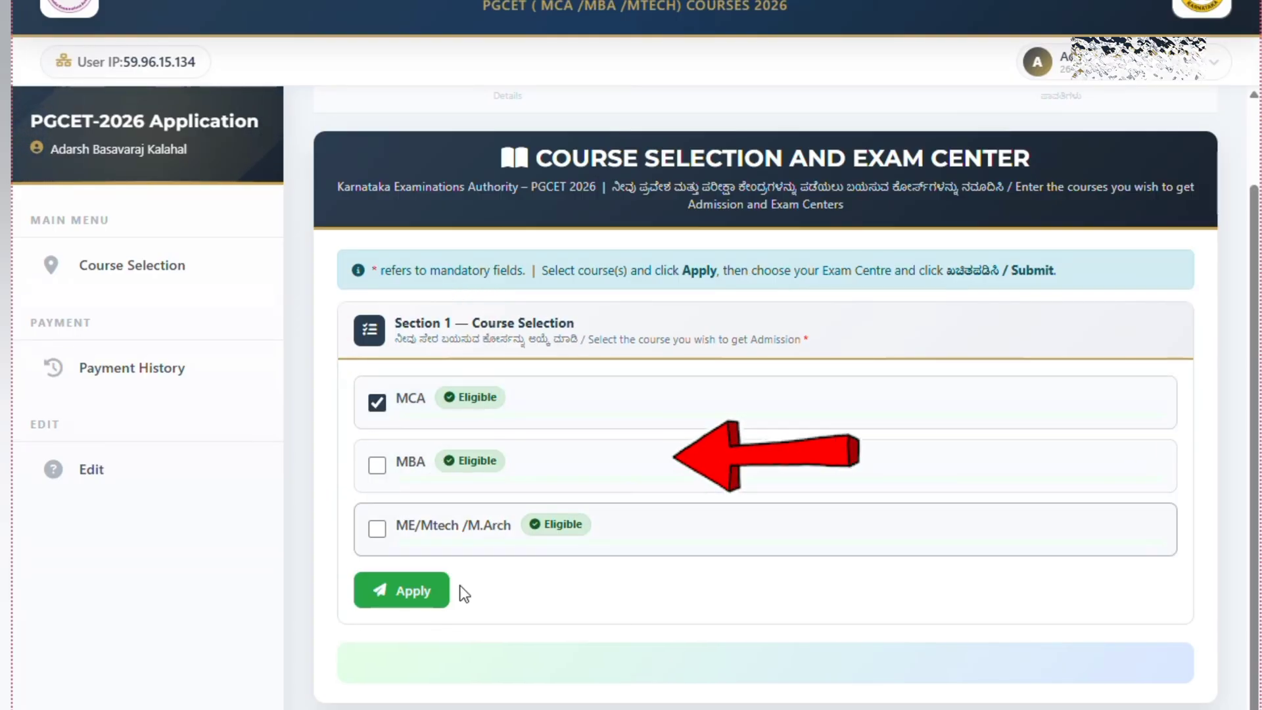
pyautogui.click(414, 601)
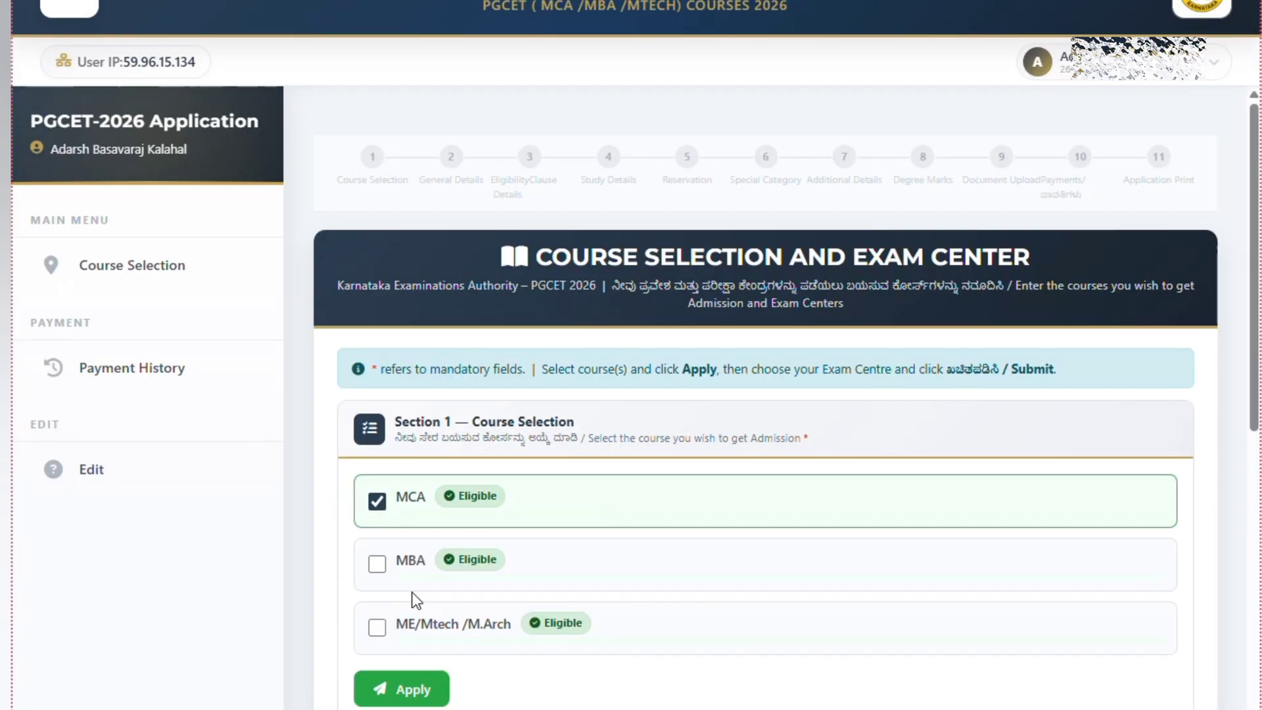
pyautogui.scroll(-5, 690, 395)
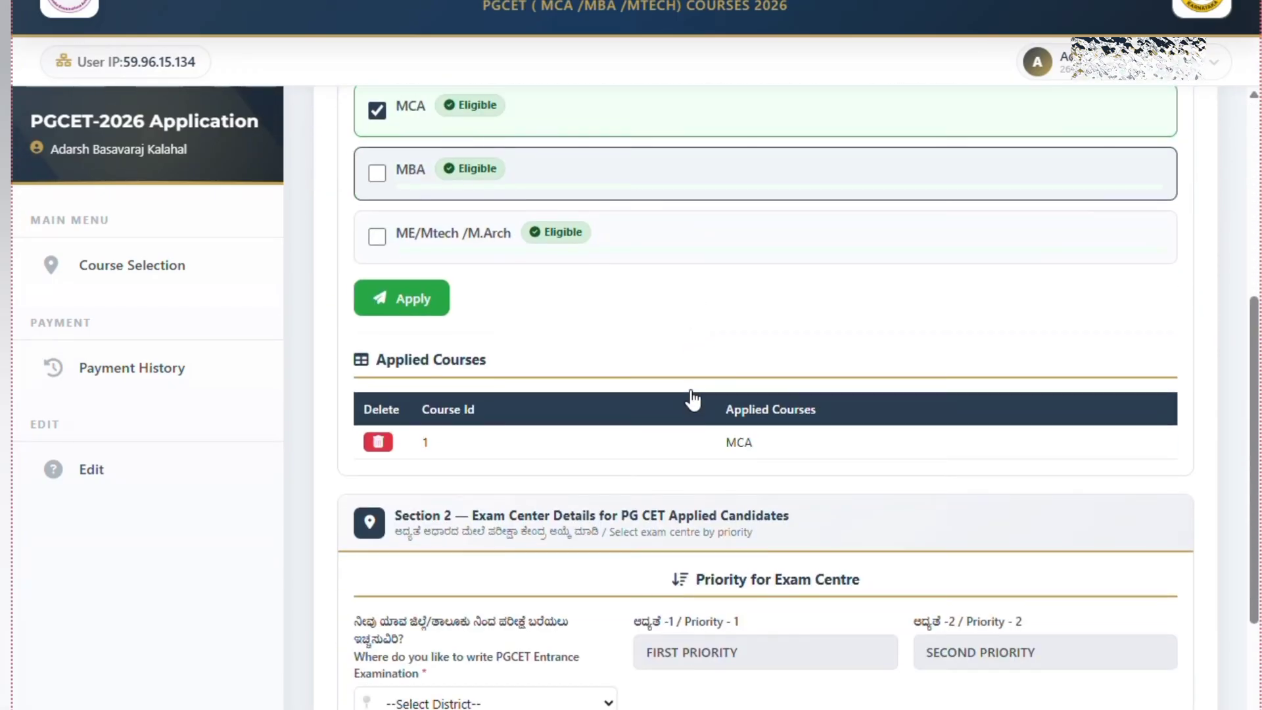
# Review the course selection, the applied courses table and the exam centre section of the form
pyautogui.scroll(2, 644, 321)
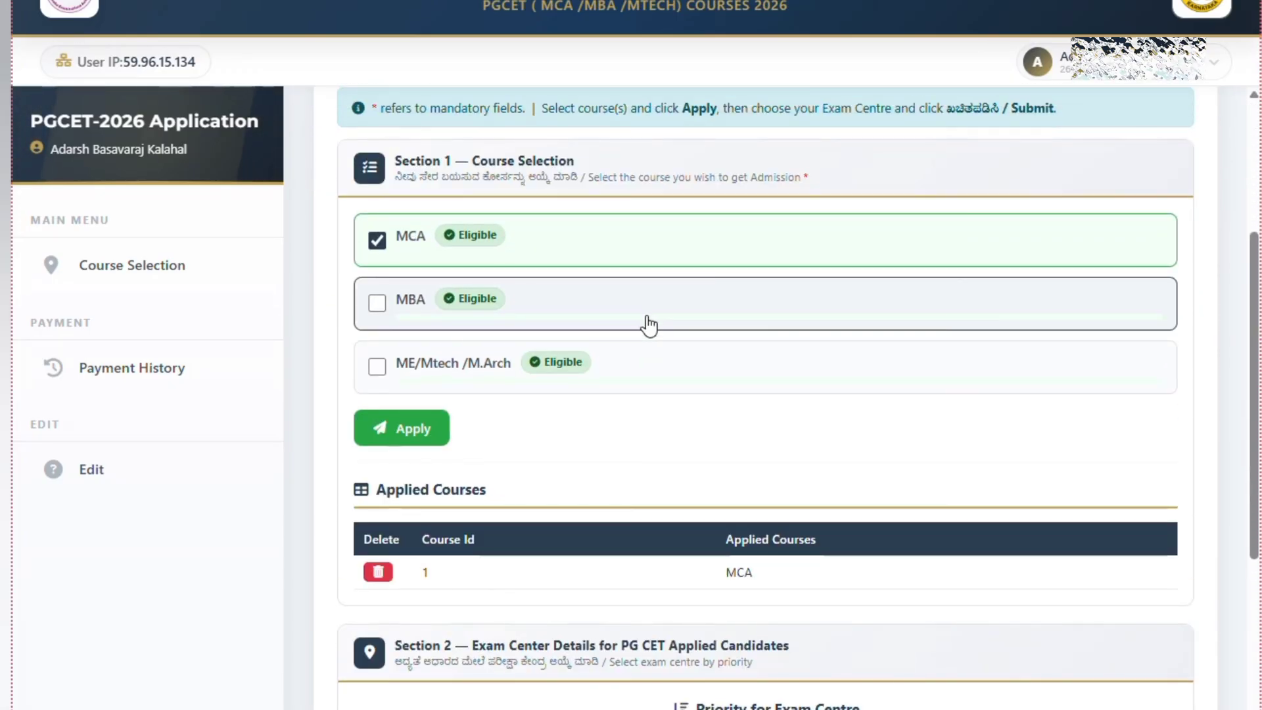
pyautogui.scroll(-2, 647, 321)
pyautogui.scroll(-1, 612, 313)
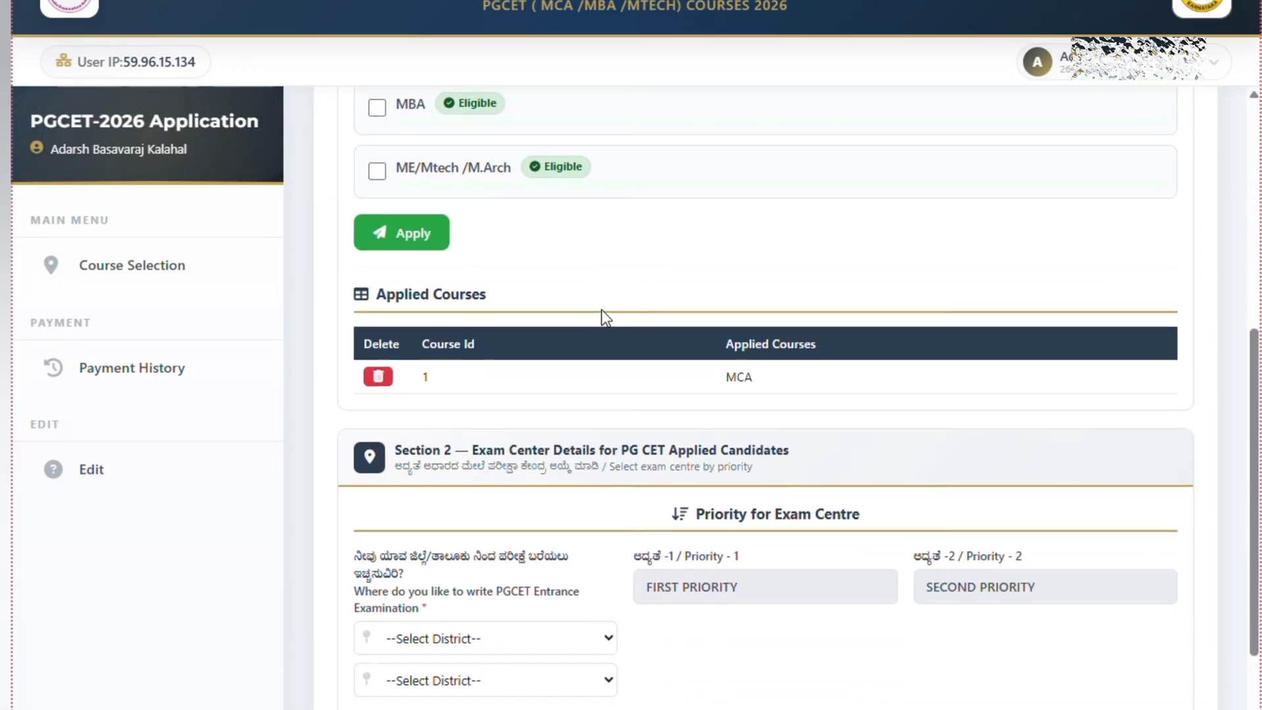
pyautogui.scroll(-2, 630, 291)
pyautogui.scroll(2, 630, 291)
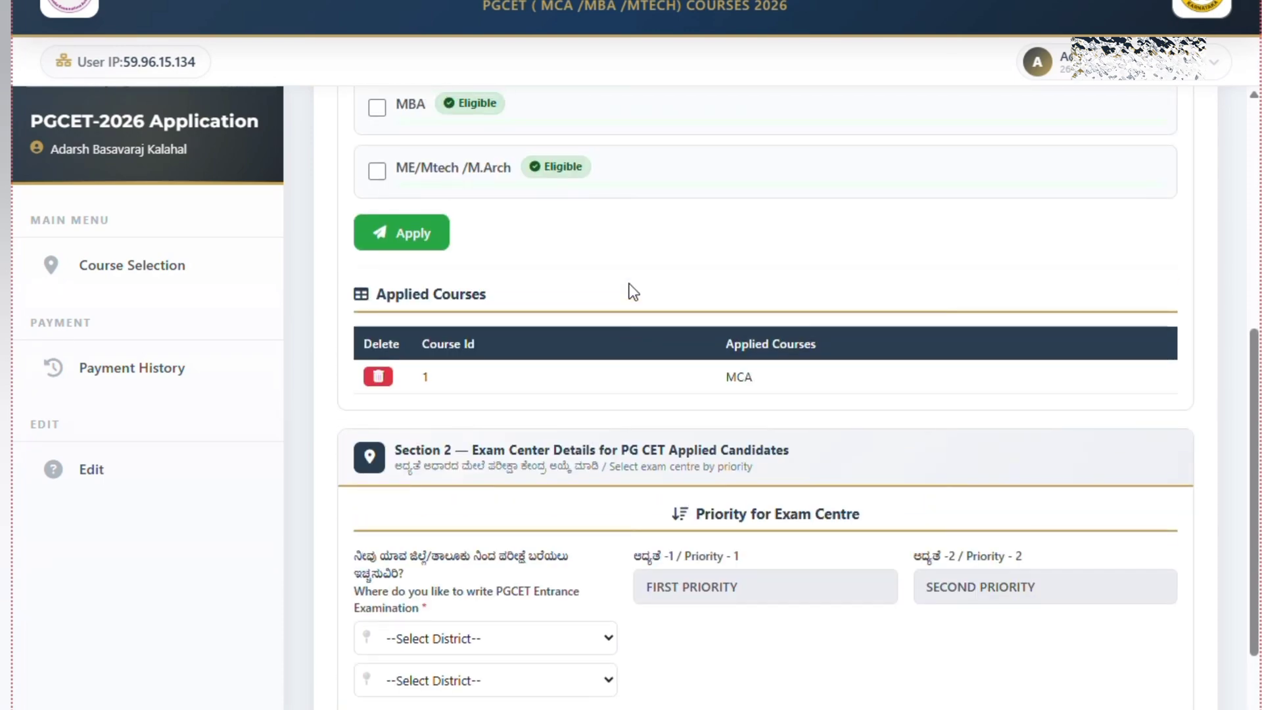
pyautogui.scroll(-1, 632, 291)
pyautogui.scroll(3, 480, 254)
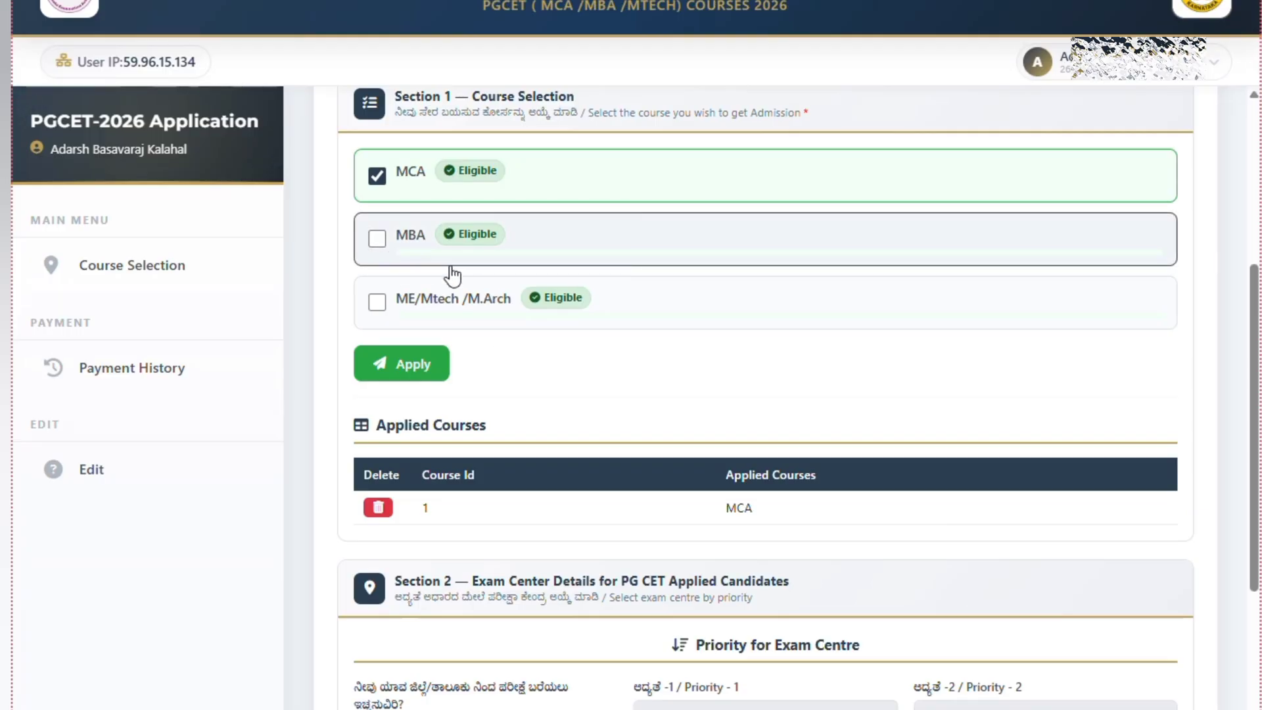
pyautogui.scroll(-4, 566, 358)
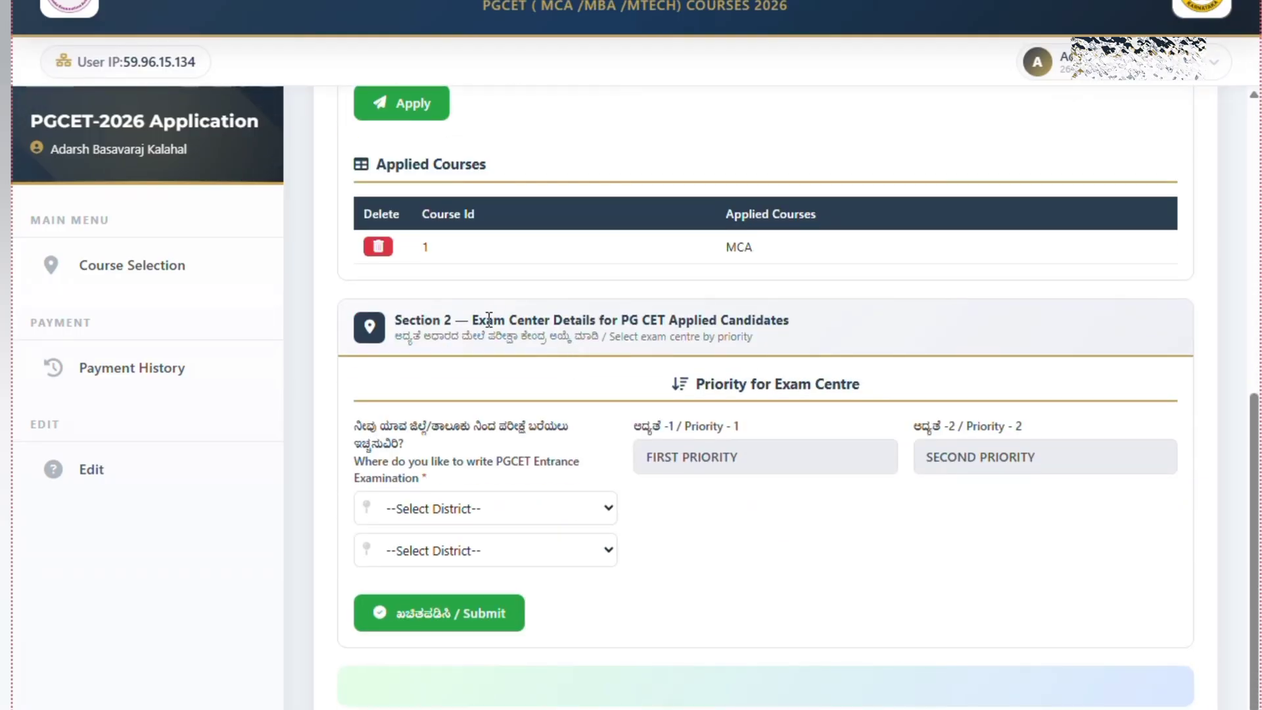
pyautogui.moveTo(497, 321); pyautogui.dragTo(805, 321)
pyautogui.scroll(-1, 582, 400)
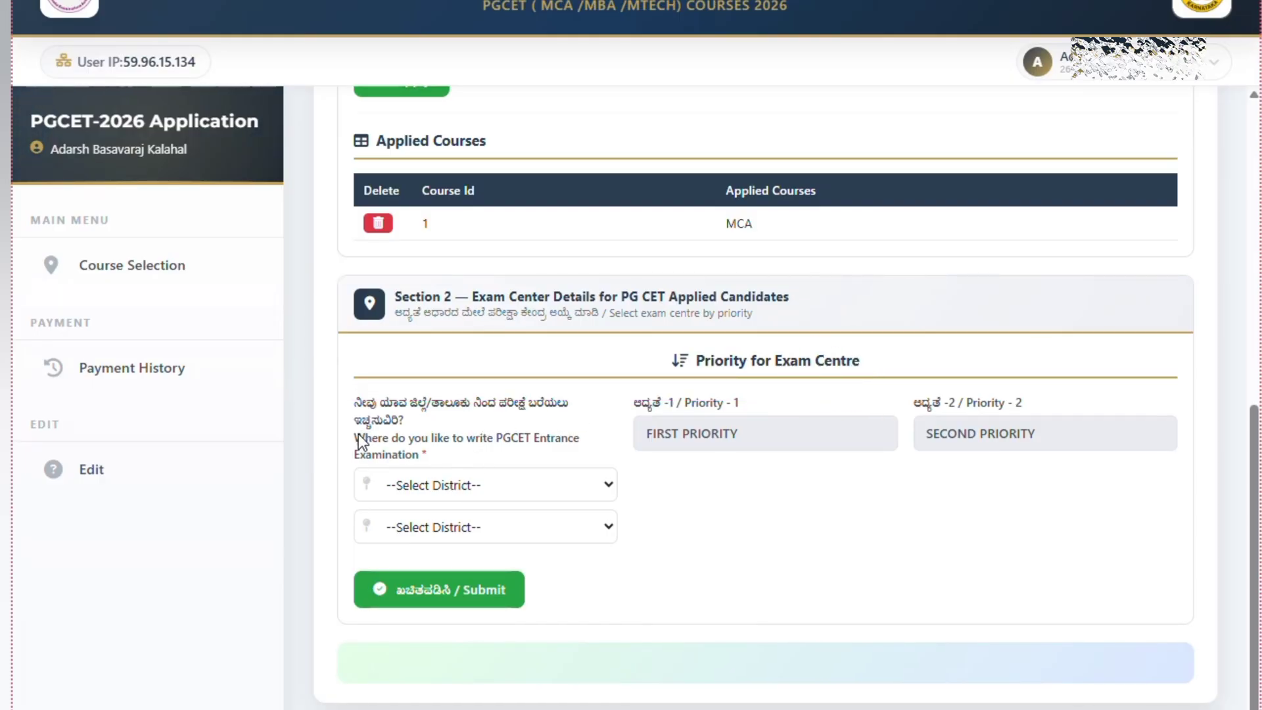
# Set the exam centre priorities to Bengaluru (Bangalore) first and Dharwad second
pyautogui.moveTo(453, 435); pyautogui.dragTo(508, 471)
pyautogui.click(449, 494)
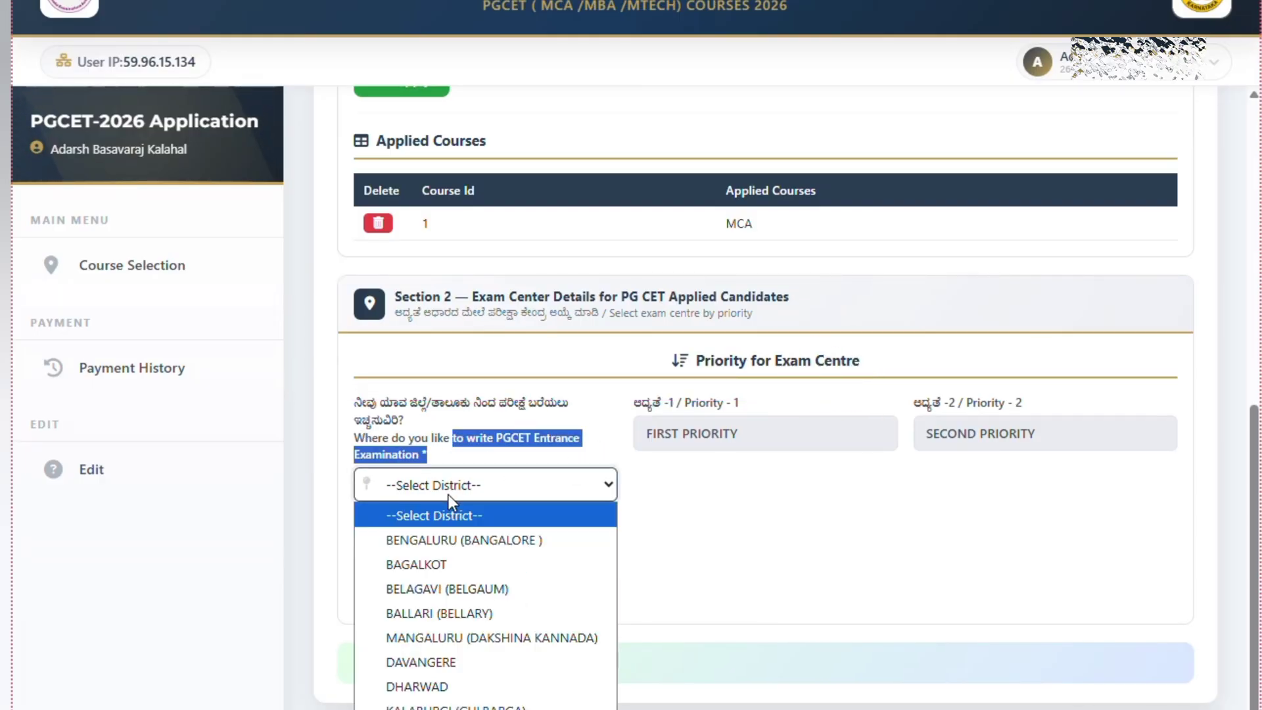
pyautogui.click(459, 549)
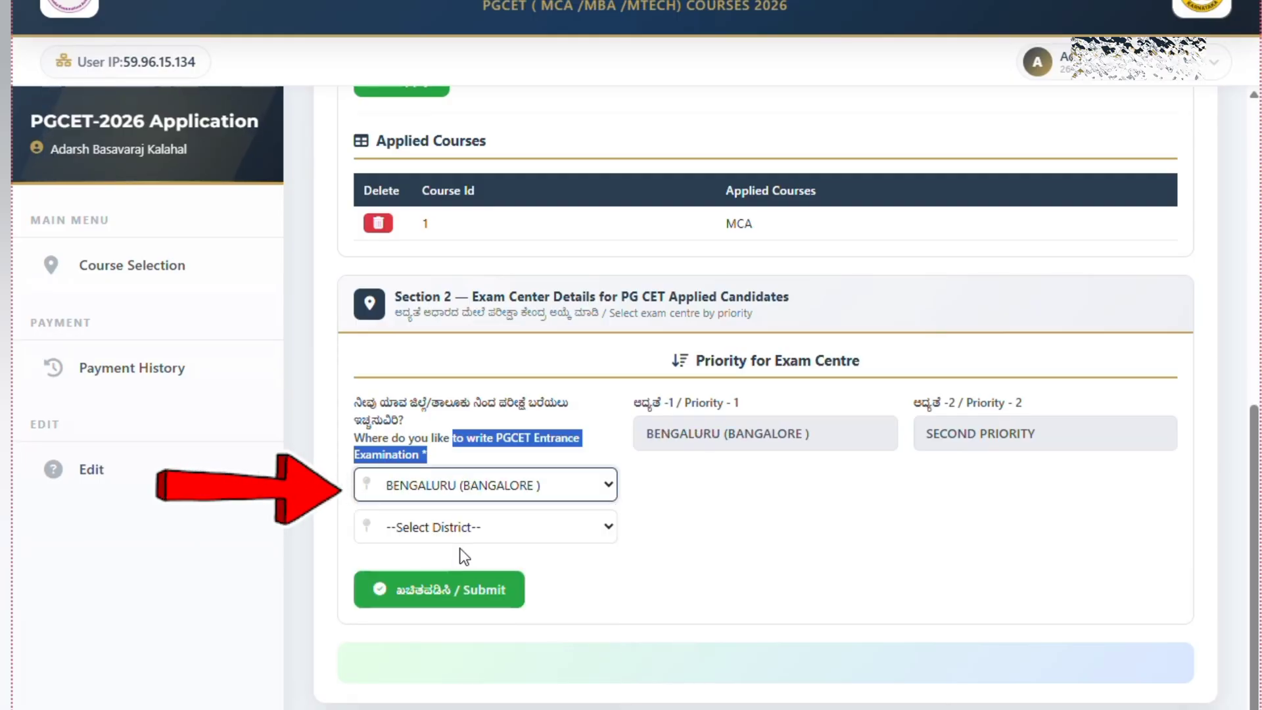
pyautogui.click(459, 531)
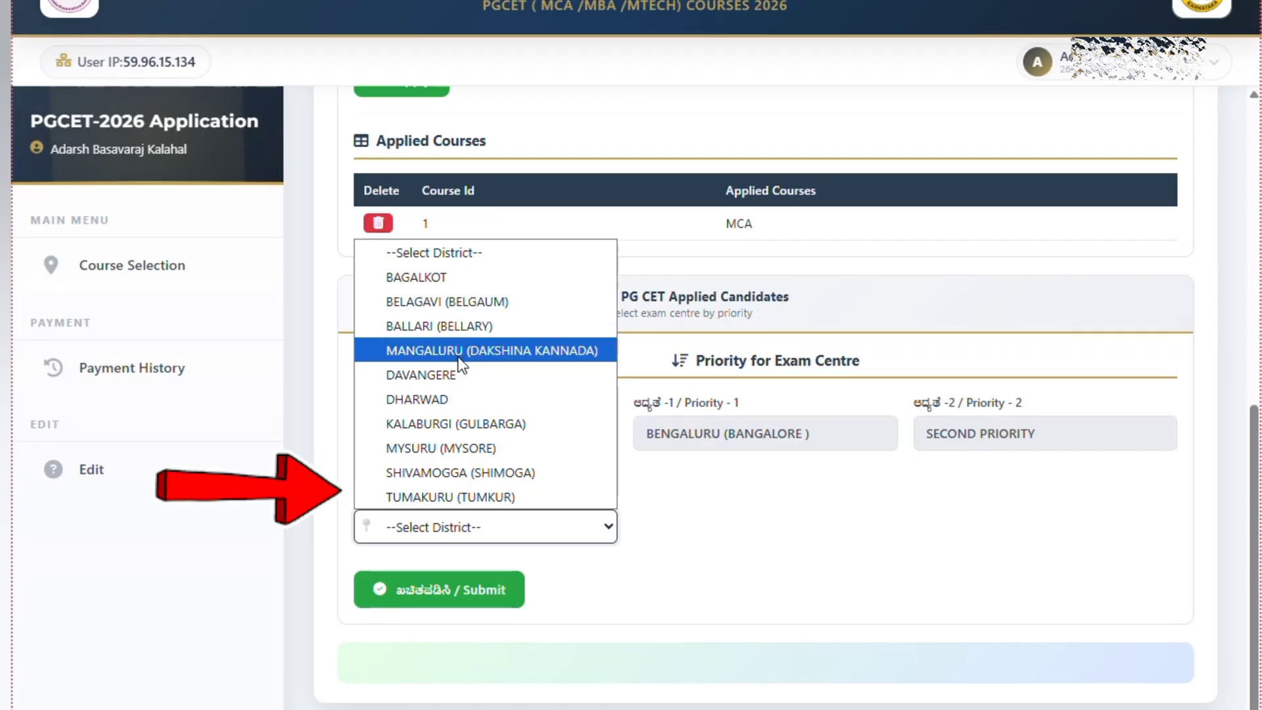
pyautogui.click(446, 395)
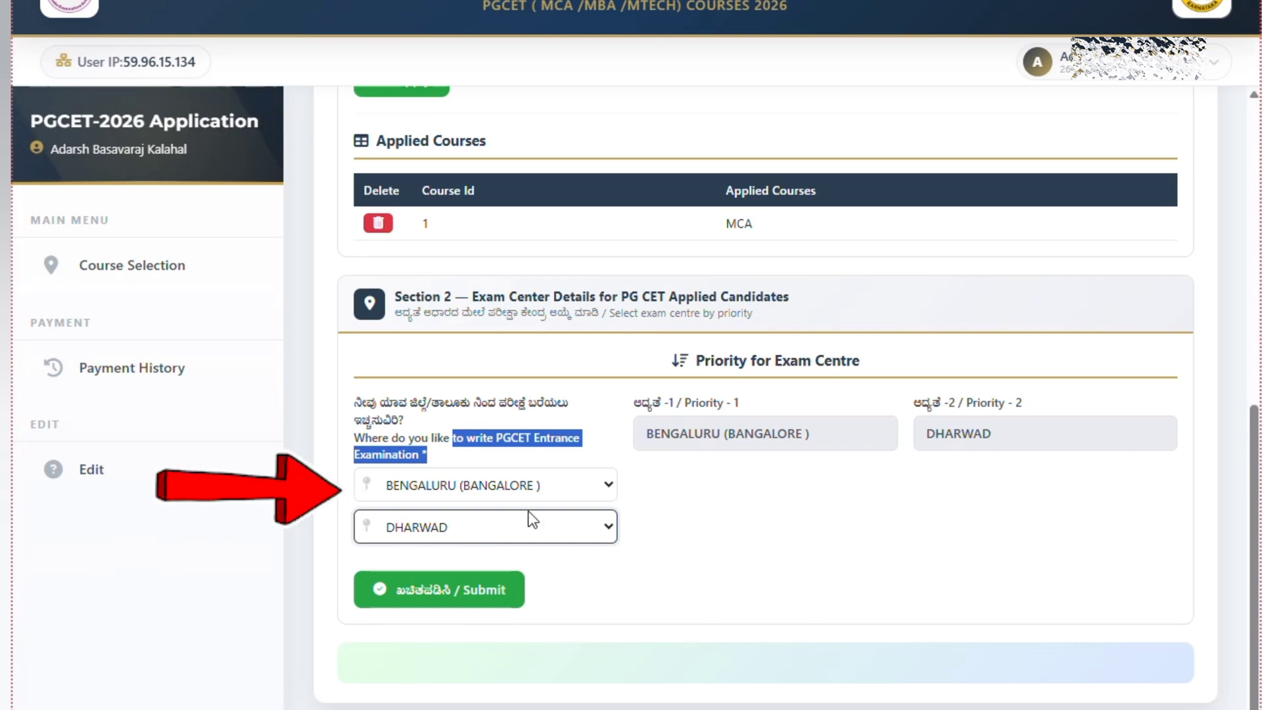
pyautogui.click(763, 524)
# Change the second-priority exam centre district to Shivamogga (Shimoga)
pyautogui.click(514, 489)
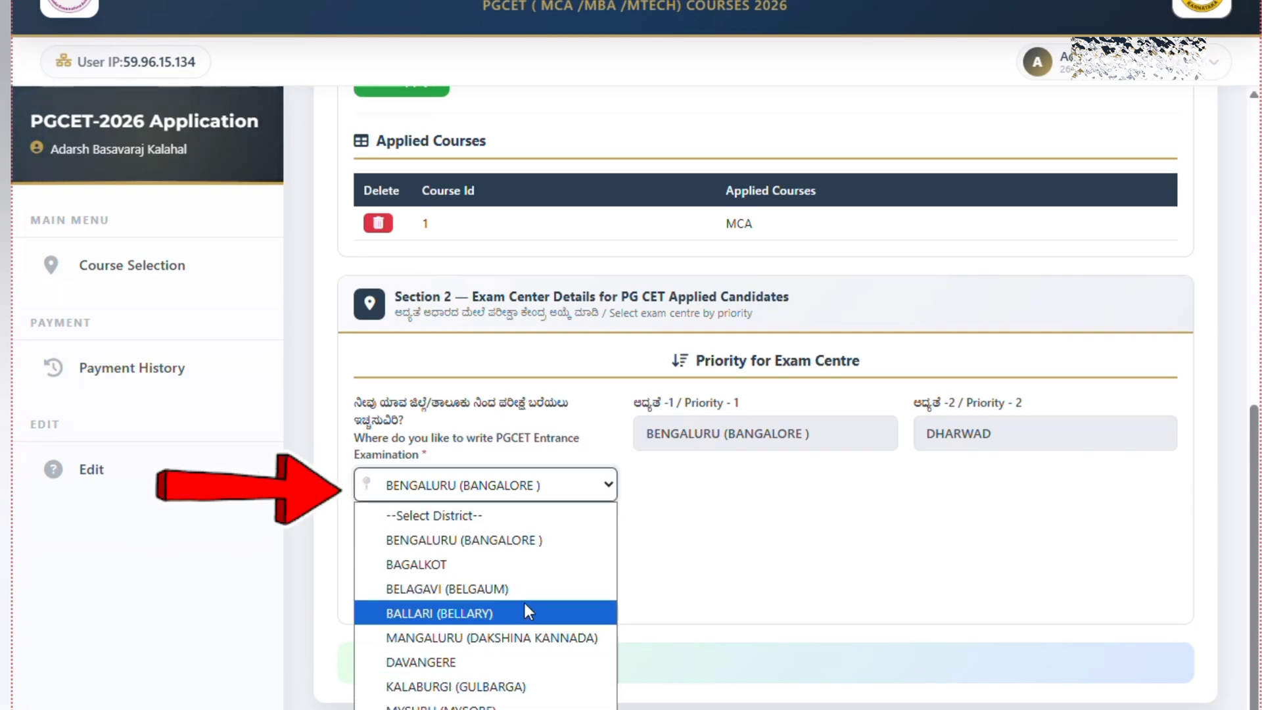
pyautogui.click(563, 486)
pyautogui.click(473, 526)
pyautogui.click(463, 474)
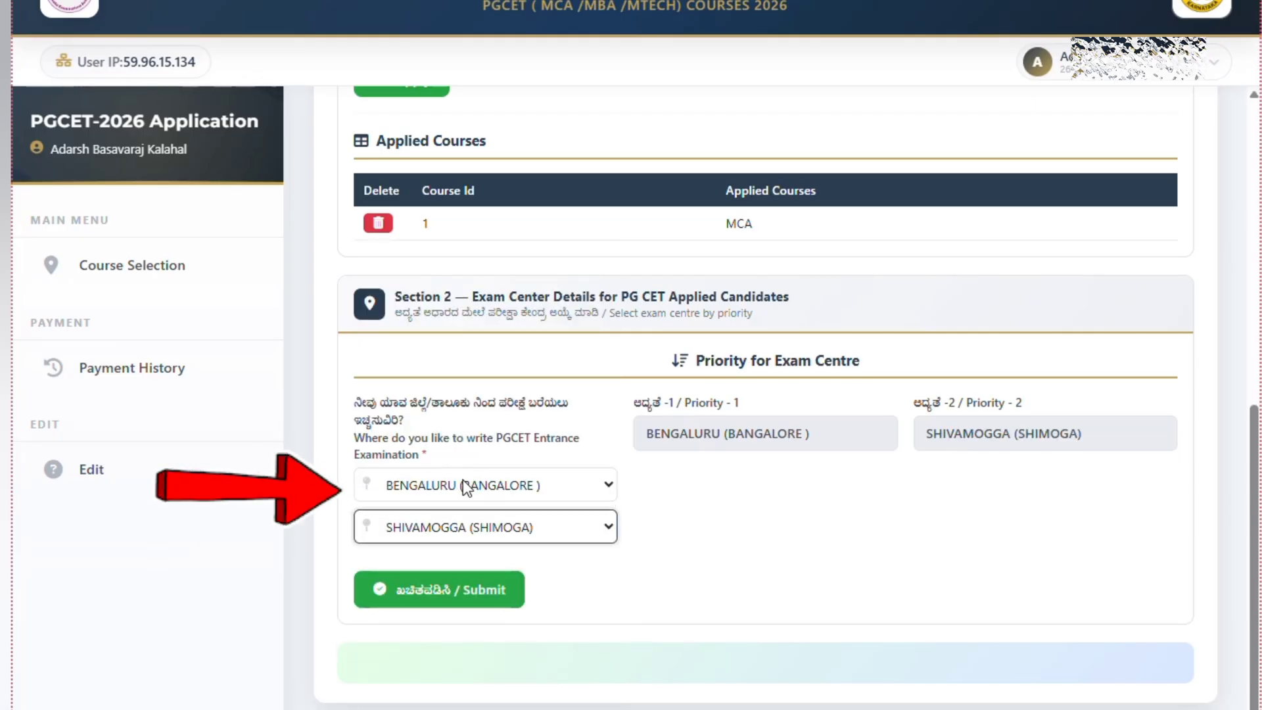
# Set Dharwad as the first and Mysuru (Mysore) as the second exam centre priority, and submit the selection
pyautogui.click(466, 488)
pyautogui.click(440, 682)
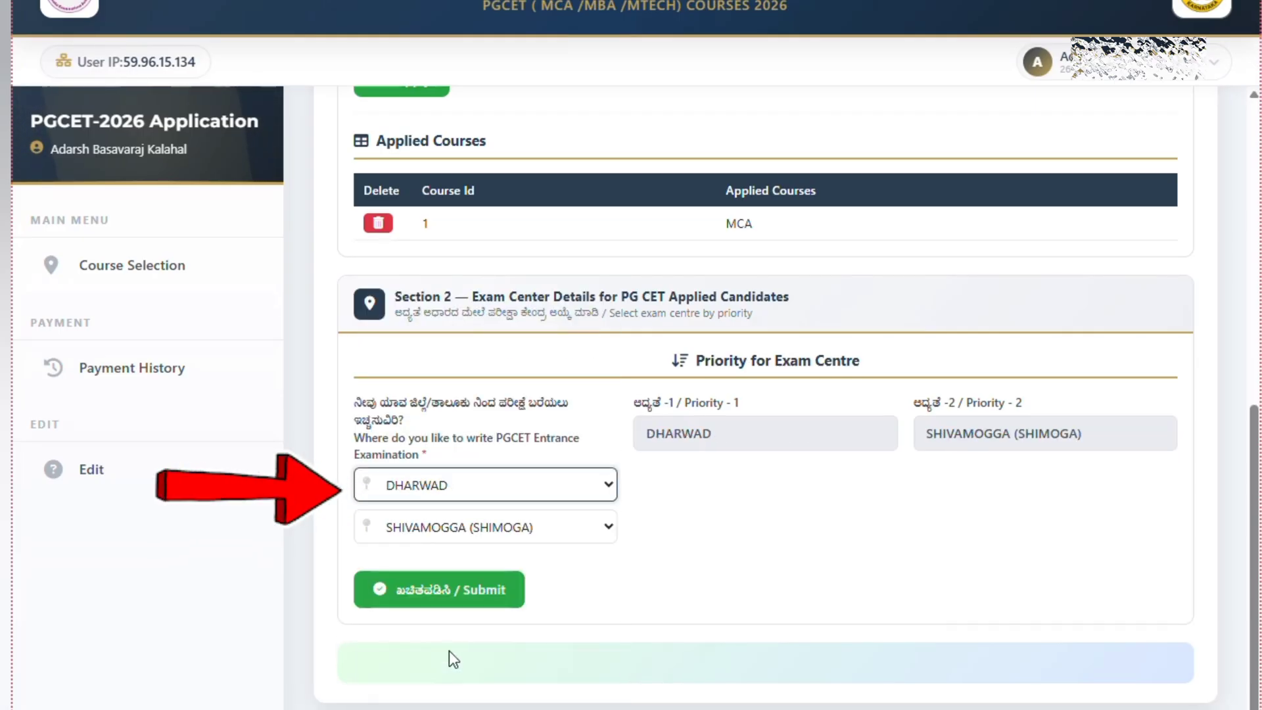
pyautogui.click(461, 527)
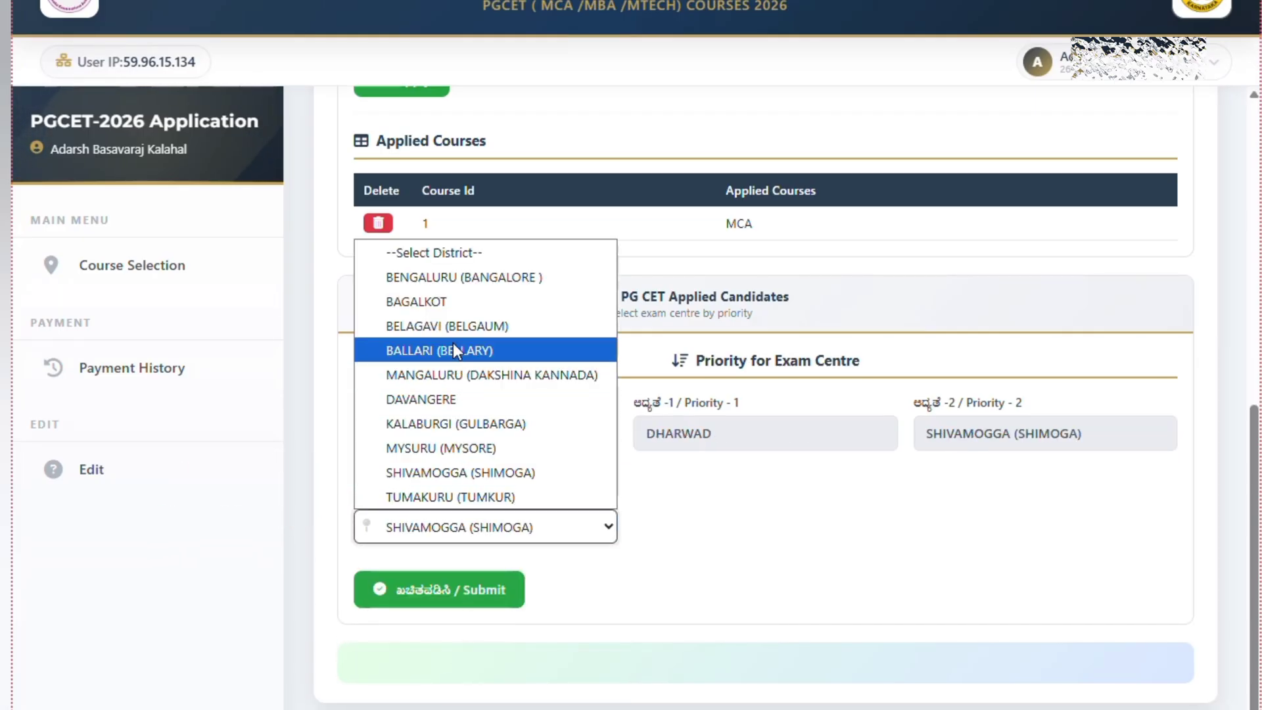
pyautogui.click(444, 447)
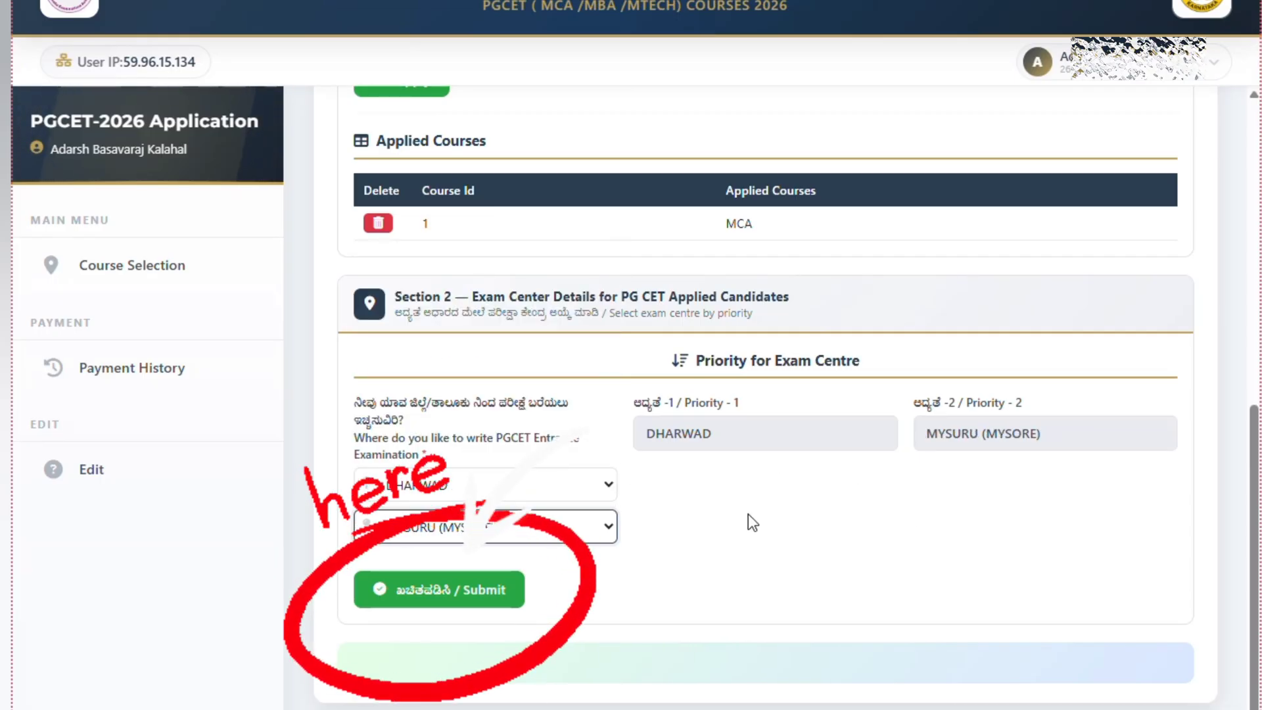
pyautogui.click(446, 595)
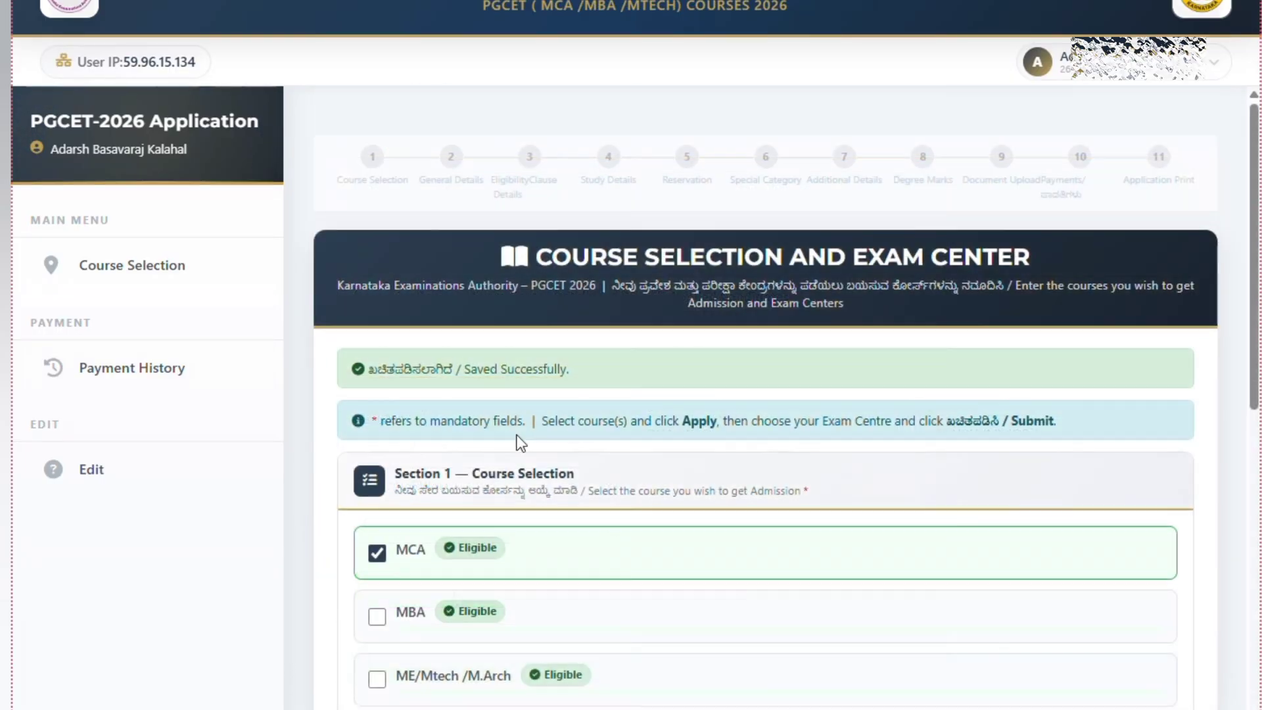
# Proceed from the saved course selection to the General Details page and dismiss the registration success message
pyautogui.moveTo(387, 371); pyautogui.dragTo(582, 373)
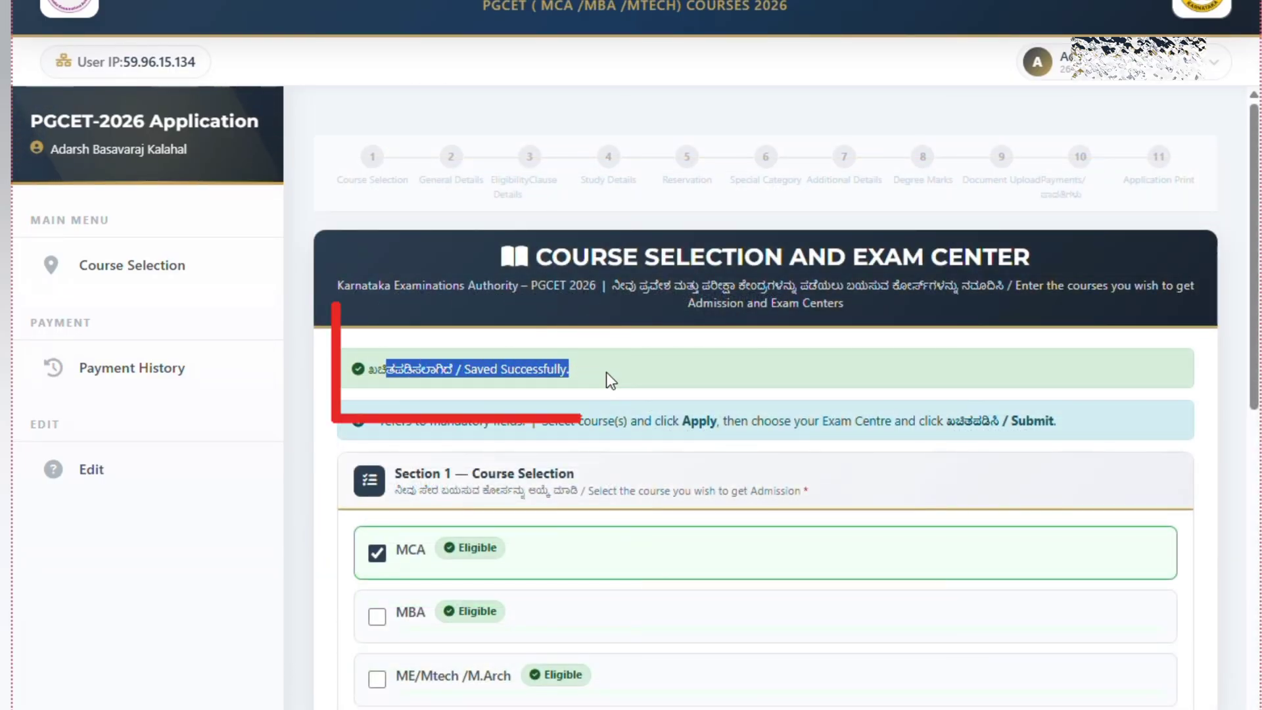
pyautogui.click(634, 373)
pyautogui.scroll(-1, 634, 372)
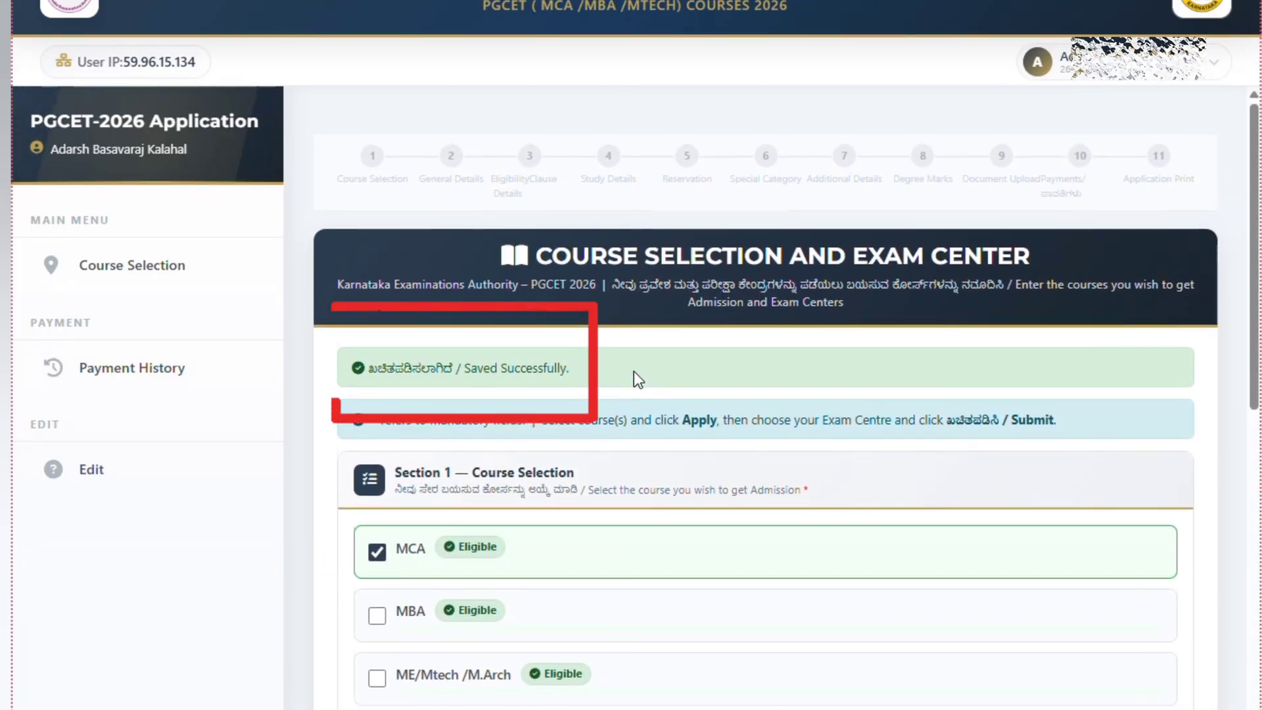
pyautogui.scroll(-1, 633, 373)
pyautogui.scroll(-10, 585, 426)
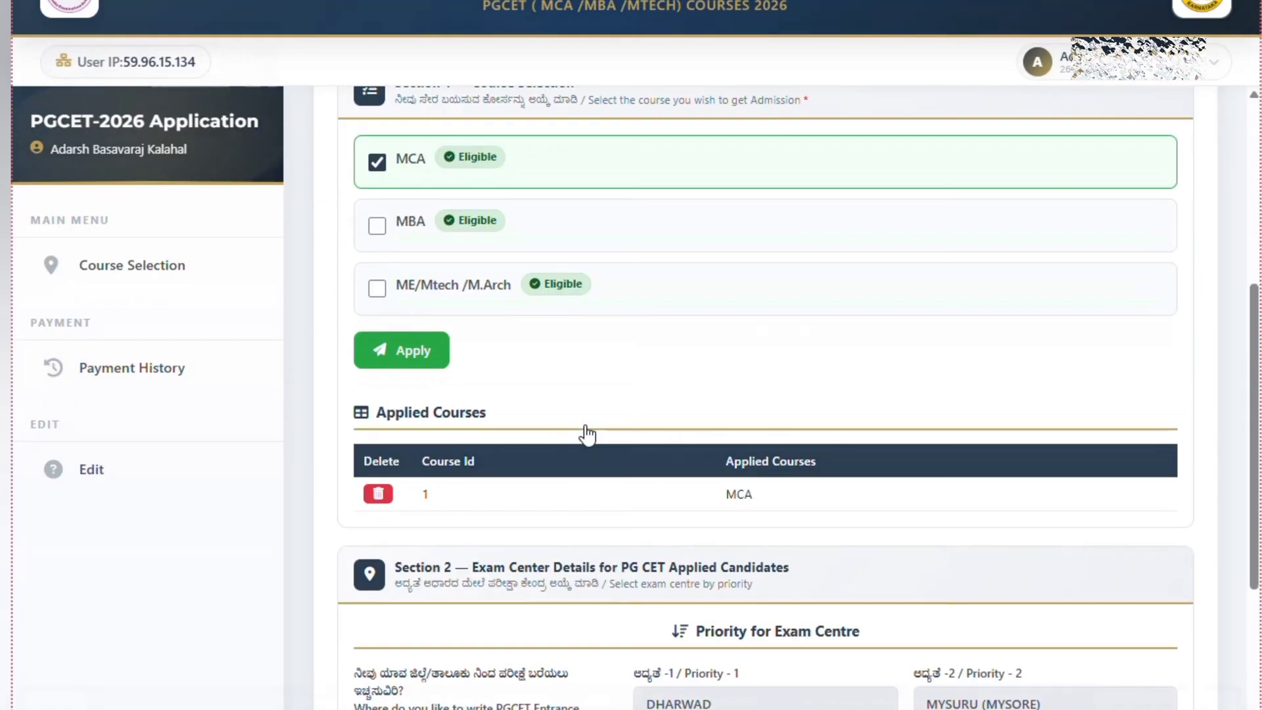
pyautogui.click(1115, 586)
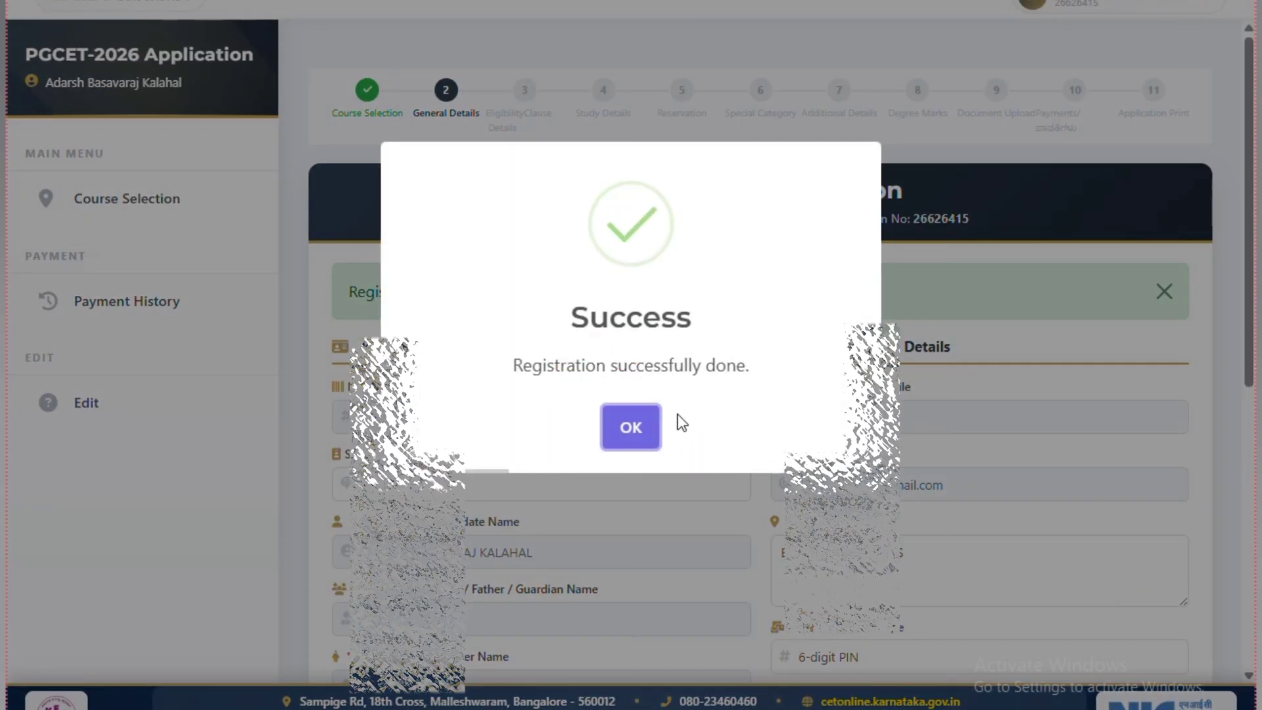
pyautogui.click(630, 428)
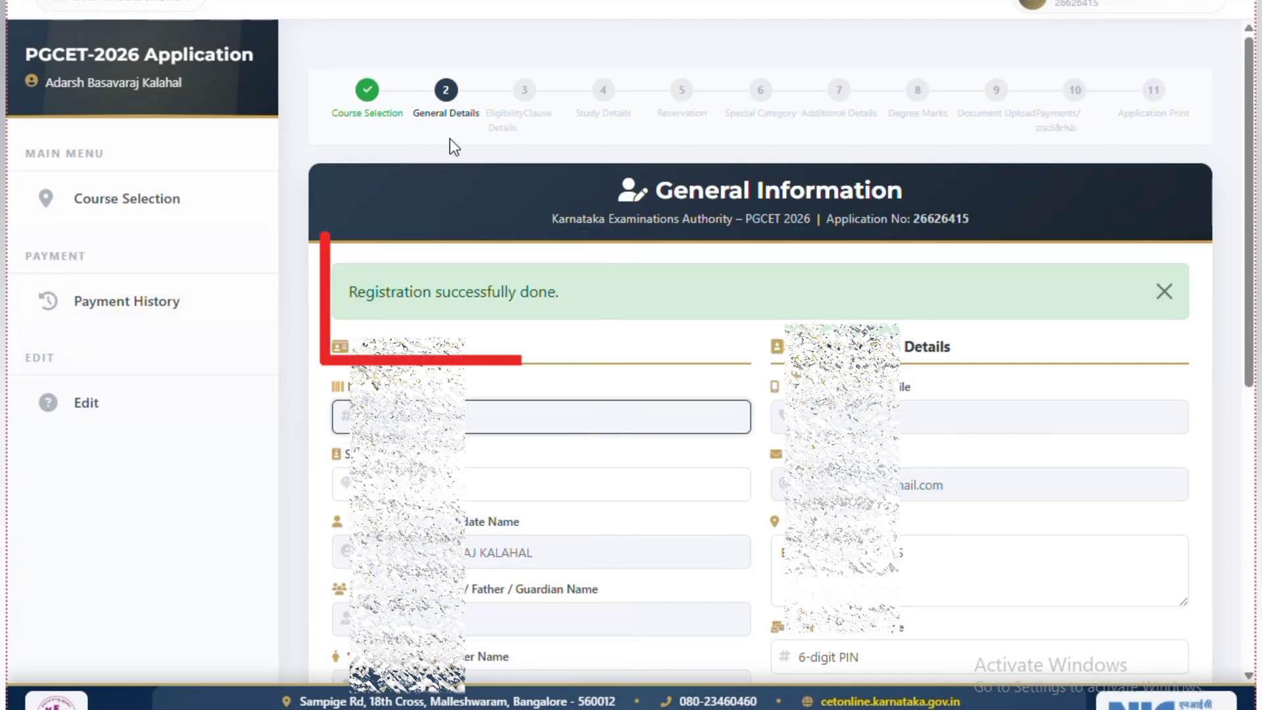
# Examine the personal and communication detail fields of the General Information form down to its save option
pyautogui.moveTo(353, 292); pyautogui.dragTo(559, 292)
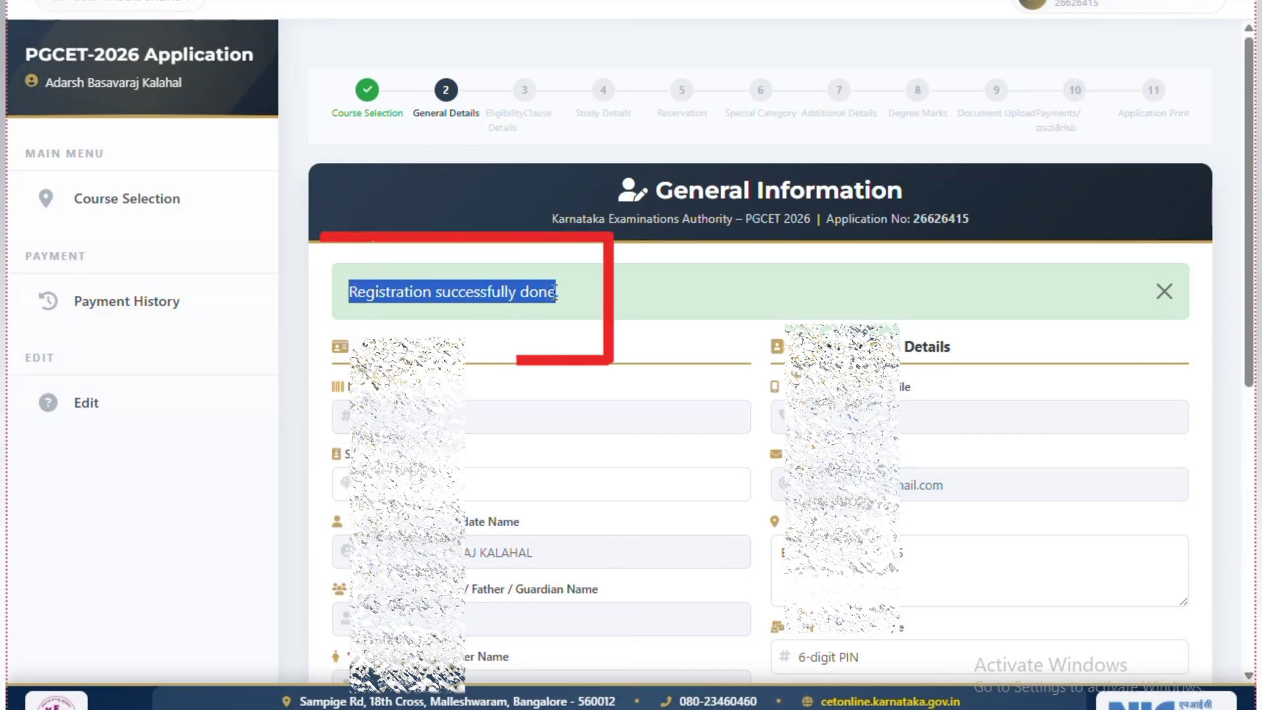
pyautogui.click(564, 340)
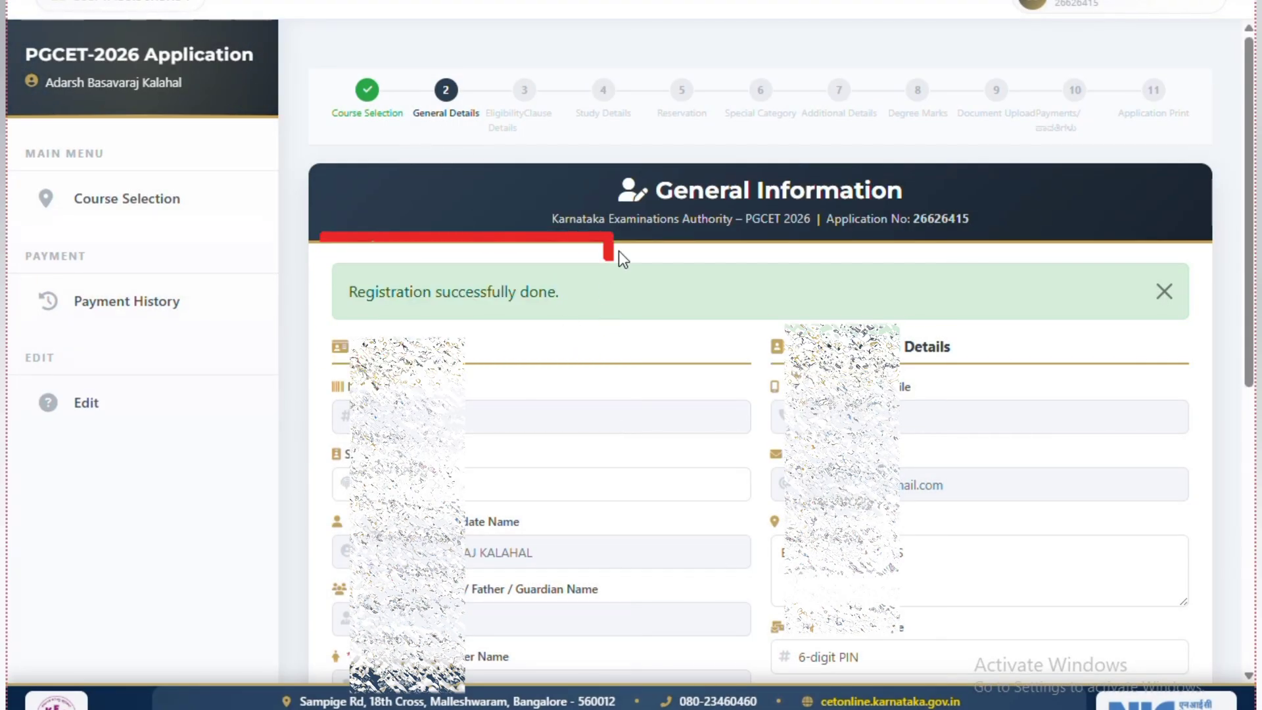
pyautogui.scroll(-1, 645, 284)
pyautogui.scroll(1, 646, 284)
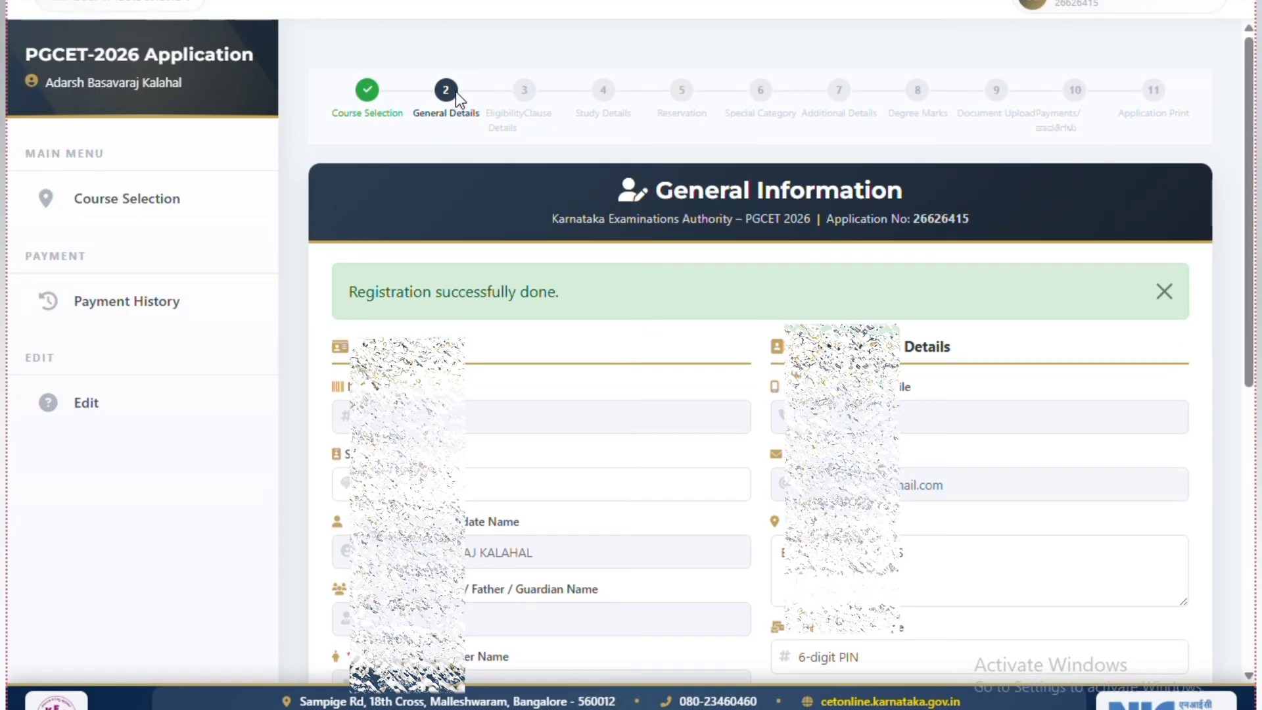
pyautogui.scroll(-4, 613, 268)
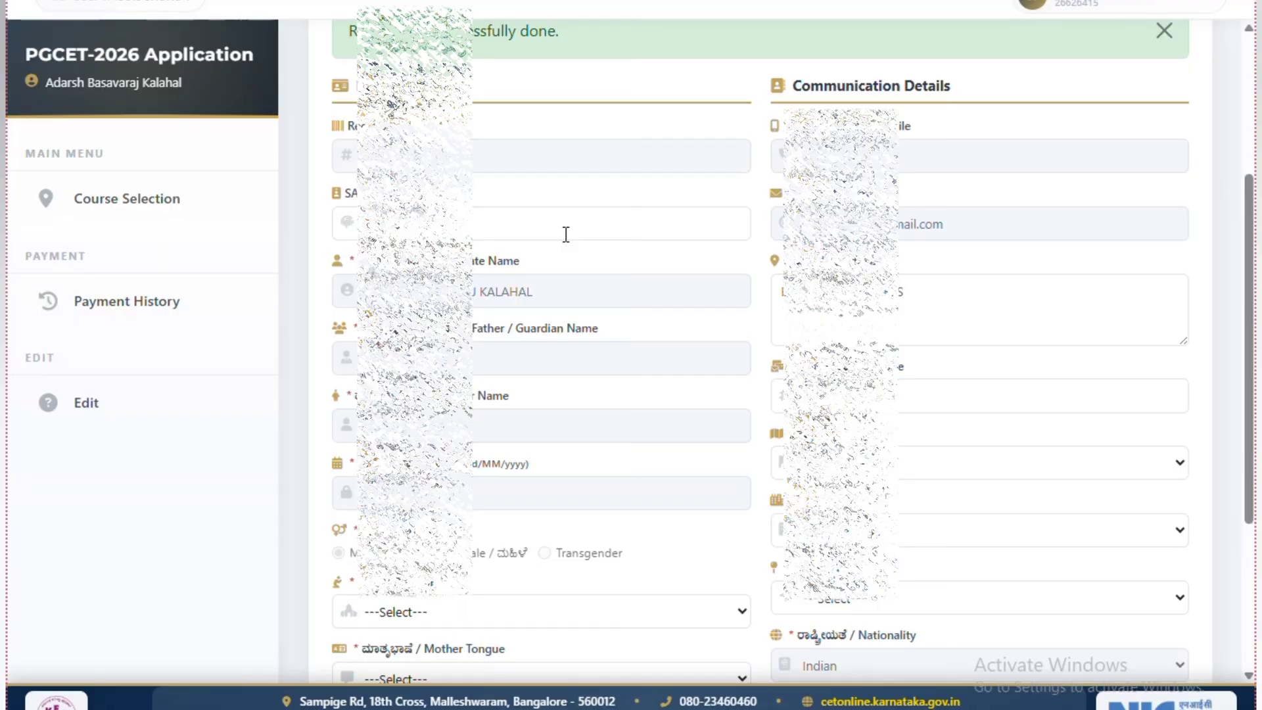
pyautogui.scroll(-2, 567, 234)
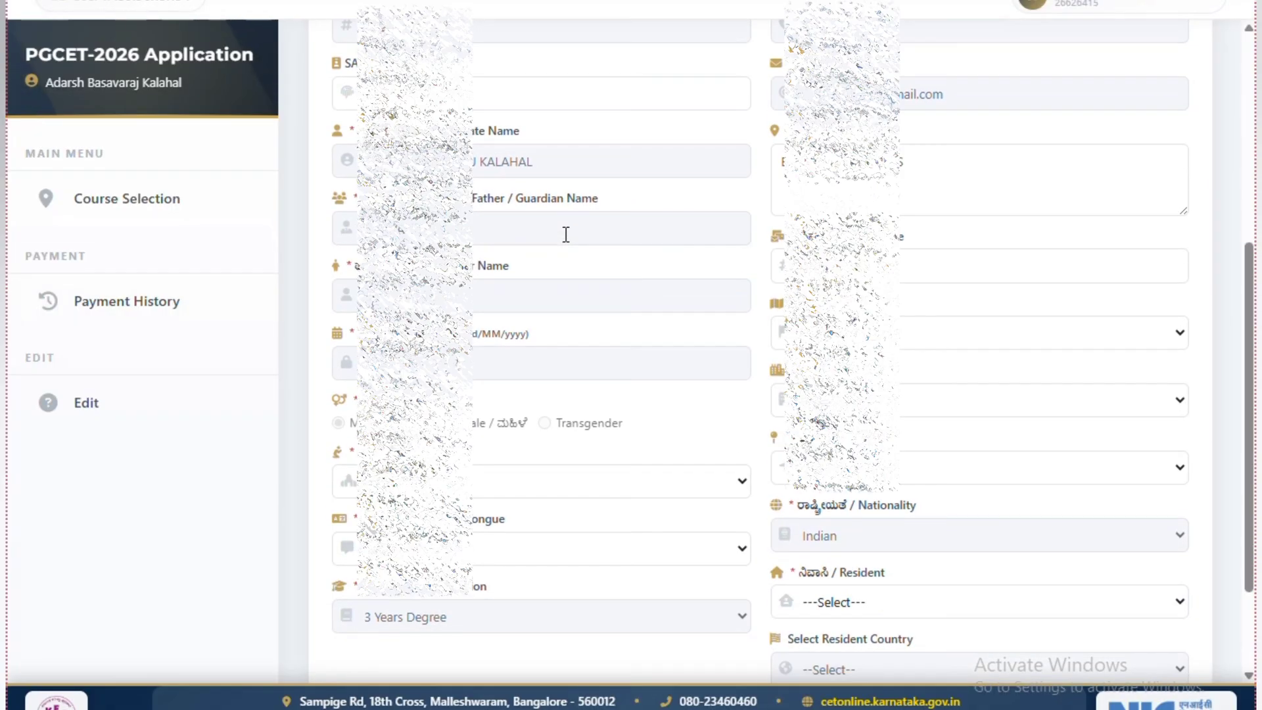
pyautogui.scroll(-2, 566, 234)
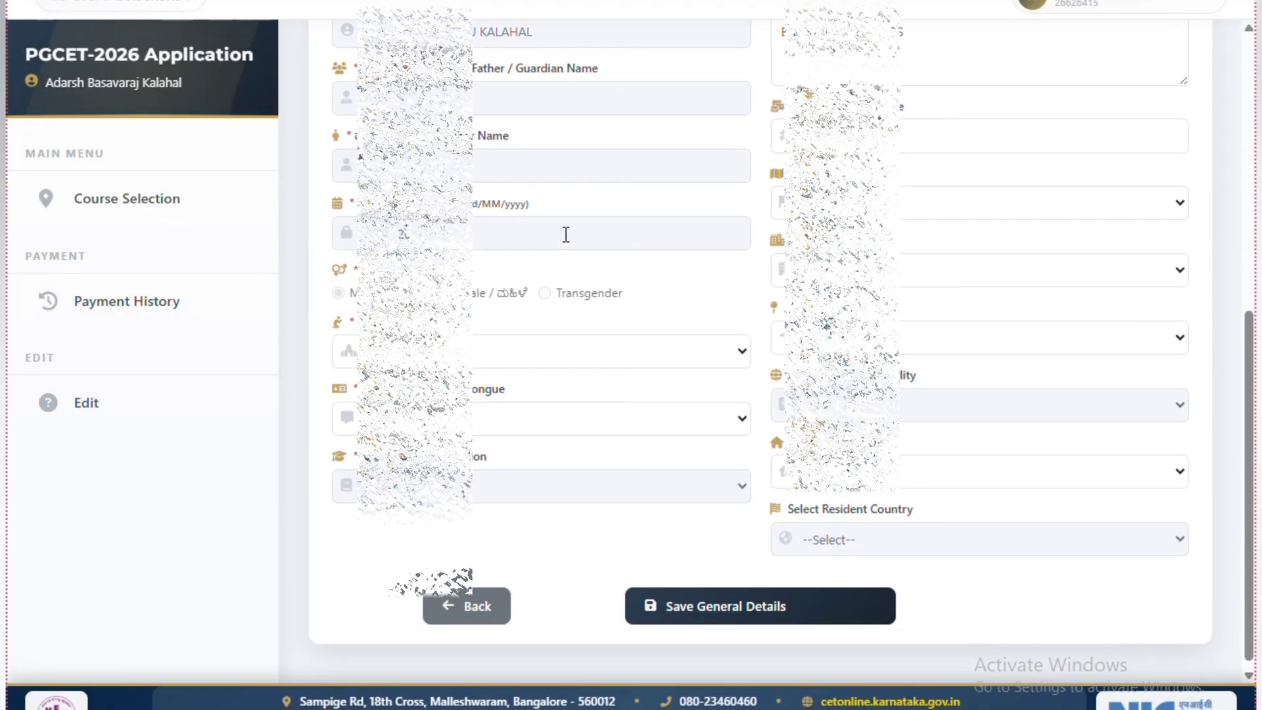
pyautogui.scroll(6, 624, 271)
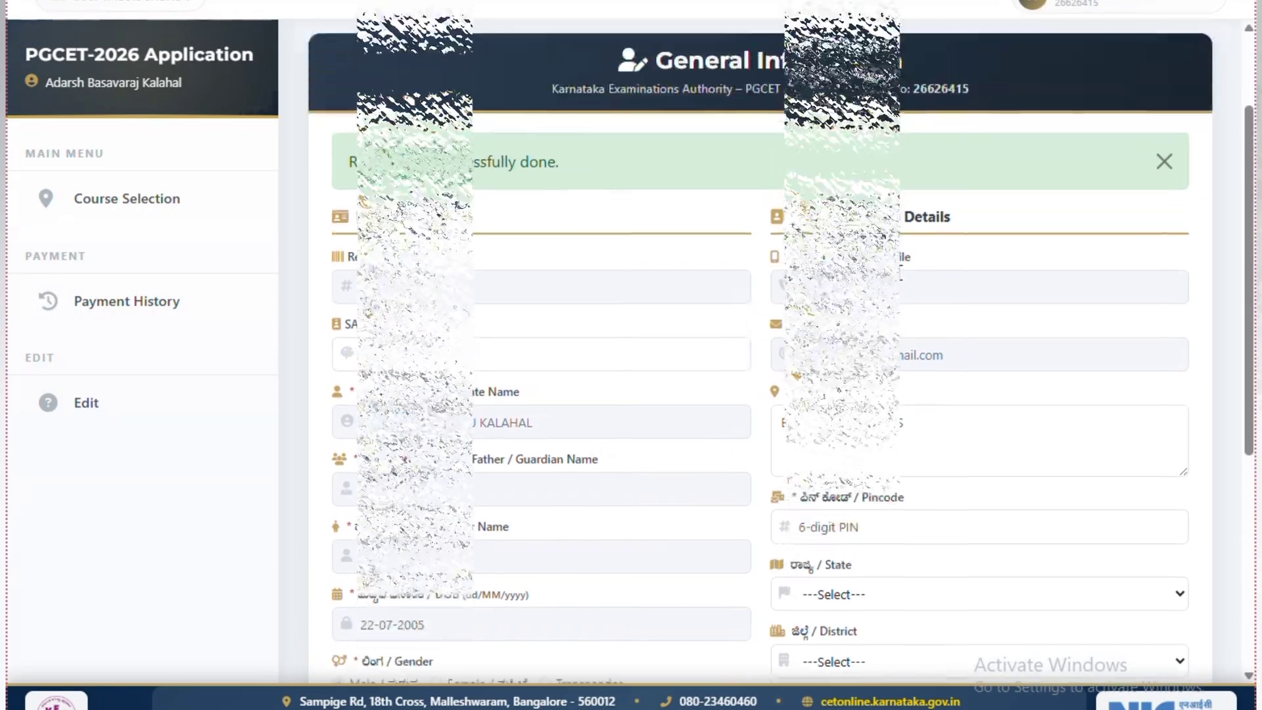
pyautogui.scroll(-3, 761, 351)
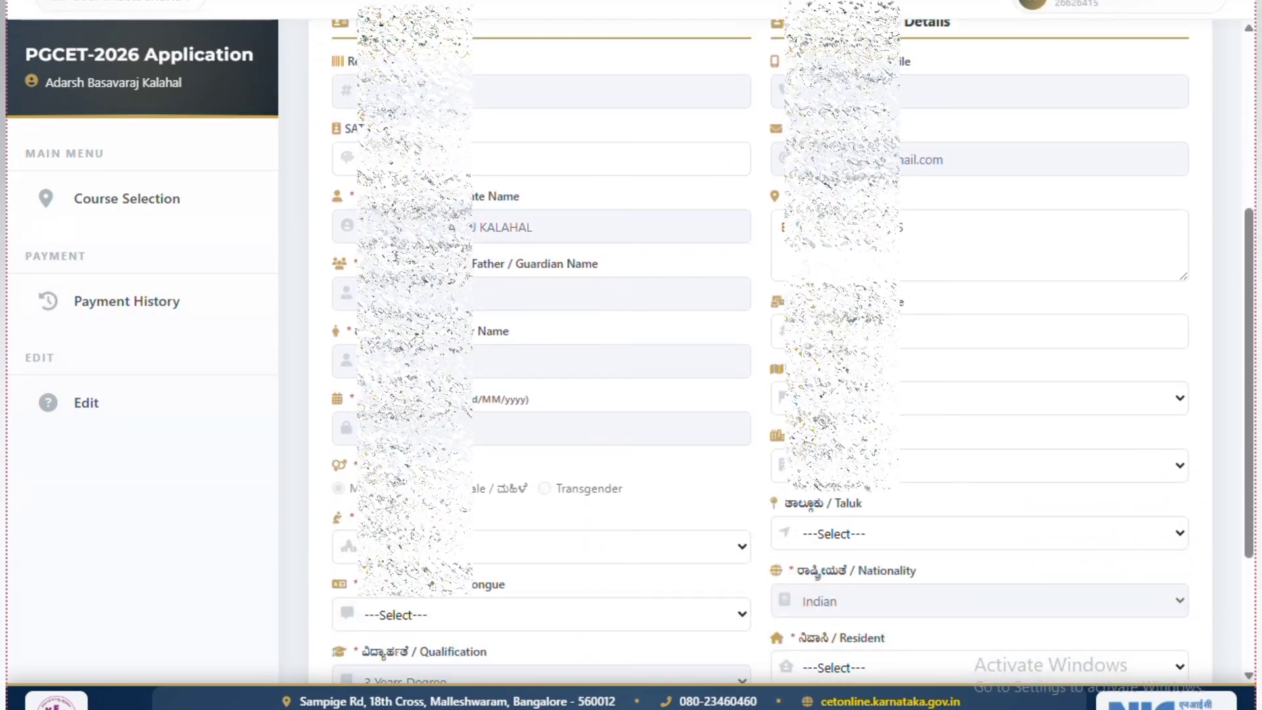
pyautogui.scroll(-1, 761, 352)
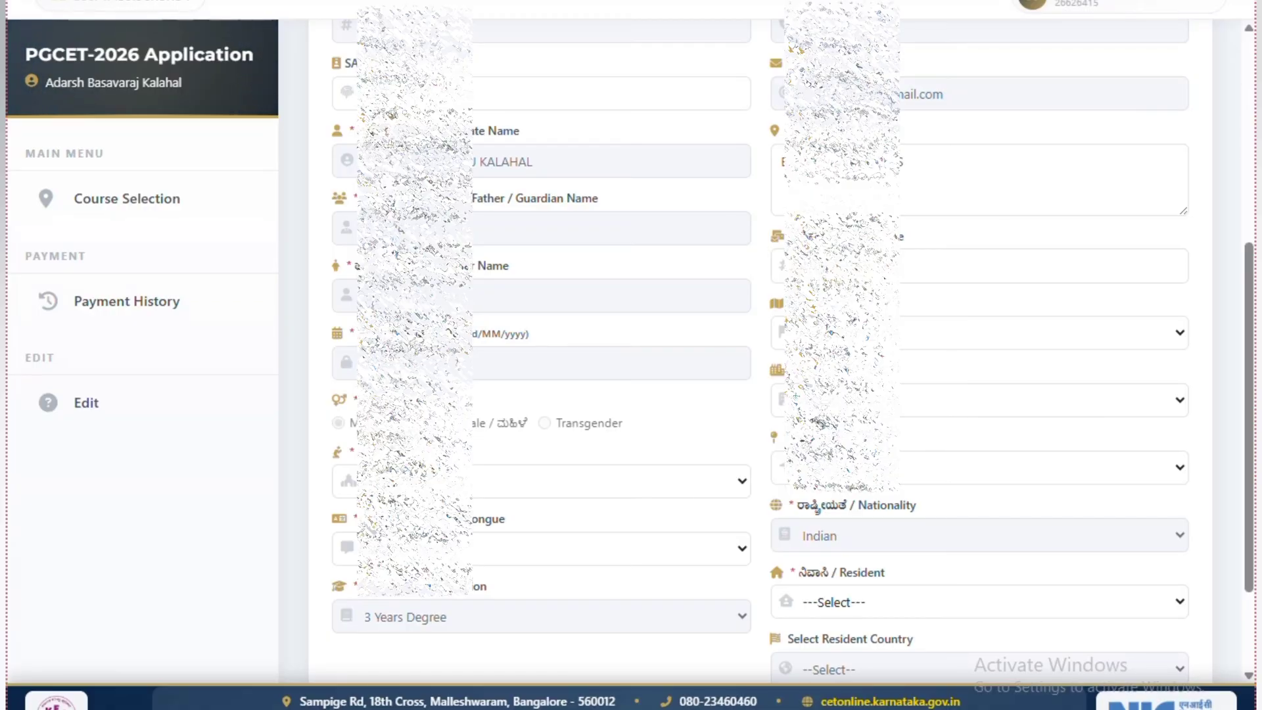
pyautogui.scroll(-2, 761, 352)
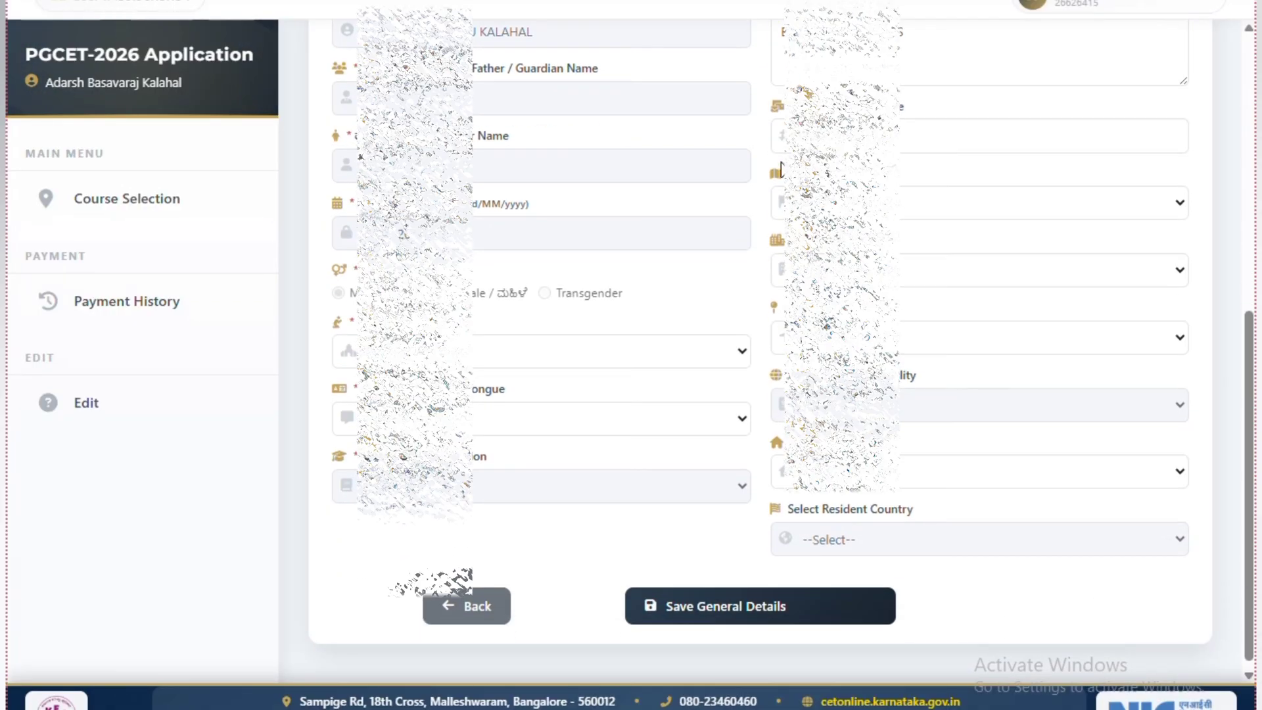
pyautogui.scroll(-6, 763, 218)
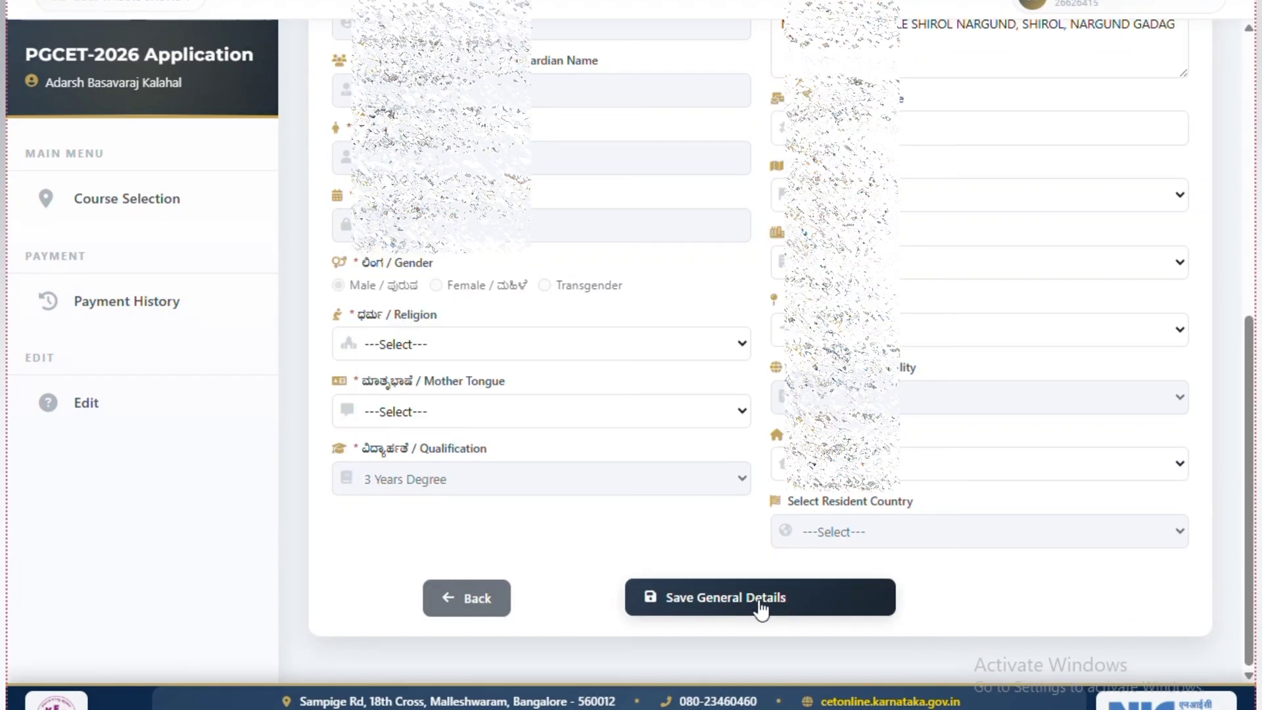
# Set the religion to Hindu and the mother tongue to Kannada, and save the general details
pyautogui.click(396, 342)
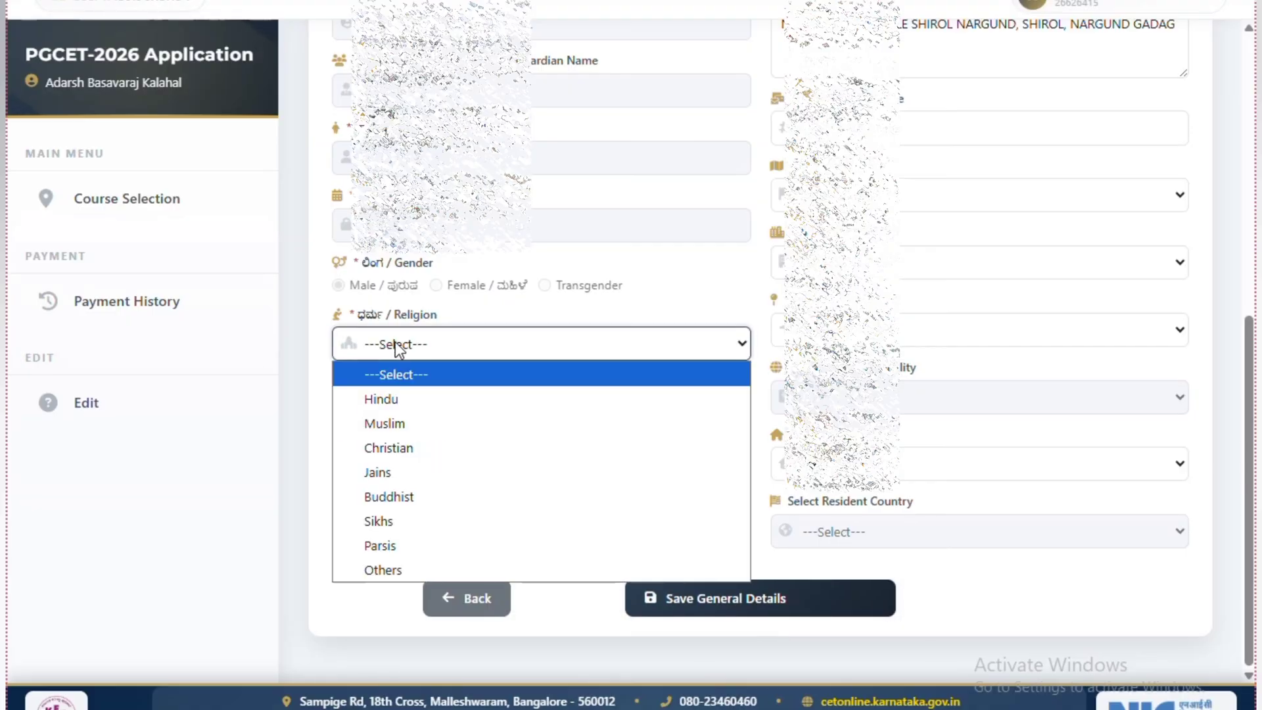
pyautogui.click(392, 400)
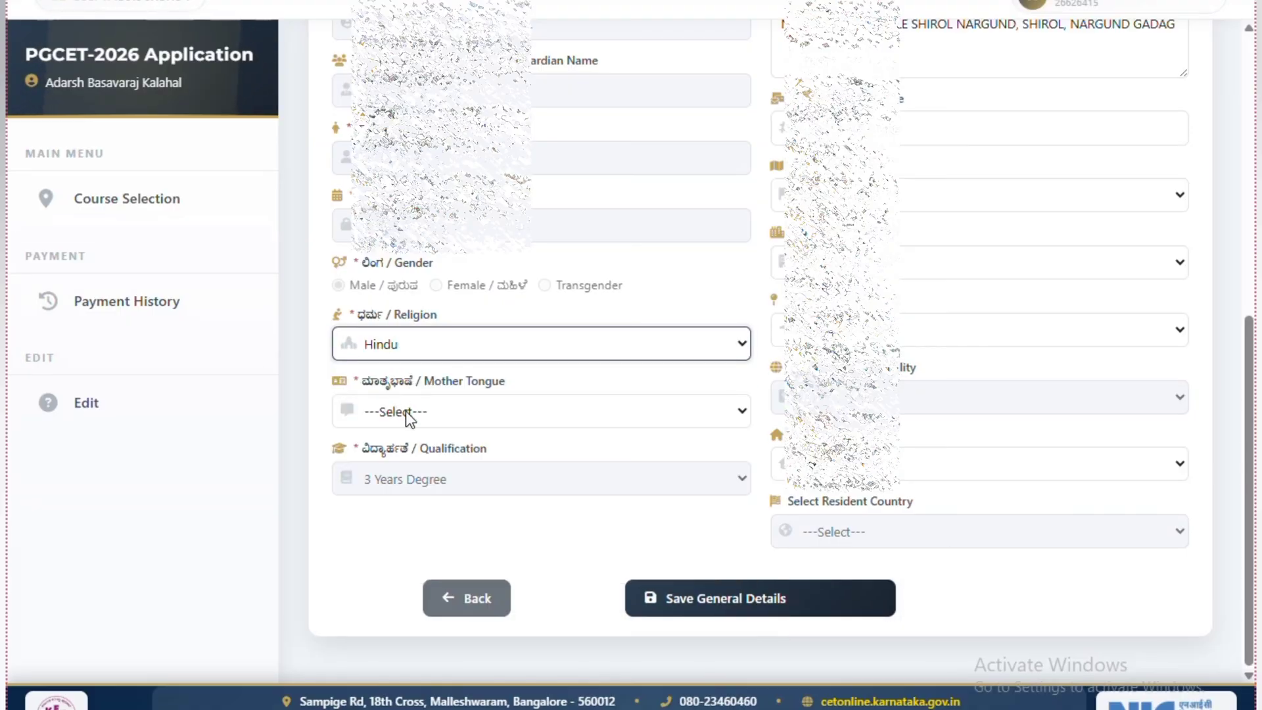
pyautogui.click(406, 413)
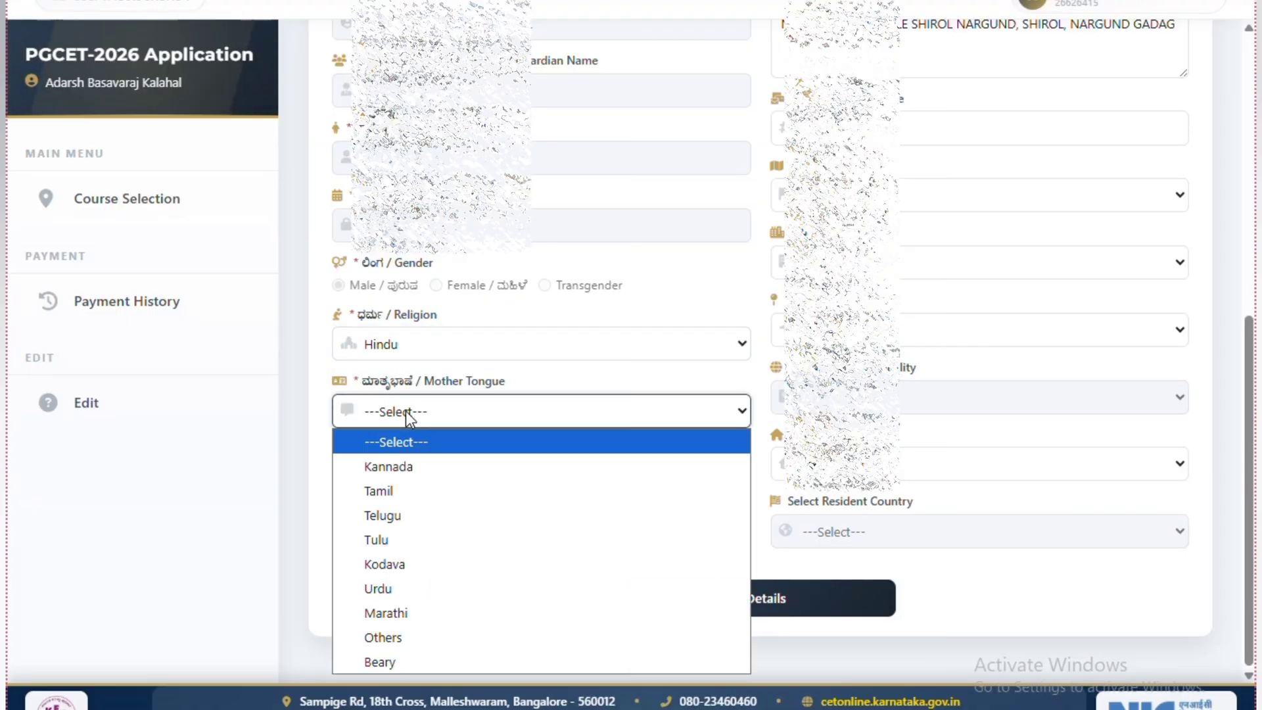
pyautogui.click(409, 468)
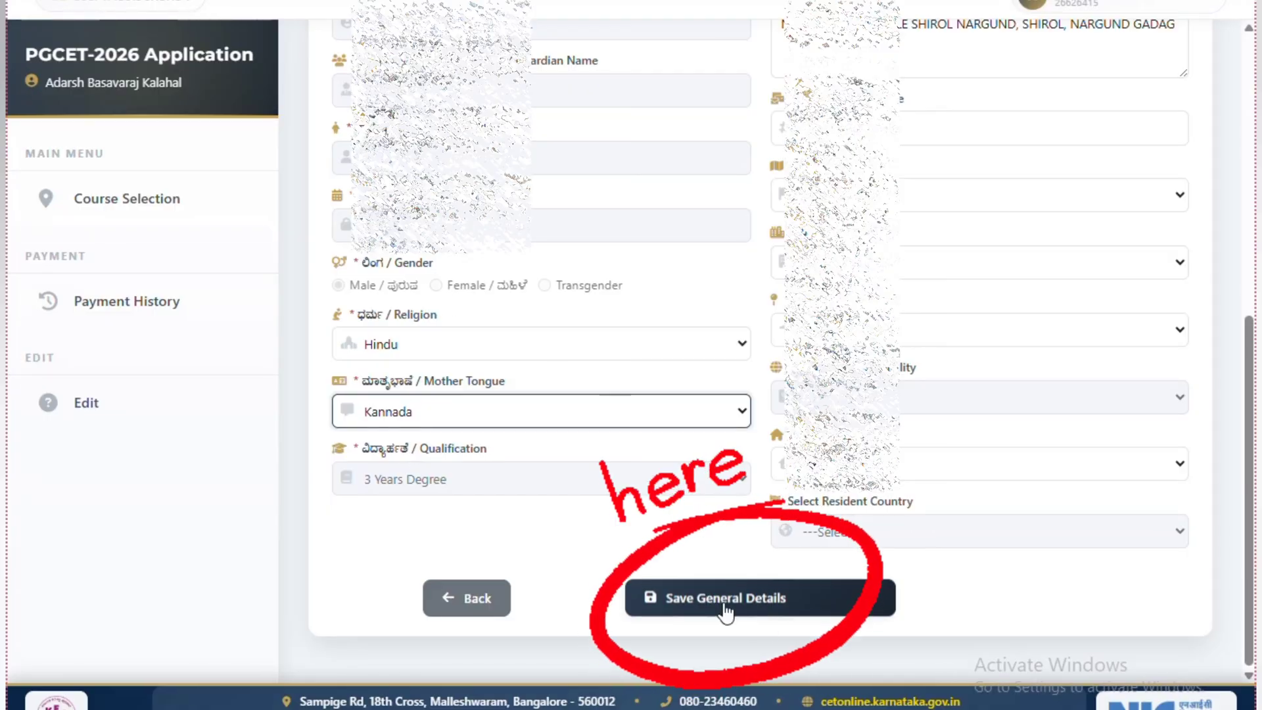
pyautogui.click(768, 601)
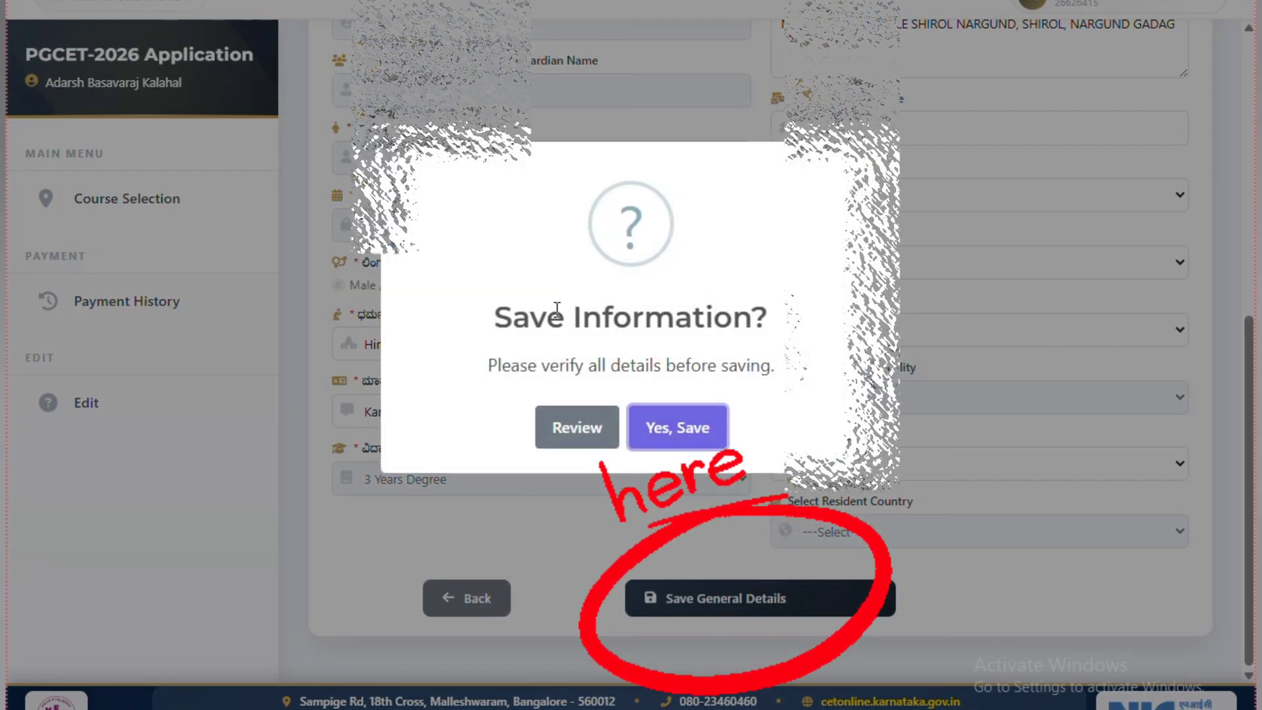
pyautogui.click(679, 440)
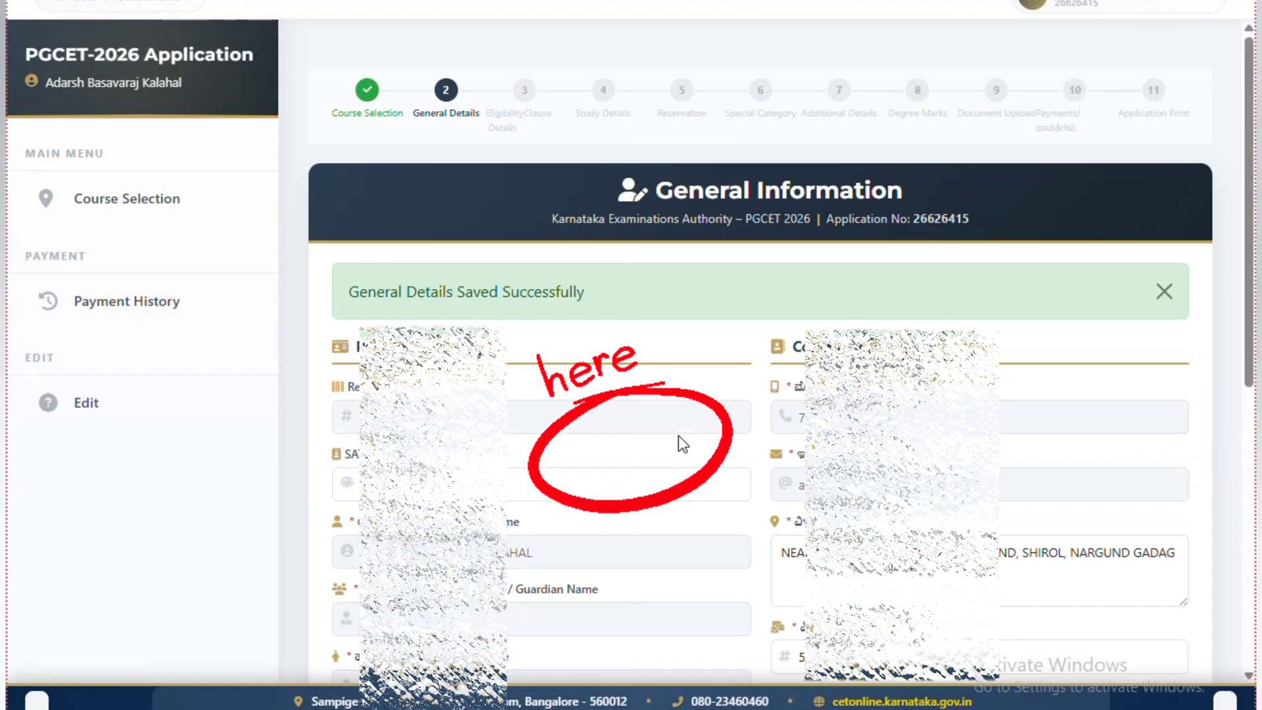
# Proceed from the saved General Information form to the PUC / 12th Study Details page
pyautogui.click(631, 428)
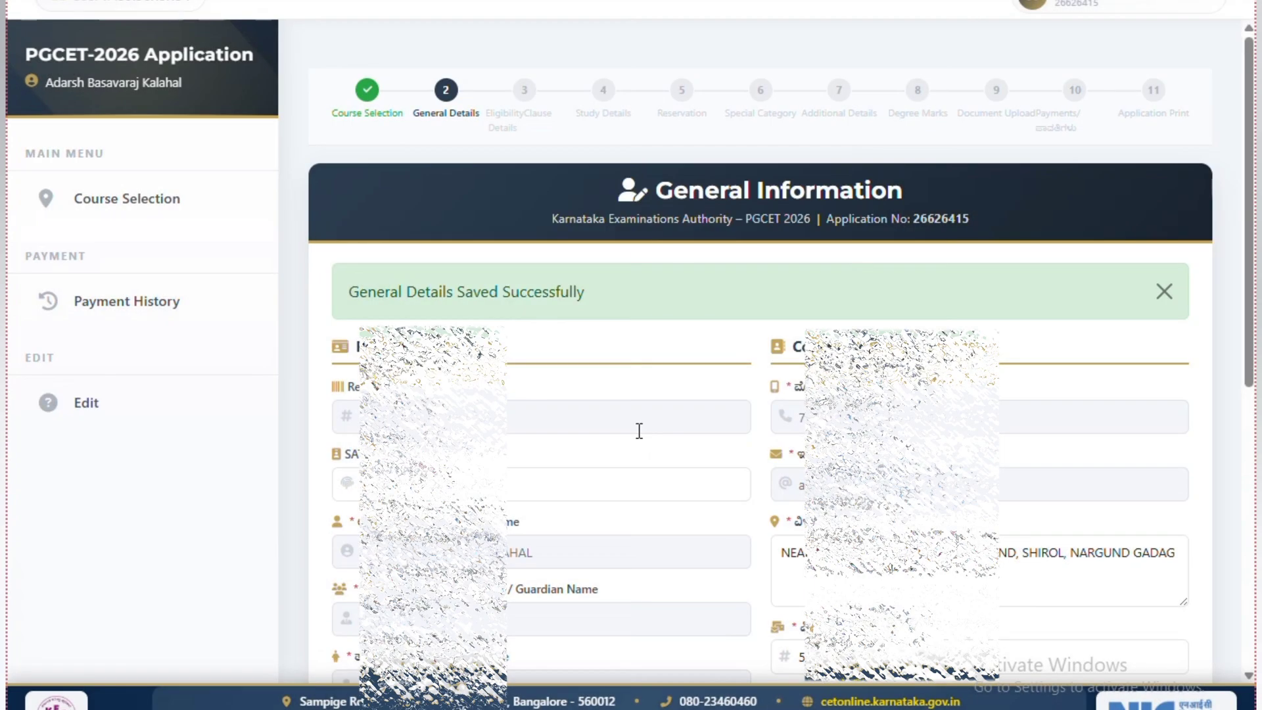
pyautogui.moveTo(360, 291); pyautogui.dragTo(555, 286)
pyautogui.click(634, 295)
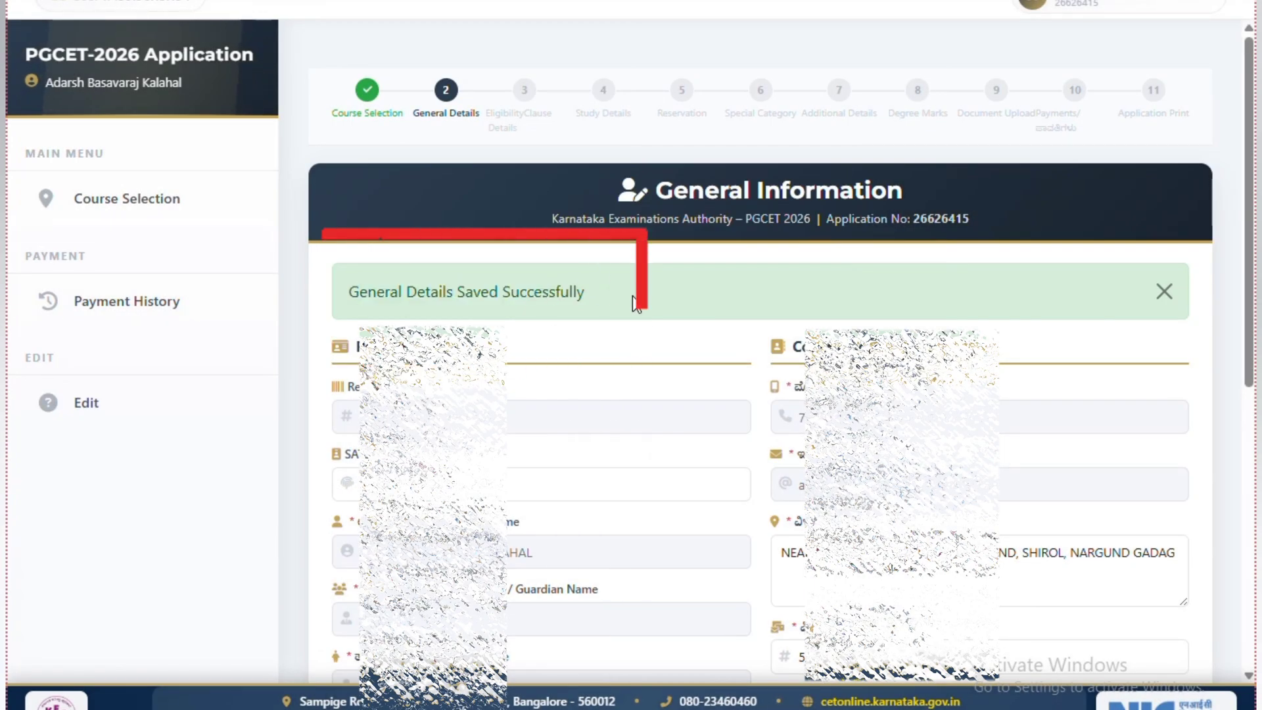
pyautogui.scroll(-8, 652, 299)
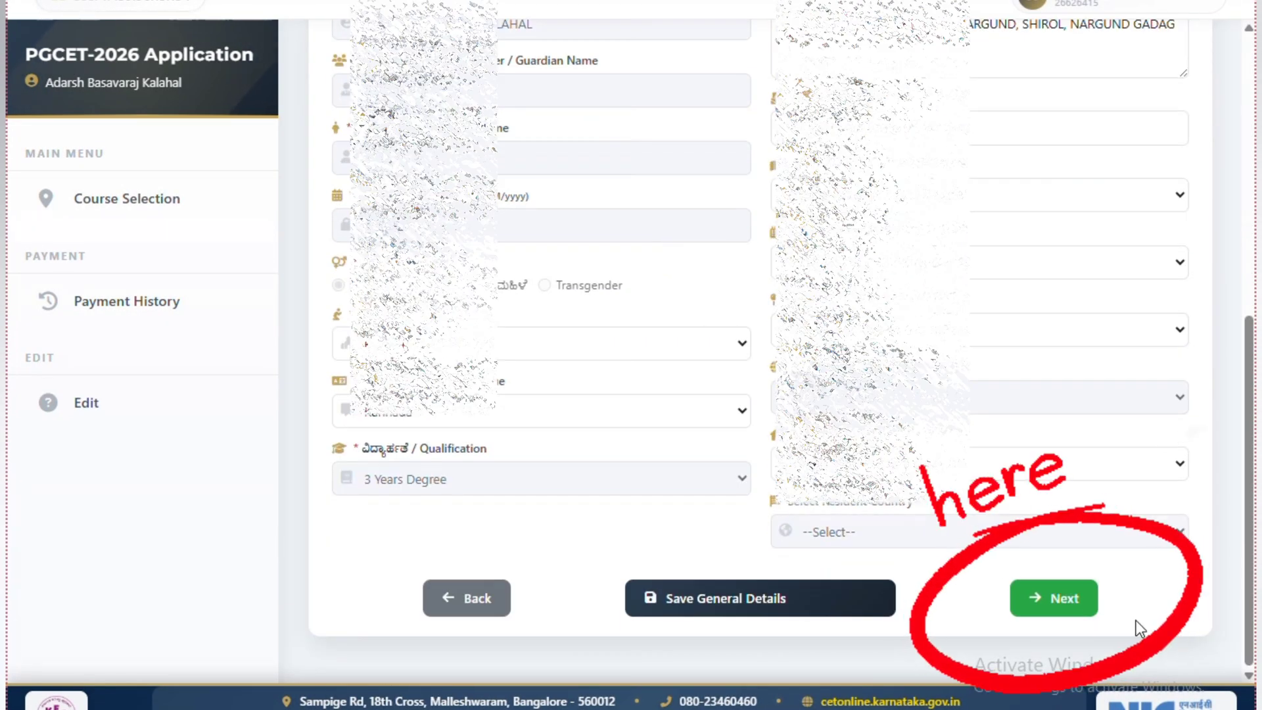
pyautogui.click(1069, 598)
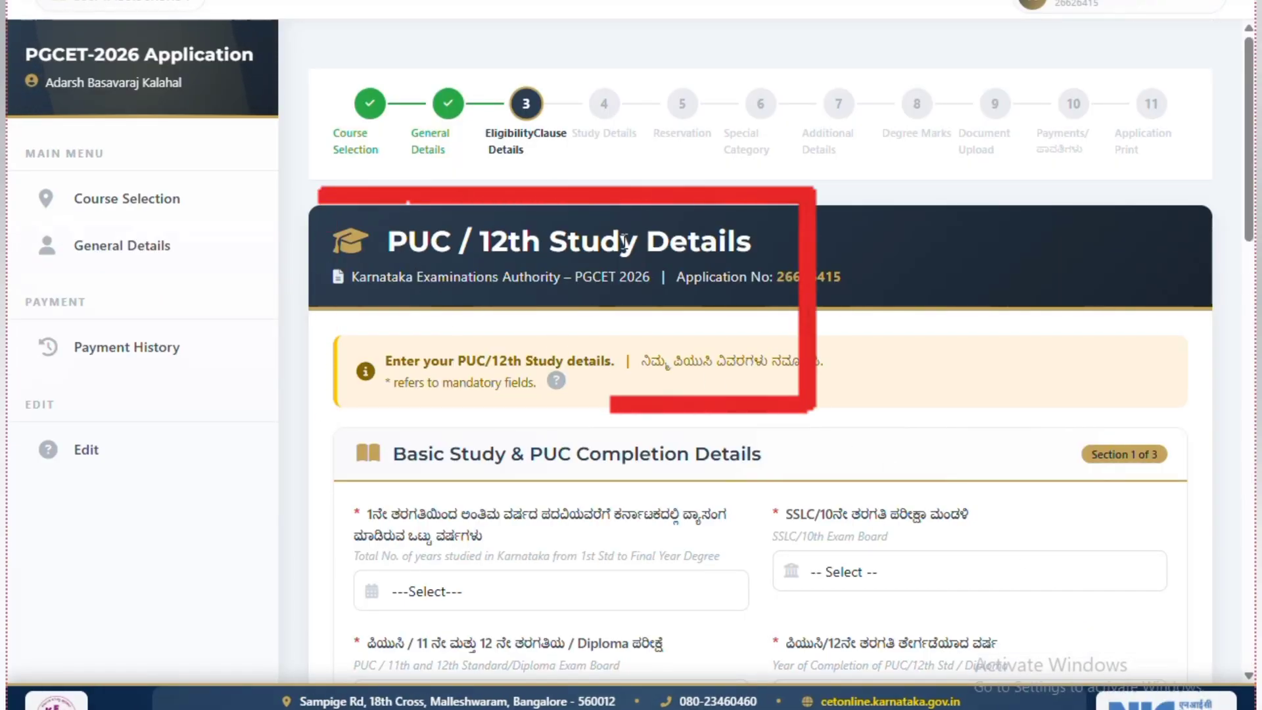
# Set the total years studied in Karnataka to 15 and the SSLC/10th exam board to KARNATAKA ( STATE BOARD )
pyautogui.scroll(-6, 753, 345)
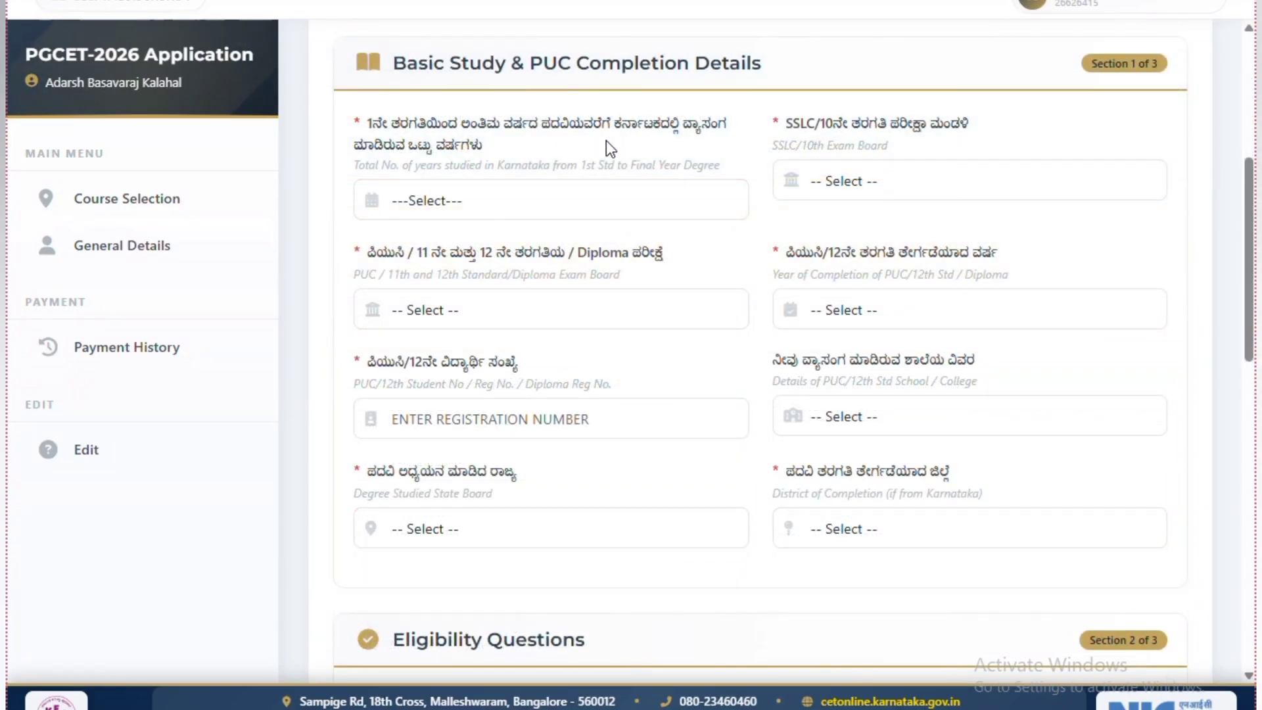
pyautogui.scroll(-2, 645, 157)
pyautogui.scroll(-1, 648, 164)
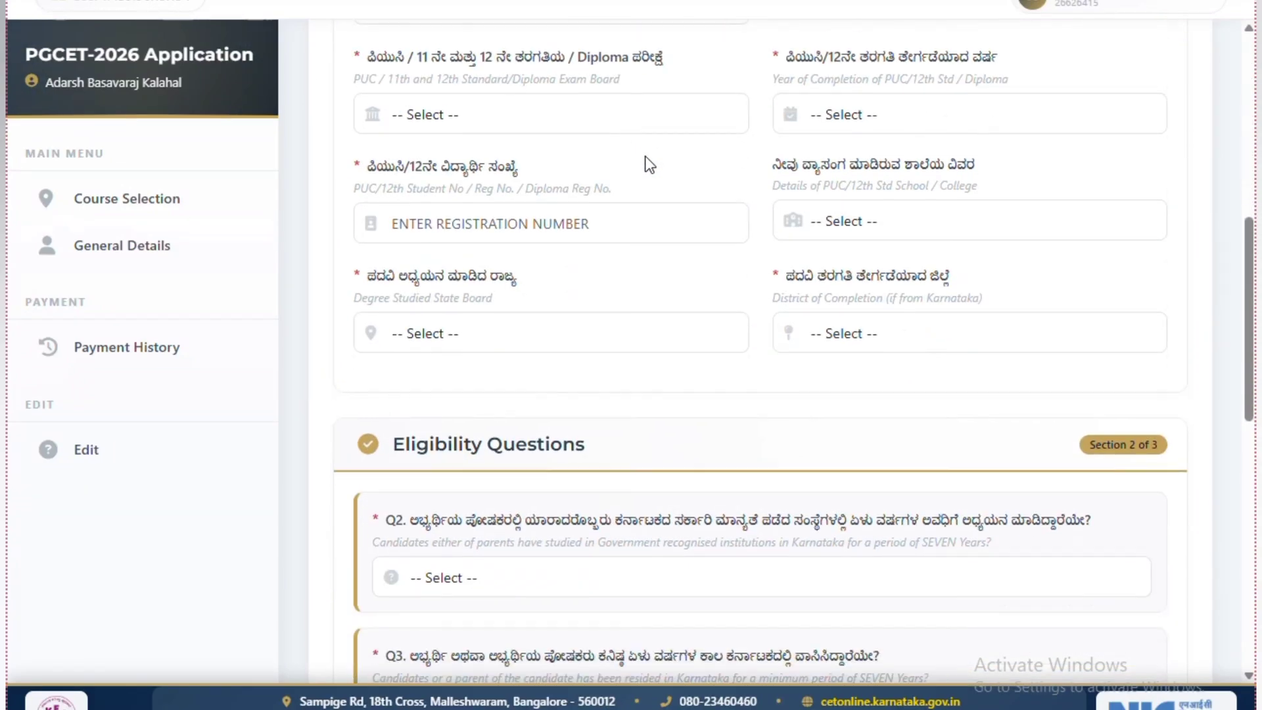
pyautogui.scroll(3, 653, 260)
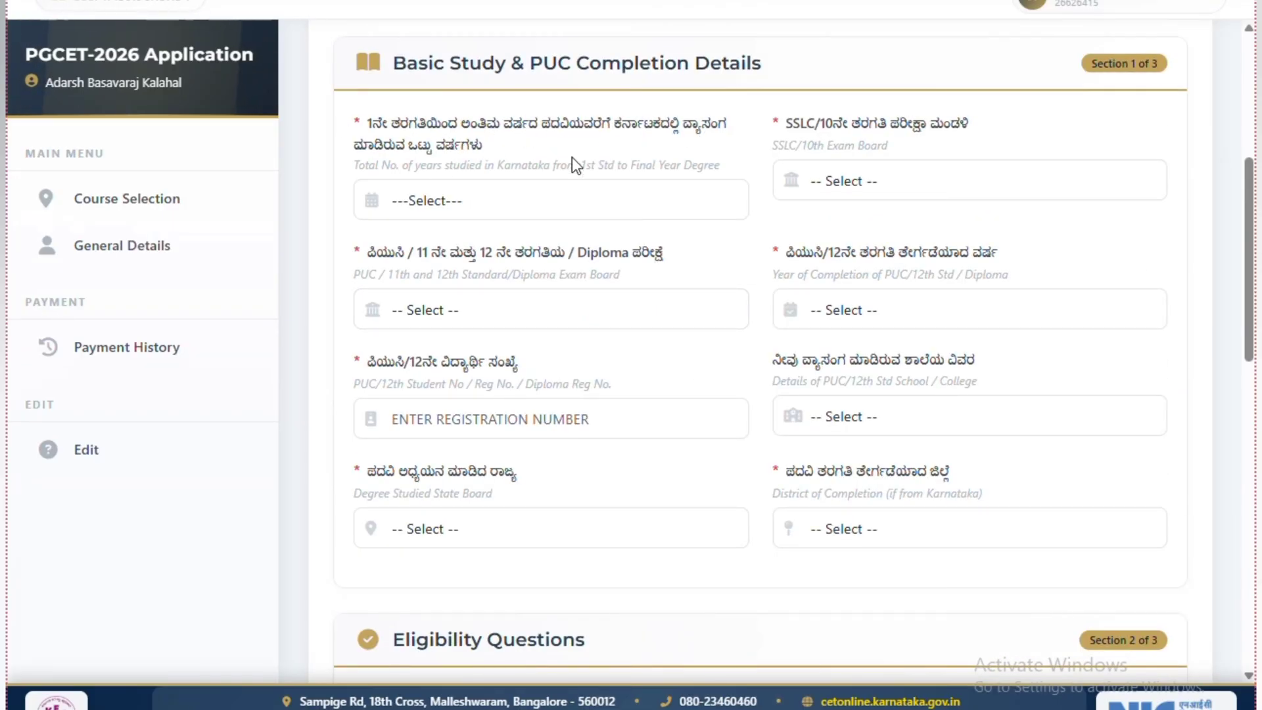
pyautogui.click(454, 201)
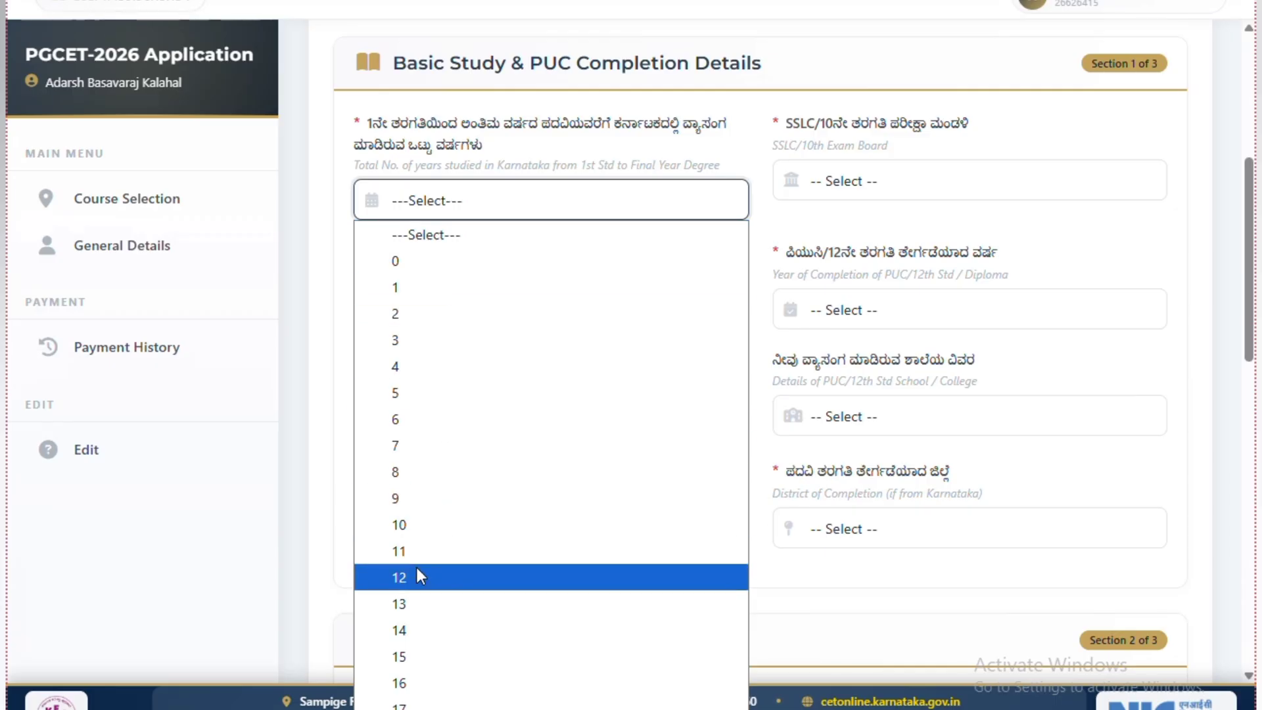
pyautogui.click(411, 655)
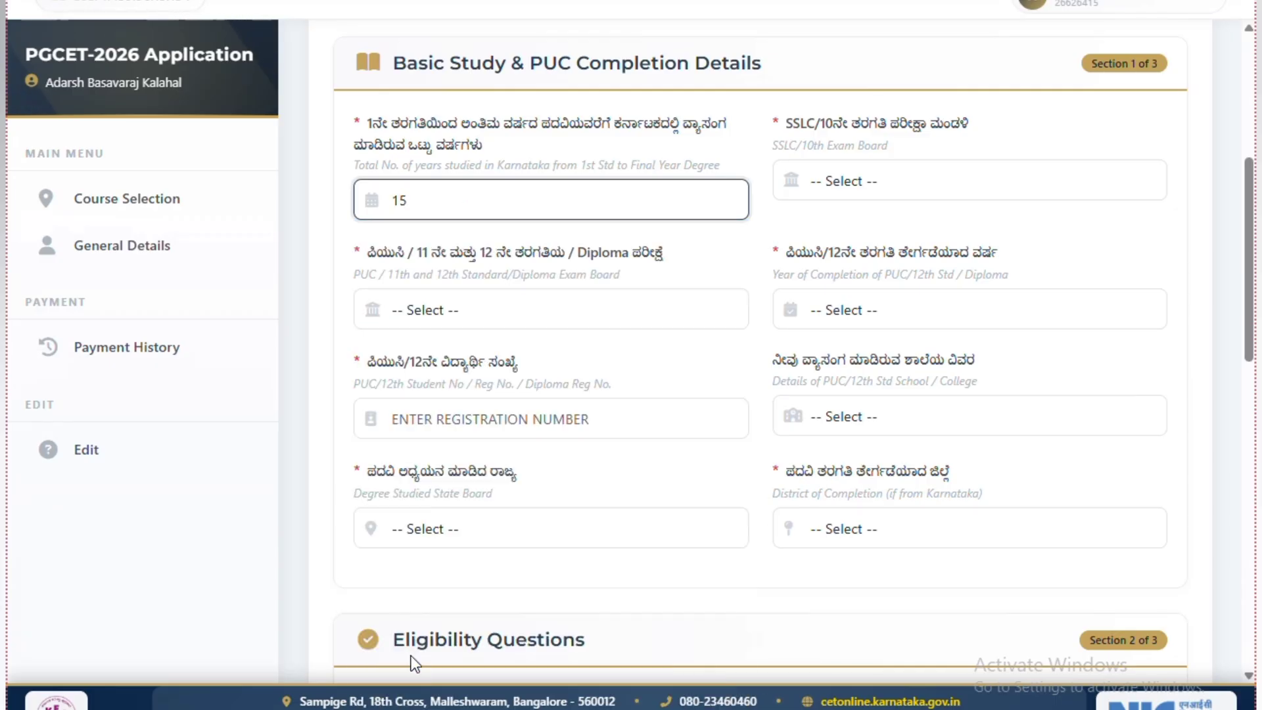
pyautogui.click(855, 183)
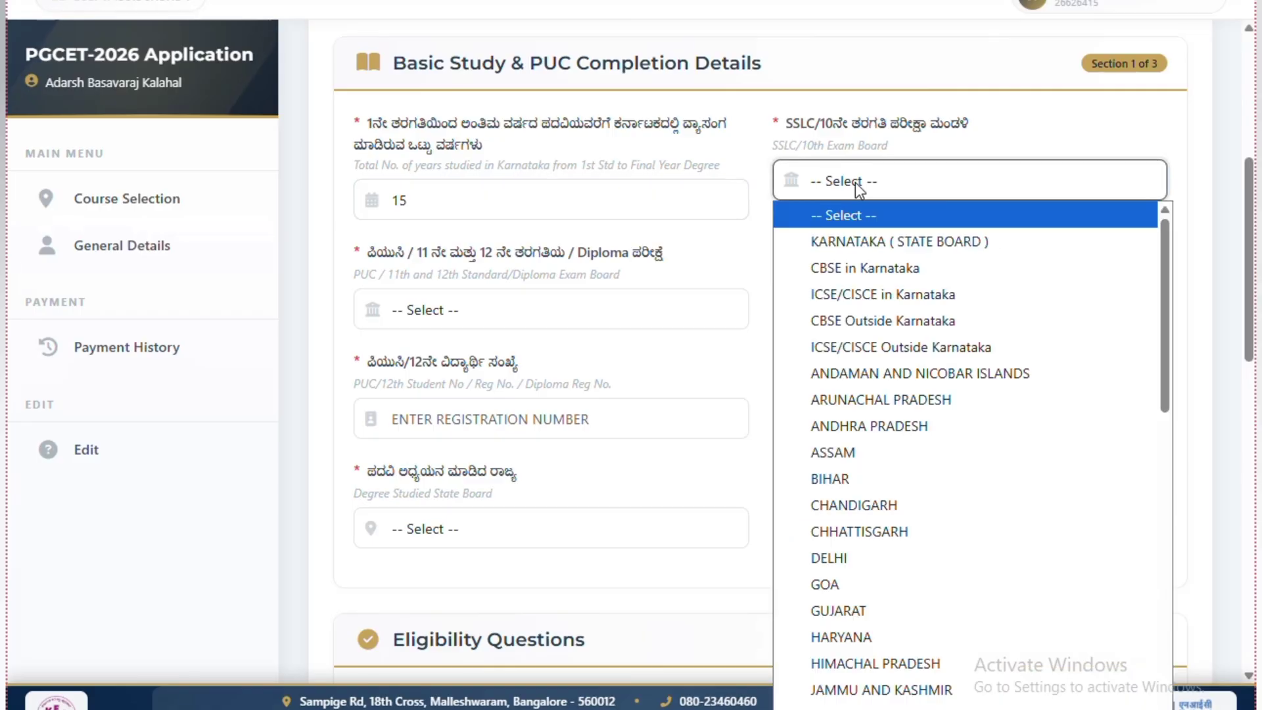
pyautogui.click(882, 241)
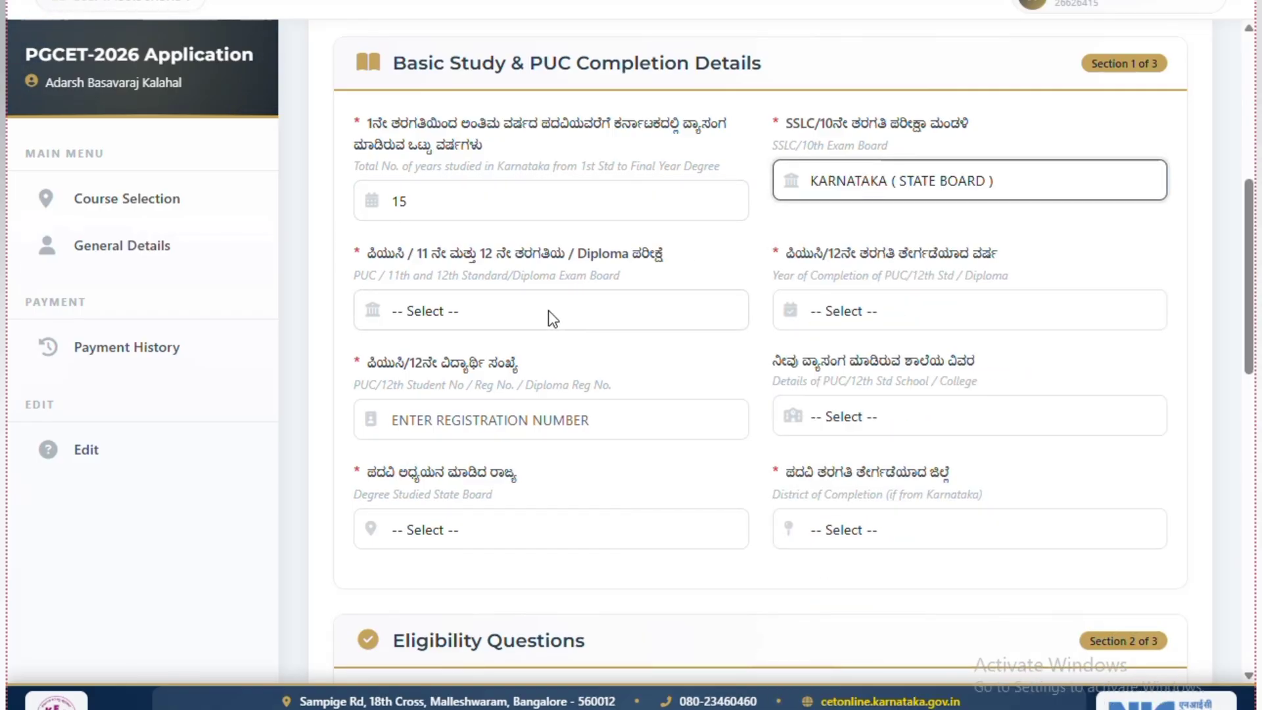
# Set the PUC/12th exam board to KARNATAKA ( STATE BOARD ) and its year of completion to 2022
pyautogui.click(511, 324)
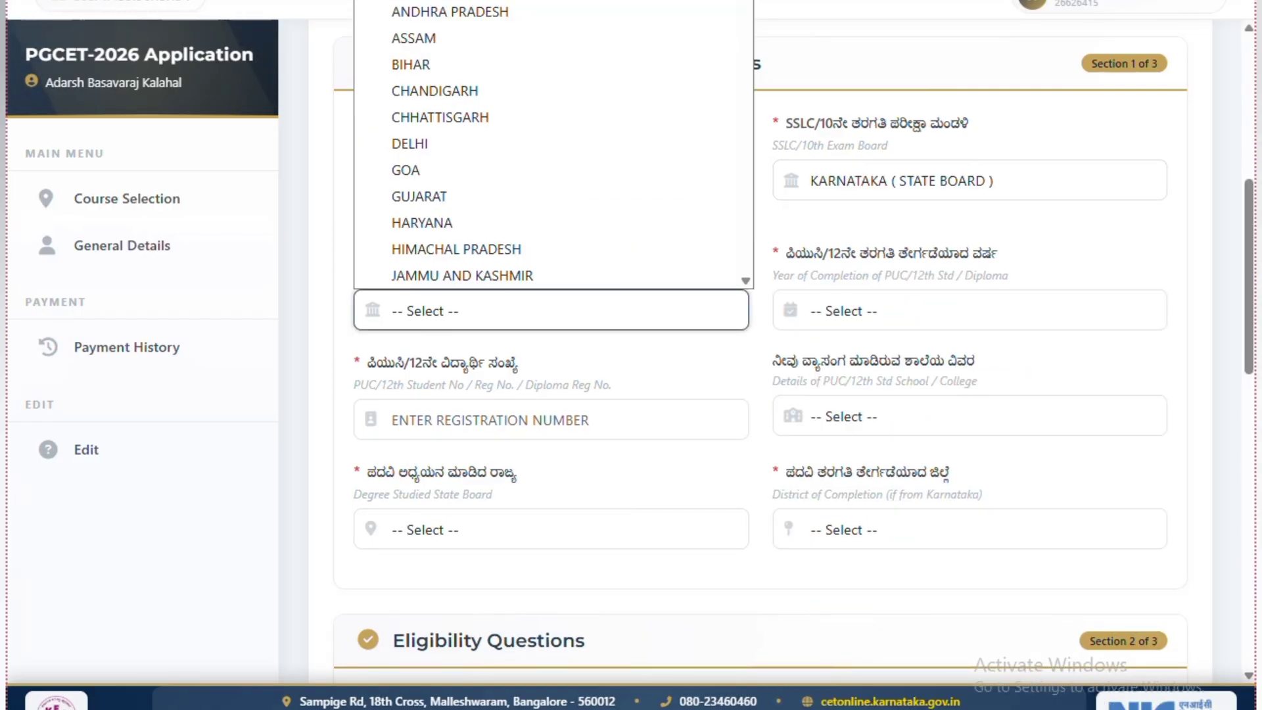
pyautogui.click(506, 2)
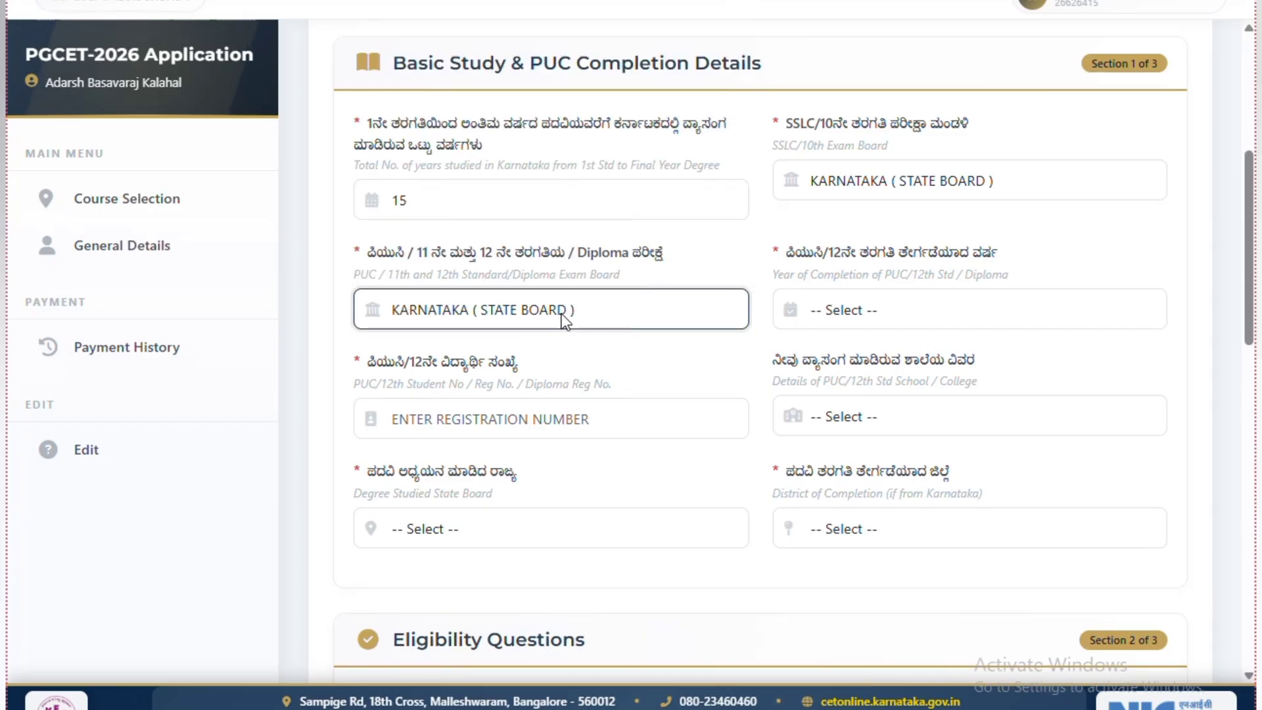
pyautogui.click(866, 318)
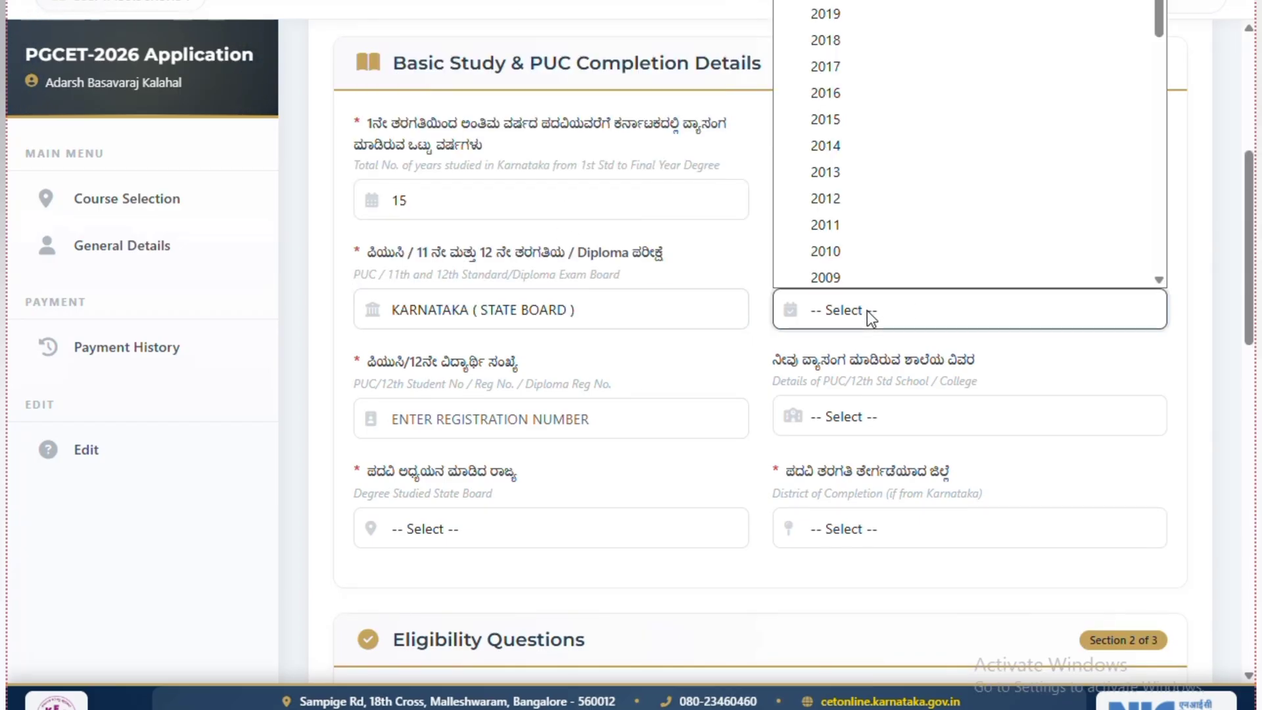
pyautogui.click(840, 1)
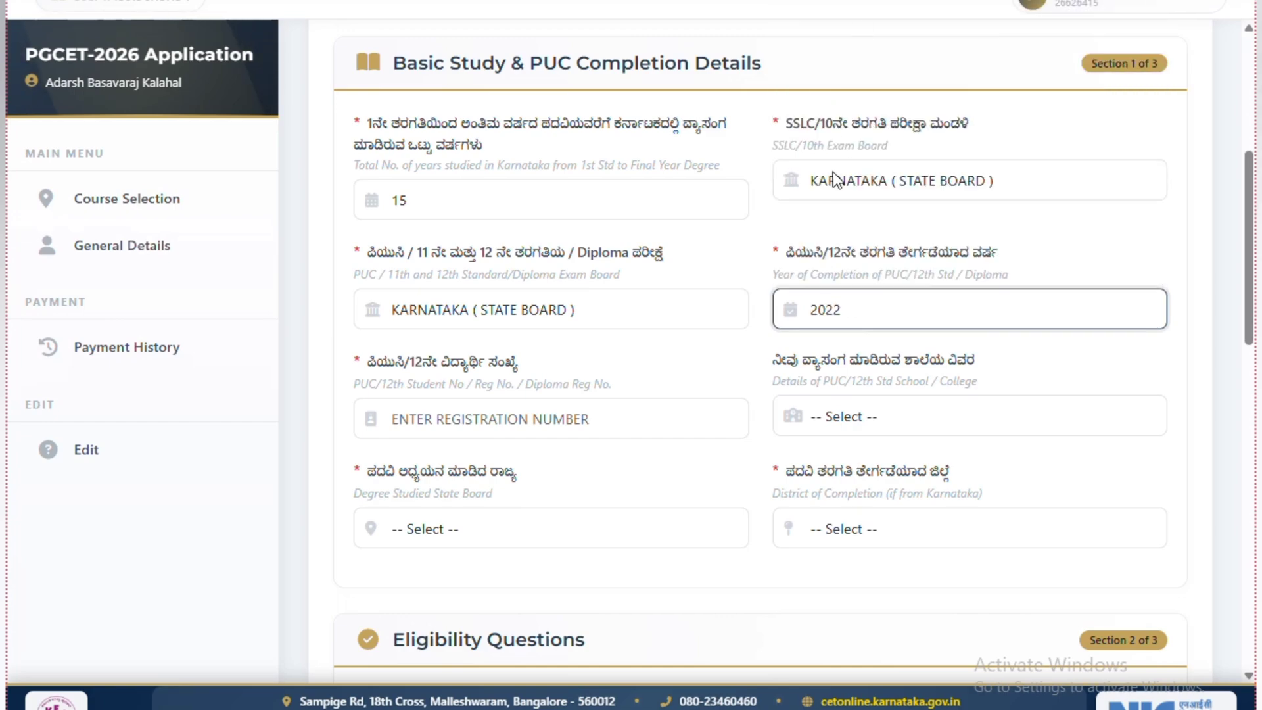
# Enter the candidate's PUC/12th registration number and set the PUC school/college details to Govt. of Karnataka
pyautogui.click(425, 428)
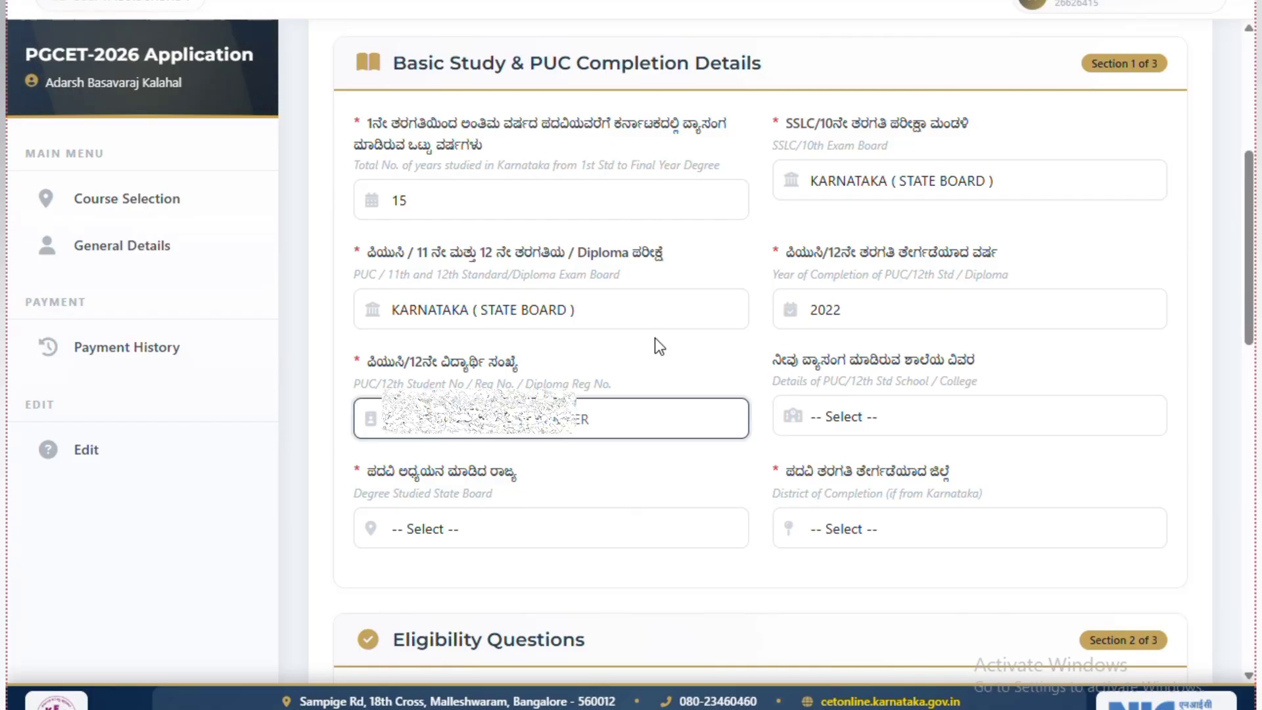
pyautogui.write('...')
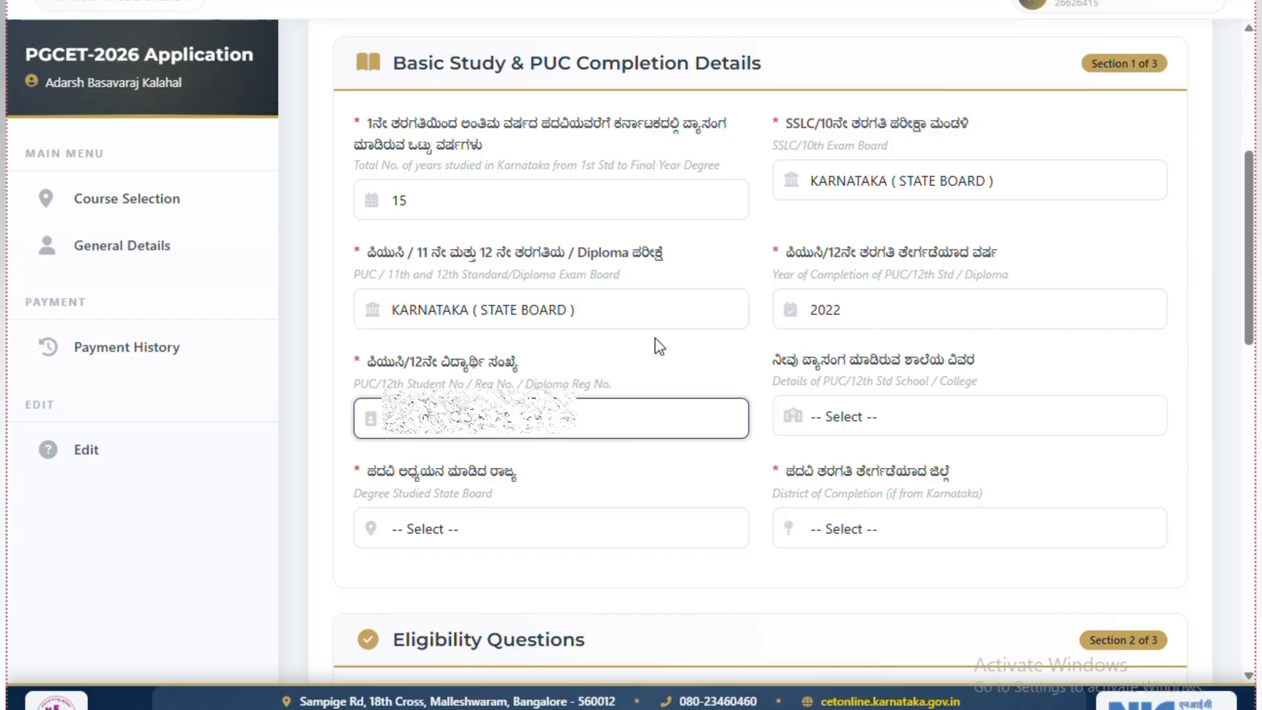
pyautogui.click(866, 425)
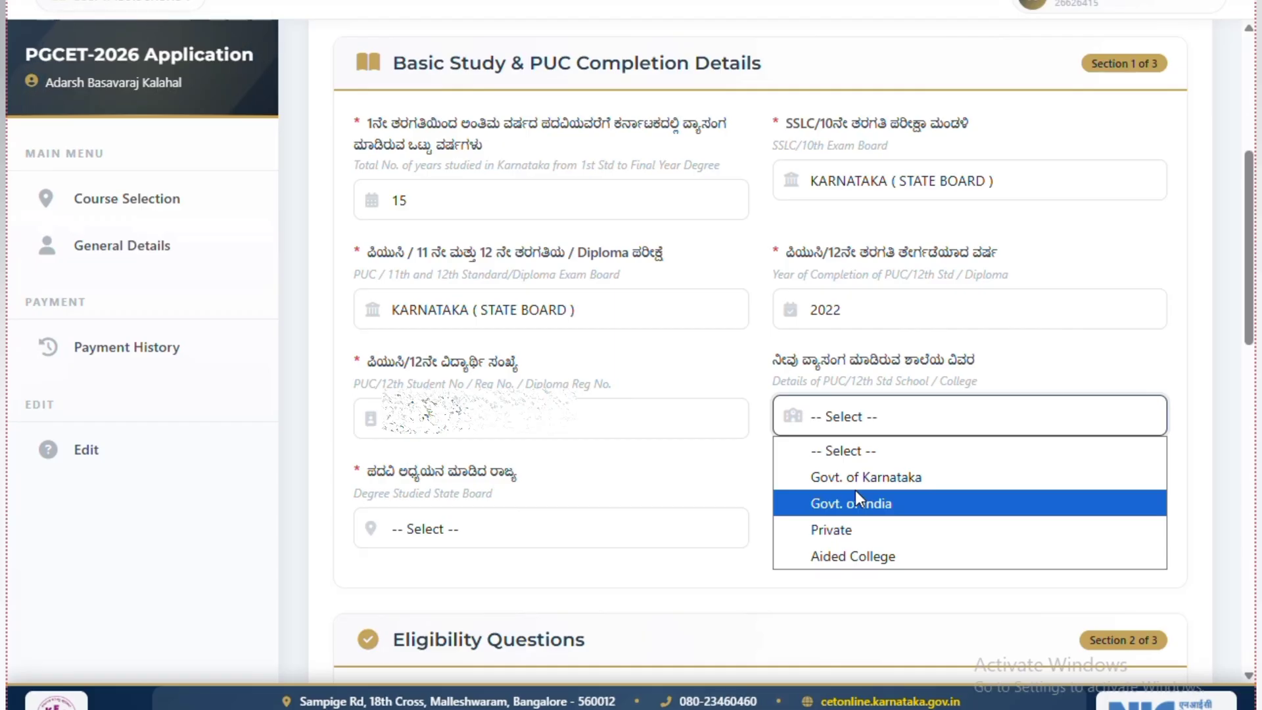
pyautogui.click(877, 477)
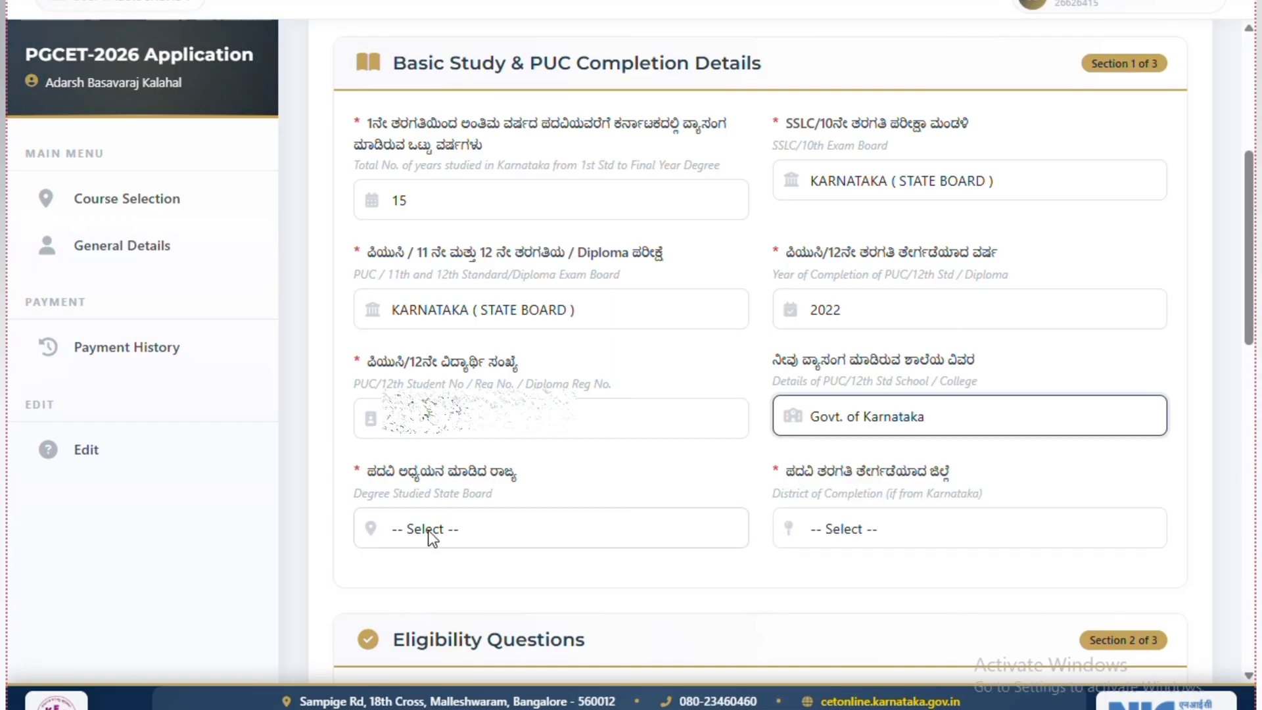
# Set the degree studied state to KARNATAKA and the district of completion to GADAG
pyautogui.scroll(-1, 499, 522)
pyautogui.click(460, 475)
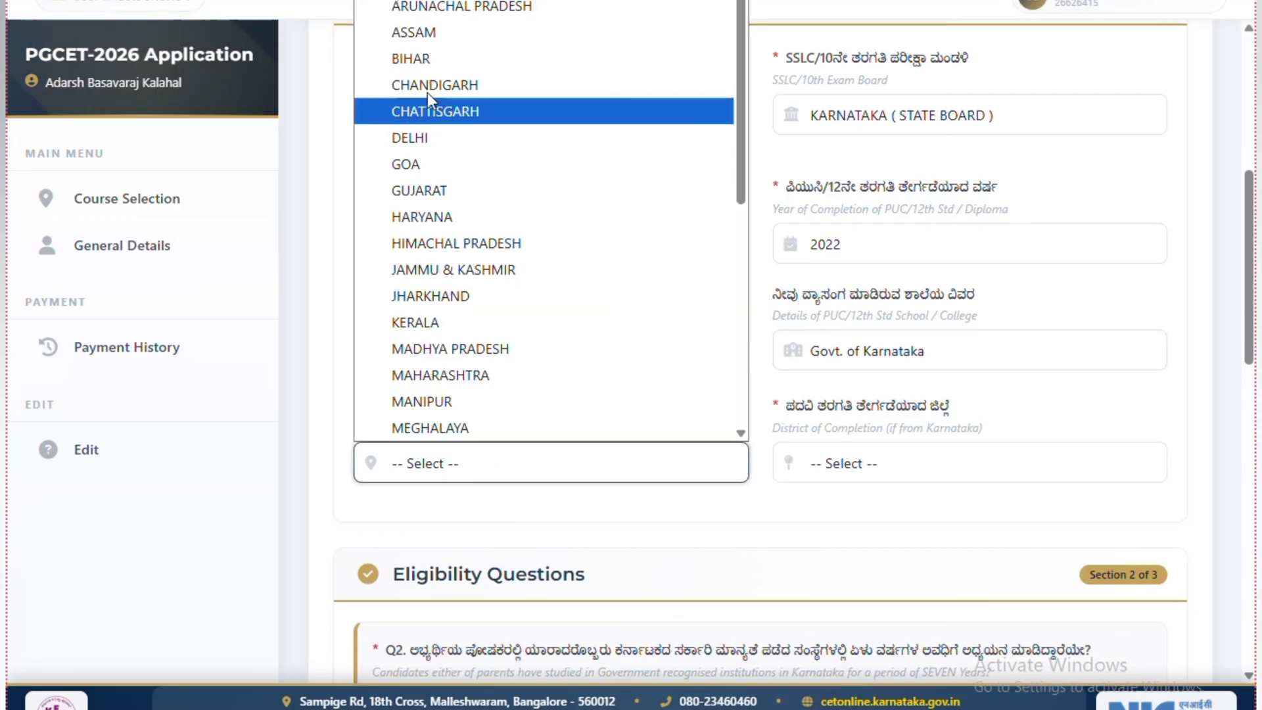
pyautogui.click(430, 0)
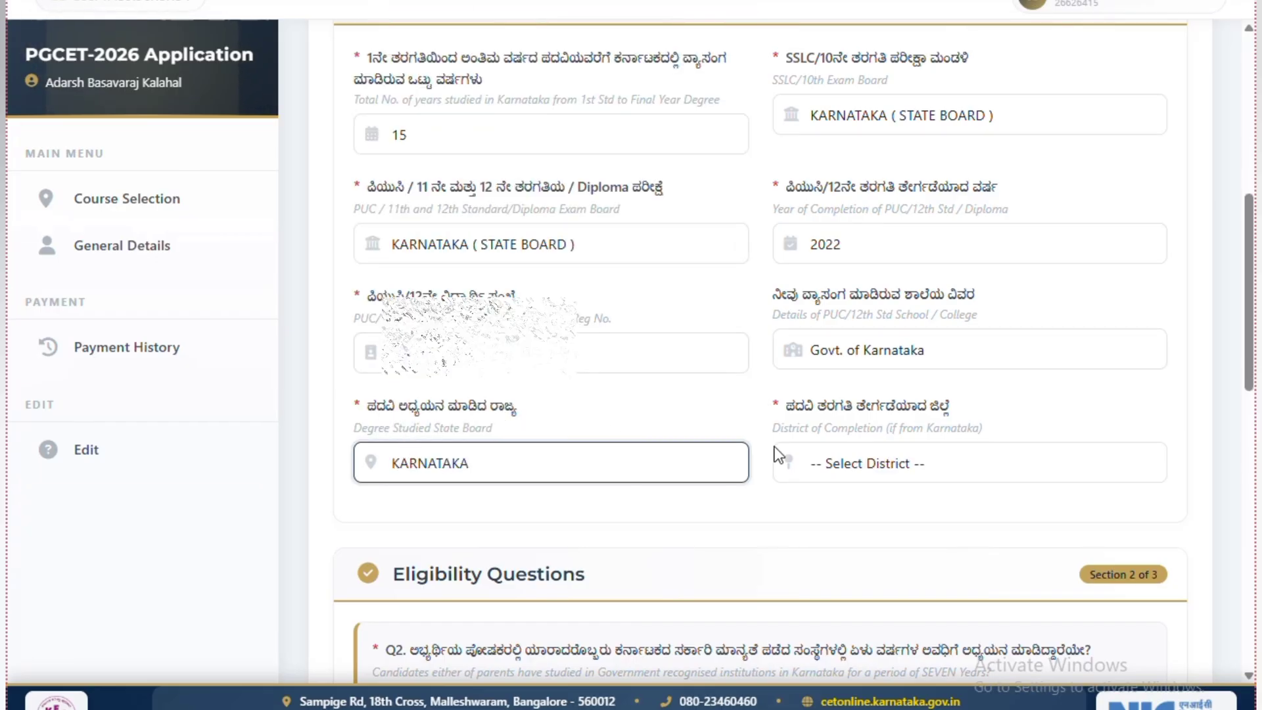
pyautogui.click(877, 463)
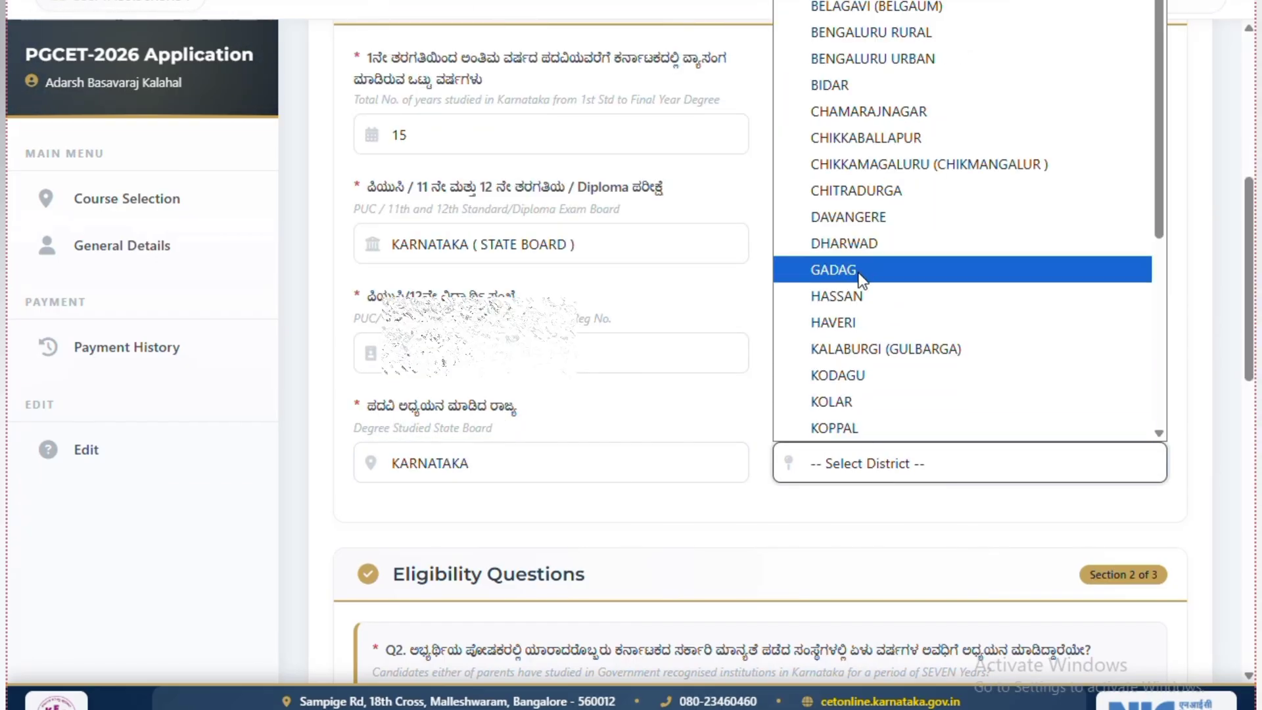
pyautogui.click(875, 270)
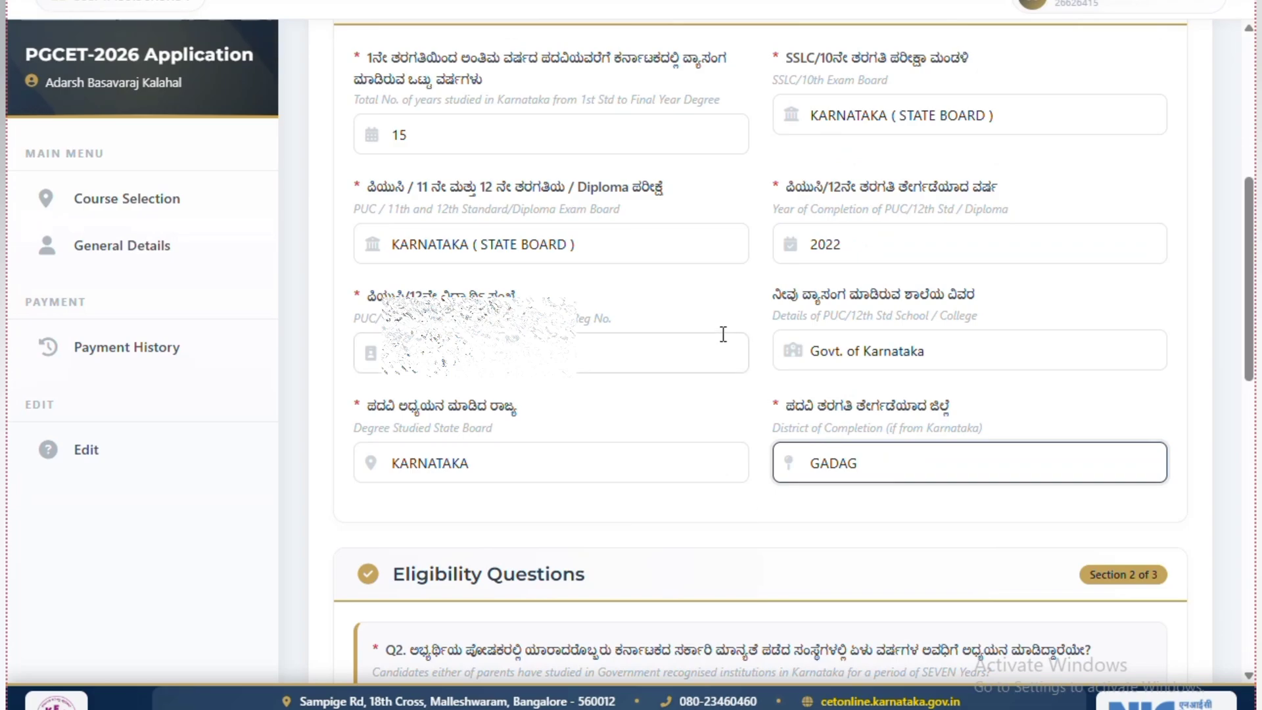
# Answer Yes to eligibility question Q2 on a parent having studied in Karnataka government-recognised institutions for seven years
pyautogui.scroll(-5, 723, 333)
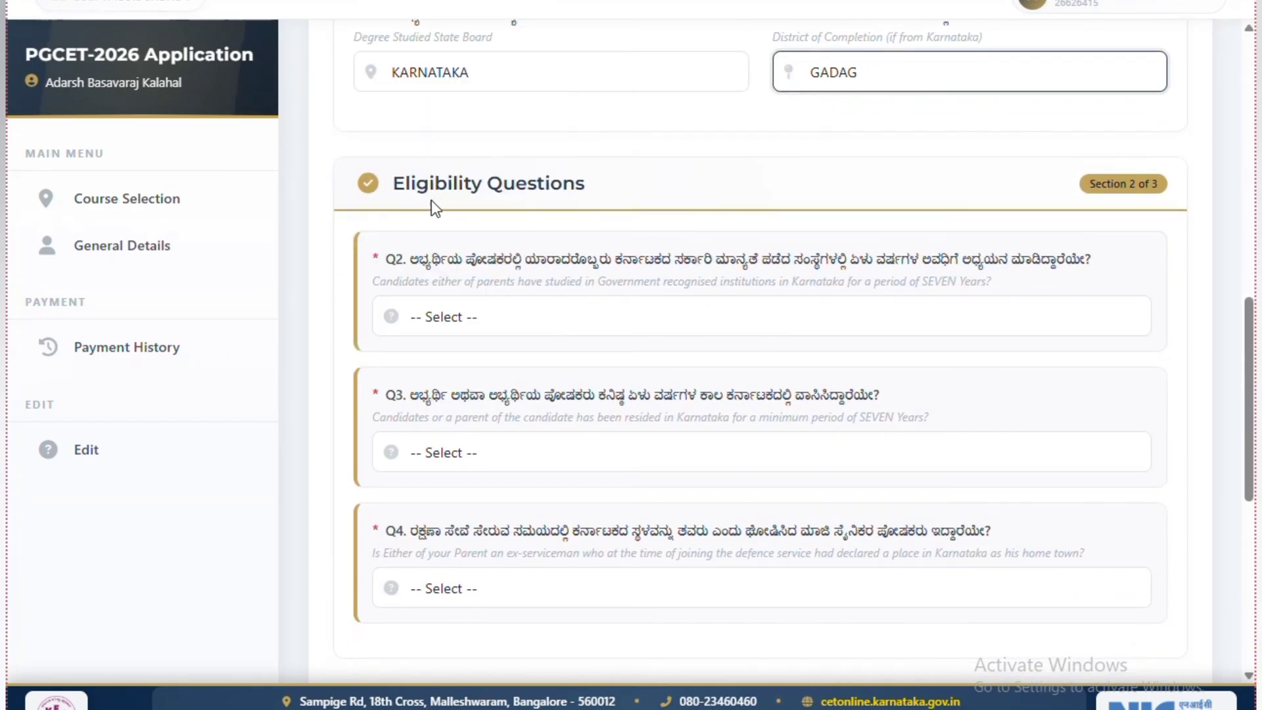
pyautogui.moveTo(397, 194); pyautogui.dragTo(653, 191)
pyautogui.click(1043, 192)
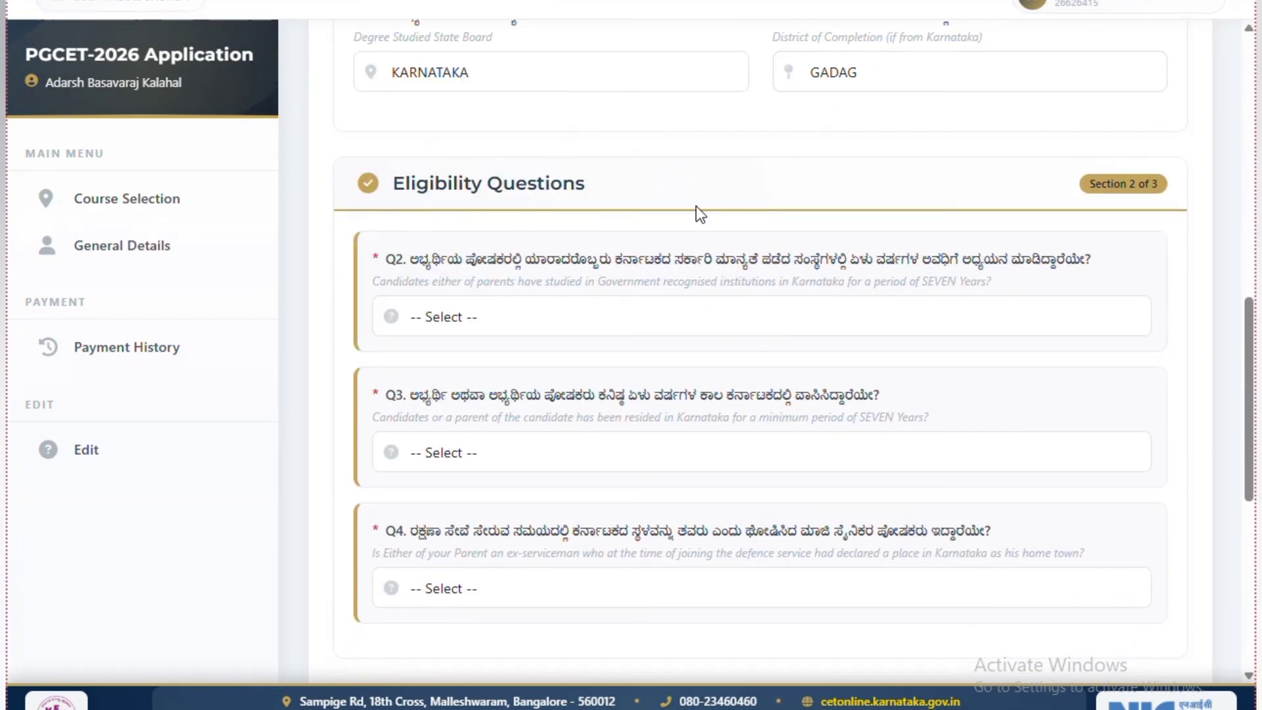
pyautogui.scroll(-1, 464, 200)
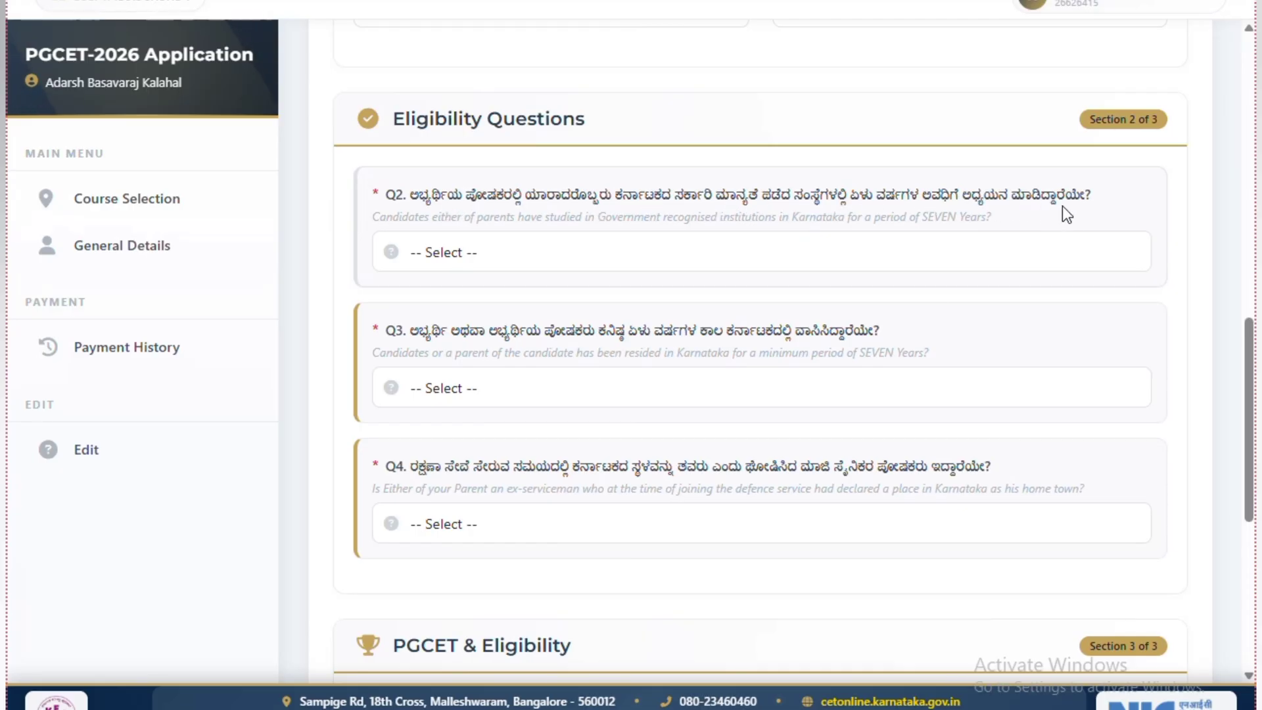
pyautogui.click(490, 254)
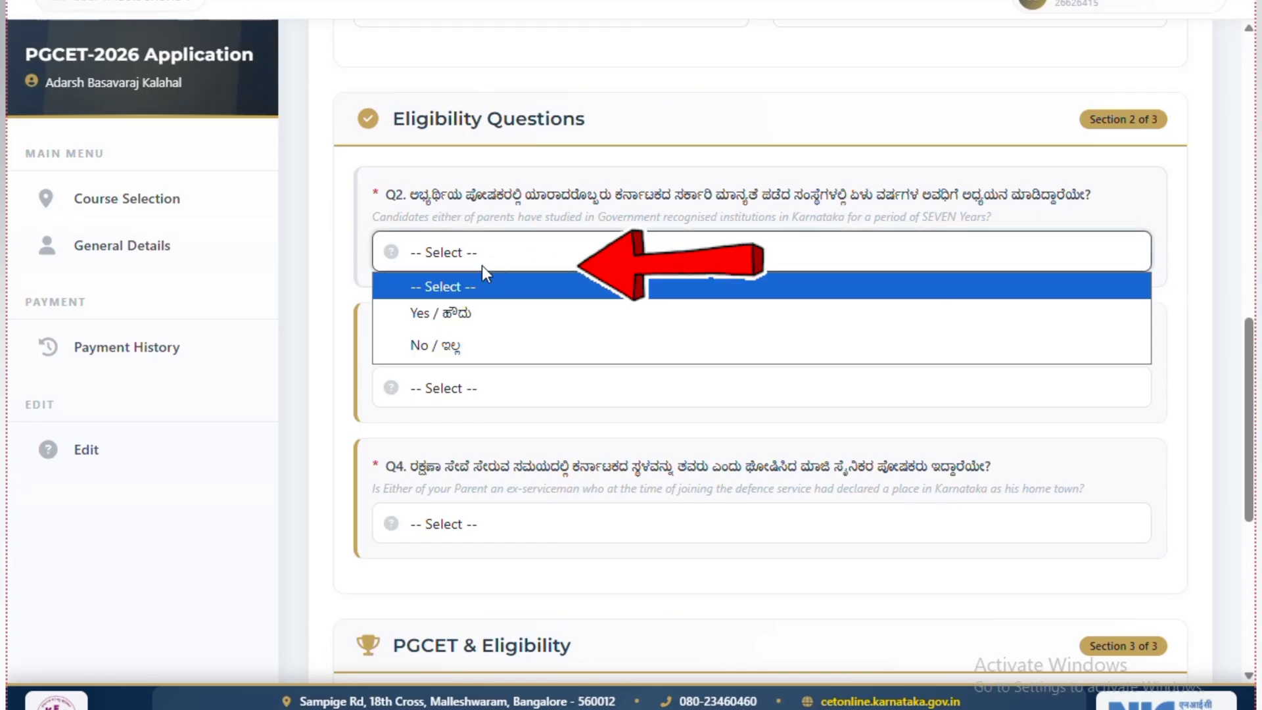
pyautogui.click(472, 315)
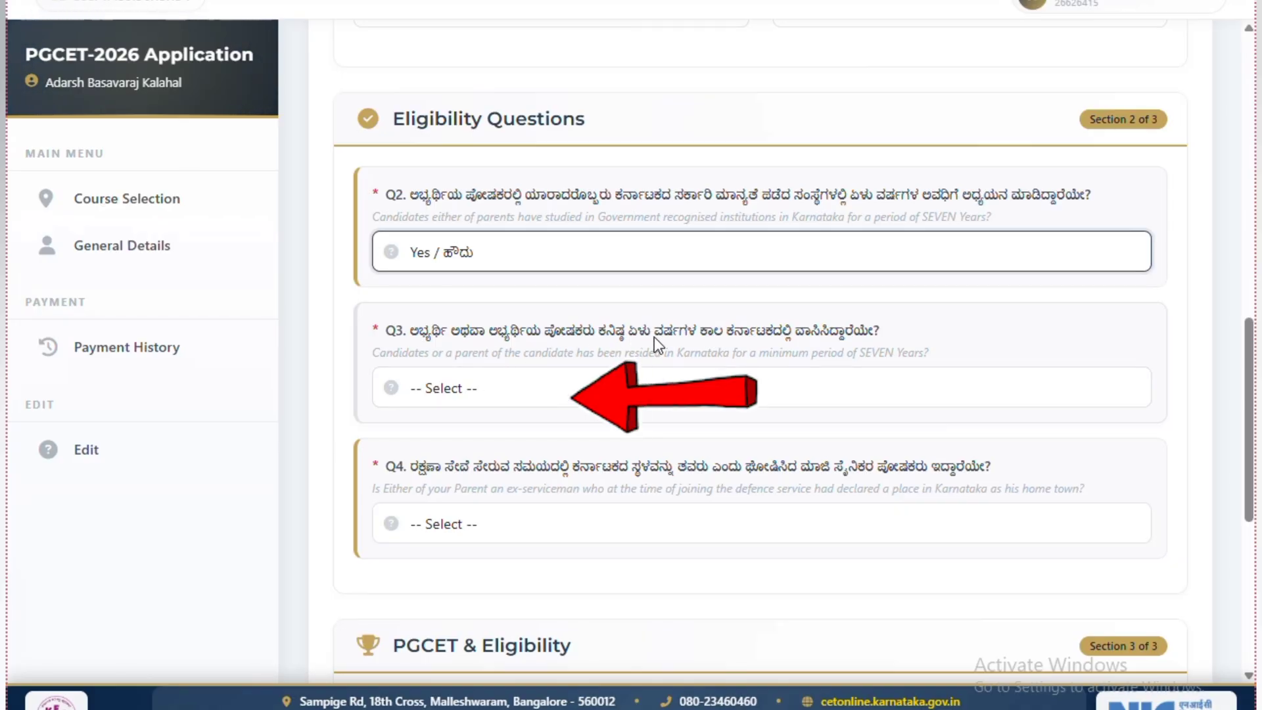
# Answer Yes to Q3 on seven years' residence in Karnataka and specify Candidate as the resident in Q3a
pyautogui.click(479, 384)
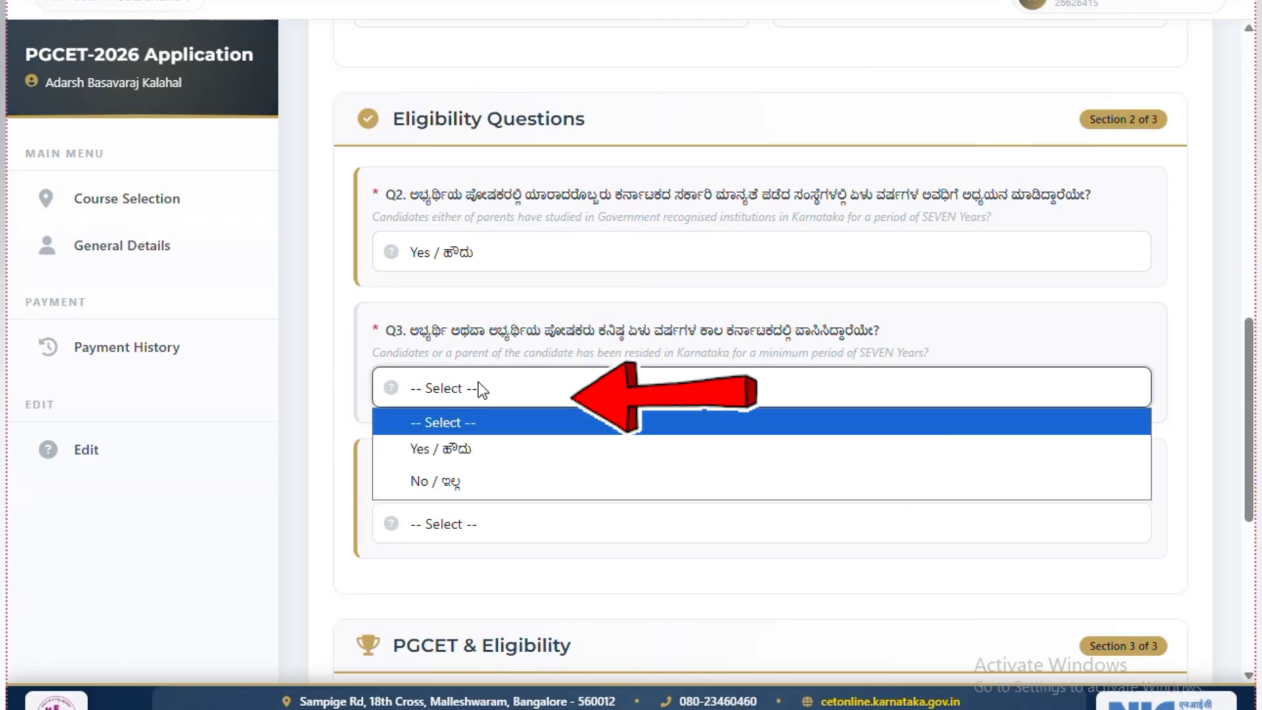
pyautogui.click(452, 447)
pyautogui.scroll(-2, 503, 312)
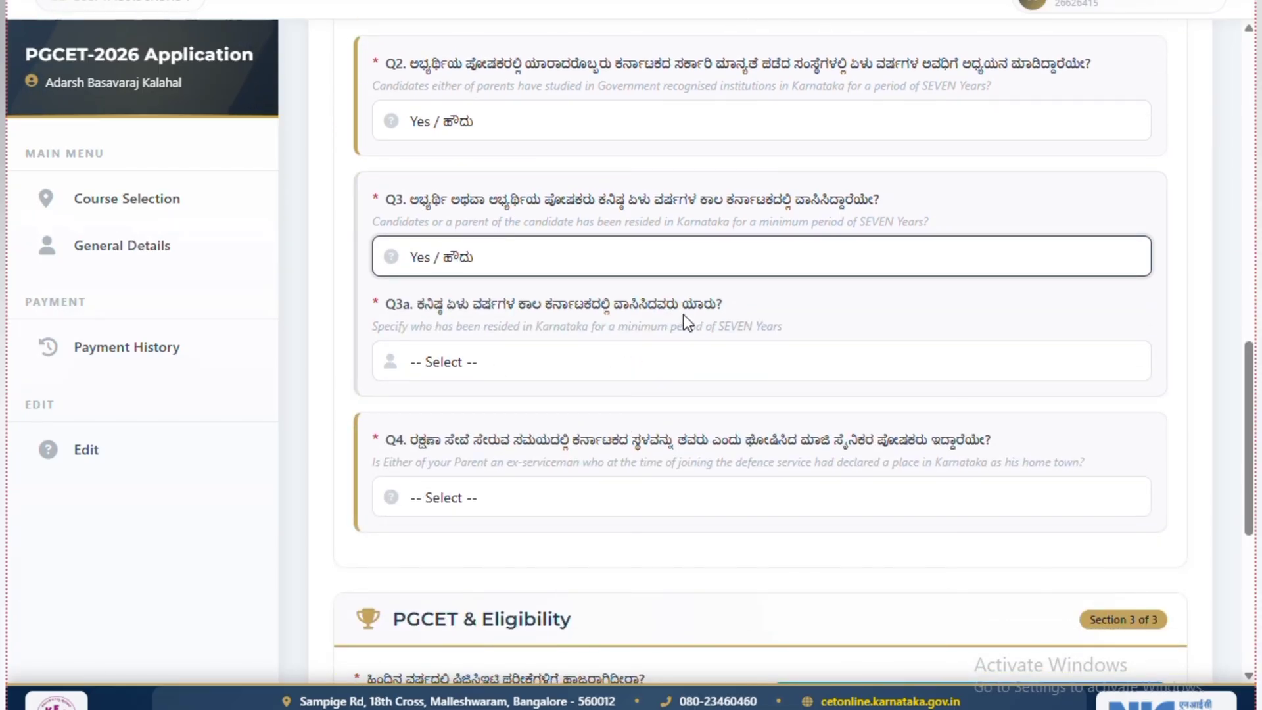
pyautogui.click(517, 368)
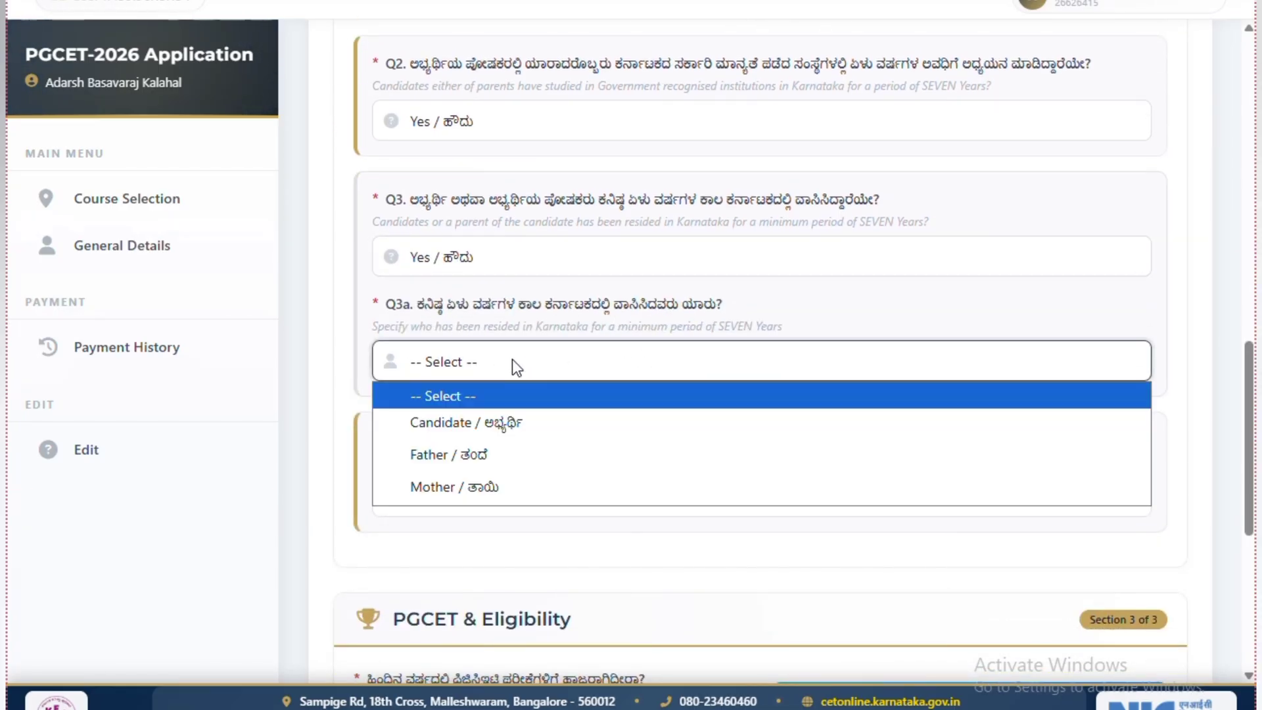
pyautogui.click(500, 423)
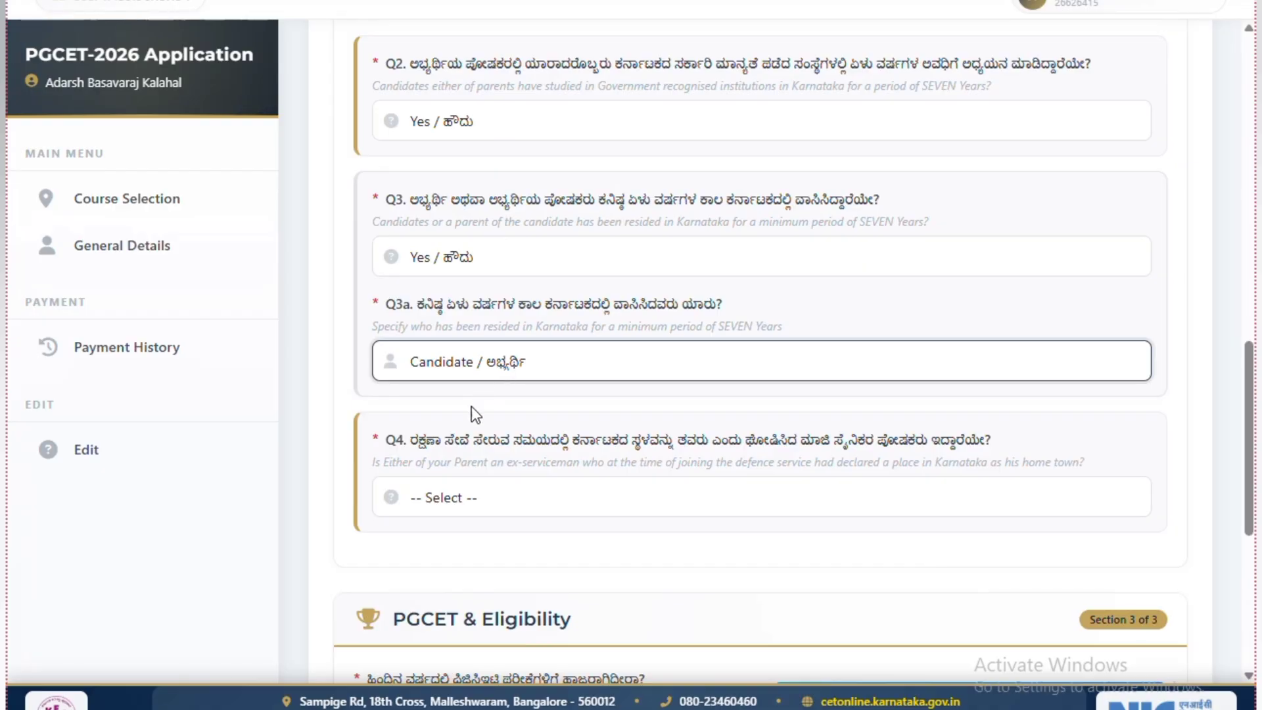
# Answer No to Q4 on a parent being an ex-serviceman who declared a Karnataka home town
pyautogui.scroll(-1, 495, 467)
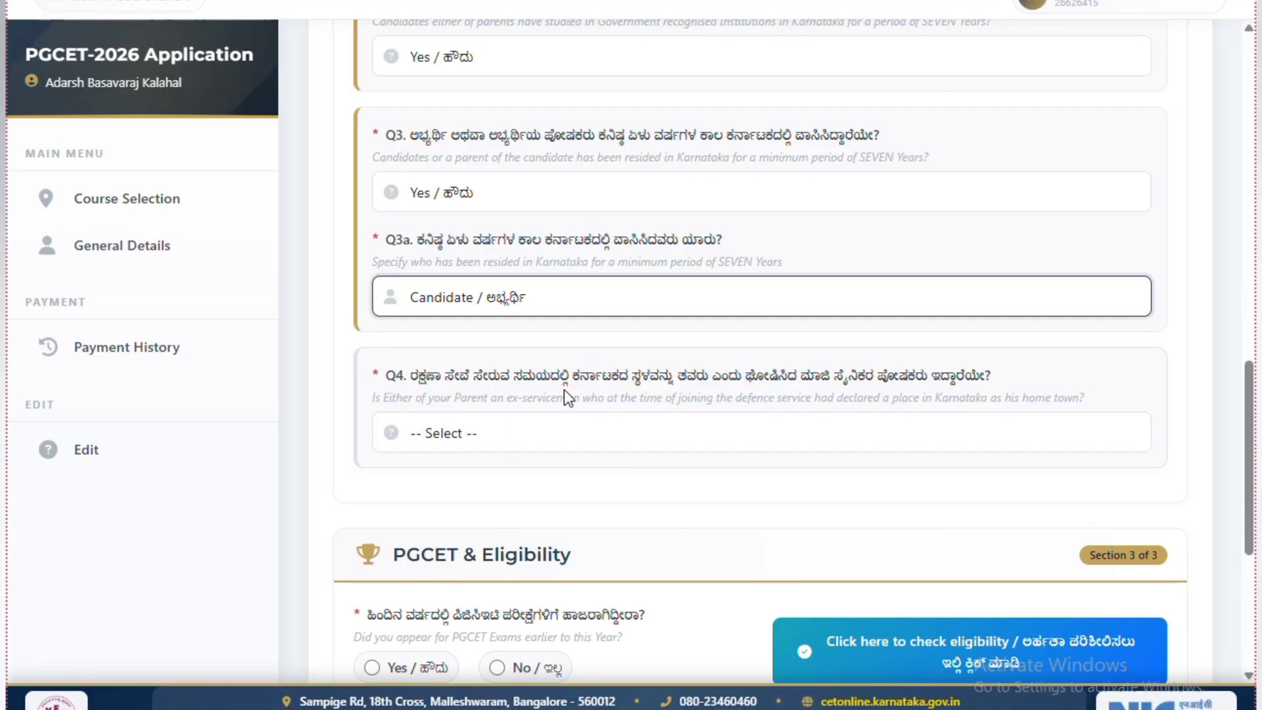
pyautogui.scroll(-1, 717, 390)
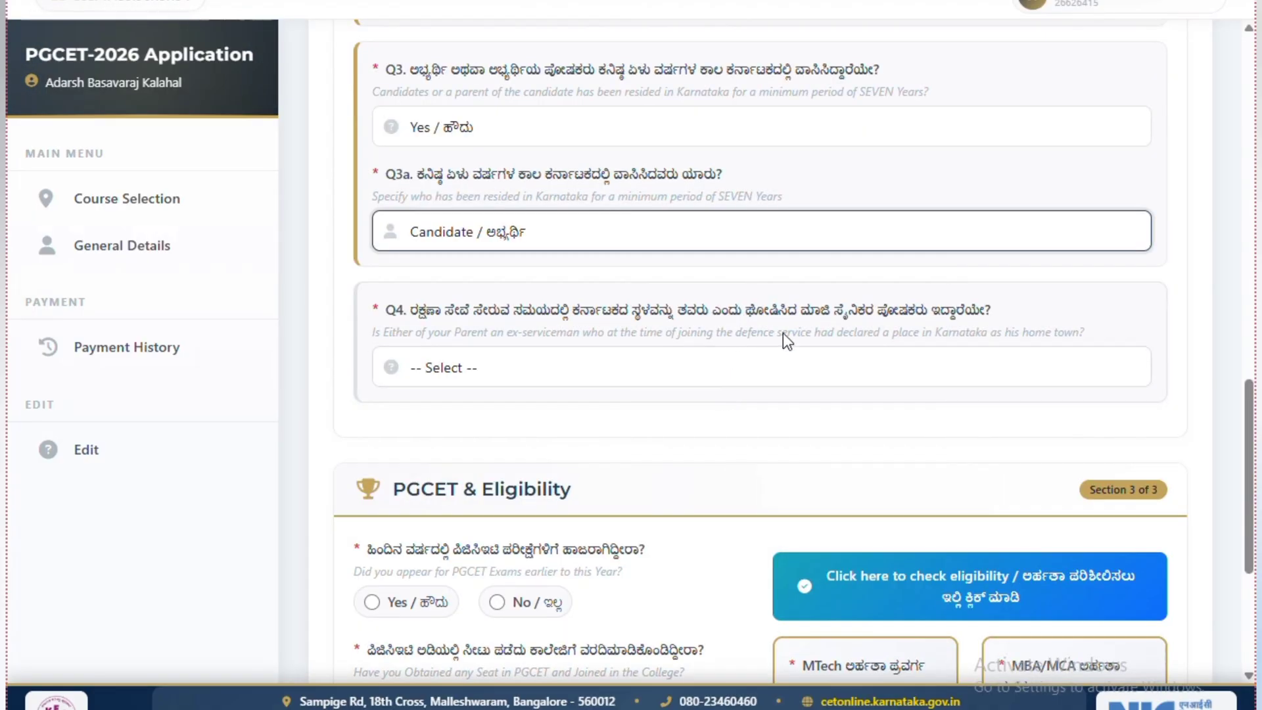
pyautogui.click(464, 388)
pyautogui.click(482, 451)
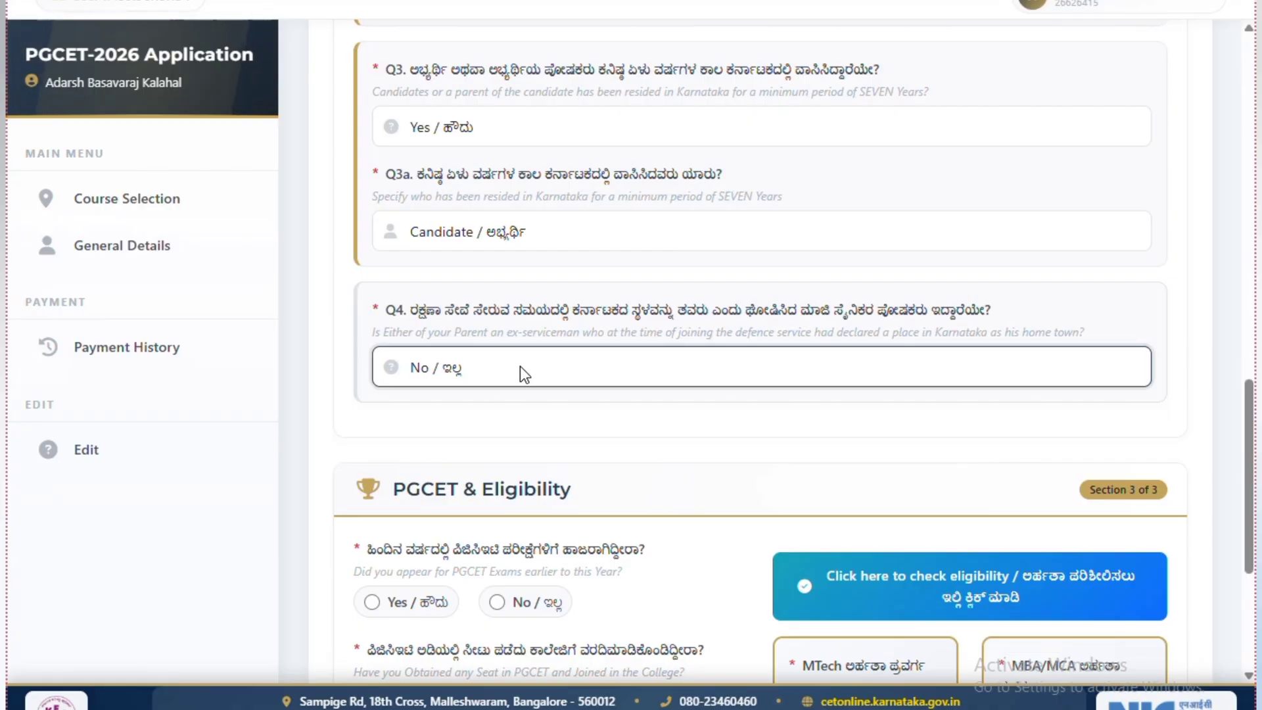
# Answer No to both PGCET questions: appearing for earlier PGCET exams and having obtained a seat and joined a college
pyautogui.scroll(-5, 519, 366)
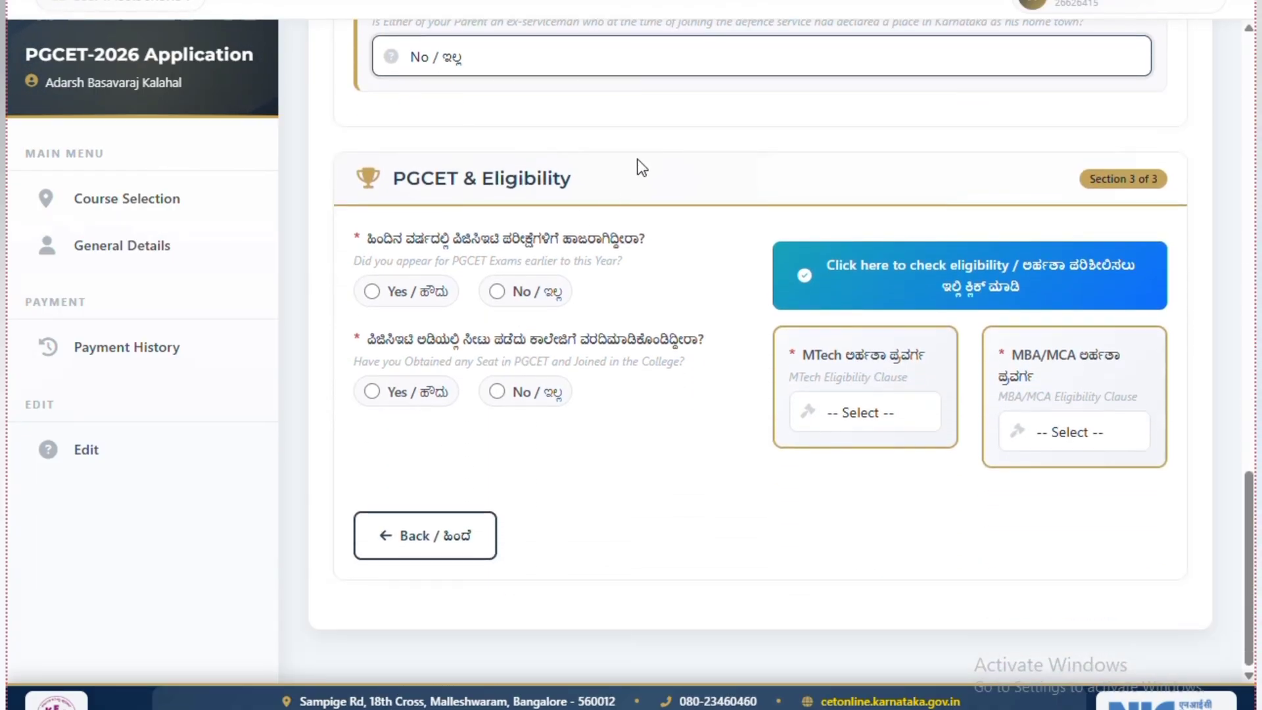
pyautogui.moveTo(394, 176); pyautogui.dragTo(659, 173)
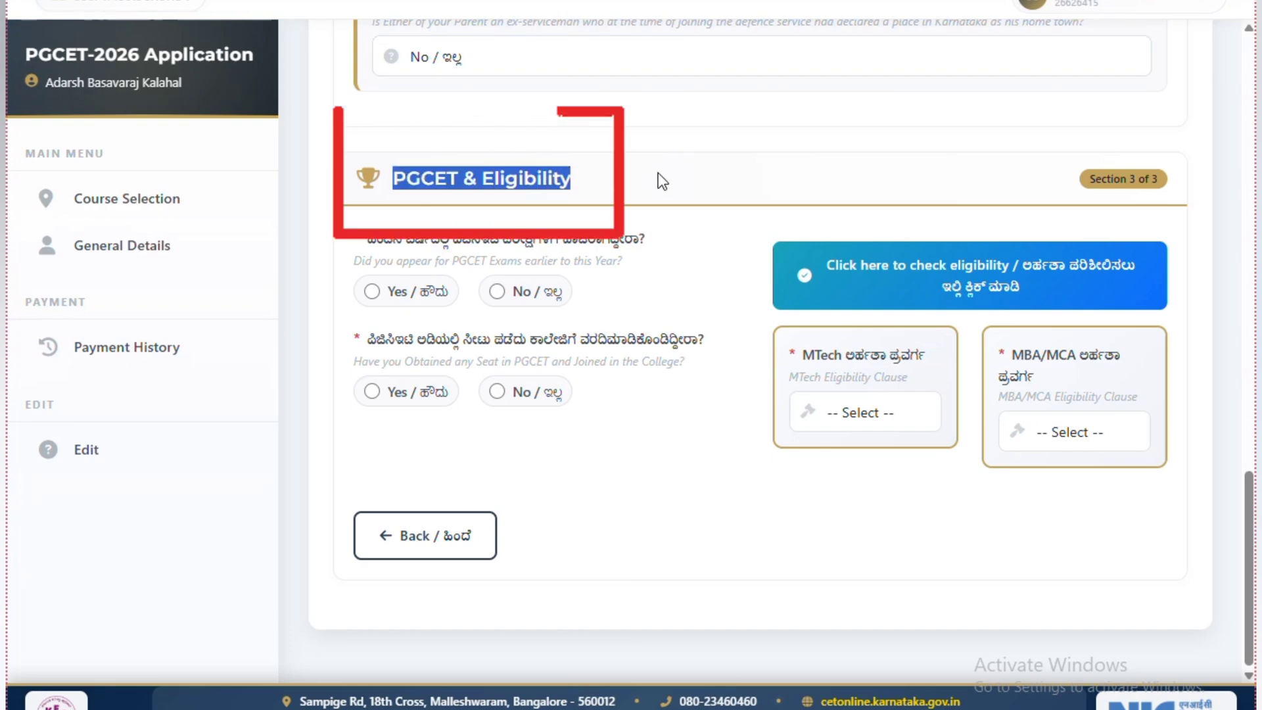
pyautogui.click(659, 174)
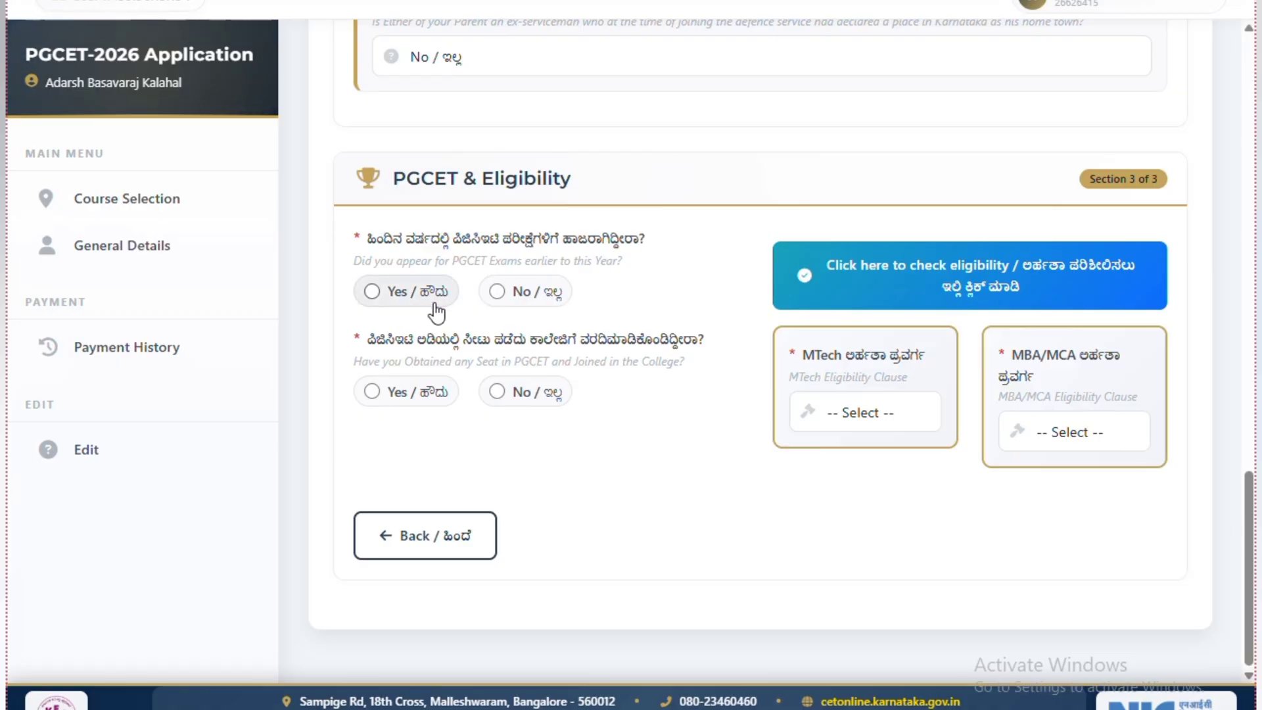
pyautogui.click(497, 291)
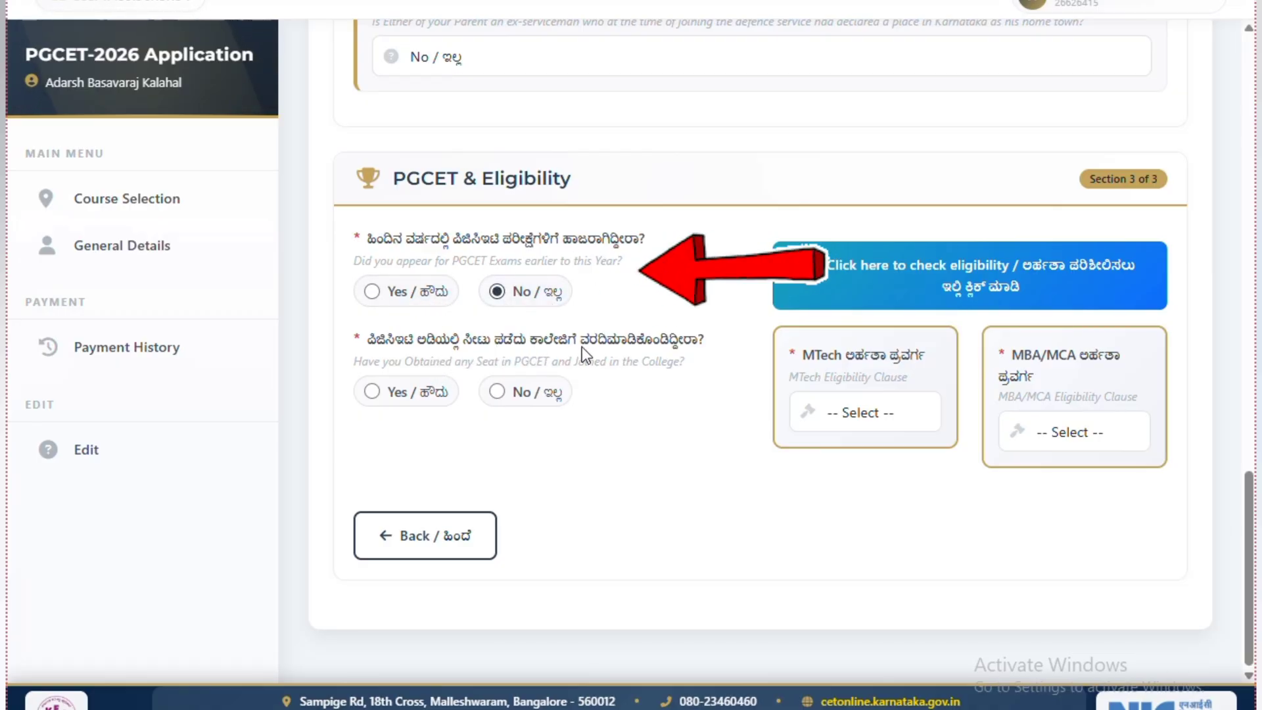
pyautogui.click(526, 392)
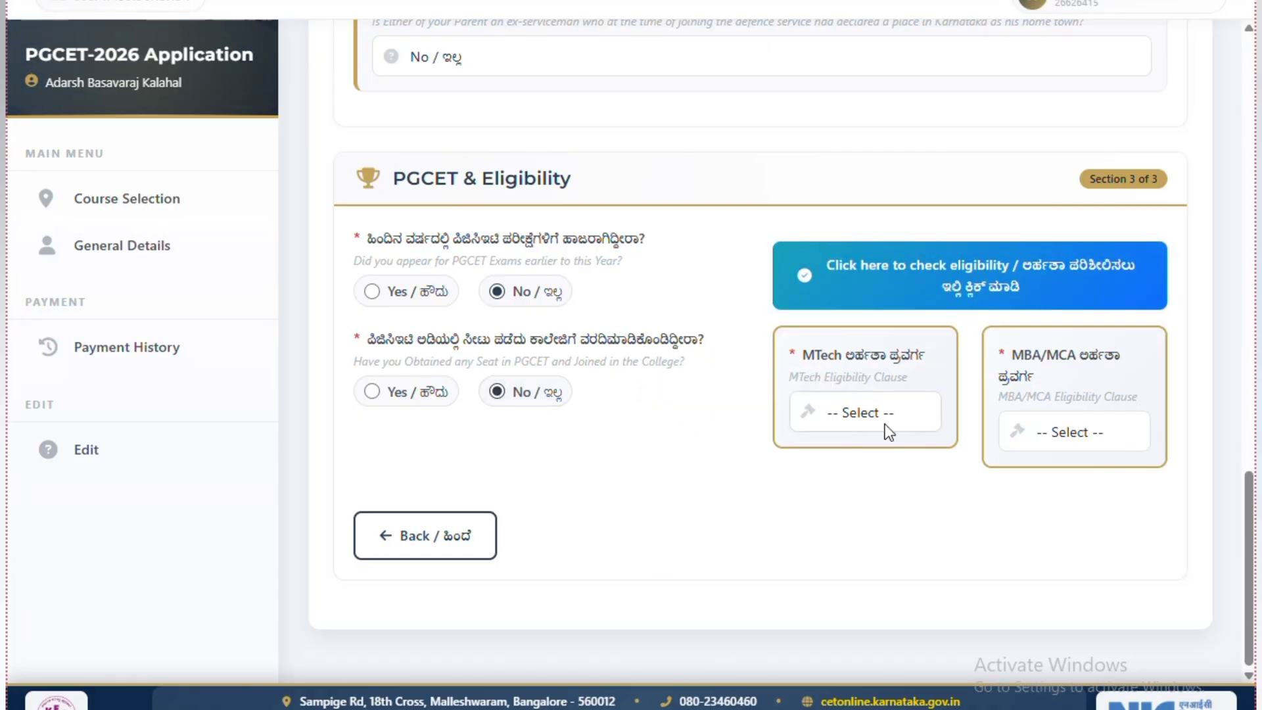
# Set the MBA/MCA eligibility clause to A - Clause - a, run the eligibility check and acknowledge its result
pyautogui.click(1075, 439)
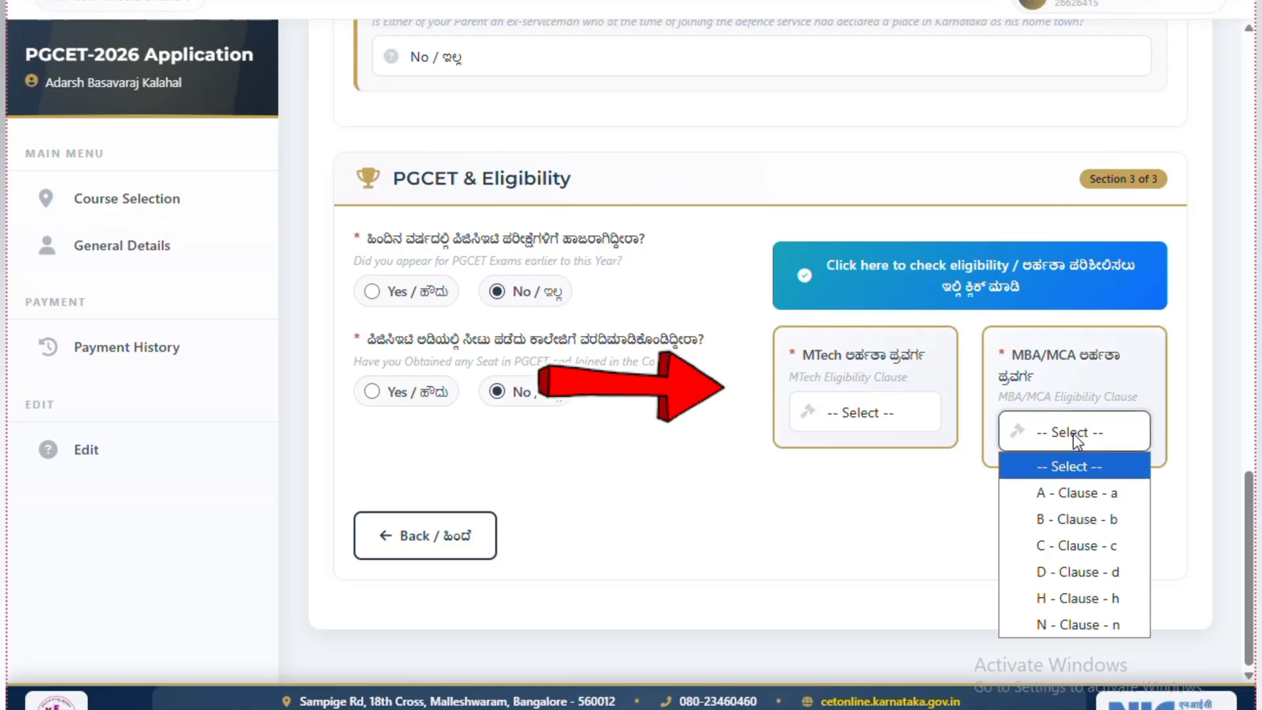
pyautogui.click(1077, 493)
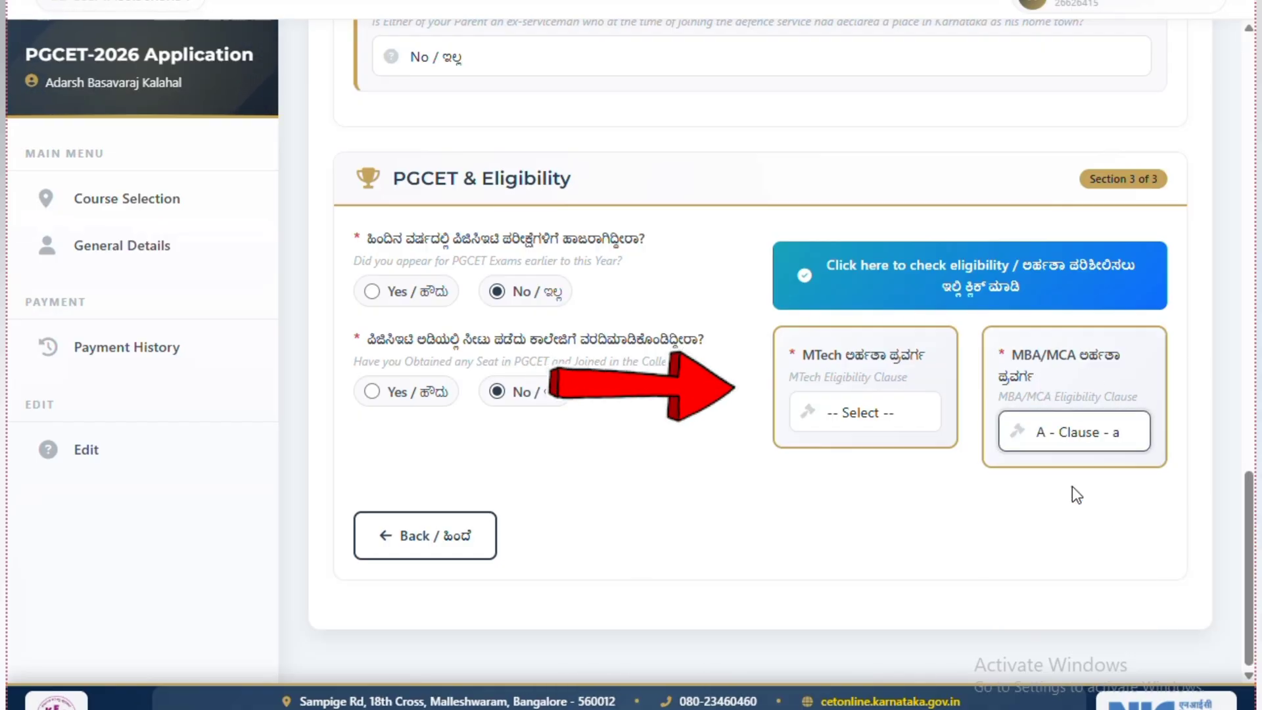
pyautogui.click(982, 266)
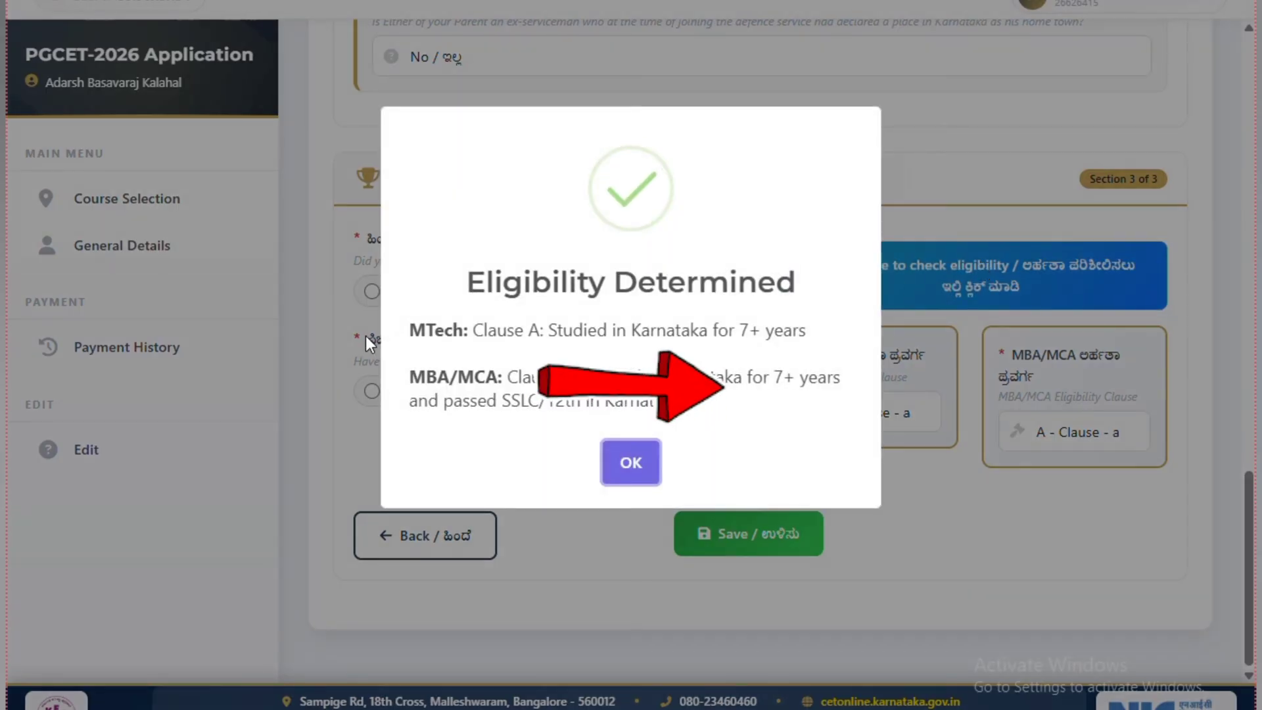
pyautogui.click(634, 466)
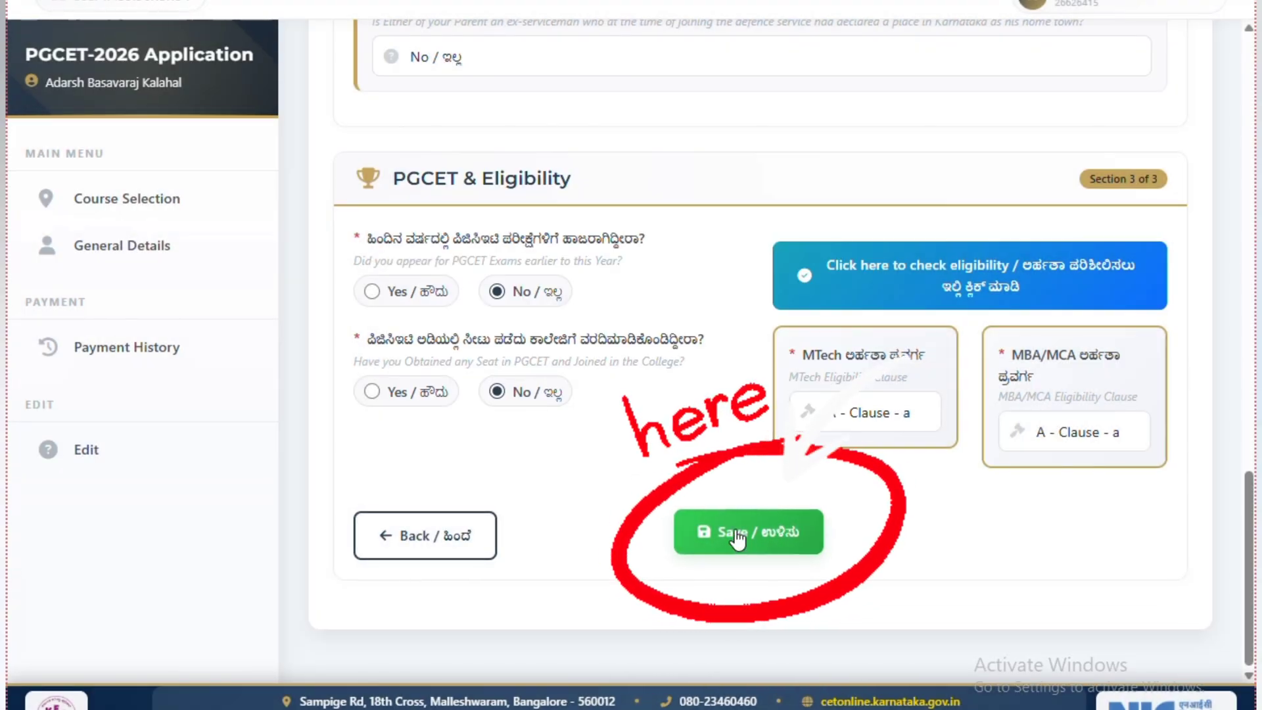
# Save the eligibility clause details and proceed to the Study Details stage
pyautogui.click(759, 543)
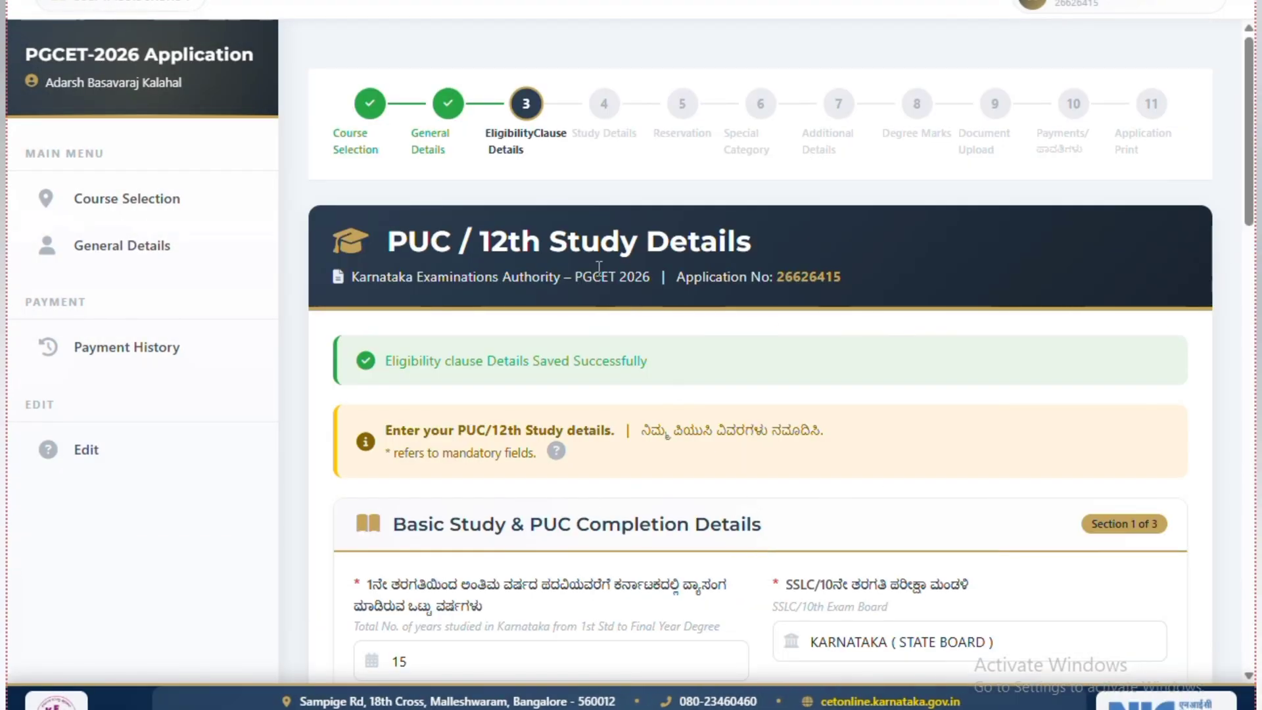
pyautogui.moveTo(385, 361); pyautogui.dragTo(743, 358)
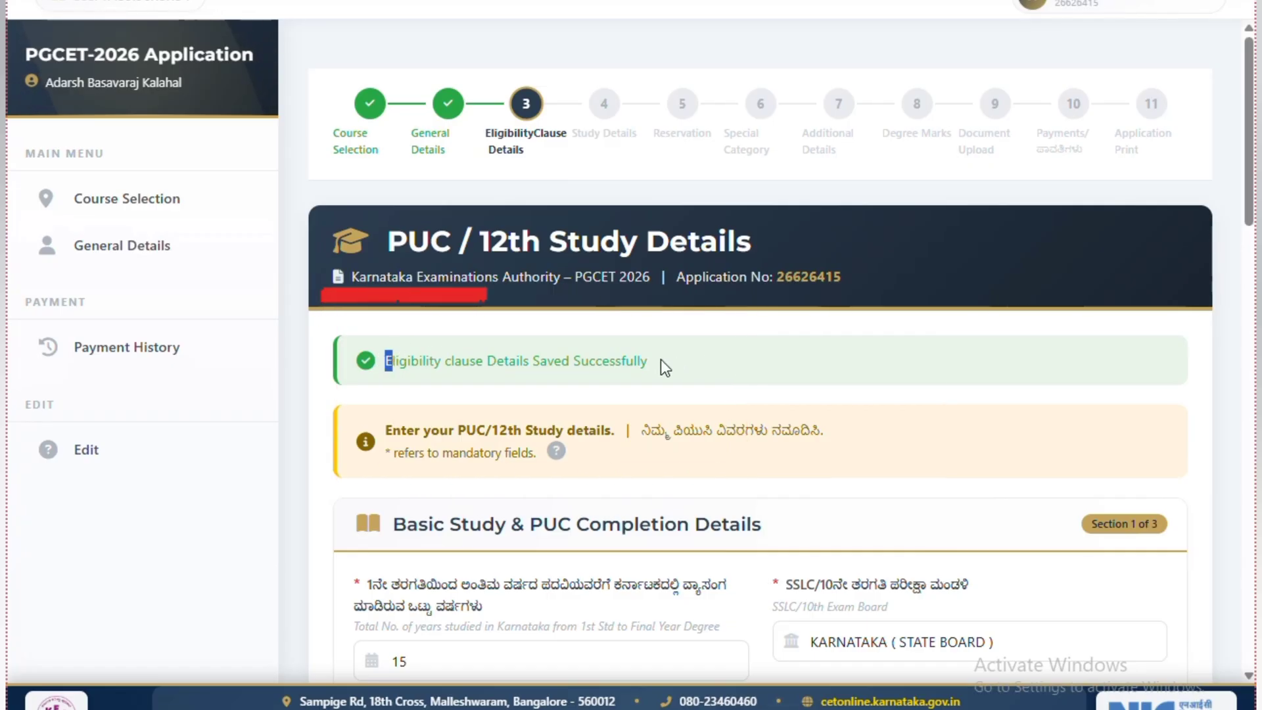
pyautogui.moveTo(658, 359); pyautogui.dragTo(684, 365)
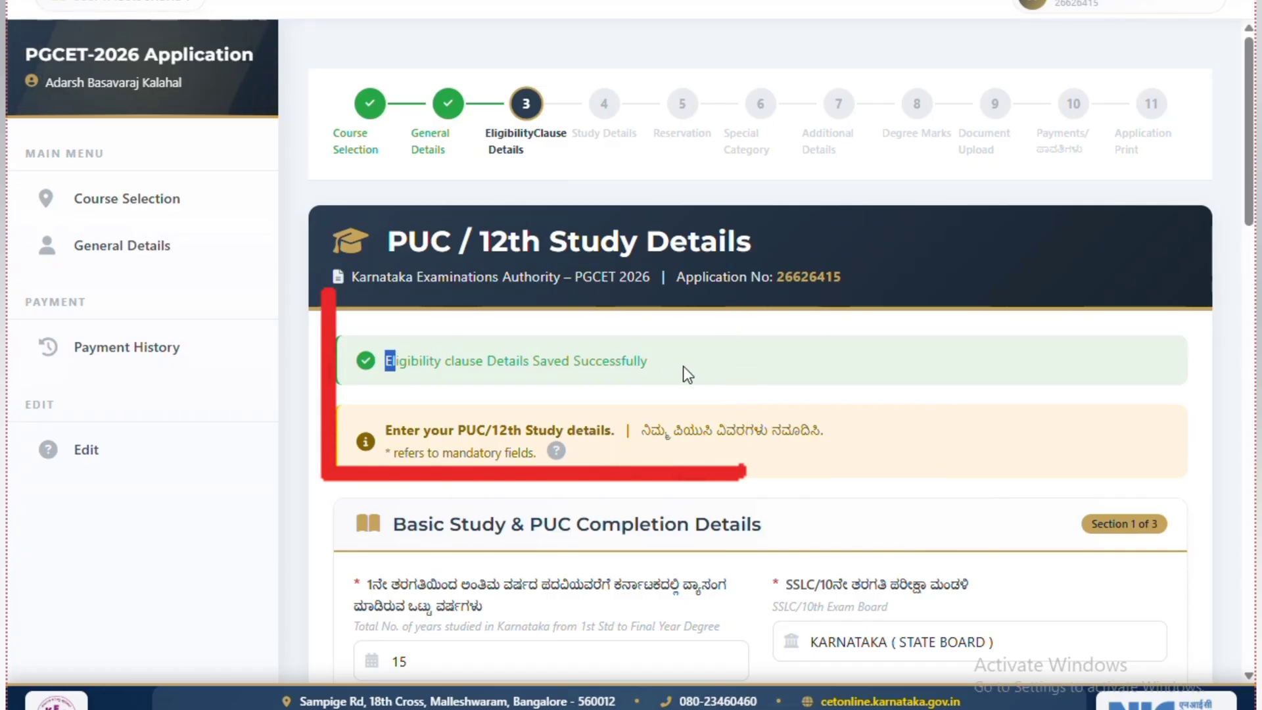
pyautogui.click(712, 400)
pyautogui.scroll(-10, 846, 406)
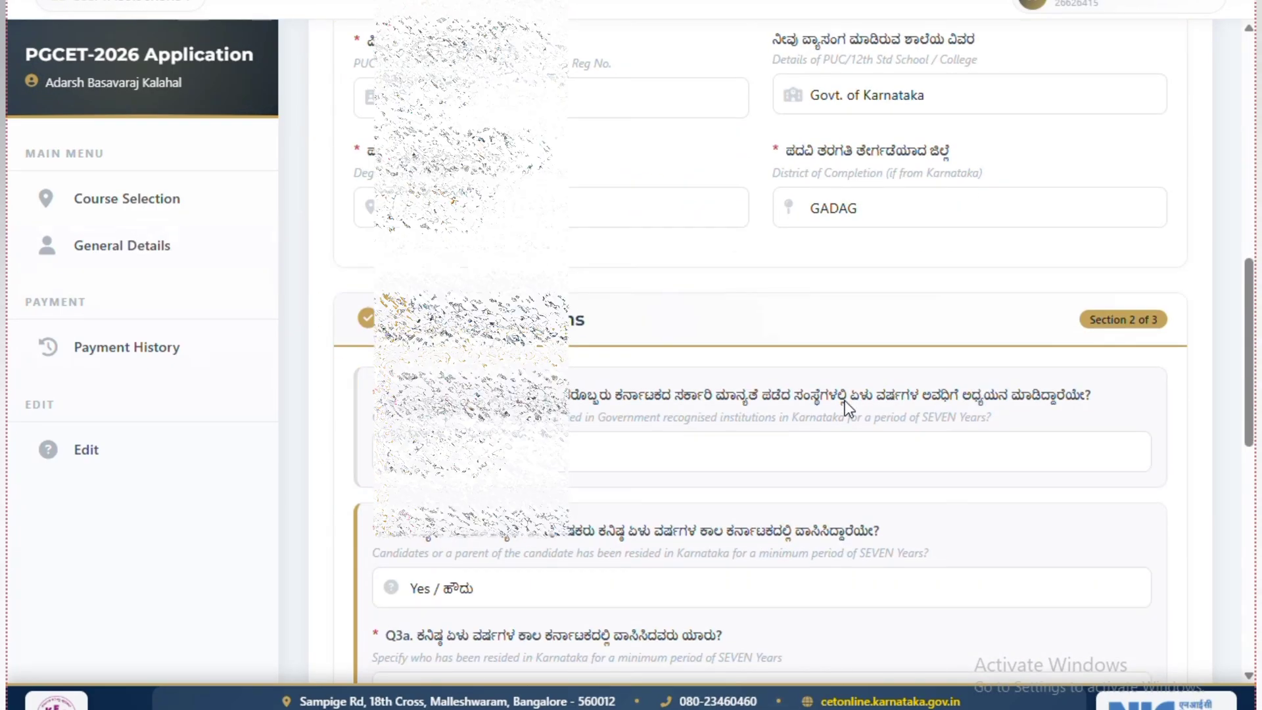
pyautogui.scroll(-5, 845, 401)
pyautogui.scroll(-5, 847, 402)
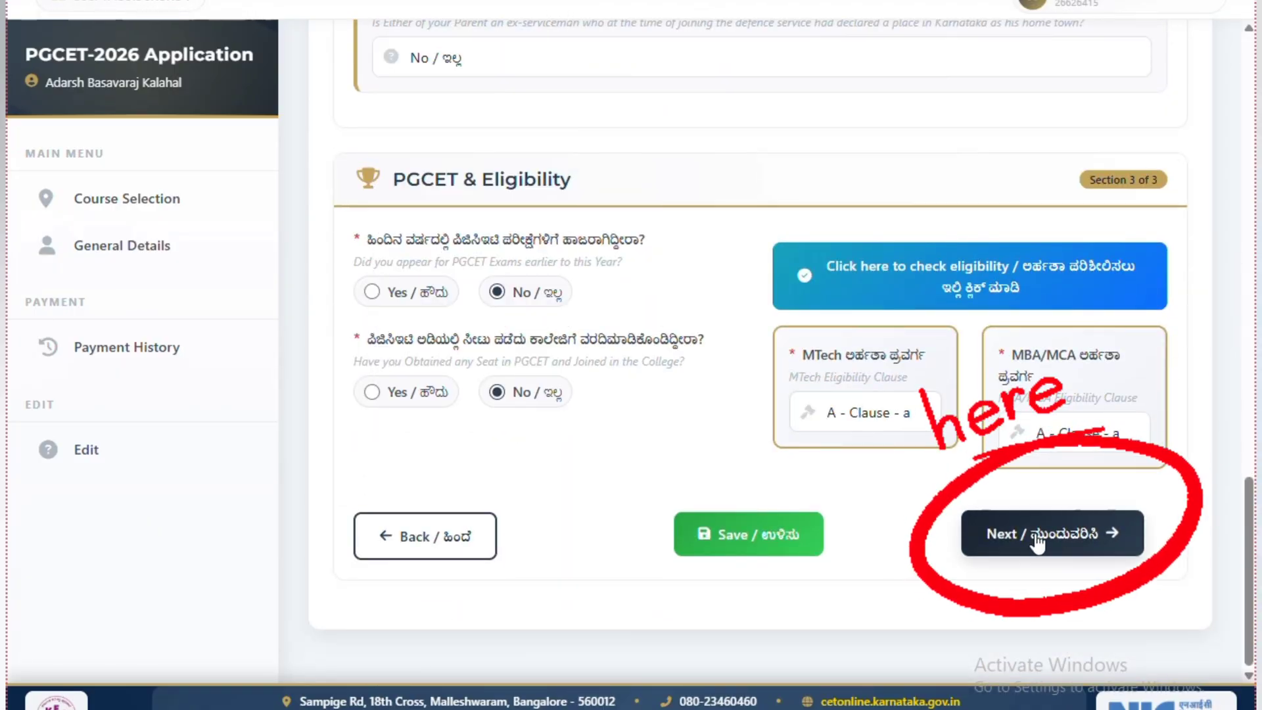
pyautogui.click(1092, 543)
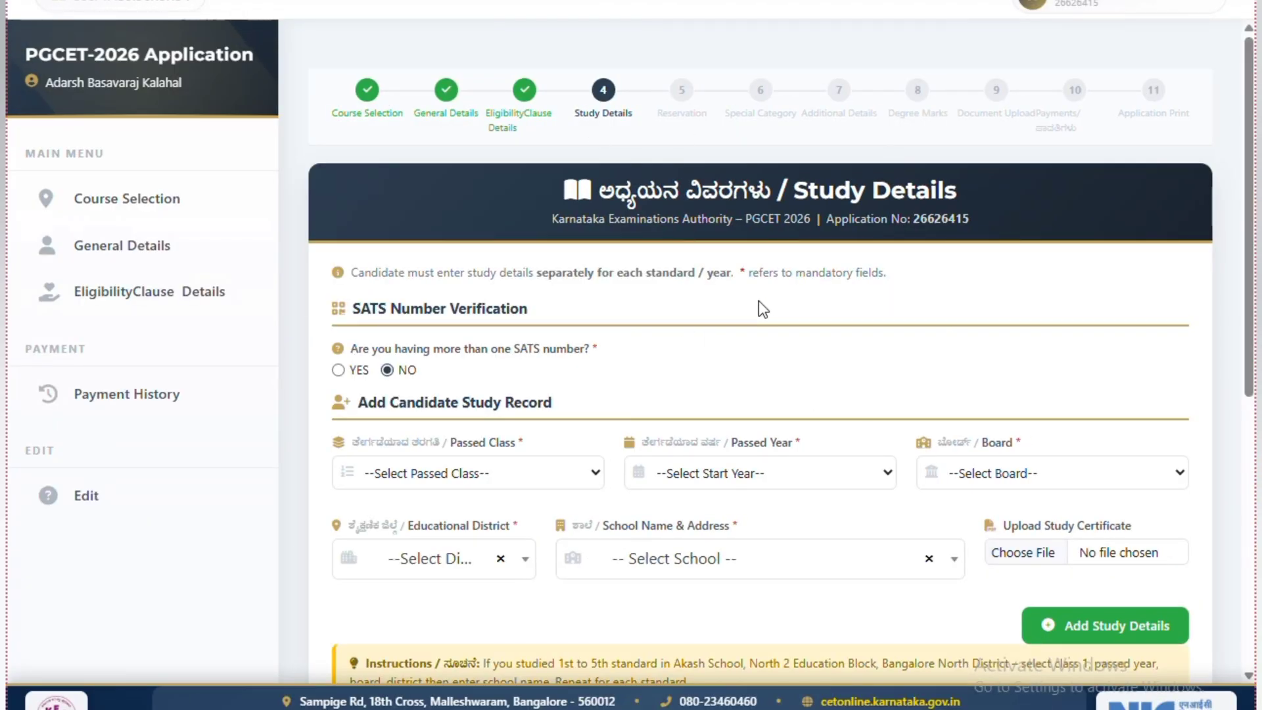
# In a new candidate study record, set the passed class to 1, passed year to 2010 and board to KARNATAKA ( STATE BOARD )
pyautogui.scroll(-2, 805, 295)
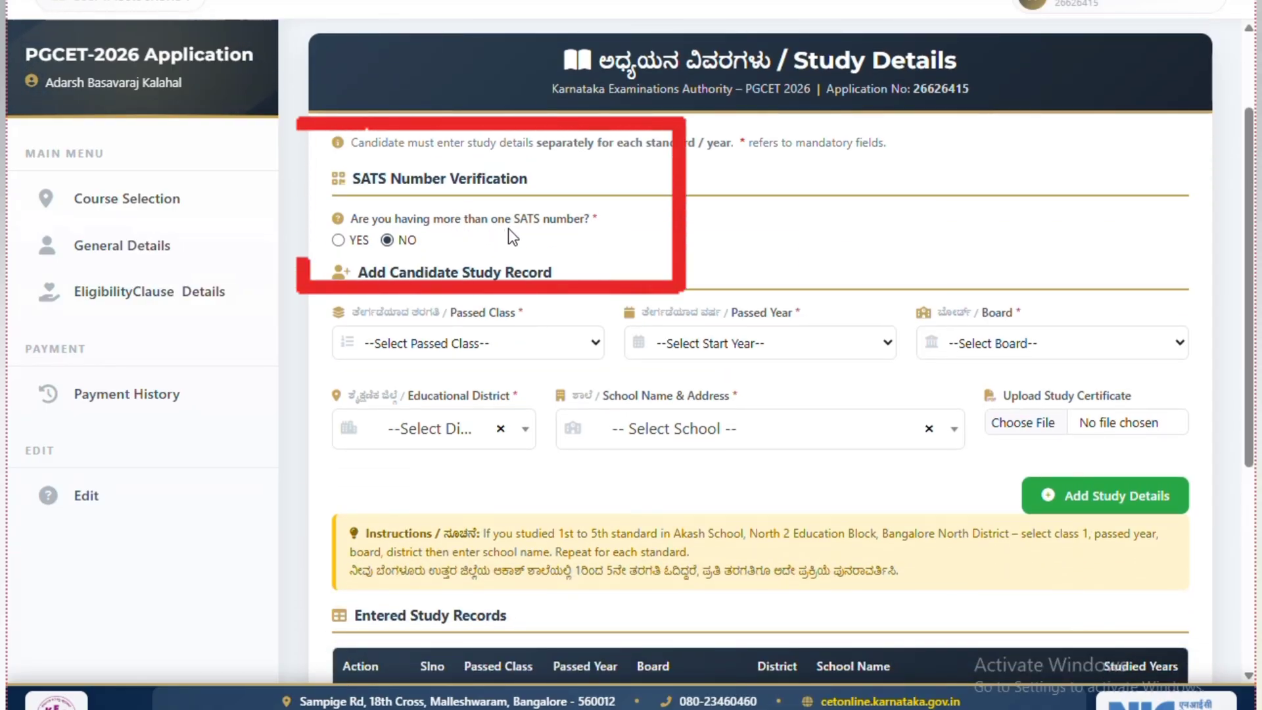
pyautogui.scroll(-1, 697, 230)
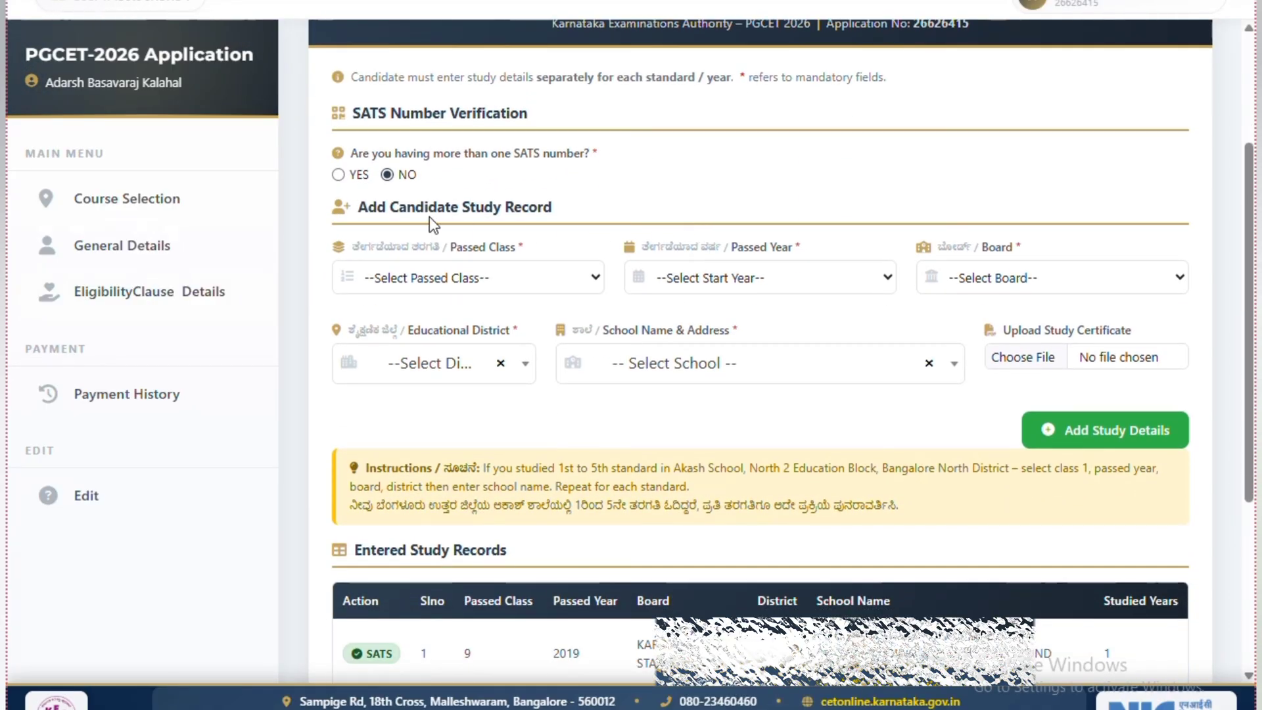
pyautogui.moveTo(363, 214); pyautogui.dragTo(611, 211)
pyautogui.click(612, 210)
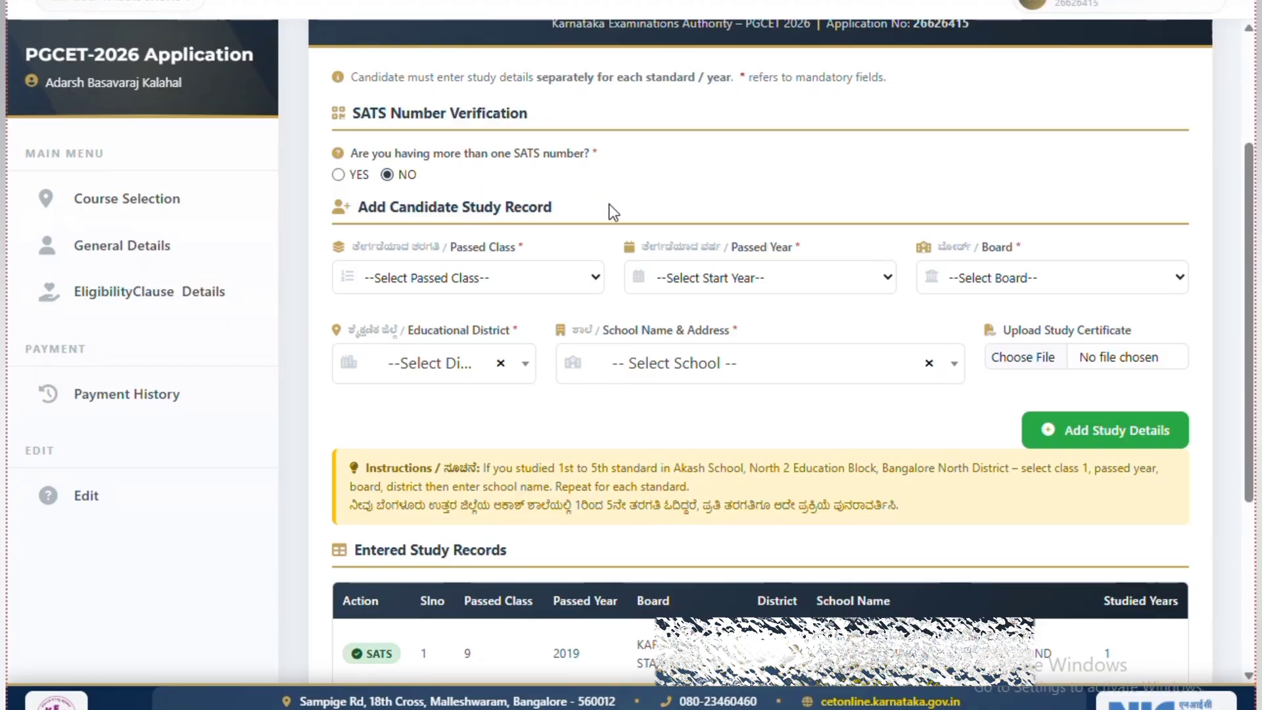
pyautogui.scroll(-5, 604, 204)
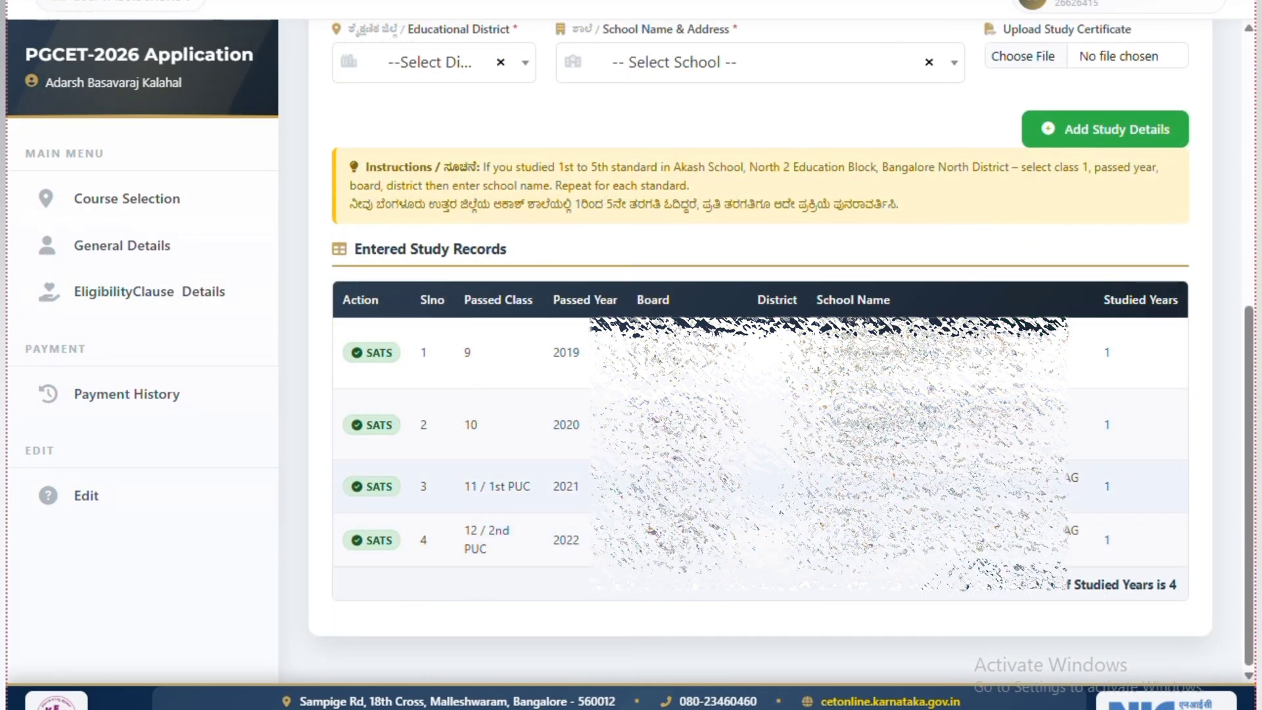
pyautogui.scroll(5, 436, 332)
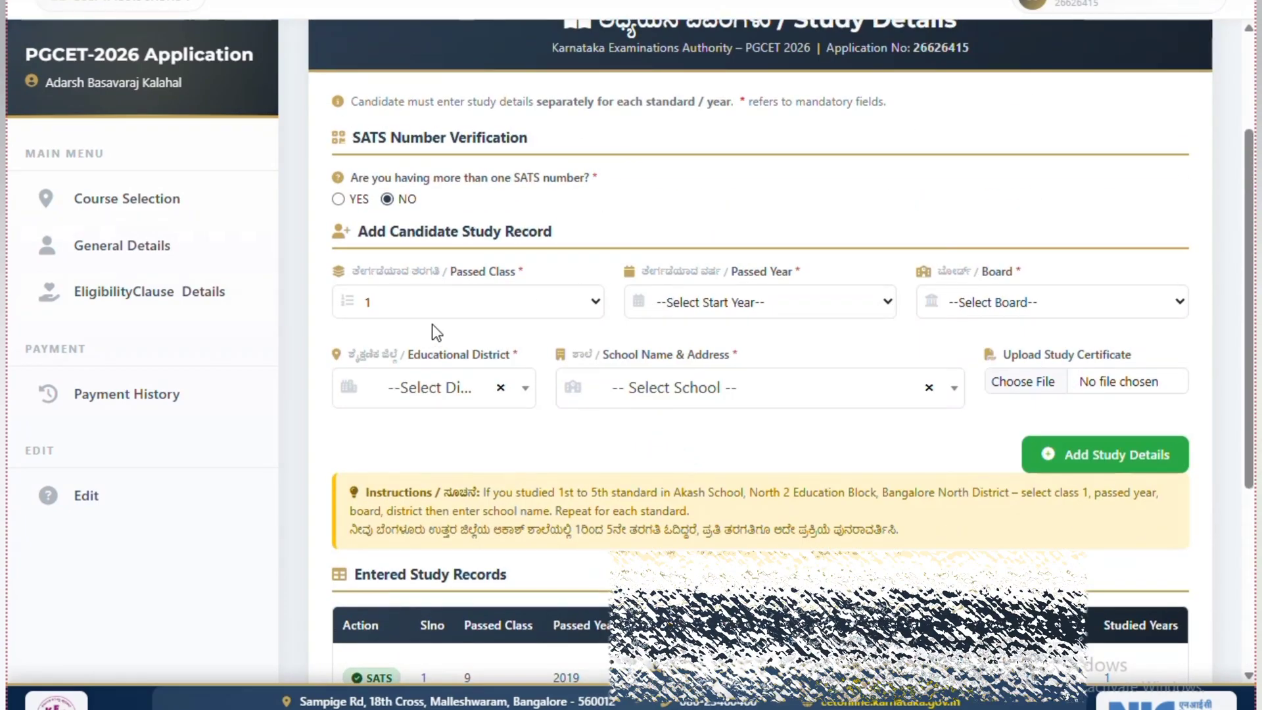
pyautogui.scroll(-1, 473, 283)
pyautogui.click(745, 249)
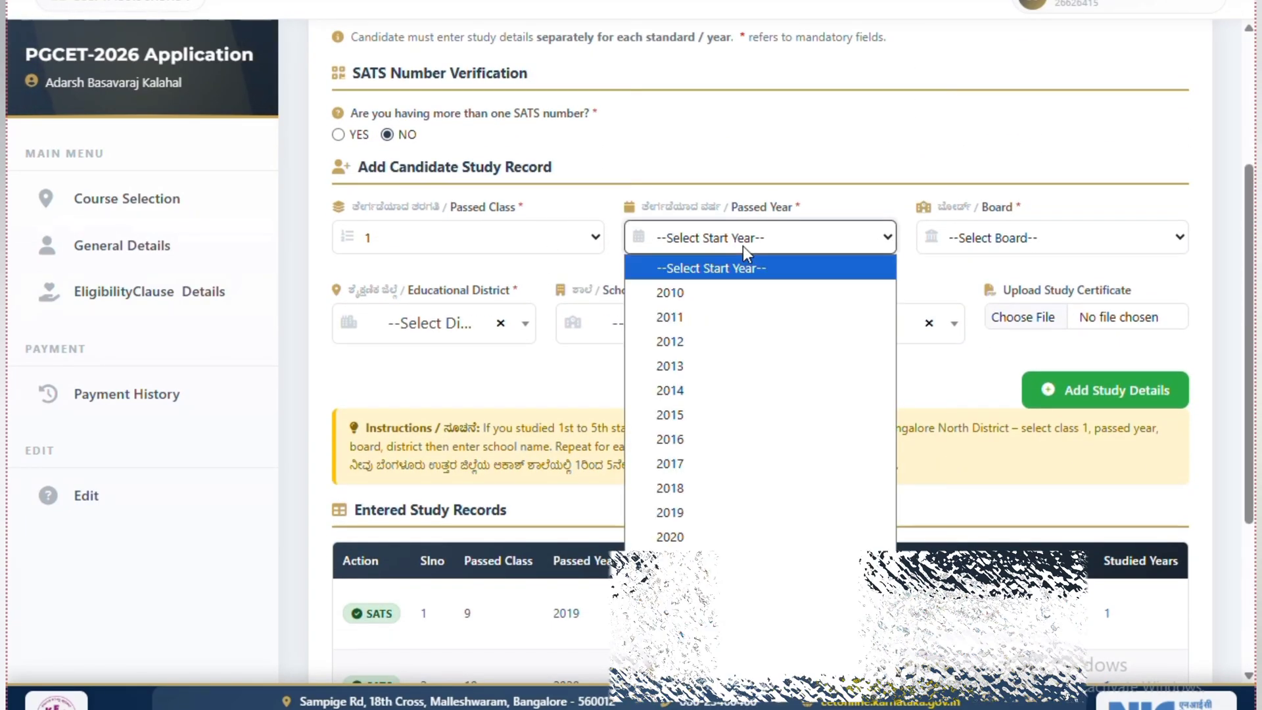
pyautogui.click(714, 294)
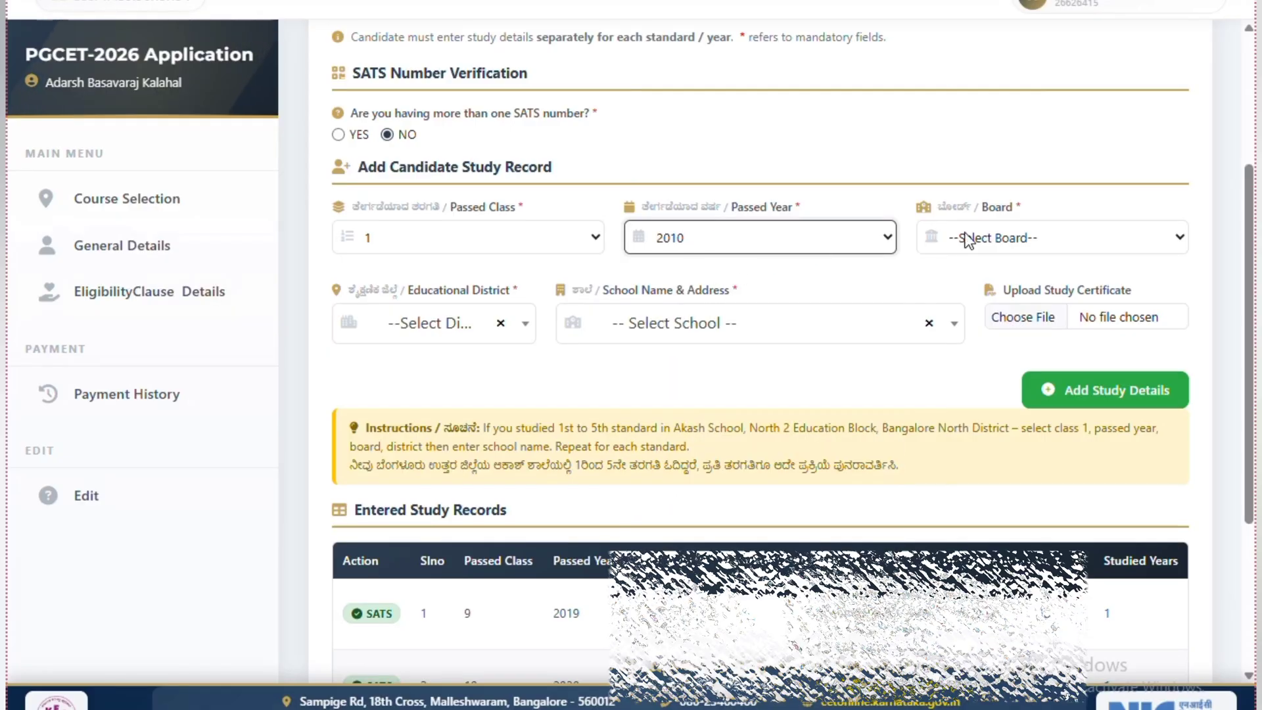
pyautogui.click(1008, 239)
pyautogui.click(978, 285)
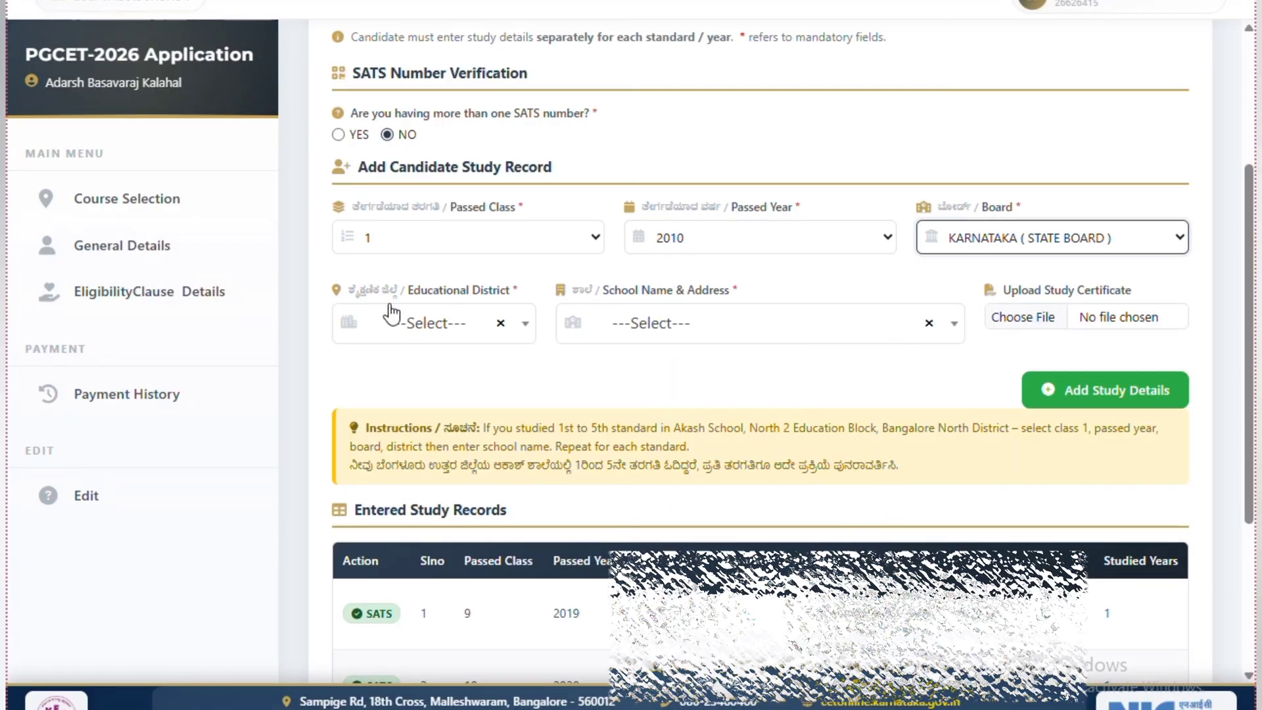
# Set the educational district of the class 1 study record to GADAG
pyautogui.click(424, 335)
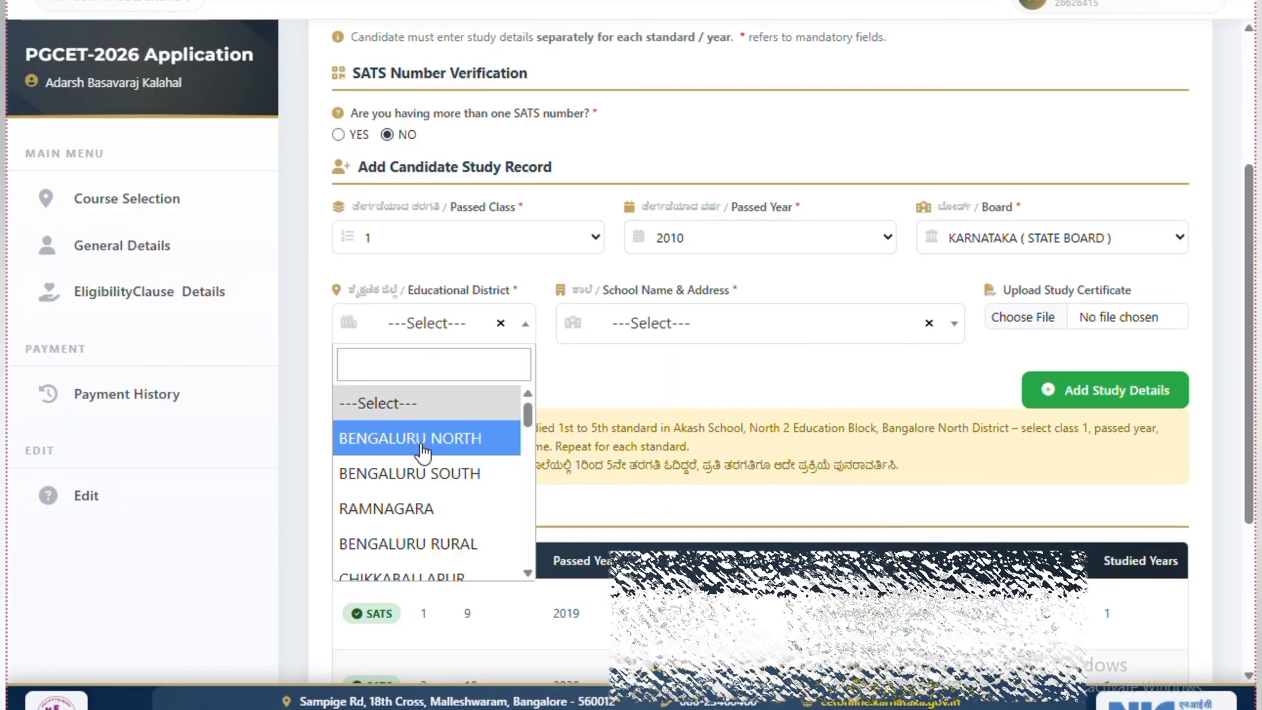
pyautogui.scroll(-3, 424, 441)
pyautogui.scroll(-3, 426, 487)
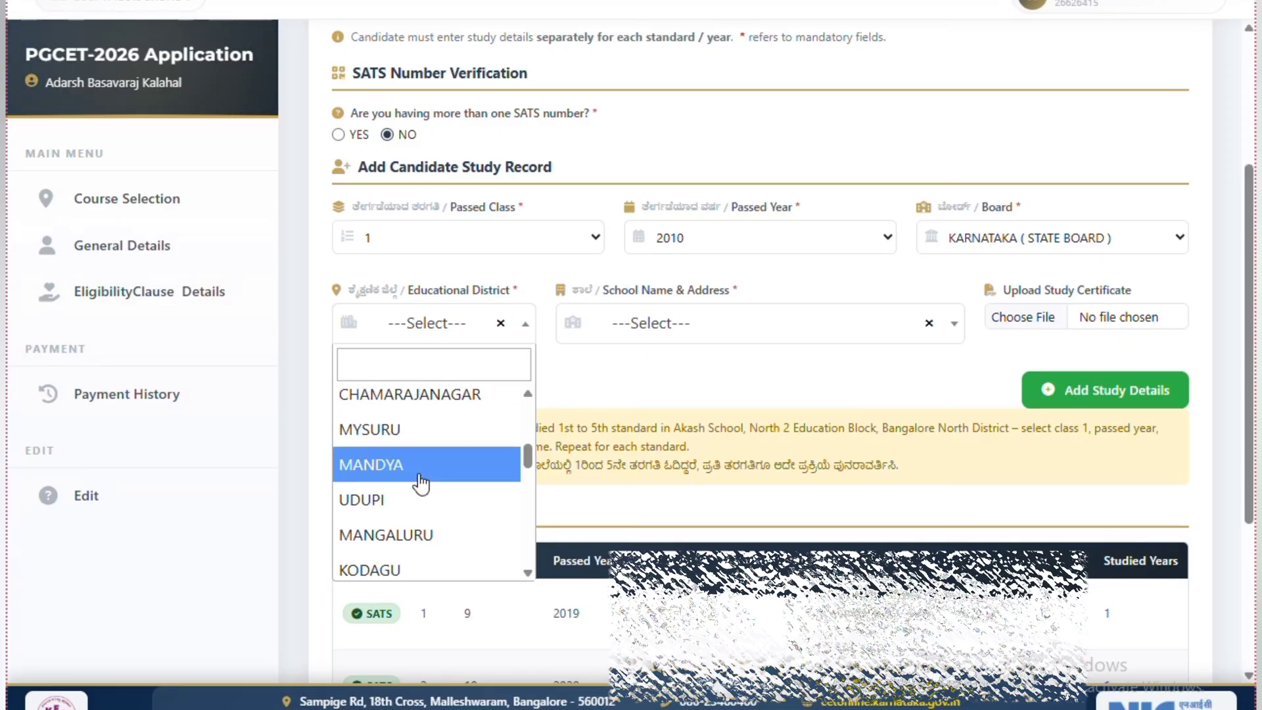
pyautogui.scroll(-5, 421, 484)
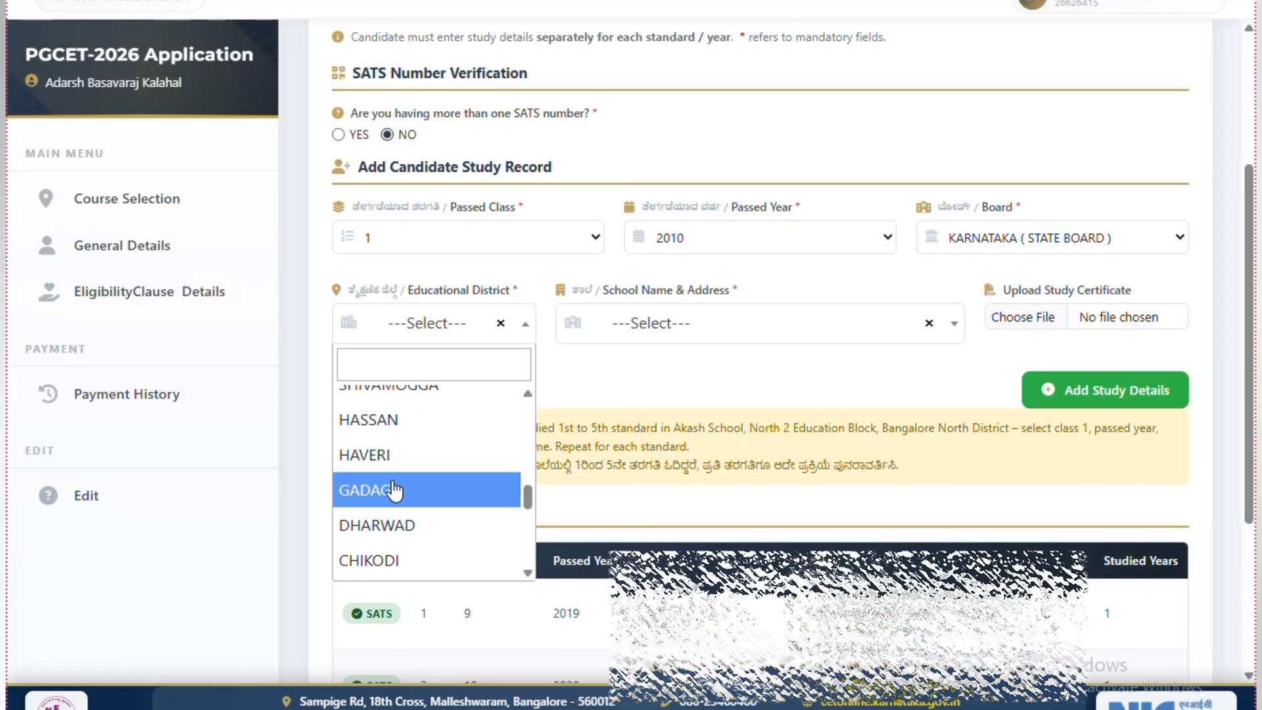
pyautogui.click(394, 490)
# Choose Others as the class 1 school and enter "SRI AMARESHWARA HIGH SCHOOL SHIROL GADAG" as its name and address
pyautogui.click(679, 337)
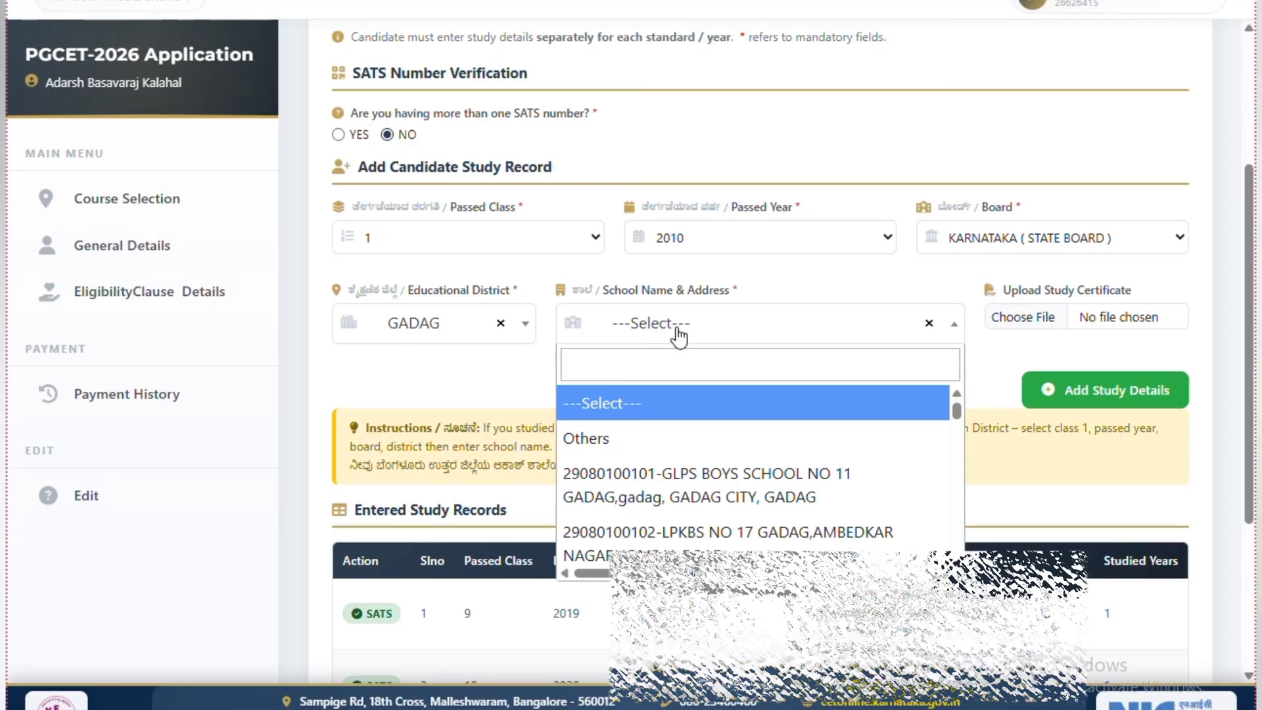
pyautogui.click(654, 440)
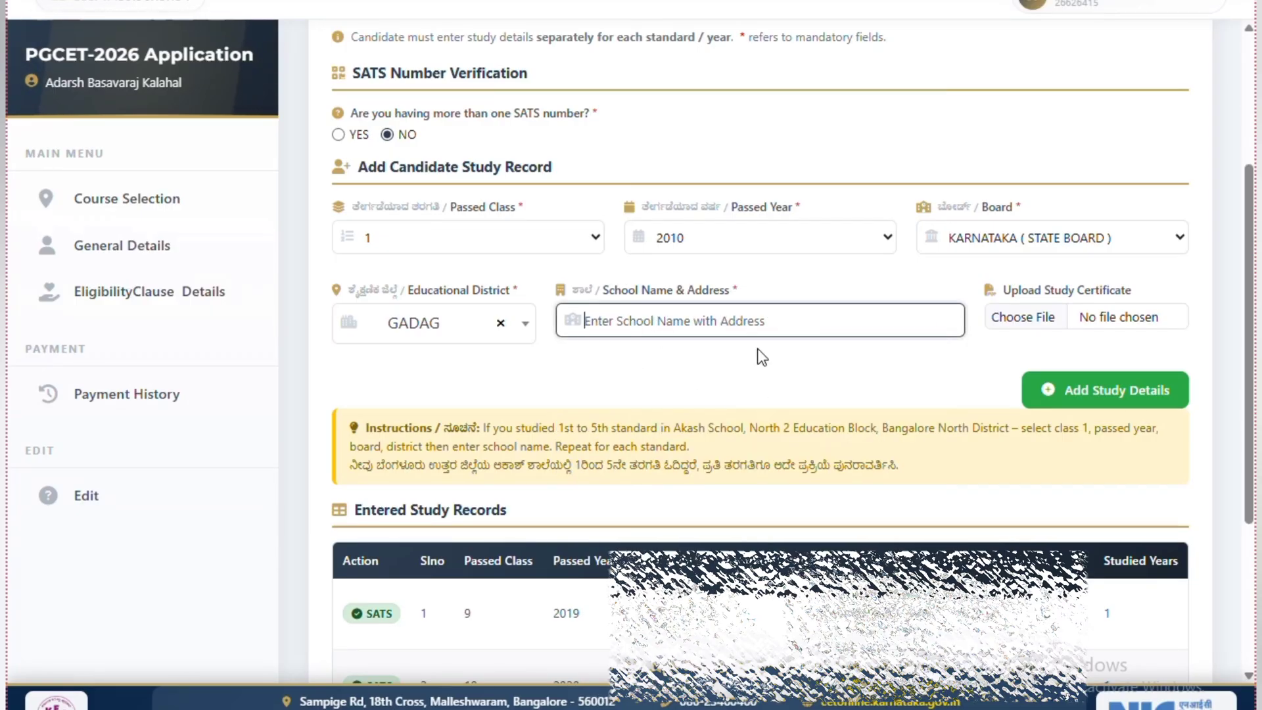
pyautogui.write('s')
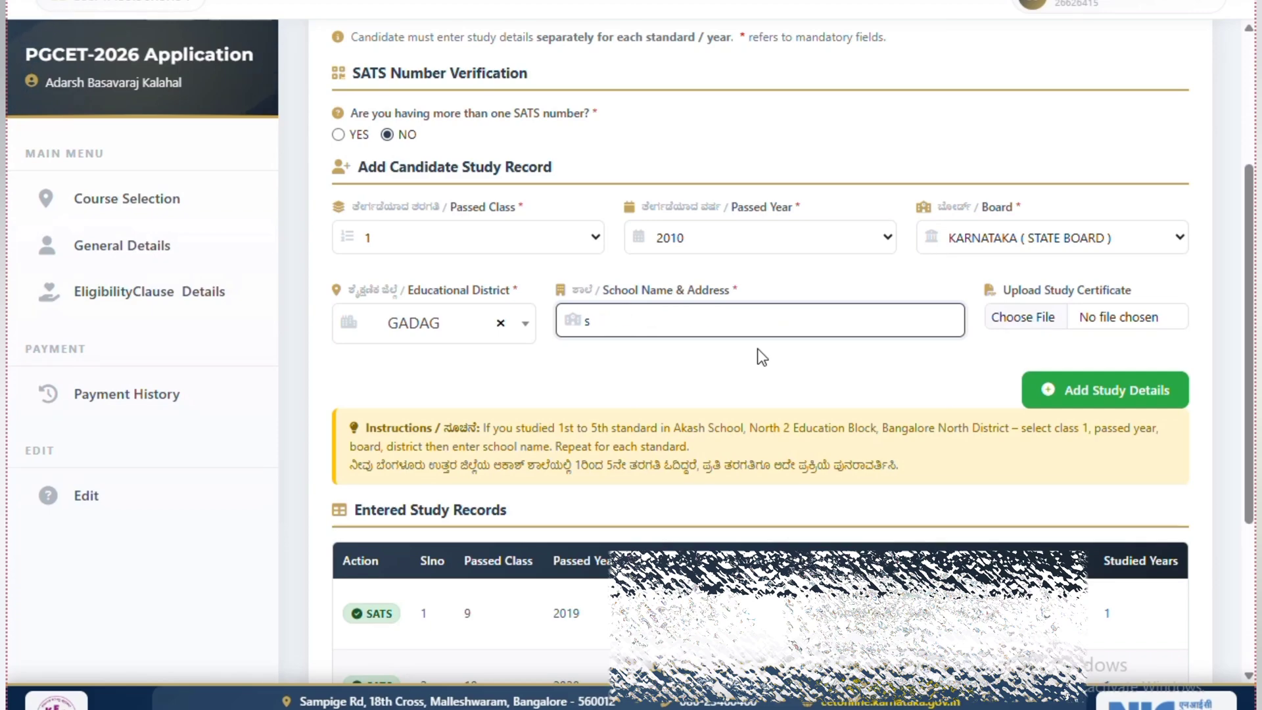
pyautogui.press('BackSpace')
pyautogui.write('sRI A')
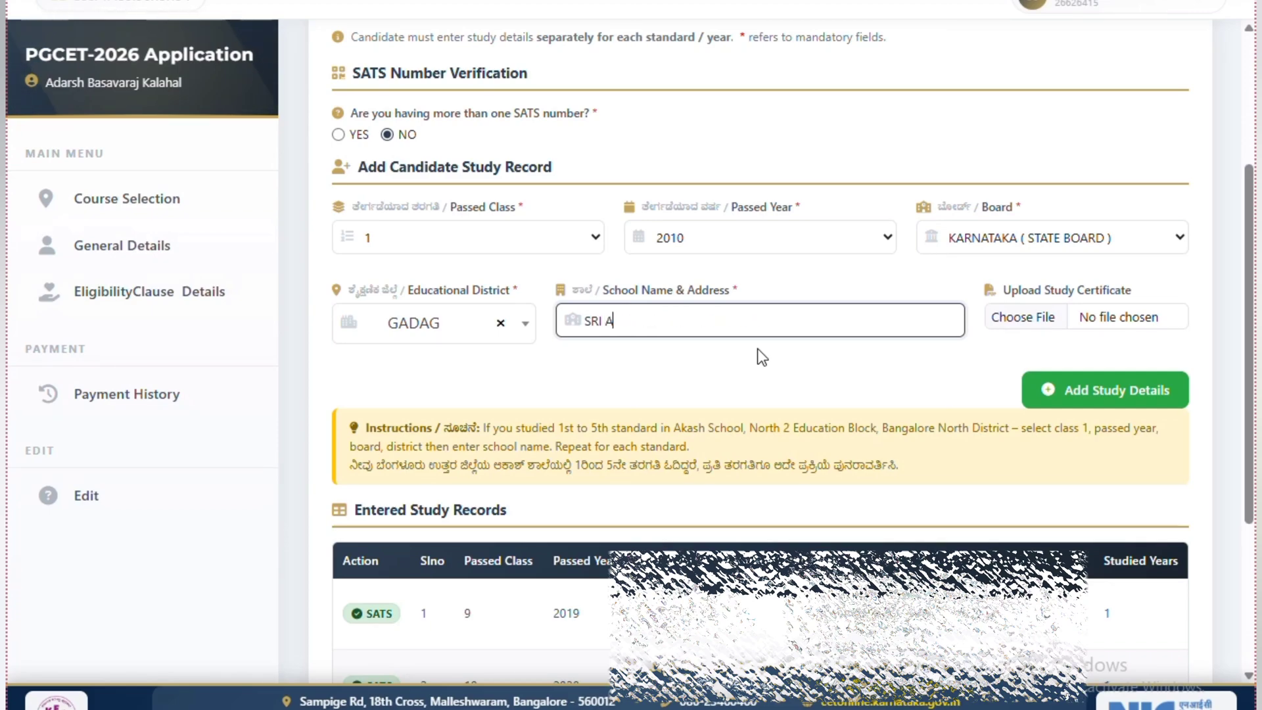
pyautogui.write('MARES')
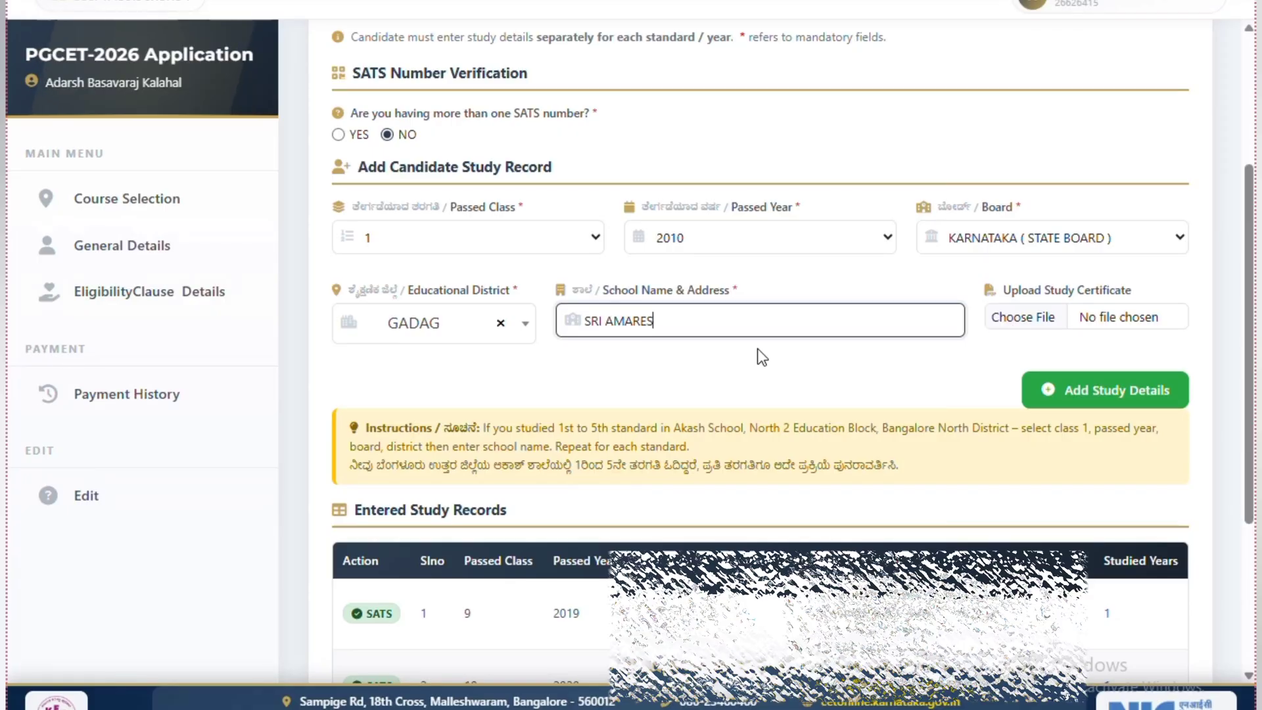
pyautogui.write('HWARA ')
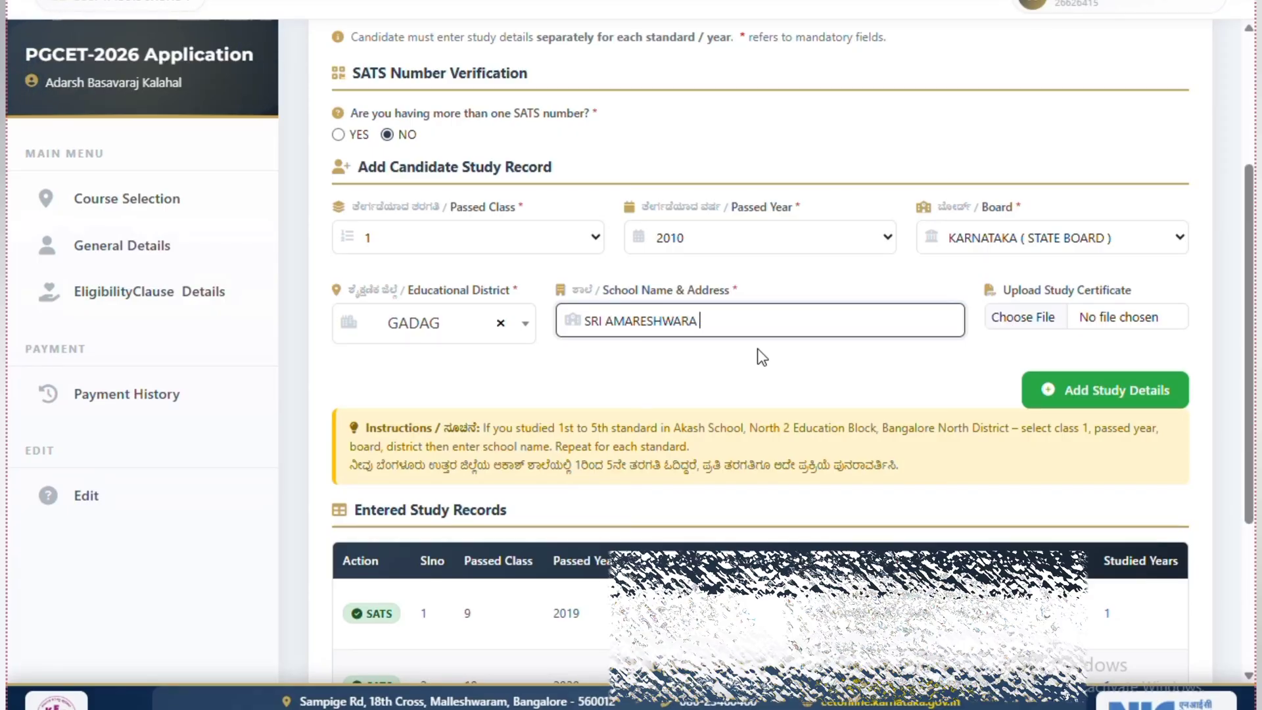
pyautogui.write('H')
pyautogui.press('BackSpace')
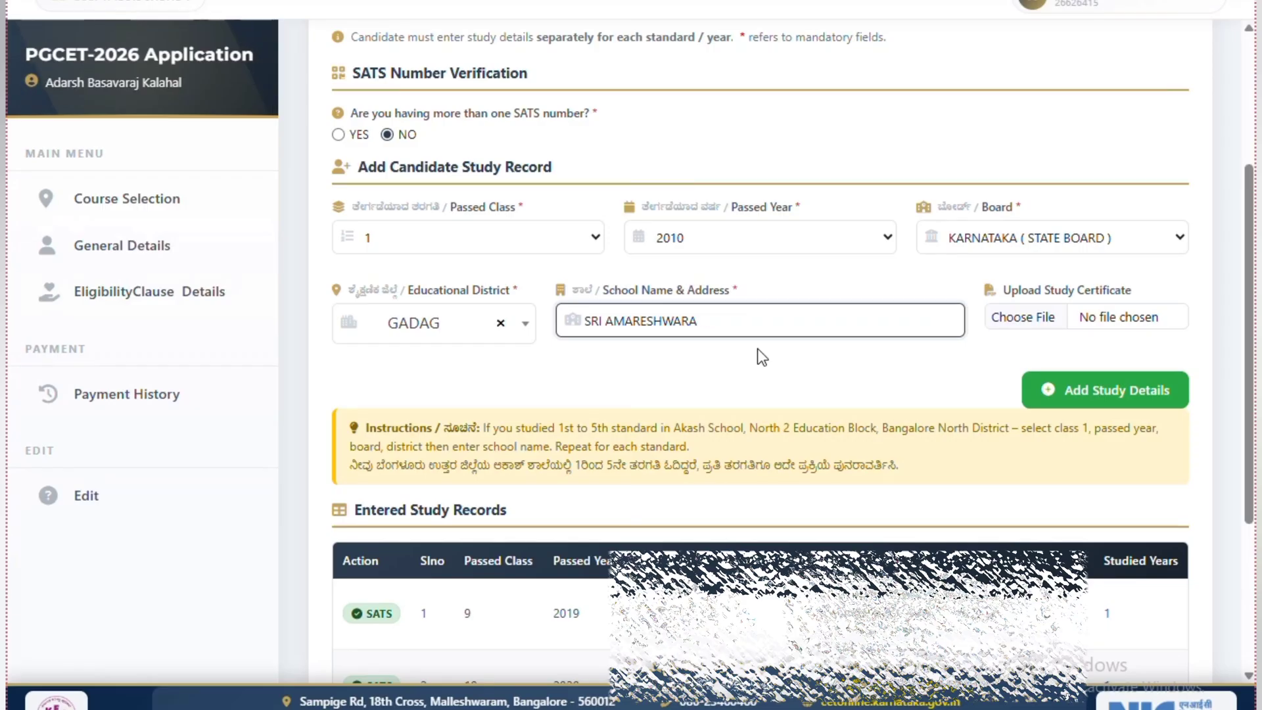
pyautogui.write('HIGH SCHOOL')
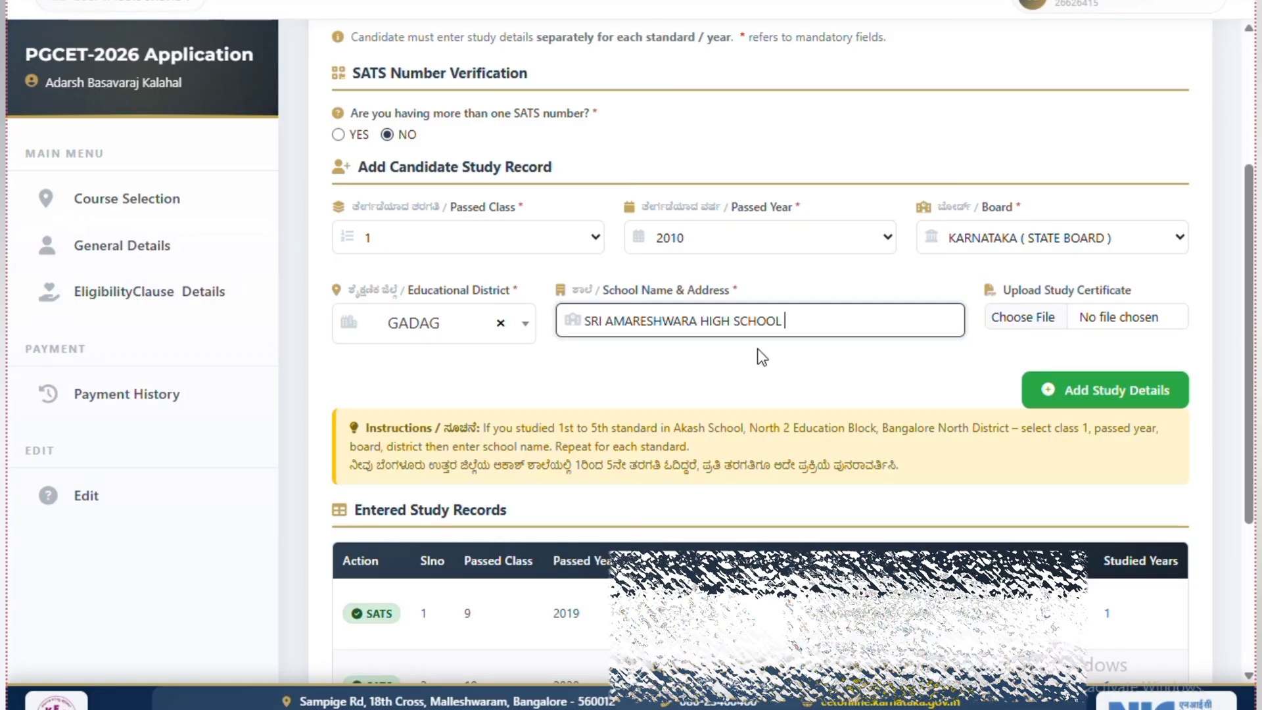
pyautogui.write('SHIROL')
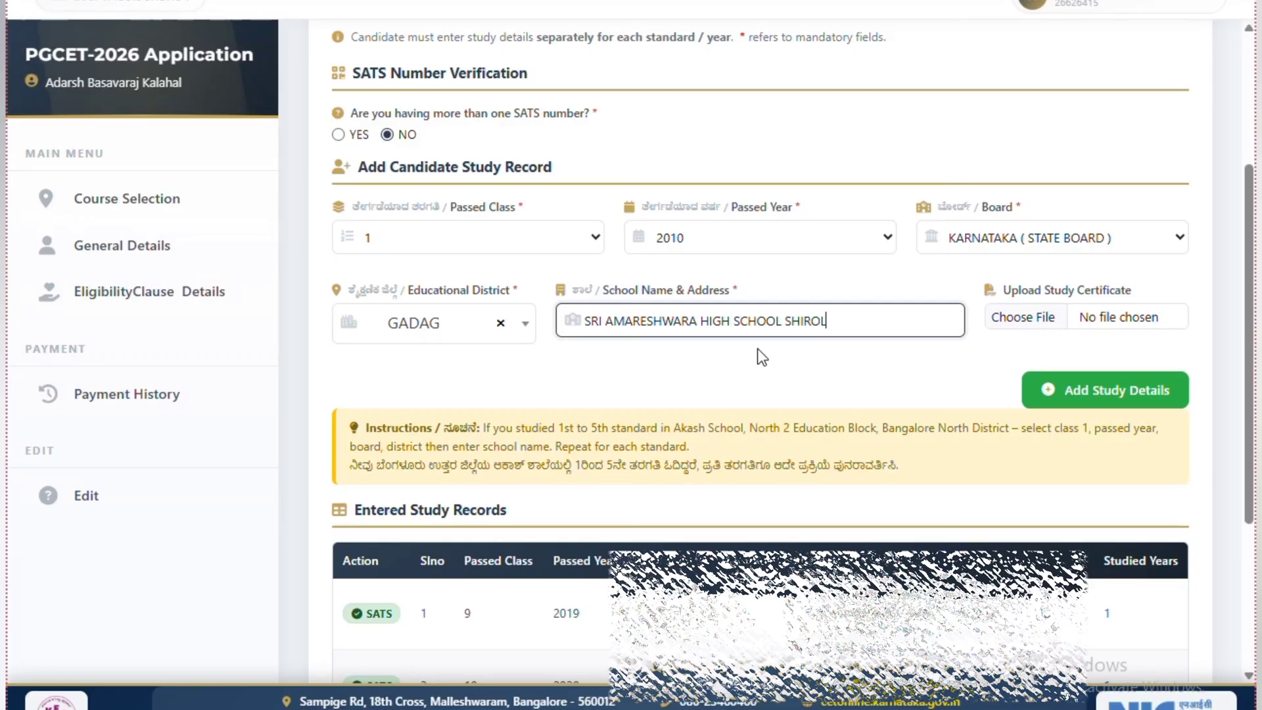
pyautogui.write(' GA')
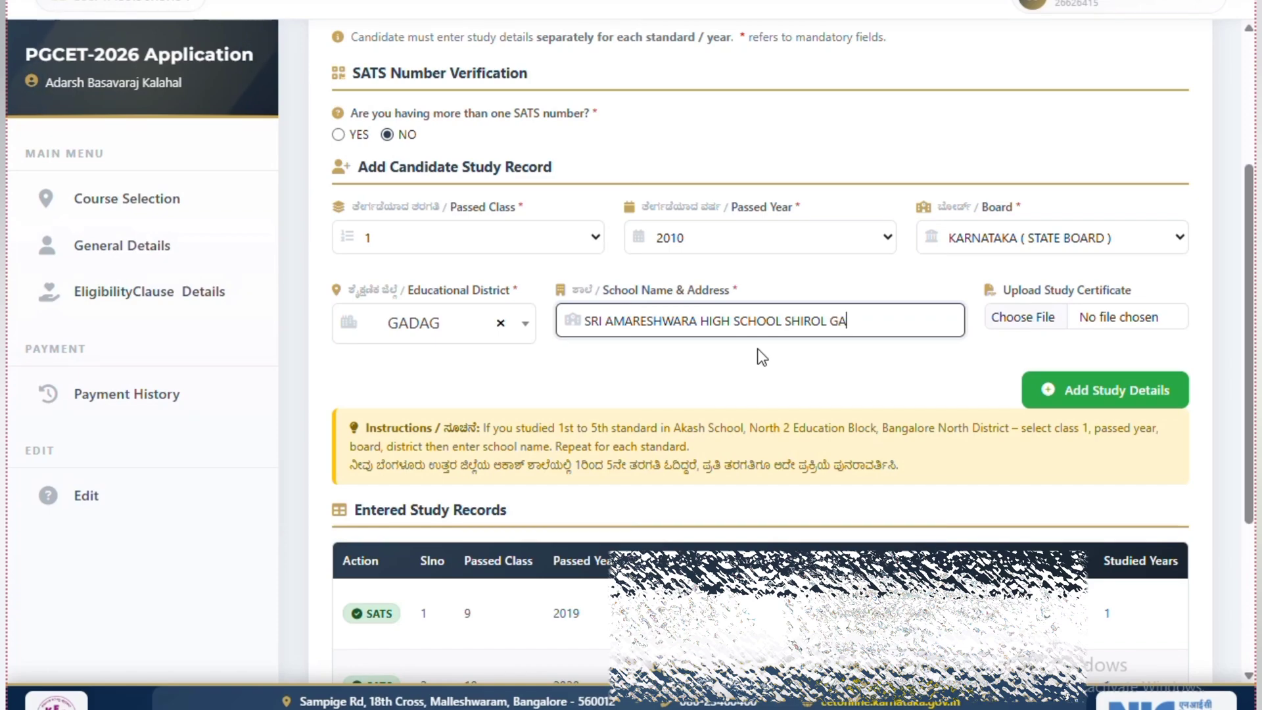
pyautogui.write('DAG')
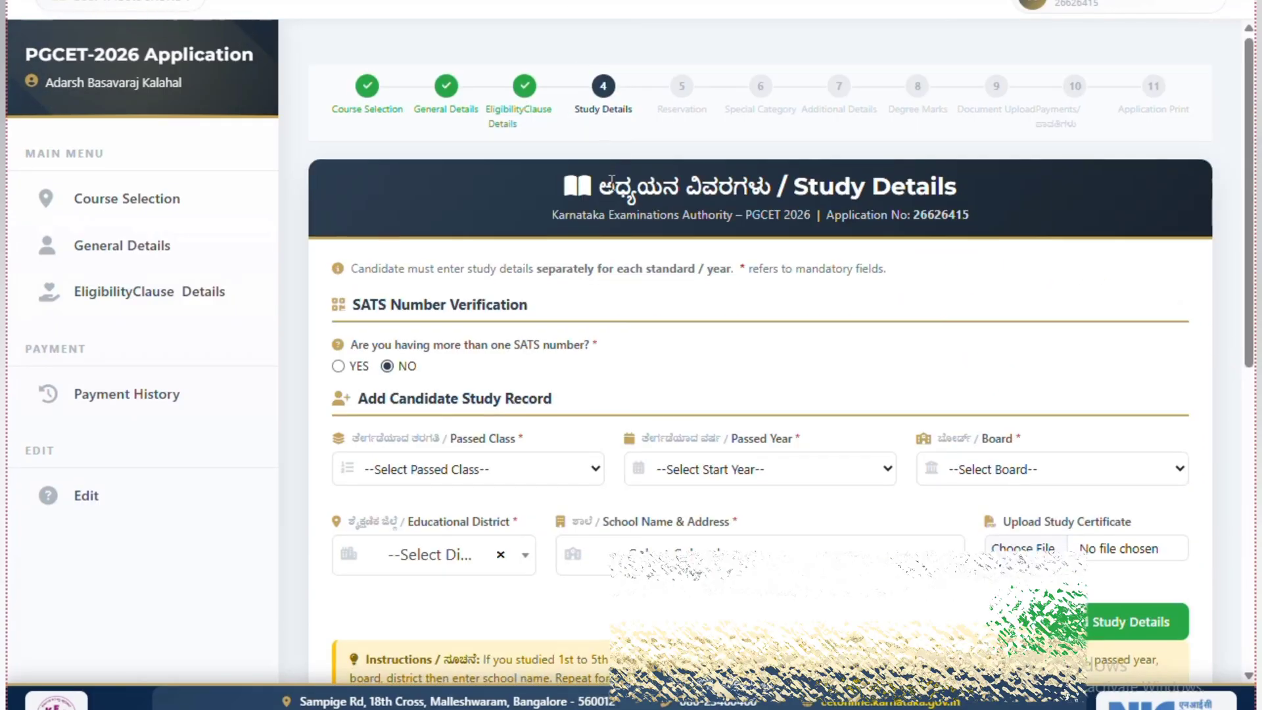
# In a new study record, set the passed class to 3, passed year to 2012 and board to KARNATAKA ( STATE BOARD )
pyautogui.scroll(-3, 612, 182)
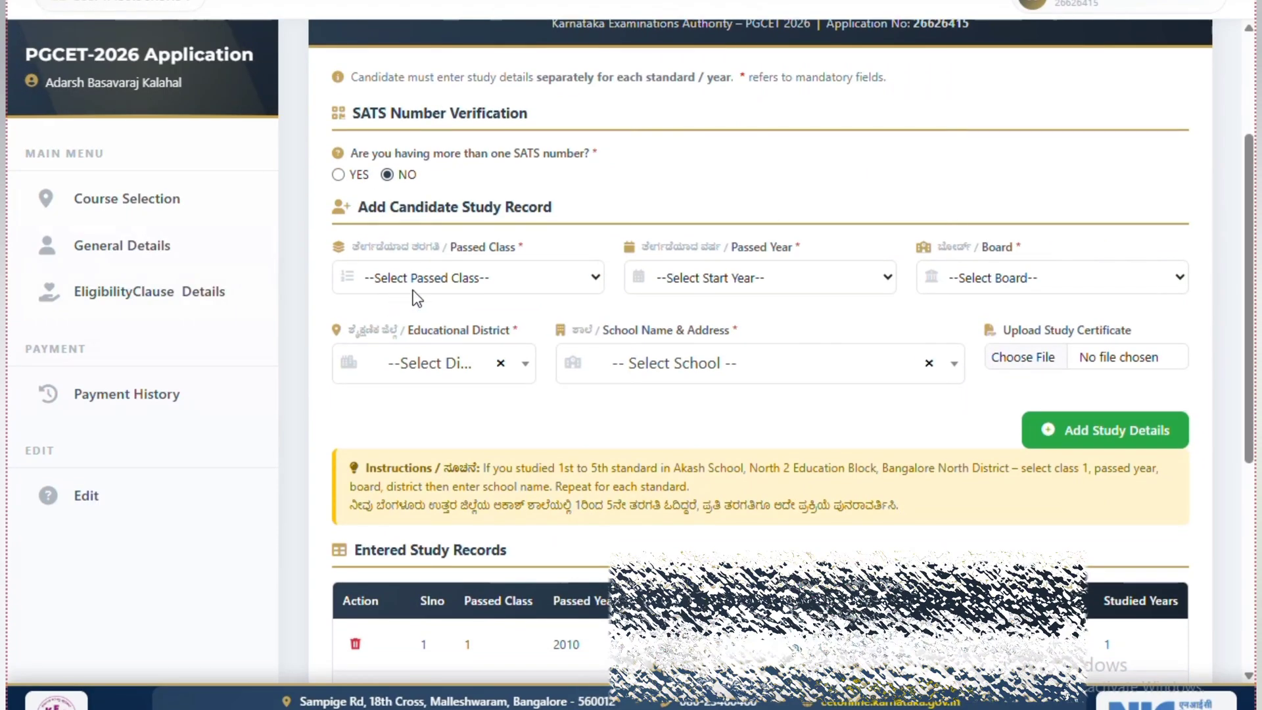
pyautogui.click(431, 278)
pyautogui.click(423, 332)
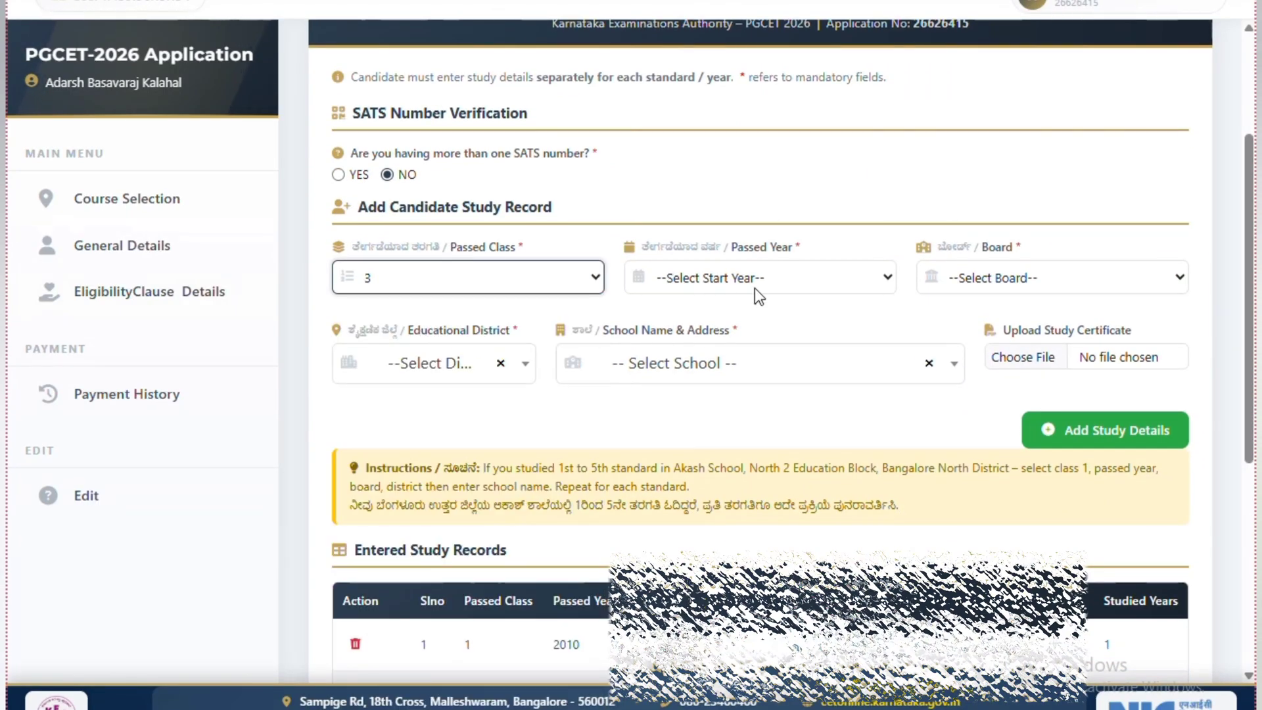
pyautogui.click(756, 279)
pyautogui.click(719, 334)
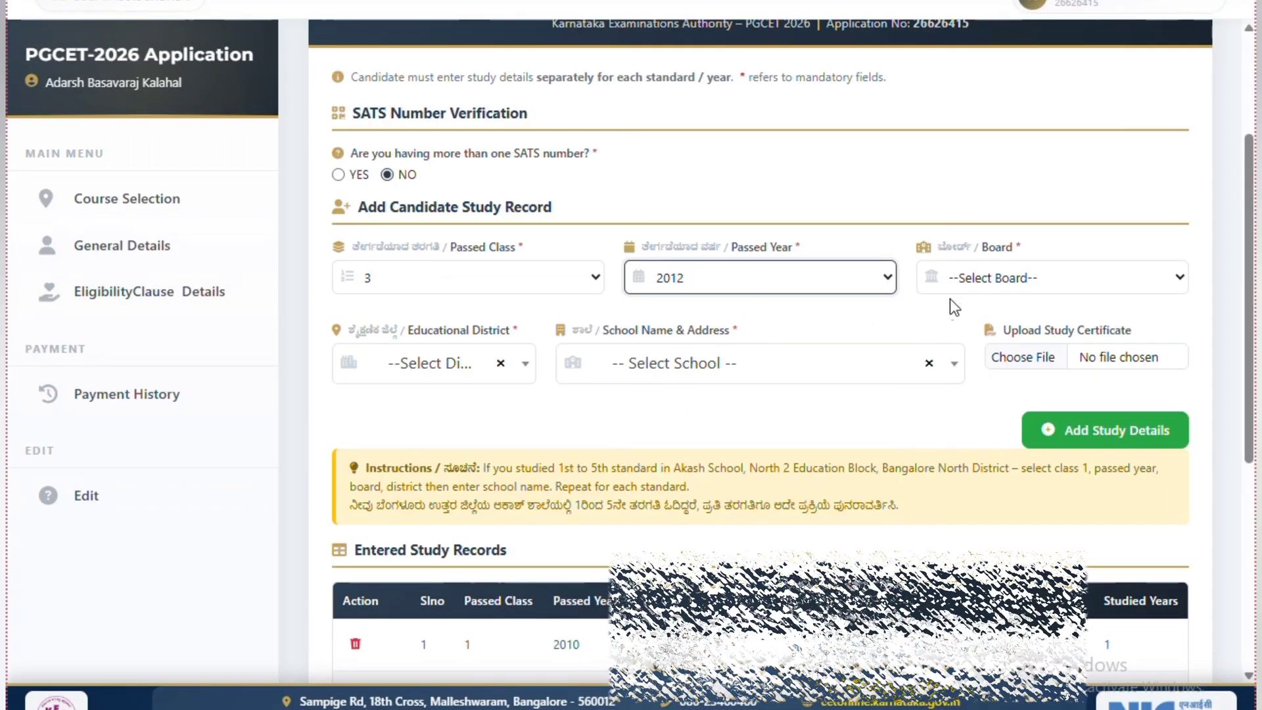
pyautogui.click(952, 282)
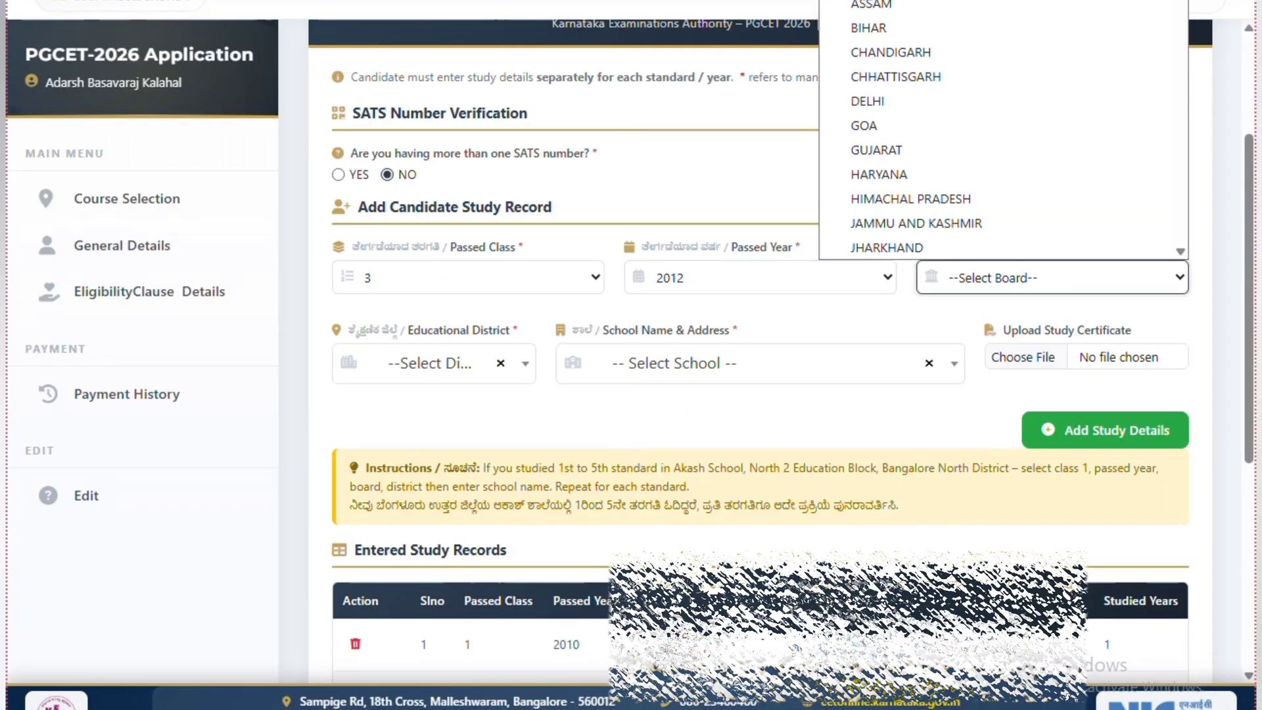
pyautogui.click(920, 3)
# For the class 3 record, set the district to GADAG and enter SRI AMARESHWARA HIGH SCHOOL SHIROL GADAG as an Others school
pyautogui.click(403, 363)
pyautogui.scroll(-1, 437, 477)
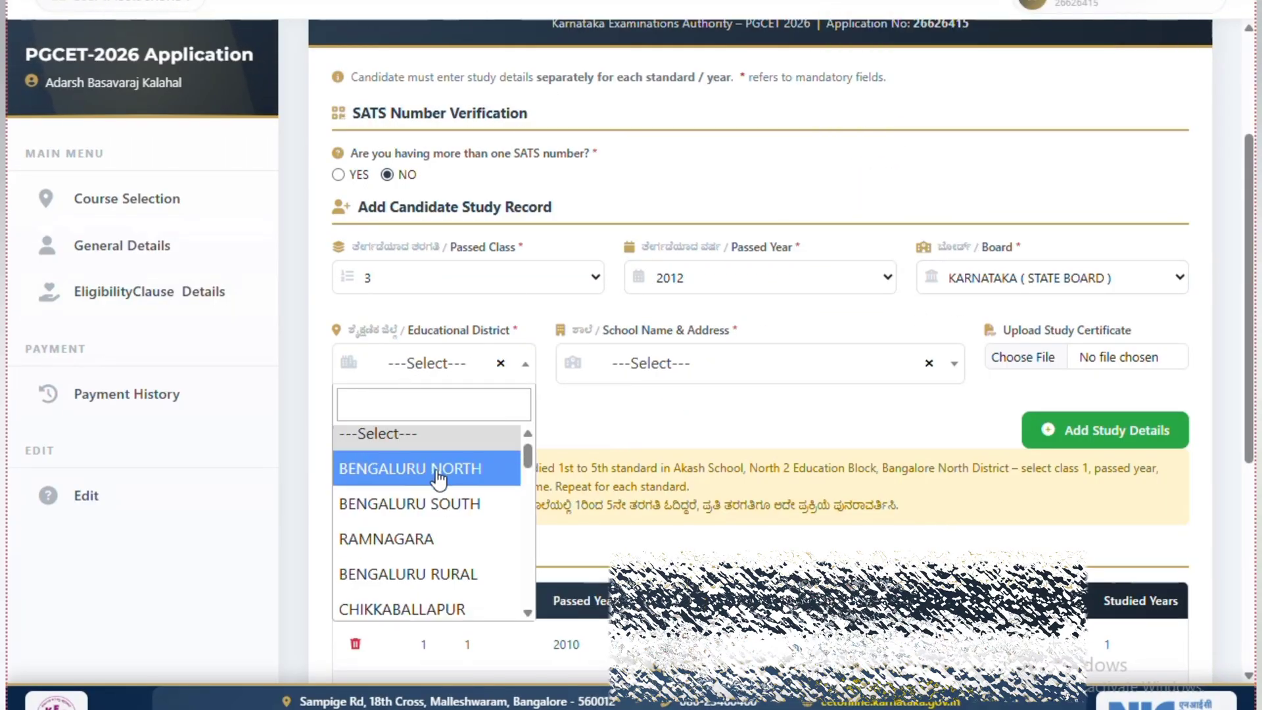
pyautogui.scroll(-6, 434, 479)
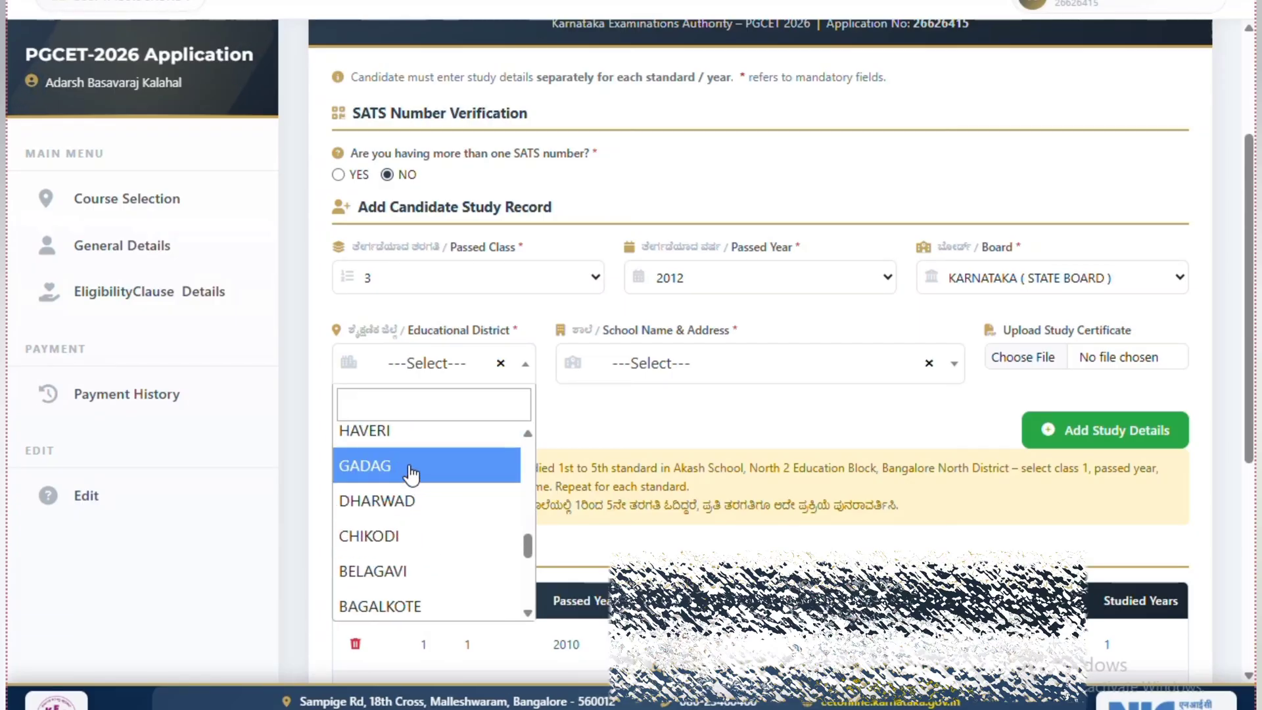
pyautogui.click(411, 467)
pyautogui.click(672, 374)
pyautogui.click(635, 477)
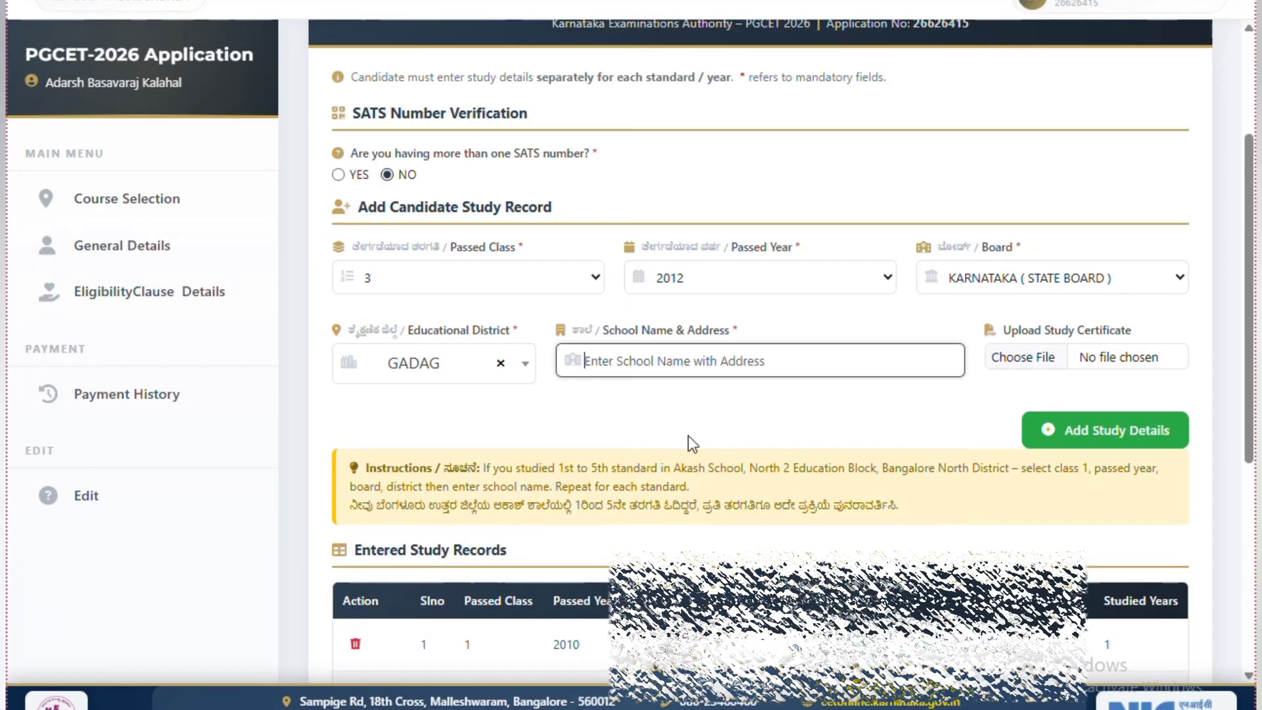
pyautogui.click(701, 360)
pyautogui.click(763, 413)
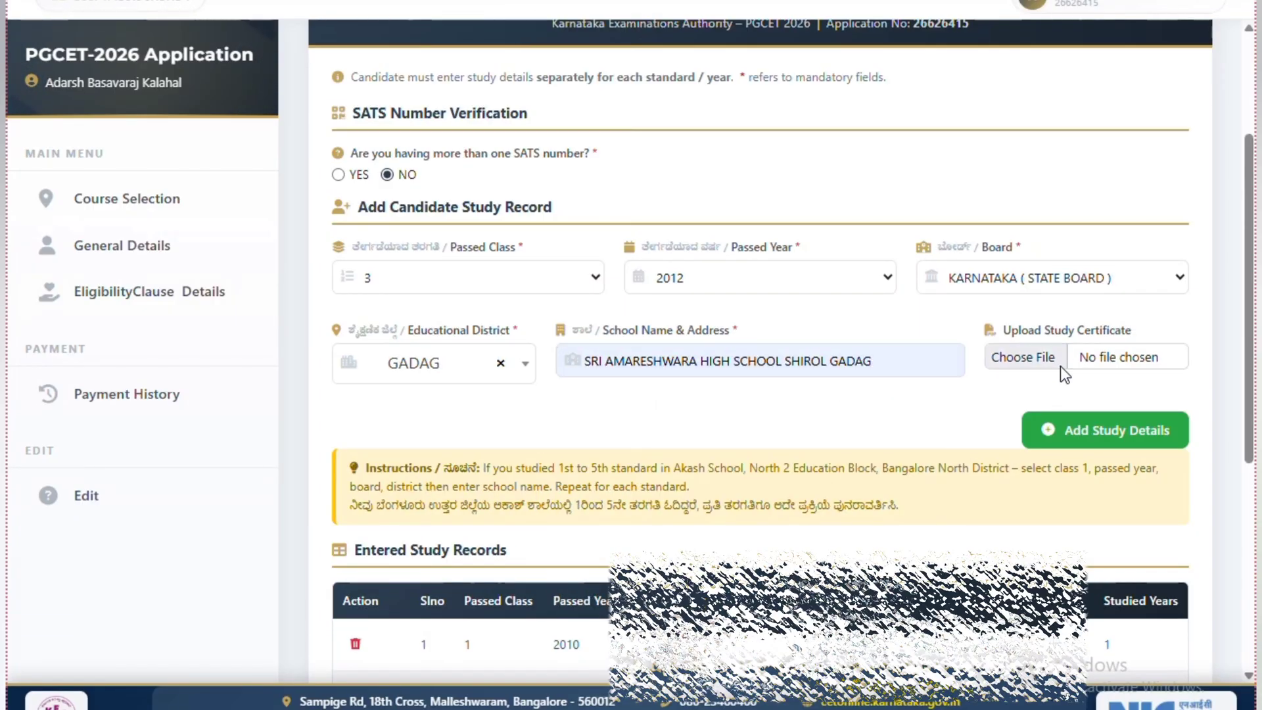
# Attach 1 TO 5 CLASS.pdf as the class 3 study certificate and add the record to the study details
pyautogui.click(1061, 367)
pyautogui.doubleClick(248, 30)
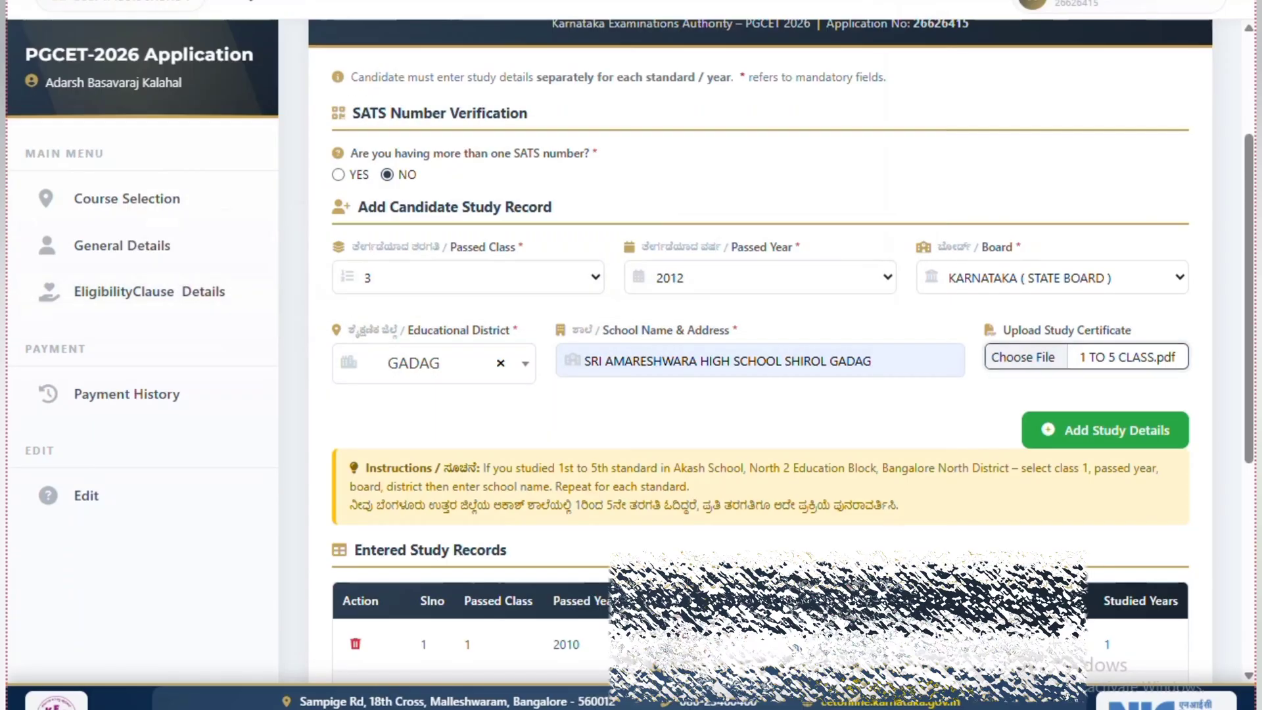
pyautogui.click(1055, 444)
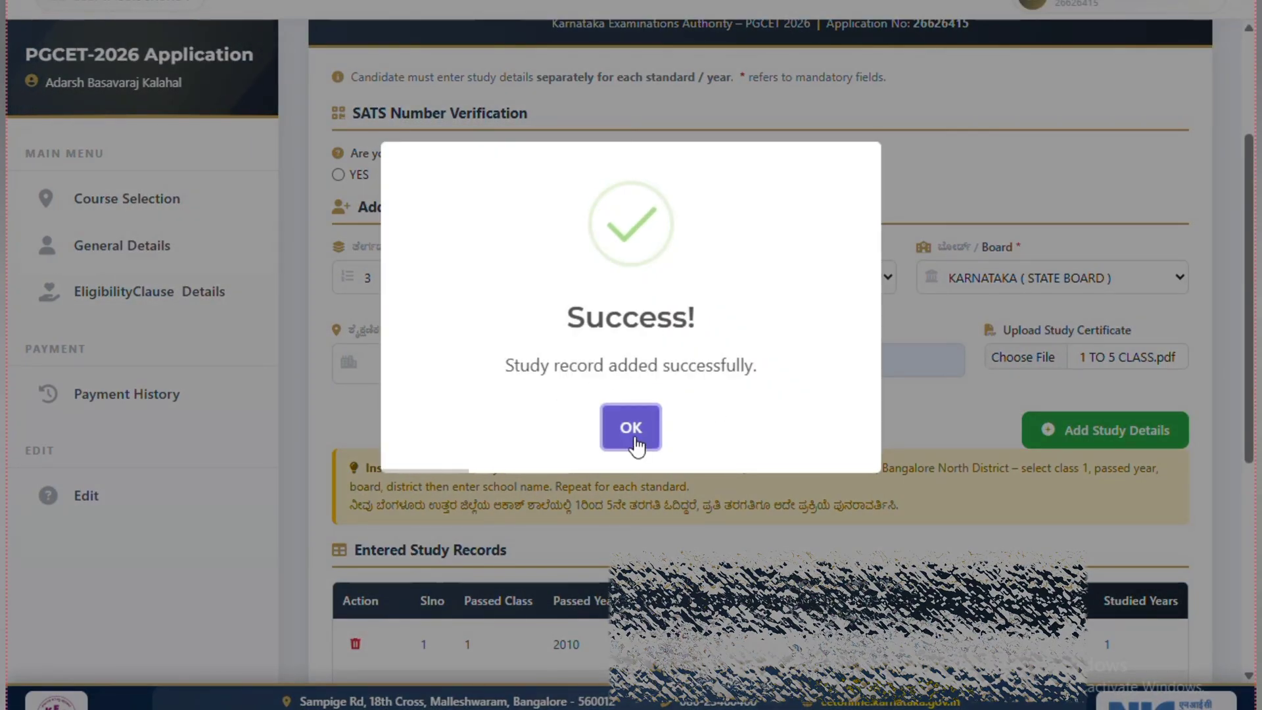
pyautogui.click(631, 429)
# In a new study record, set the passed class to 4, passed year to 2013 and board to KARNATAKA ( STATE BOARD )
pyautogui.scroll(-2, 618, 266)
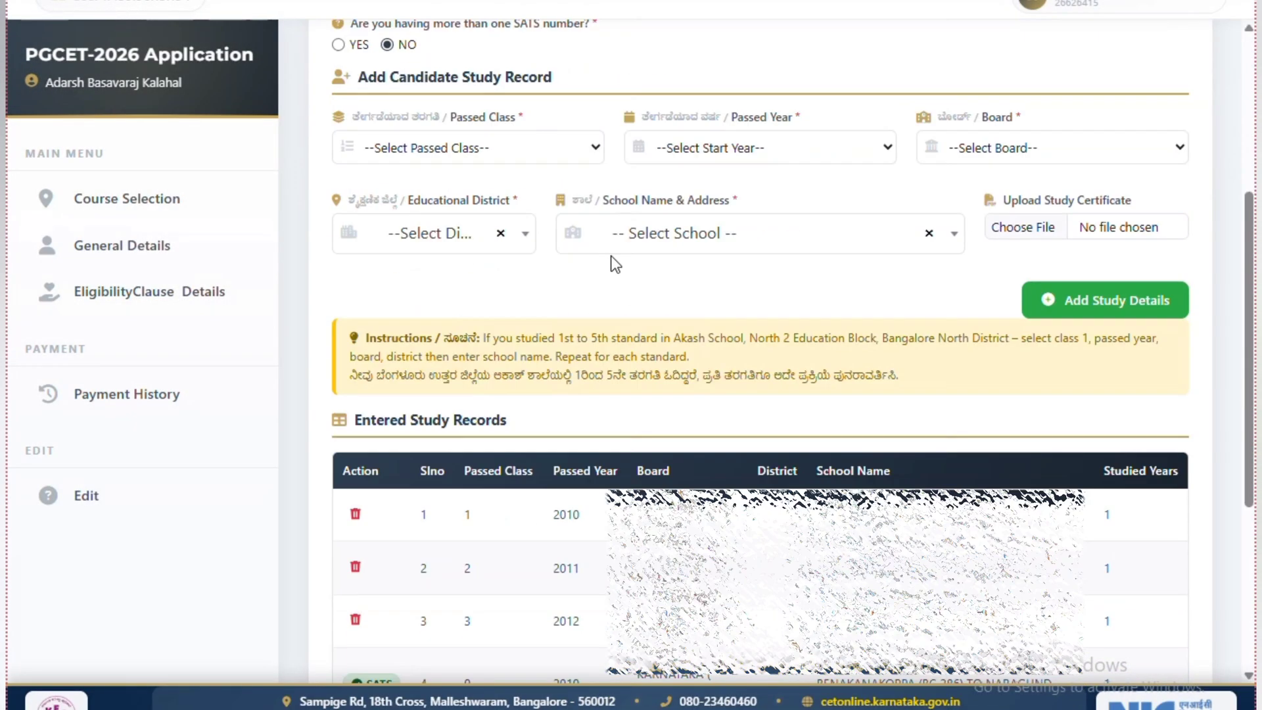
pyautogui.click(433, 157)
pyautogui.click(412, 196)
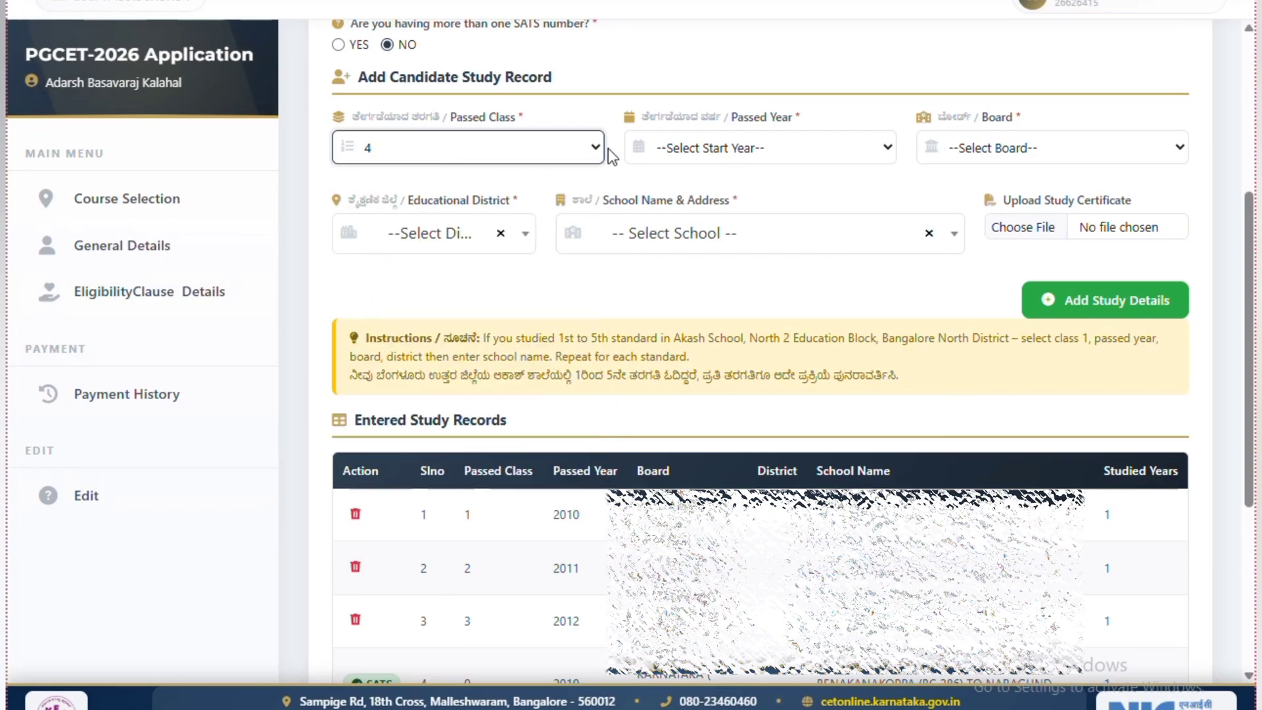
pyautogui.click(758, 154)
pyautogui.click(660, 200)
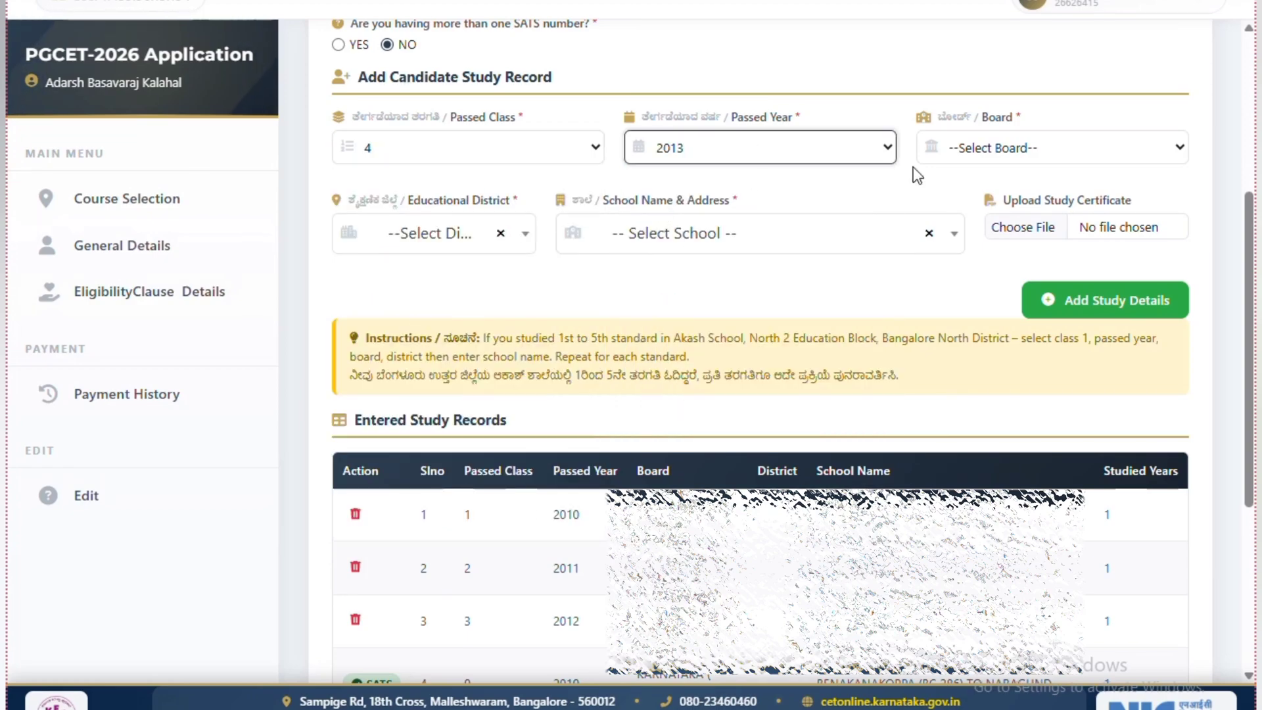
pyautogui.click(1006, 160)
pyautogui.click(971, 197)
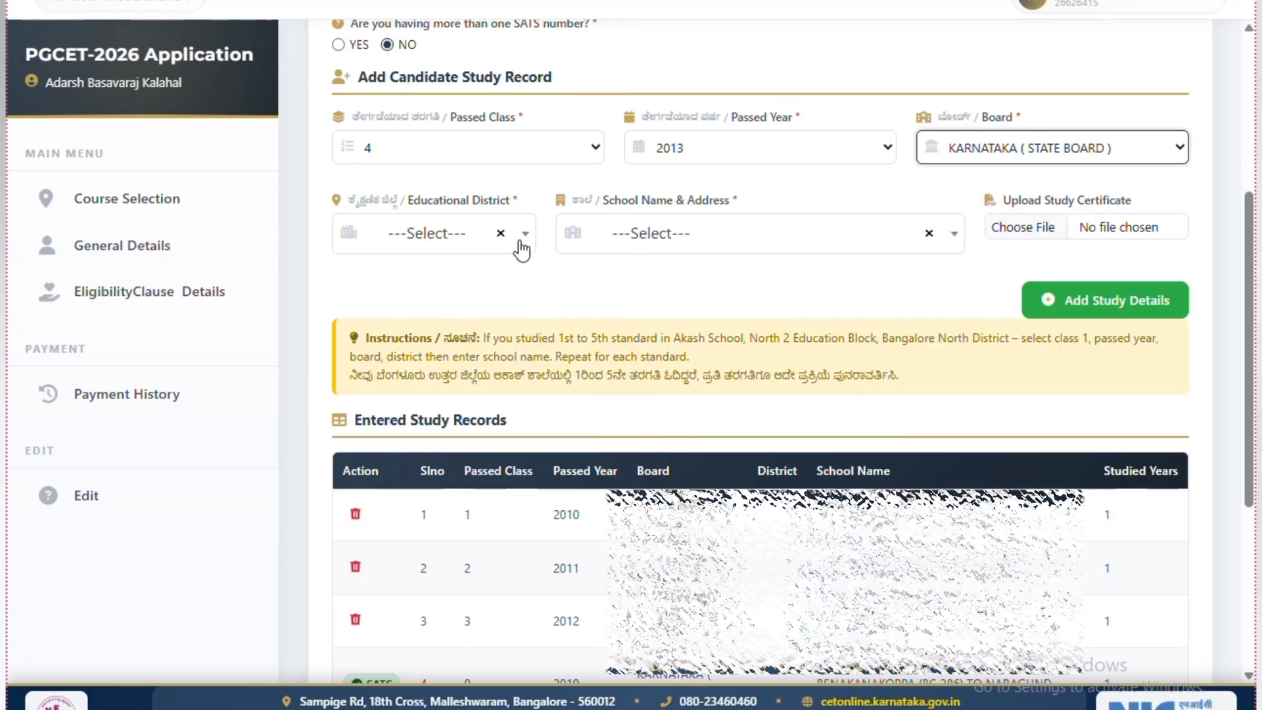
# For the class 4 record, set the district to GADAG and enter SRI AMARESHWARA HIGH SCHOOL SHIROL GADAG as an Others school
pyautogui.click(403, 237)
pyautogui.scroll(-10, 436, 387)
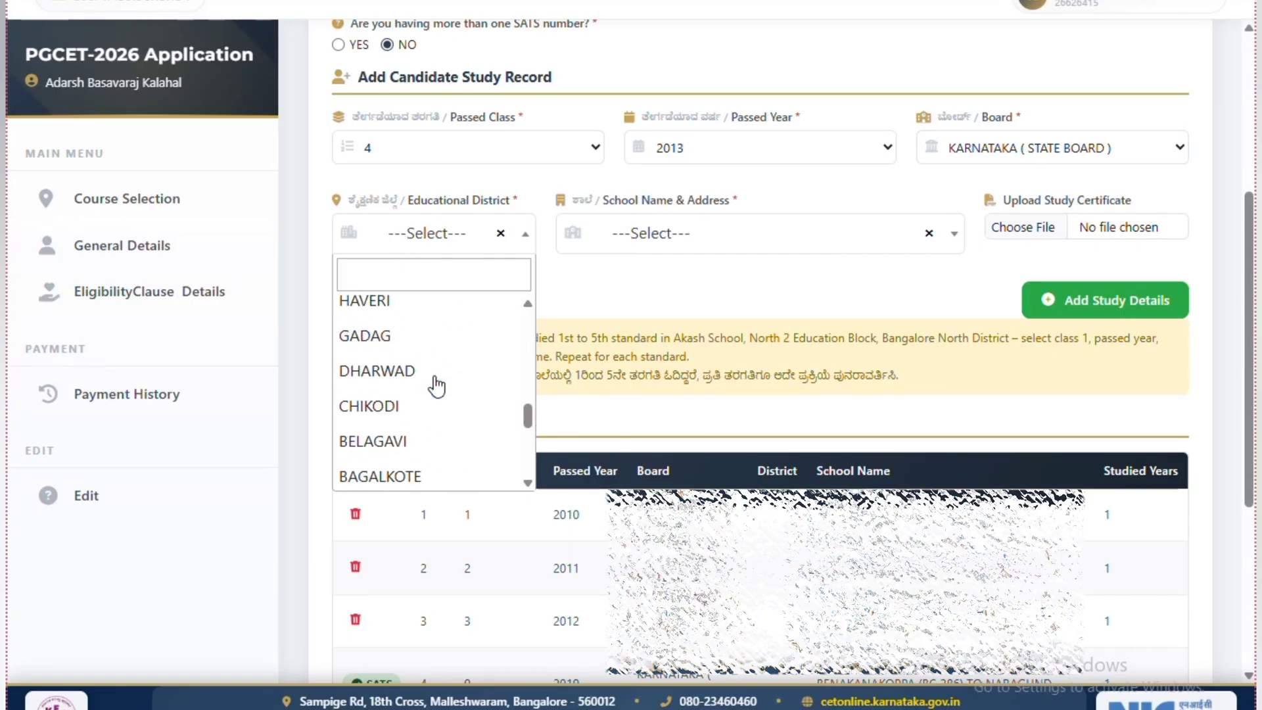
pyautogui.click(409, 339)
pyautogui.click(675, 238)
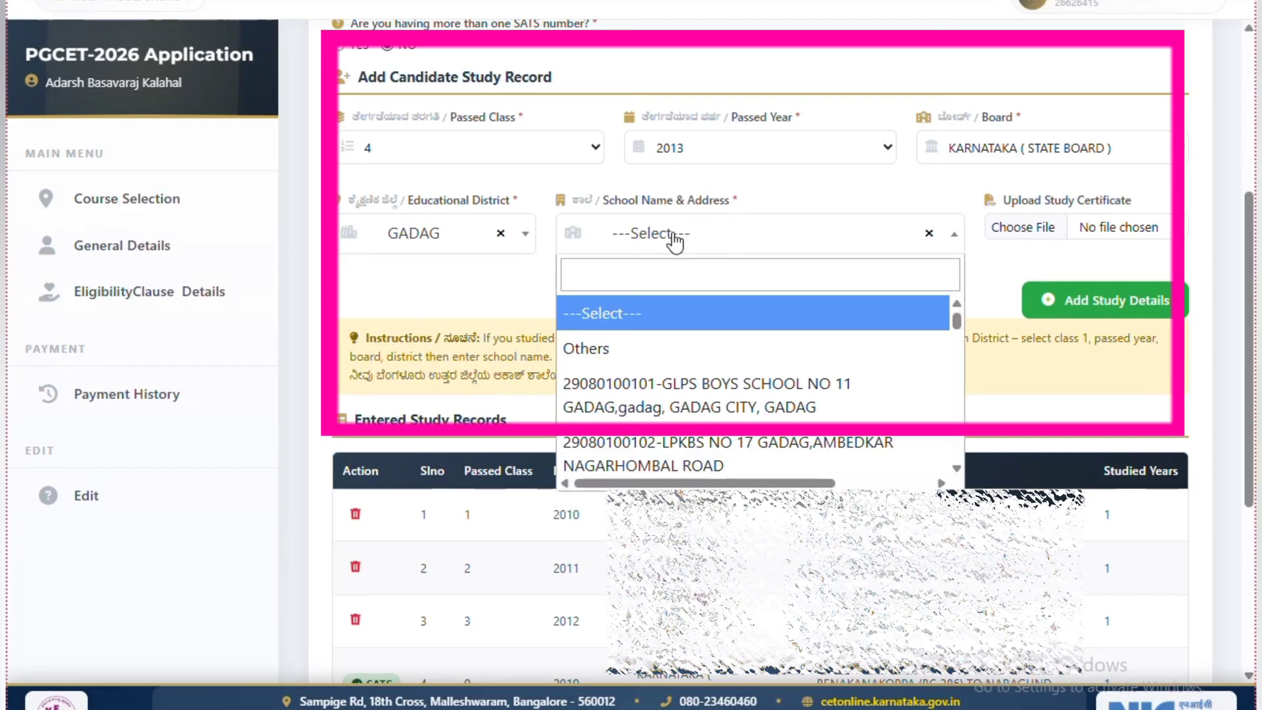
pyautogui.click(653, 348)
pyautogui.click(654, 231)
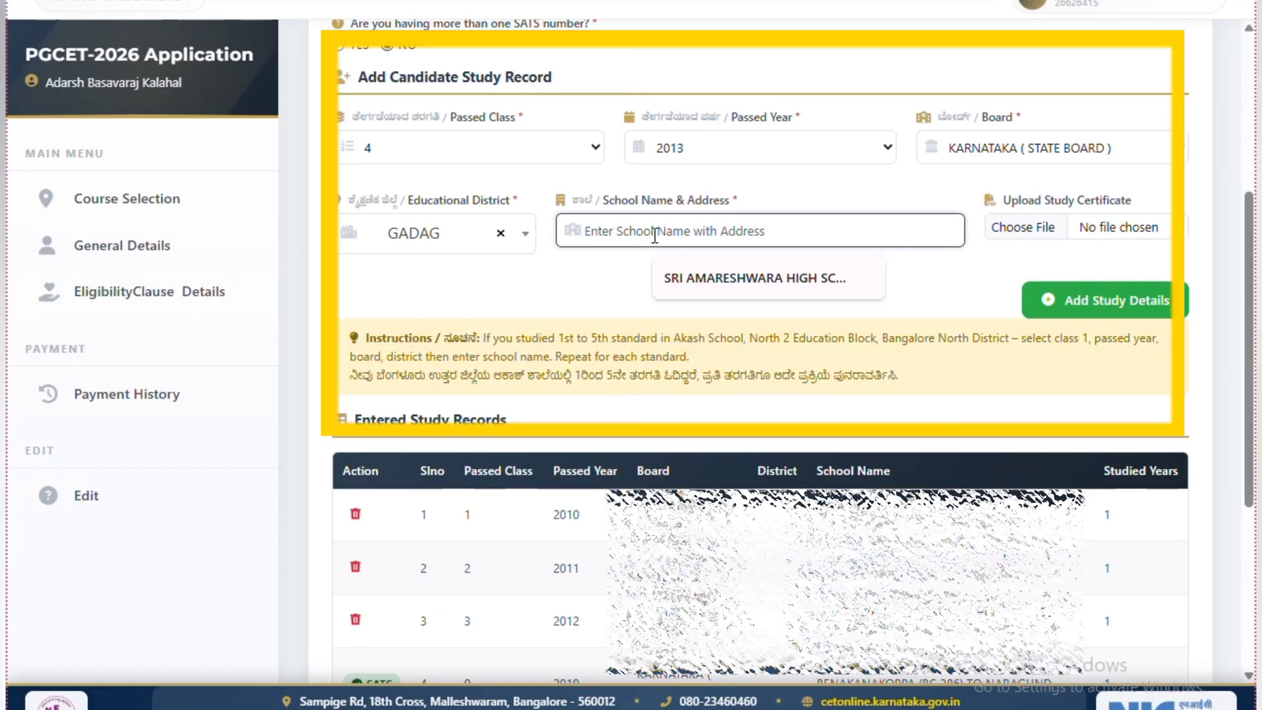
pyautogui.click(747, 295)
# Attach 1 TO 5 CLASS.pdf as the class 4 study certificate and add the record to the study details
pyautogui.click(1050, 231)
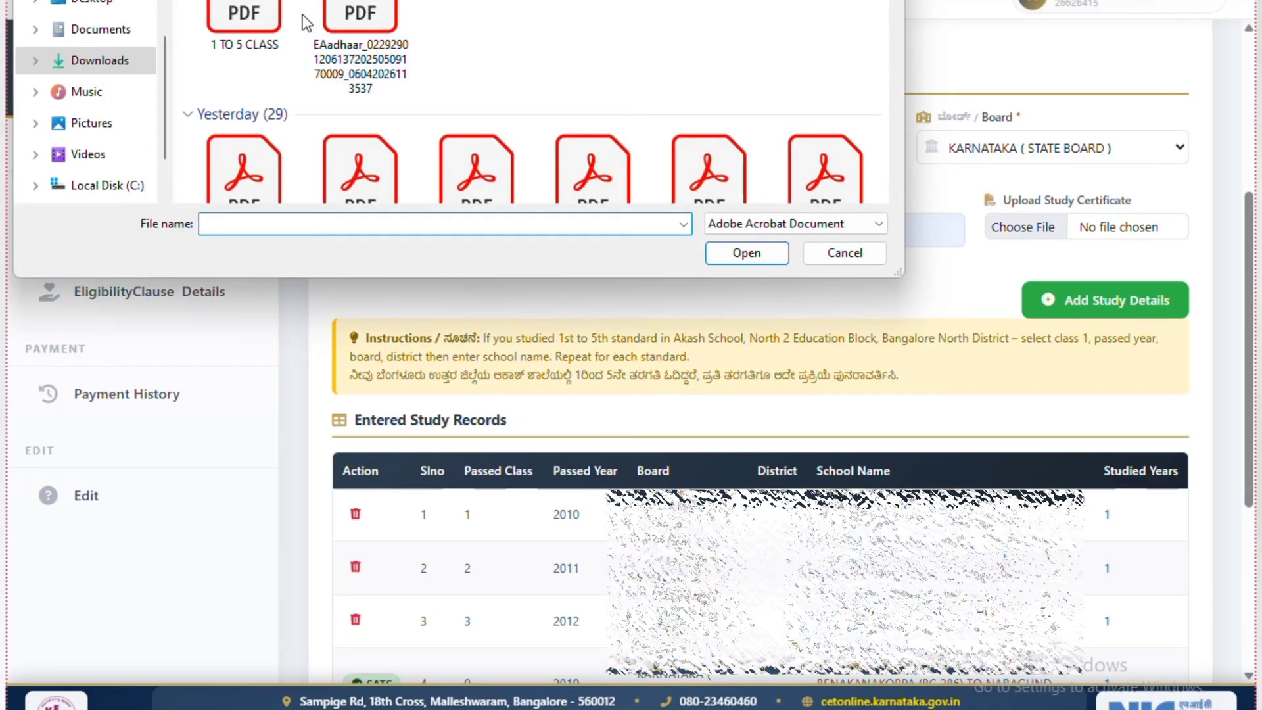
pyautogui.doubleClick(245, 13)
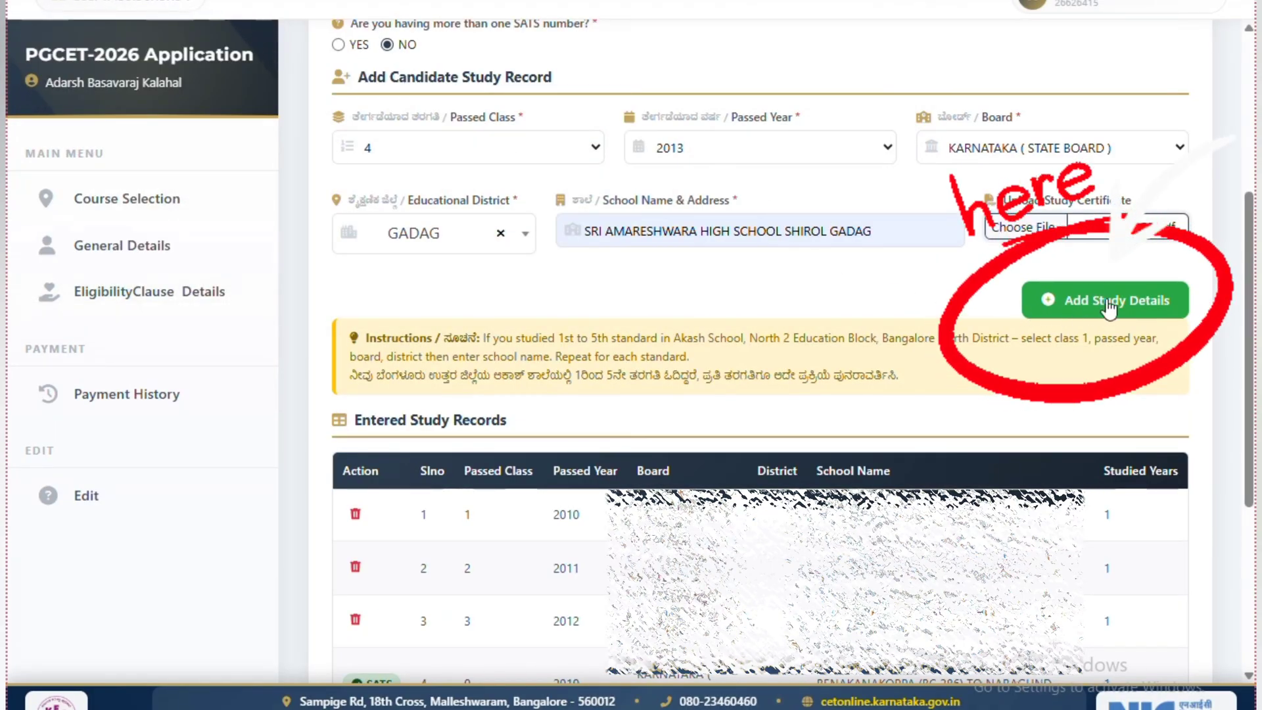
pyautogui.click(1109, 304)
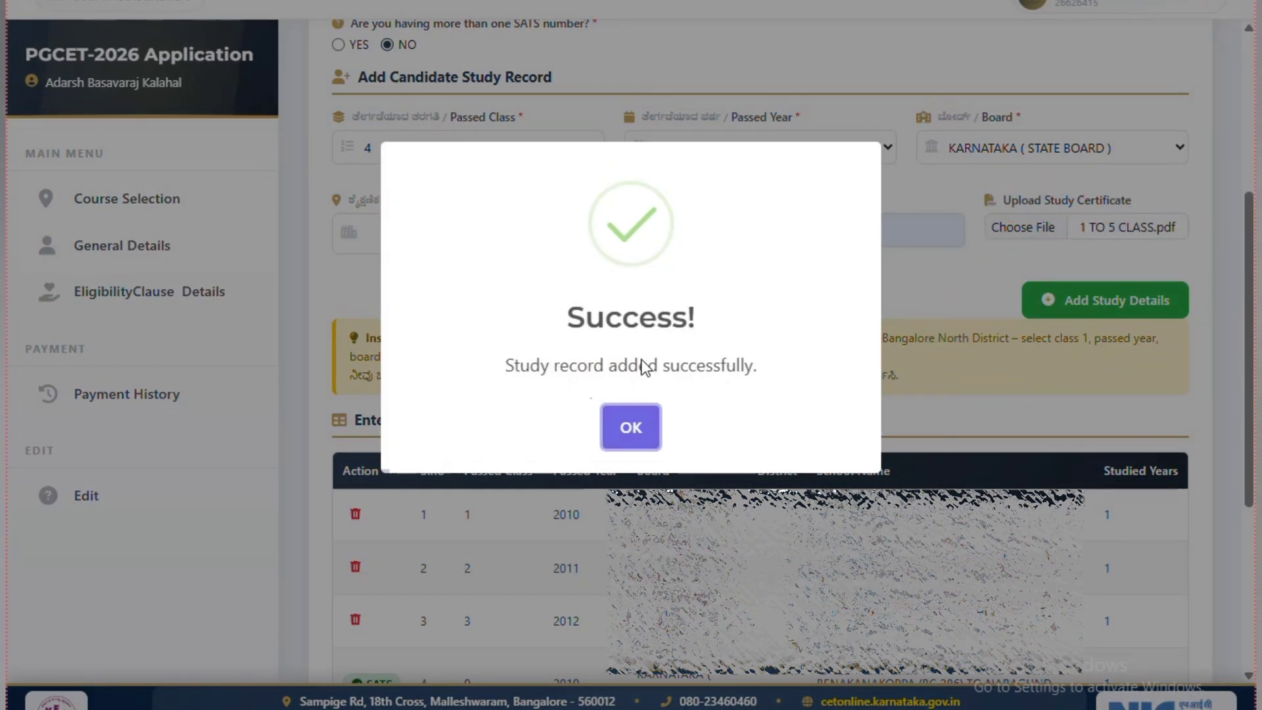
pyautogui.click(630, 424)
pyautogui.scroll(-8, 716, 347)
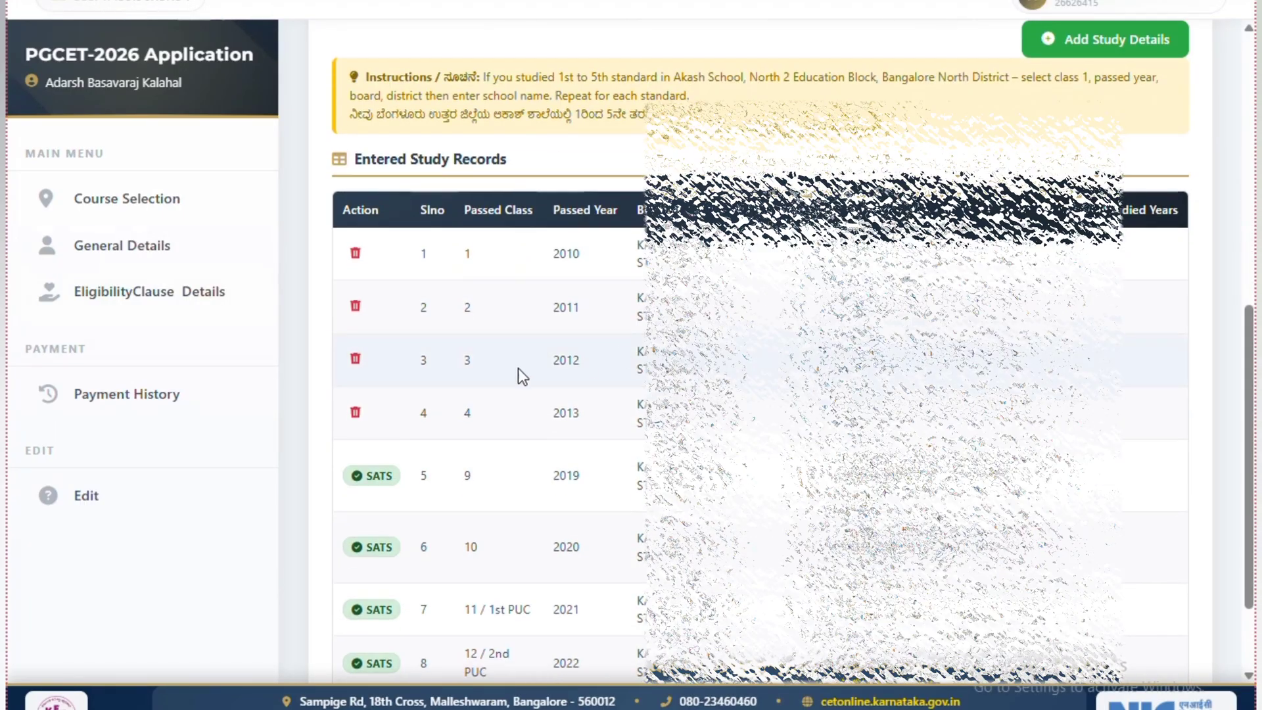
# In a new study record, set the passed class to 5, passed year to 2014 and board to KARNATAKA ( STATE BOARD )
pyautogui.scroll(-2, 519, 460)
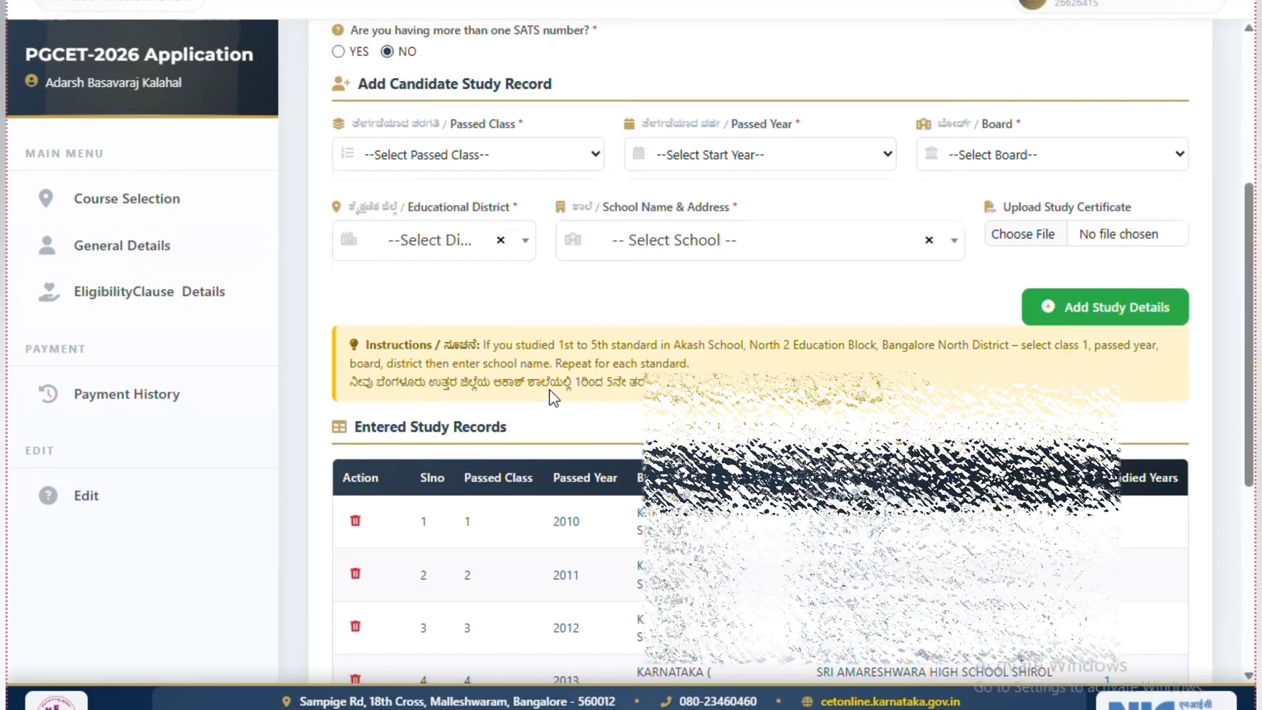
pyautogui.scroll(1, 517, 353)
pyautogui.scroll(-3, 517, 354)
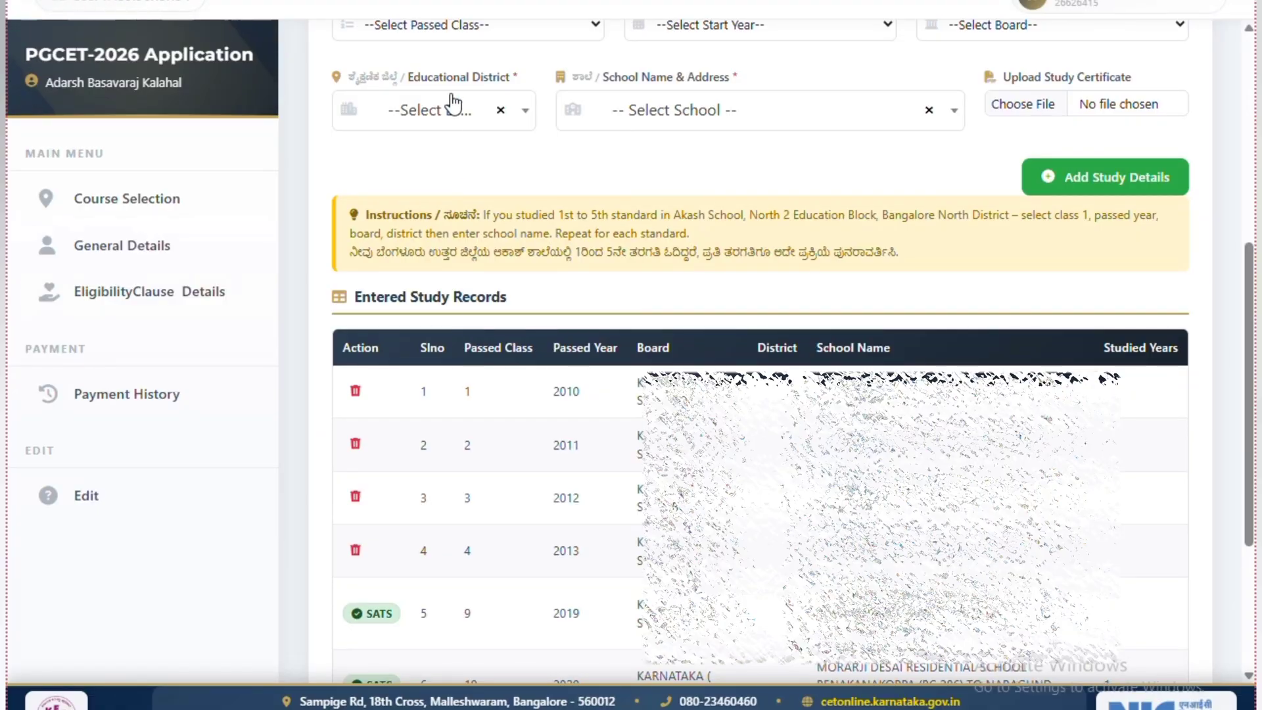
pyautogui.click(458, 37)
pyautogui.click(432, 89)
pyautogui.click(785, 27)
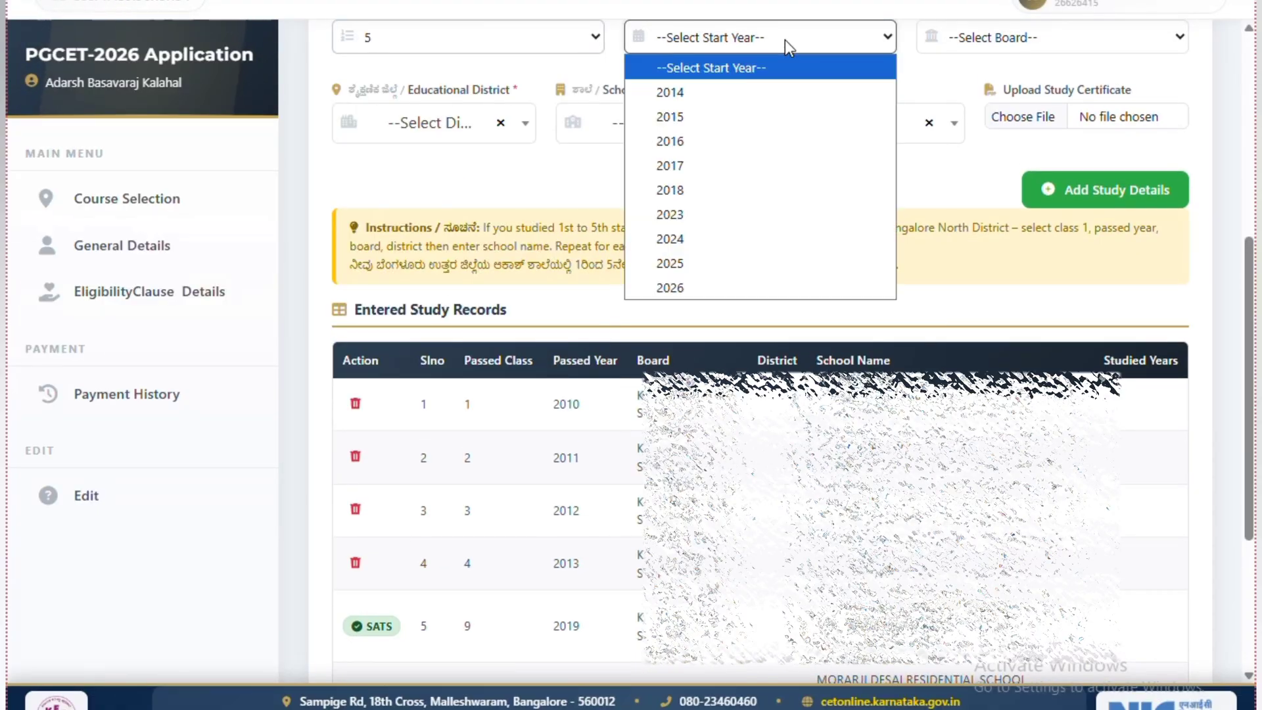
pyautogui.click(727, 96)
pyautogui.click(945, 30)
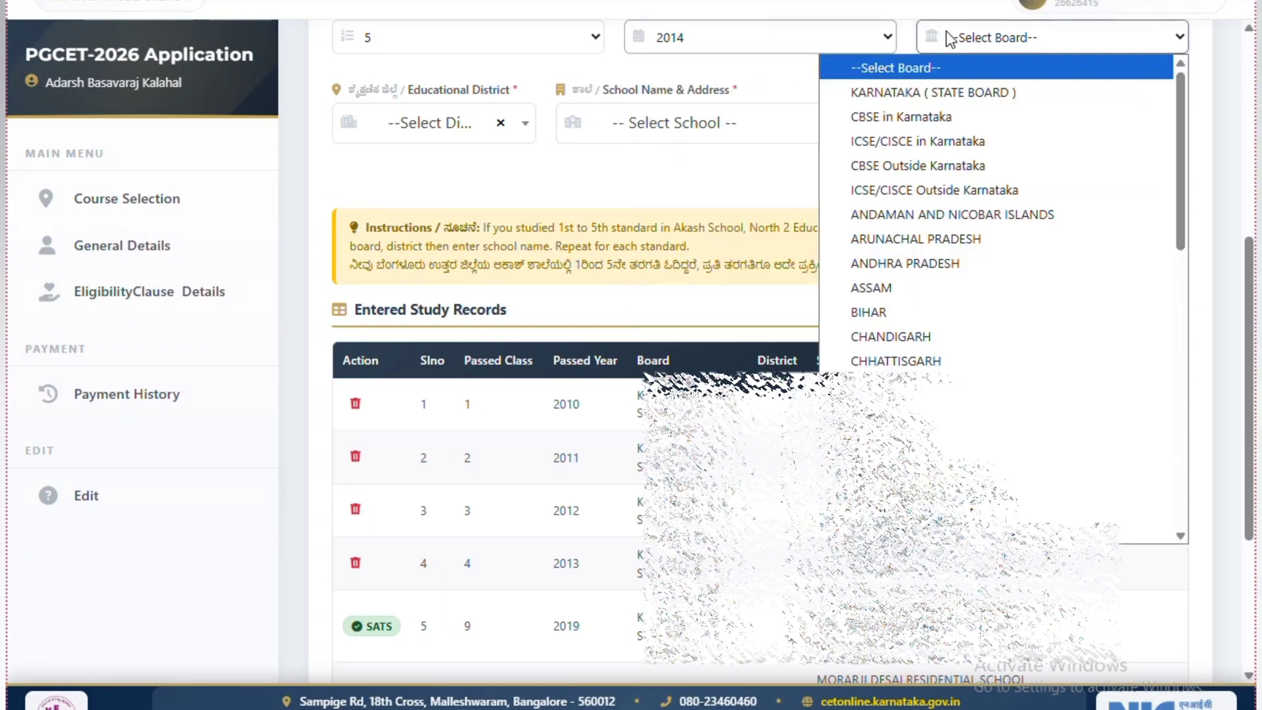
pyautogui.click(968, 117)
pyautogui.click(999, 41)
pyautogui.click(982, 92)
# For the class 5 record, set the district to GADAG and enter SRI AMARESHWARA HIGH SCHOOL SHIROL GADAG as an Others school
pyautogui.click(420, 123)
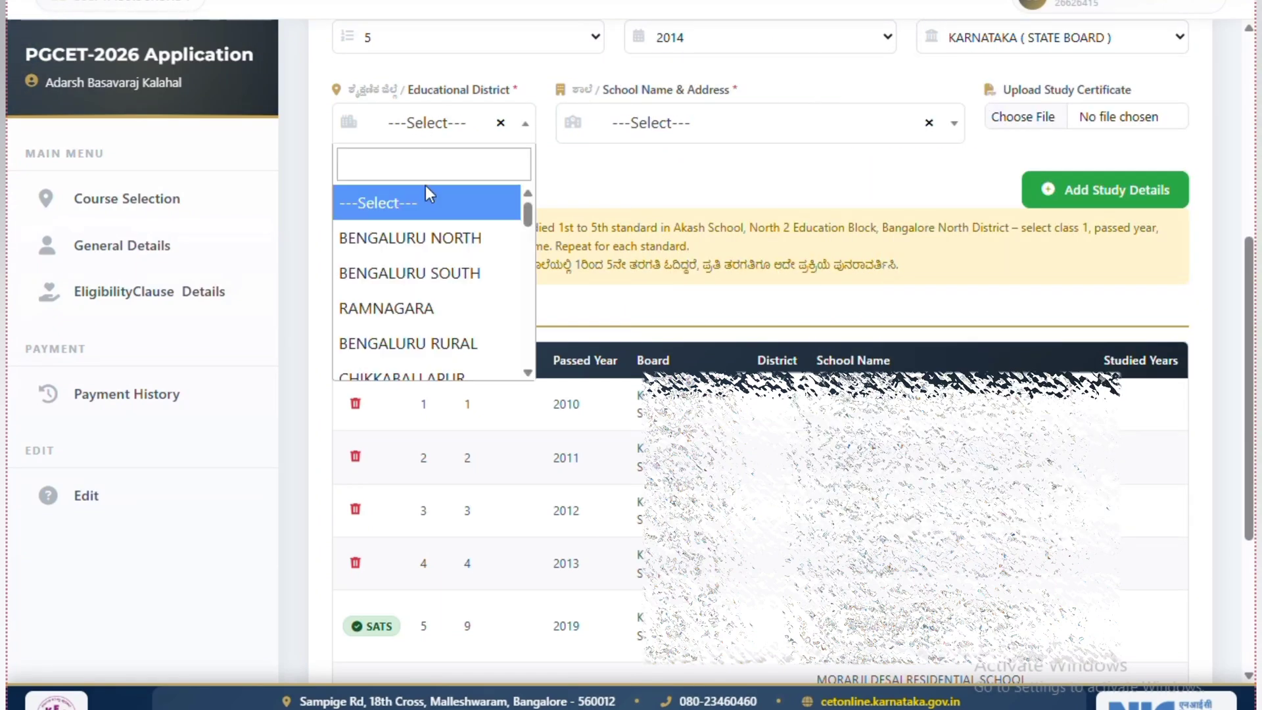
pyautogui.scroll(-8, 414, 270)
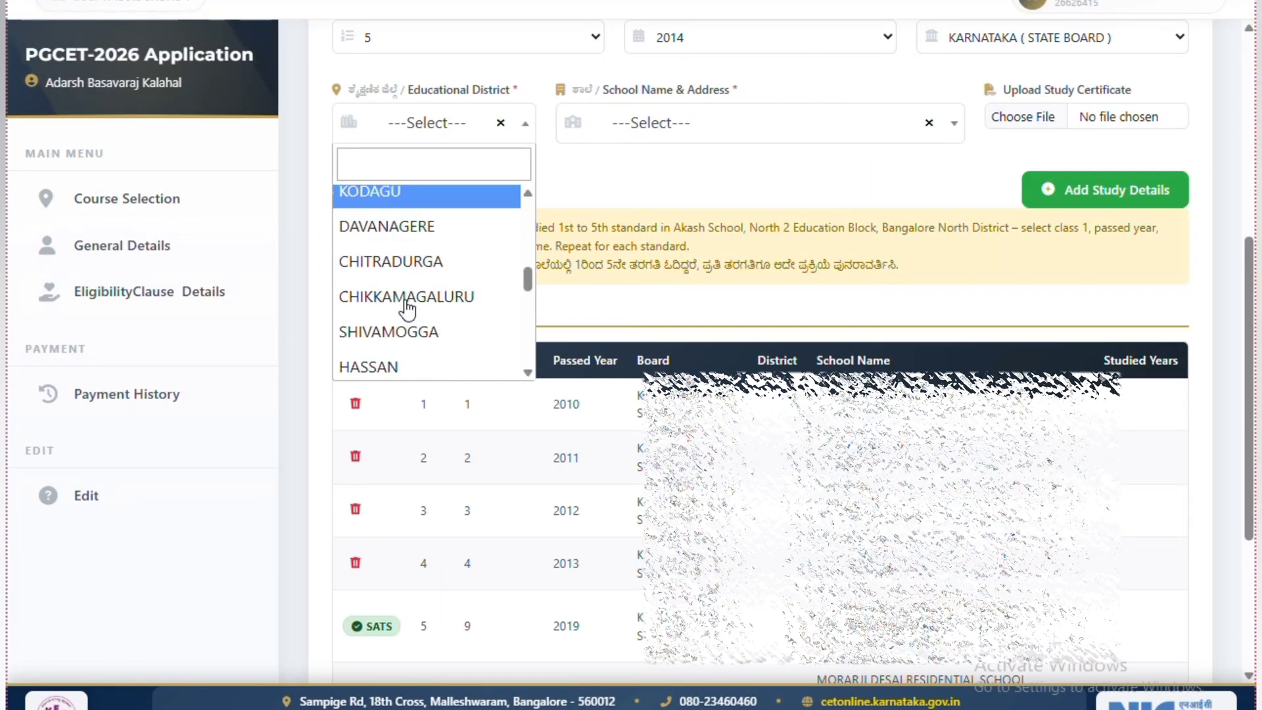
pyautogui.scroll(-2, 406, 312)
pyautogui.click(388, 287)
pyautogui.click(677, 120)
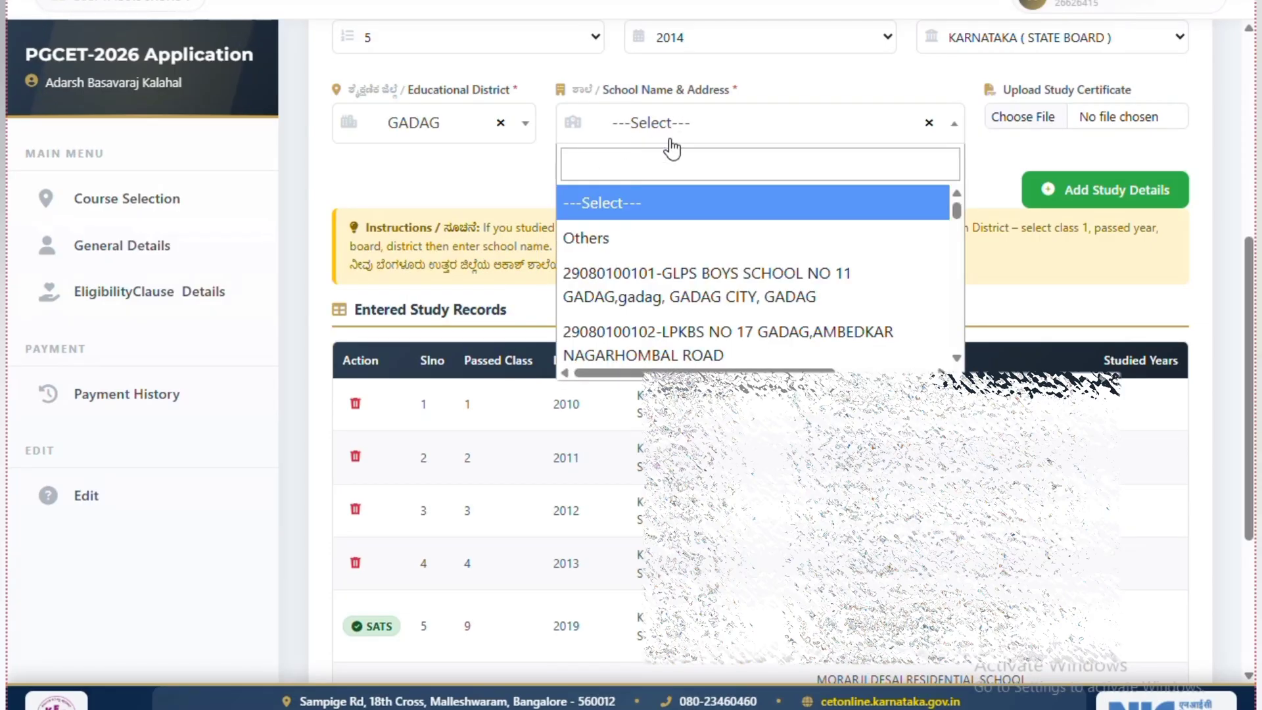
pyautogui.click(632, 237)
pyautogui.click(685, 123)
pyautogui.click(703, 161)
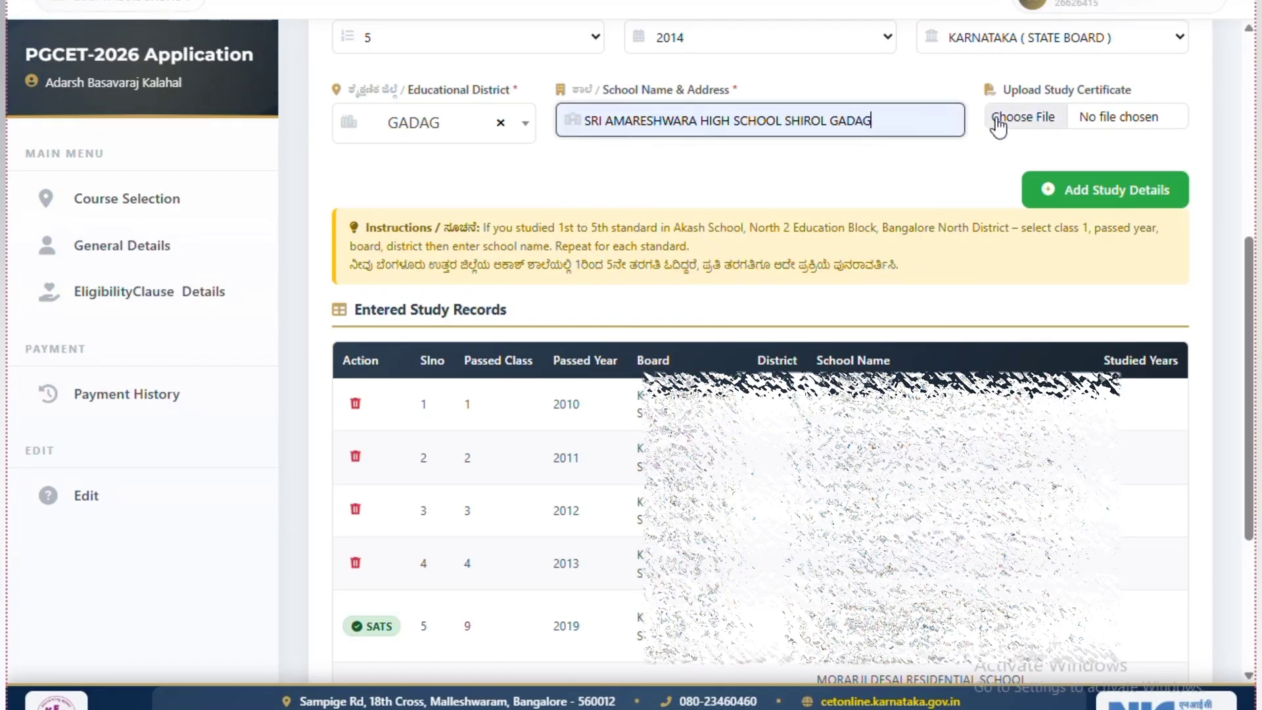
# Attach 1 TO 5 CLASS.pdf as the class 5 study certificate and add the record to the study details
pyautogui.click(1029, 126)
pyautogui.doubleClick(239, 165)
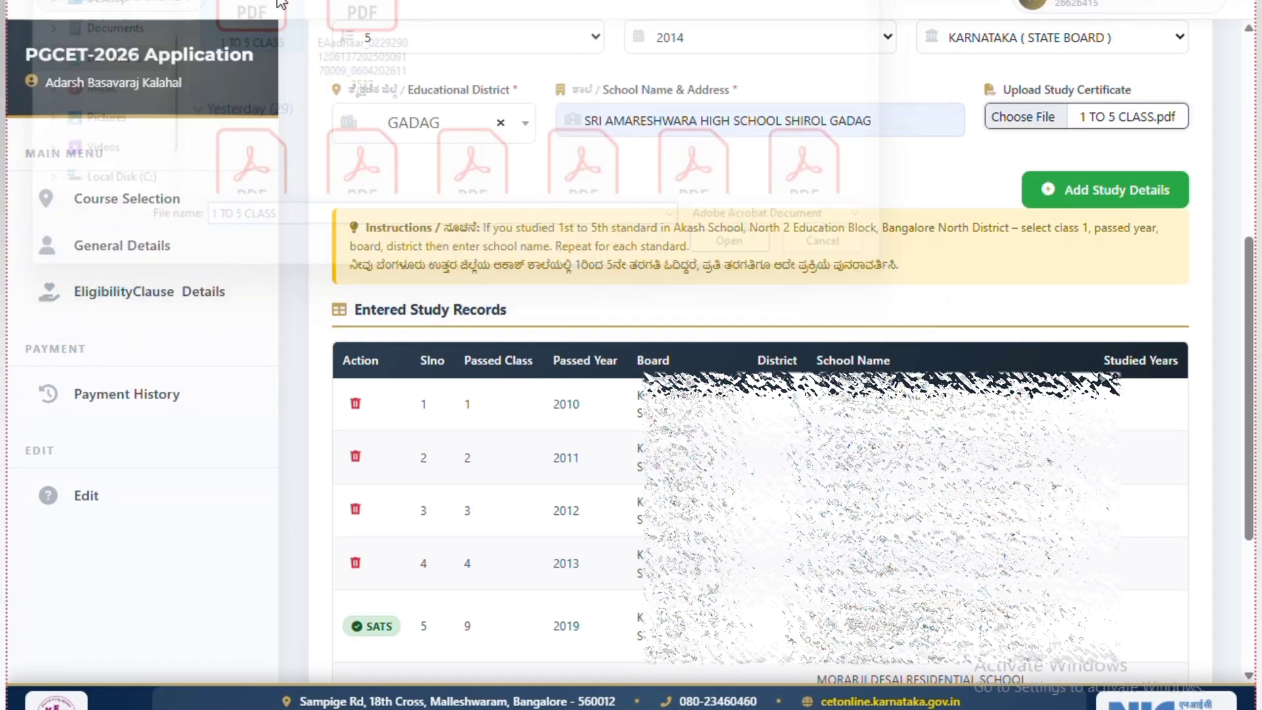
pyautogui.click(1088, 195)
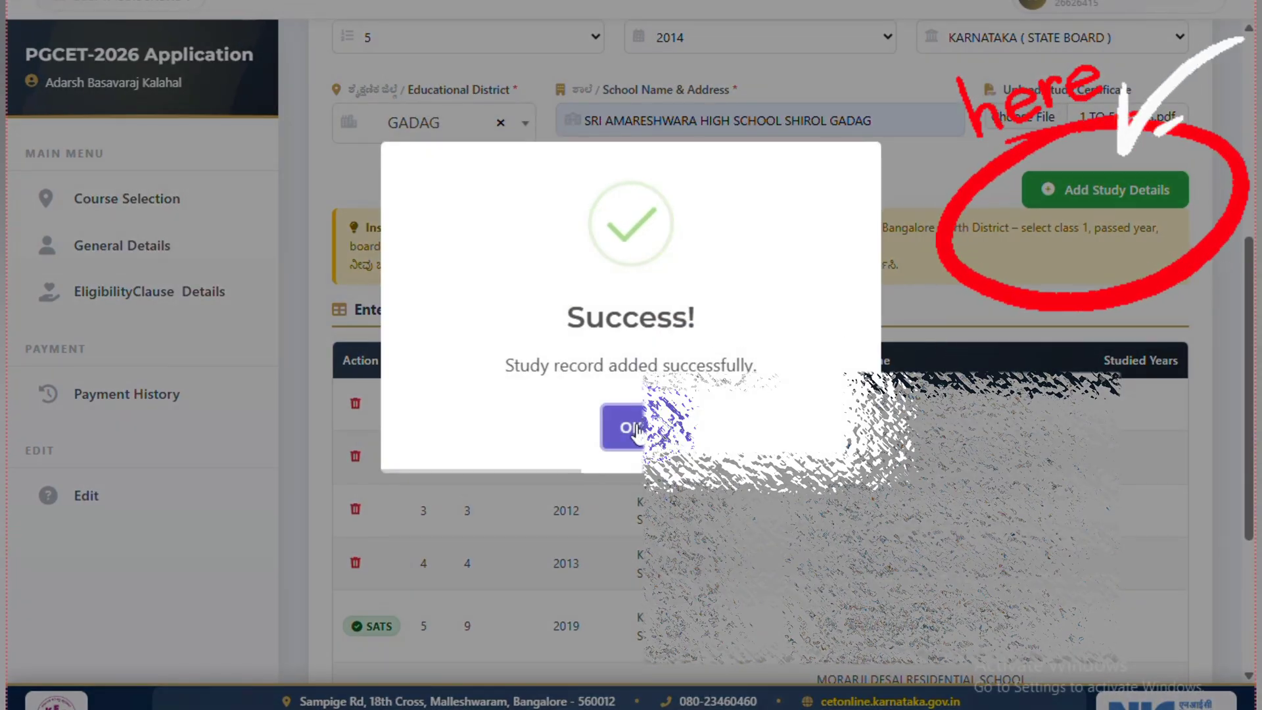
pyautogui.scroll(-10, 617, 274)
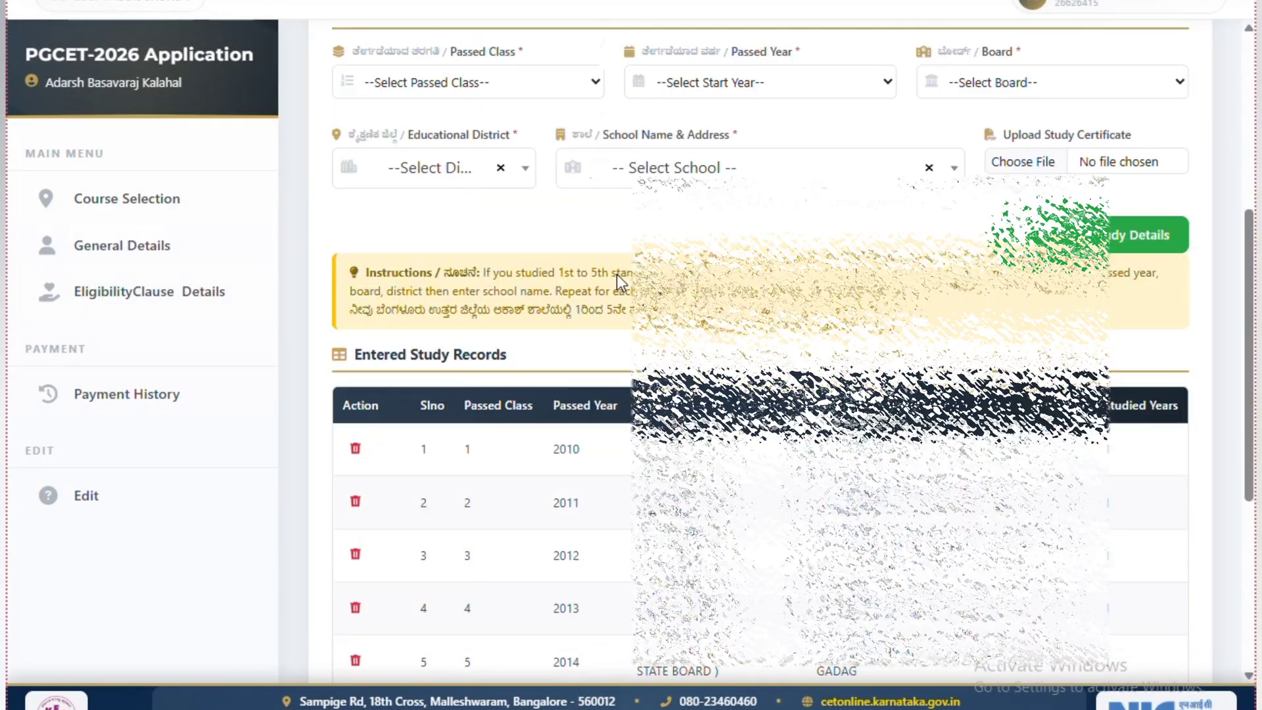
# Review the entered study records through 3rd Year Degree and check the save status below the table
pyautogui.scroll(1, 549, 254)
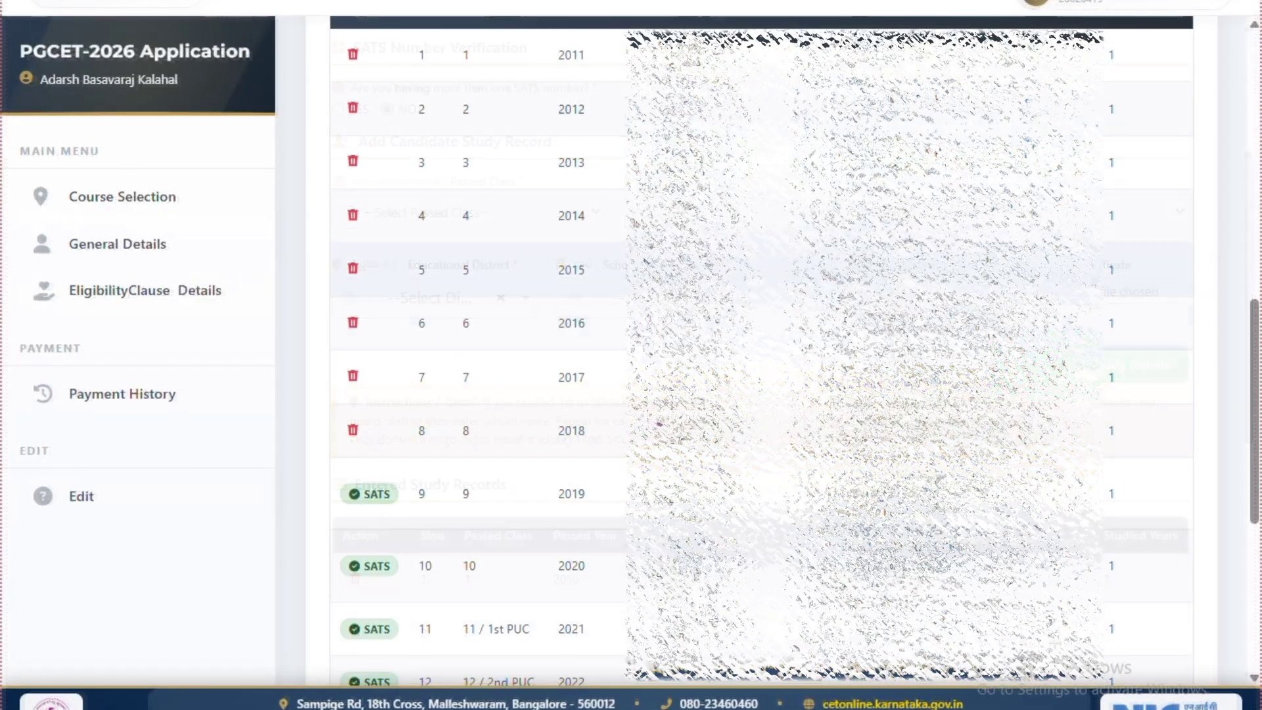
pyautogui.scroll(-1, 632, 315)
pyautogui.scroll(-1, 855, 332)
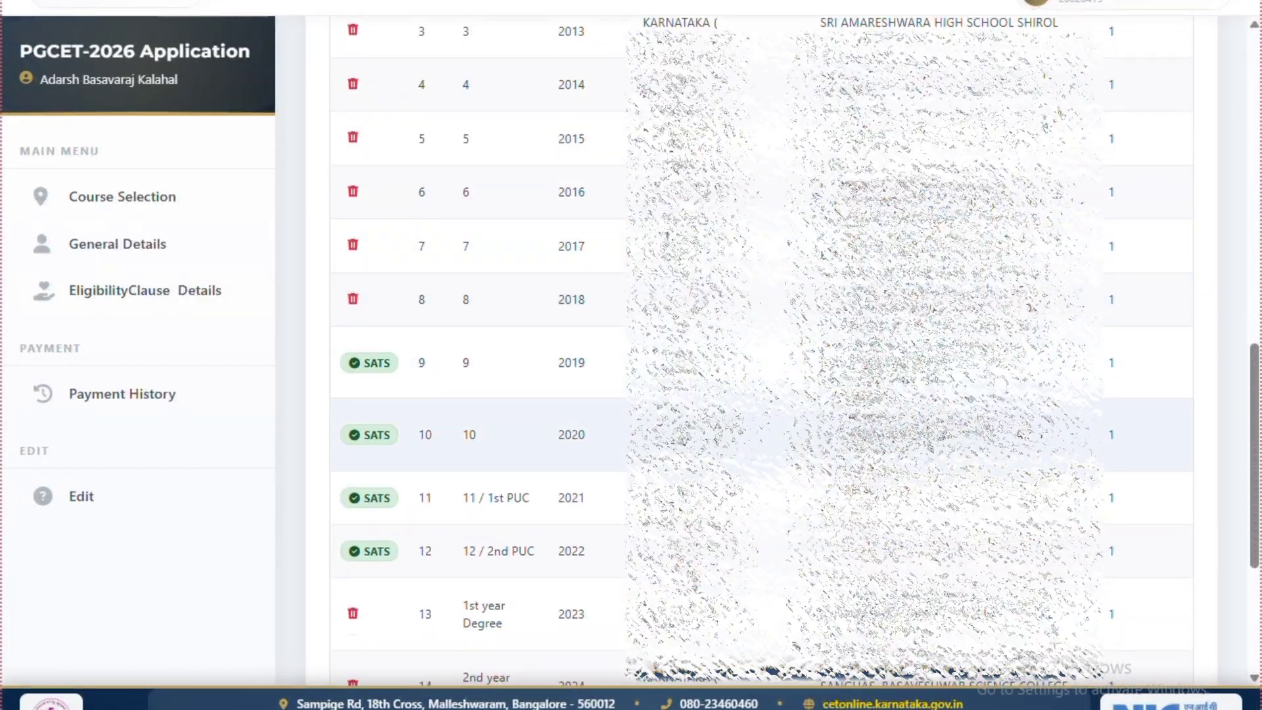
pyautogui.scroll(2, 854, 499)
pyautogui.scroll(-1, 855, 549)
pyautogui.scroll(-5, 763, 355)
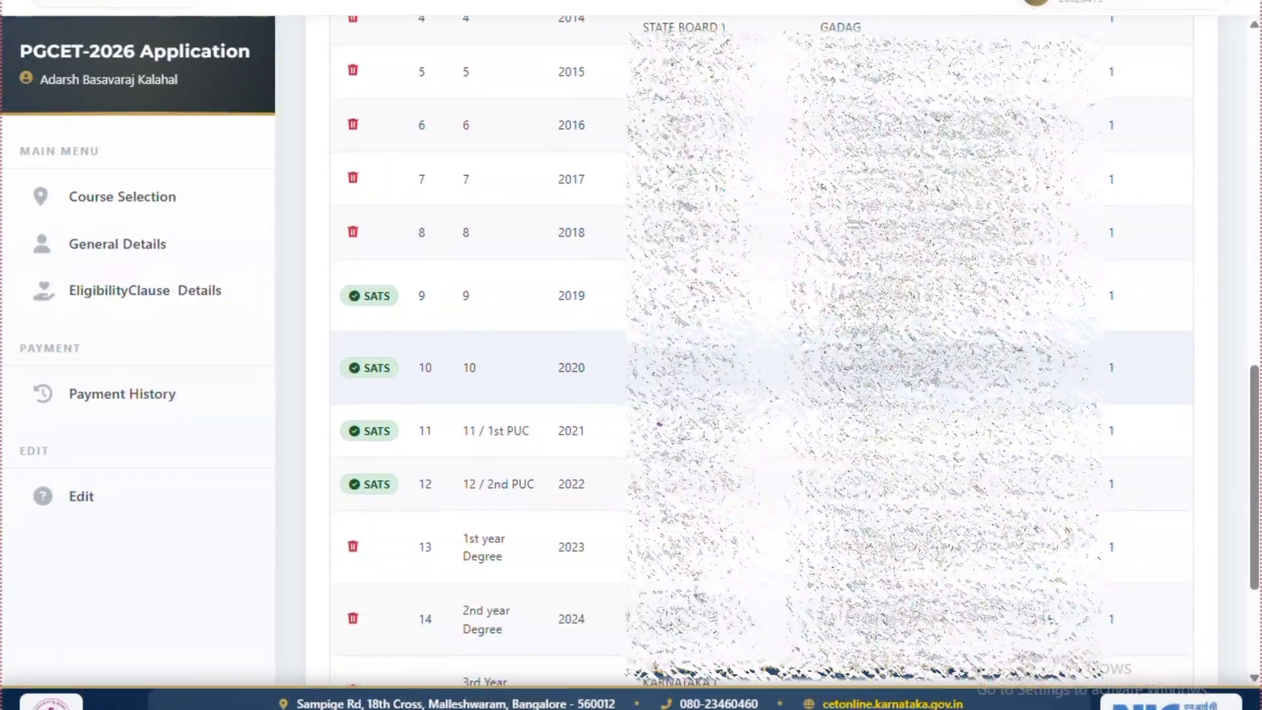
pyautogui.scroll(-2, 762, 355)
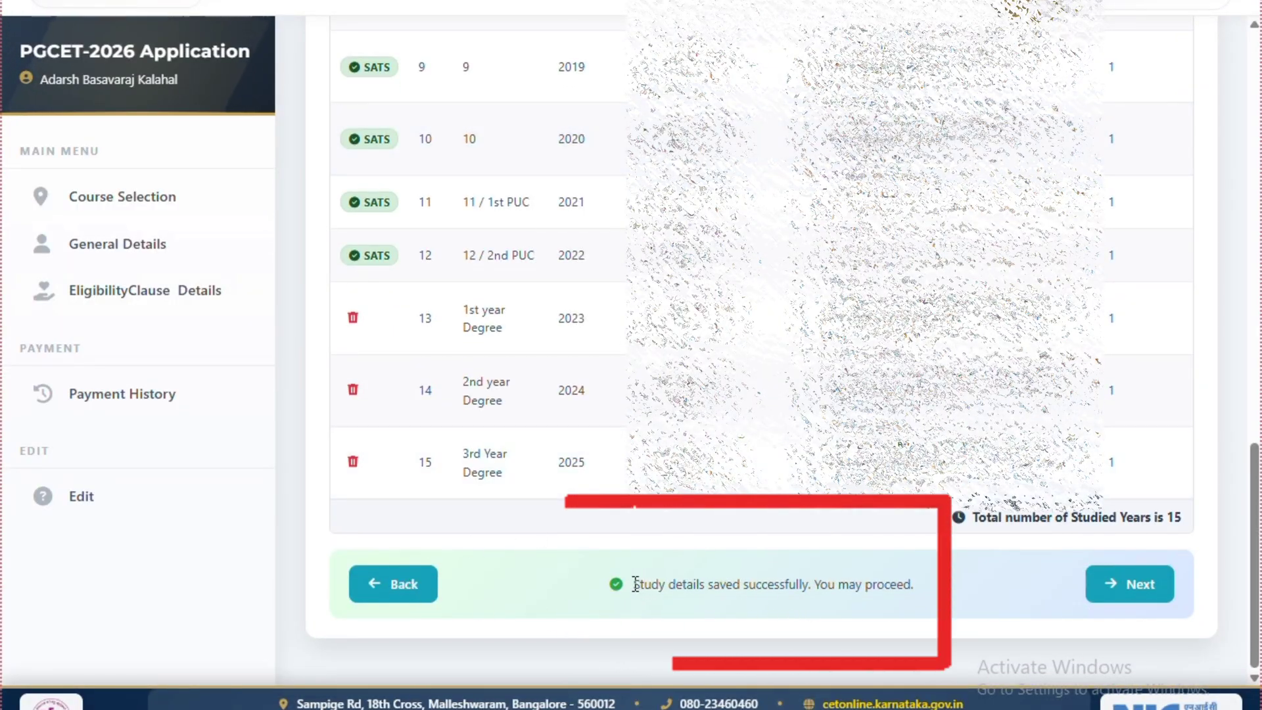
pyautogui.moveTo(634, 584); pyautogui.dragTo(728, 588)
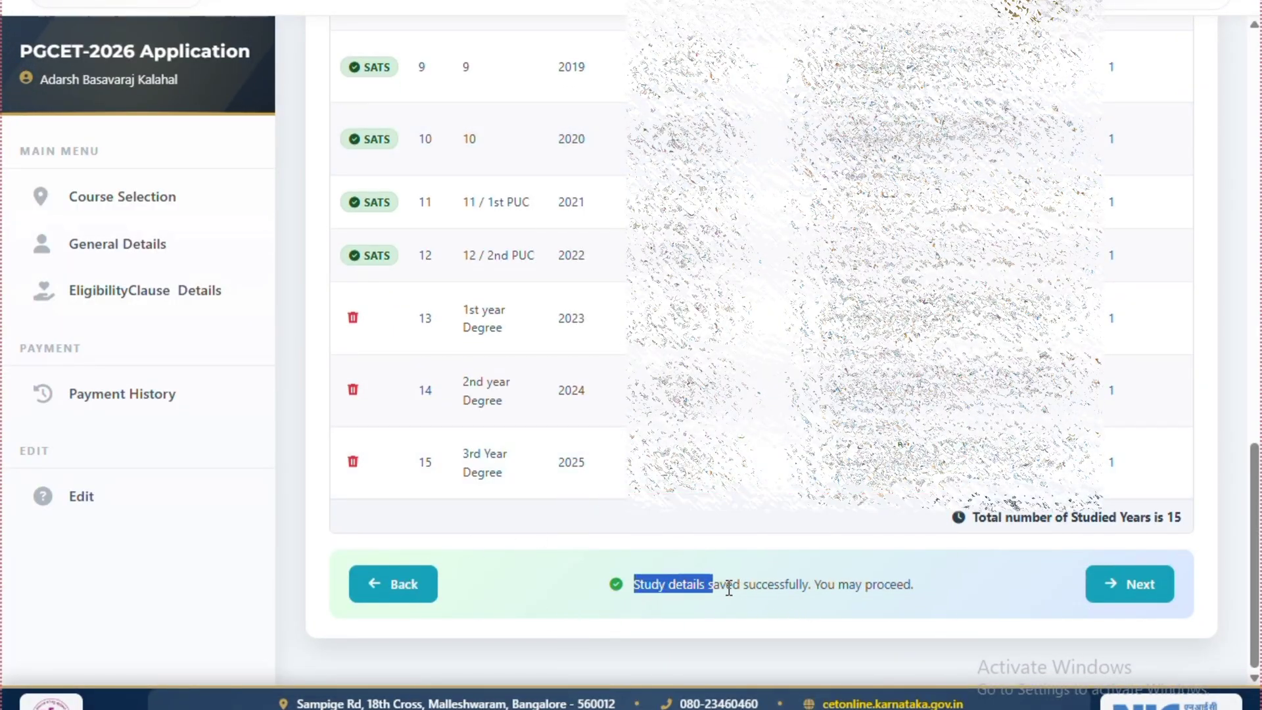
pyautogui.click(898, 621)
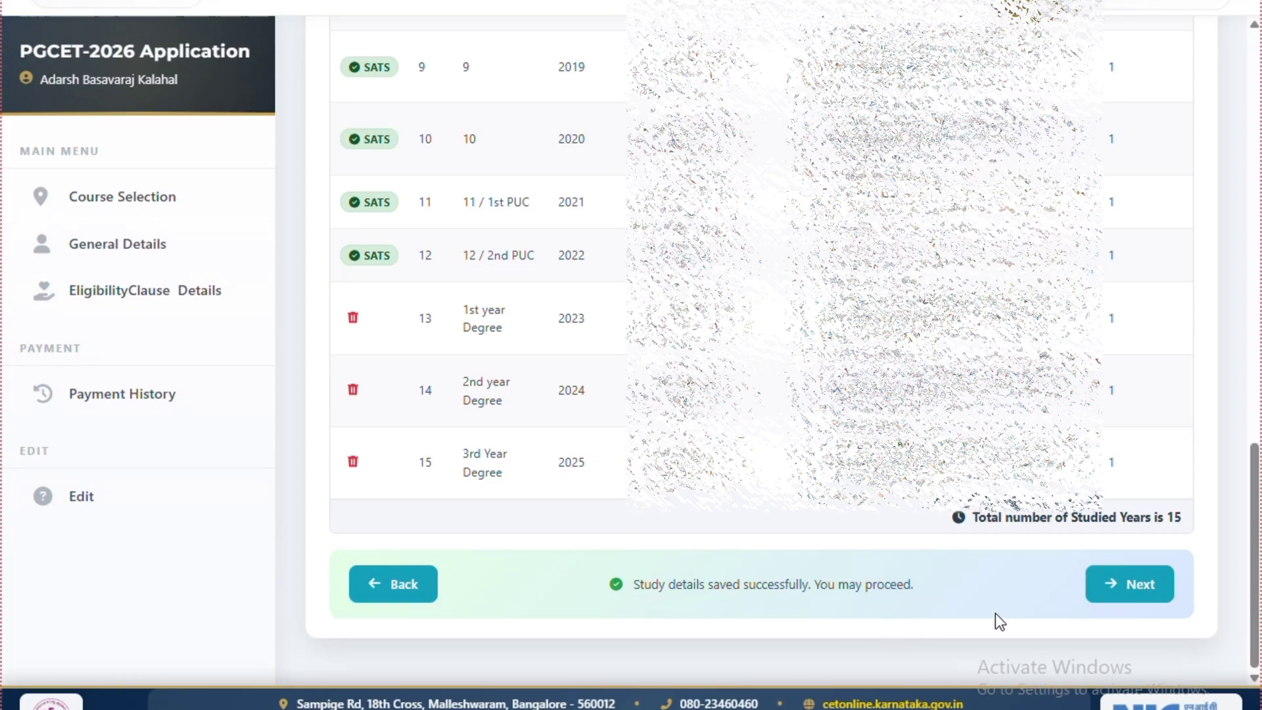
# Proceed to the reservation claims and choose to claim a category under SC / ST / Cat1 / 2A / 2B / 3A / 3B
pyautogui.click(1156, 594)
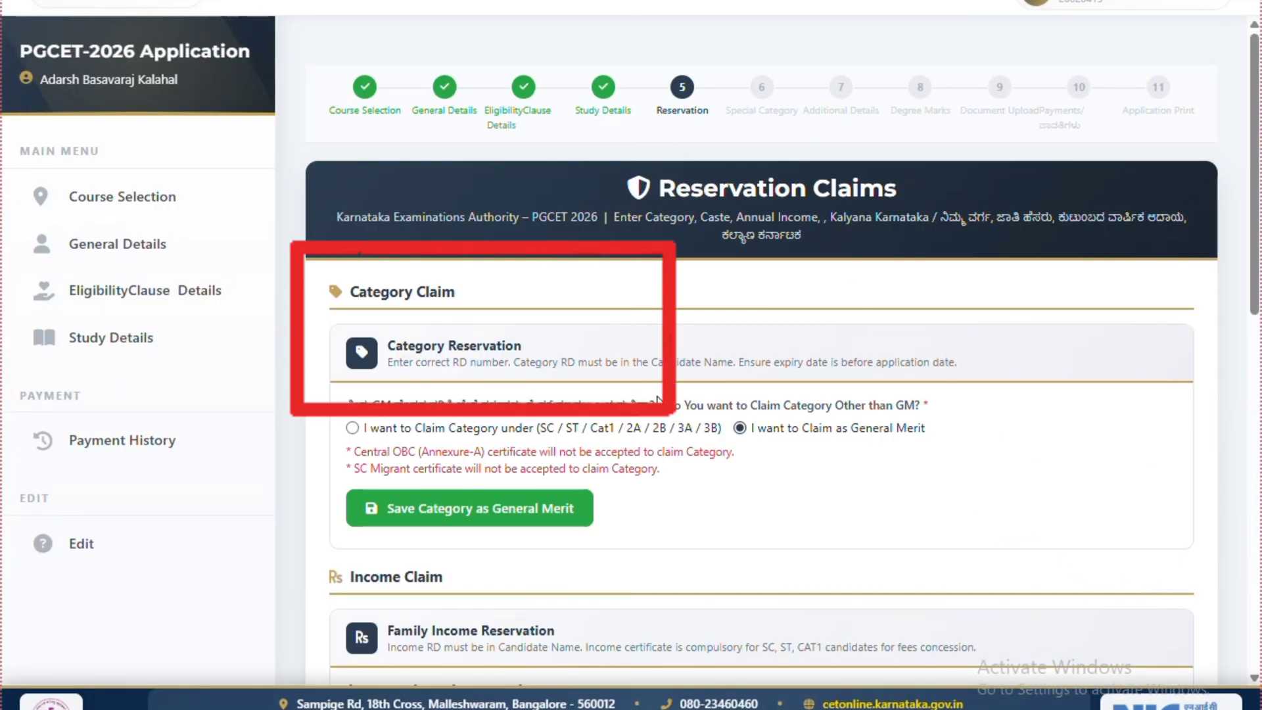
pyautogui.moveTo(463, 293); pyautogui.dragTo(356, 293)
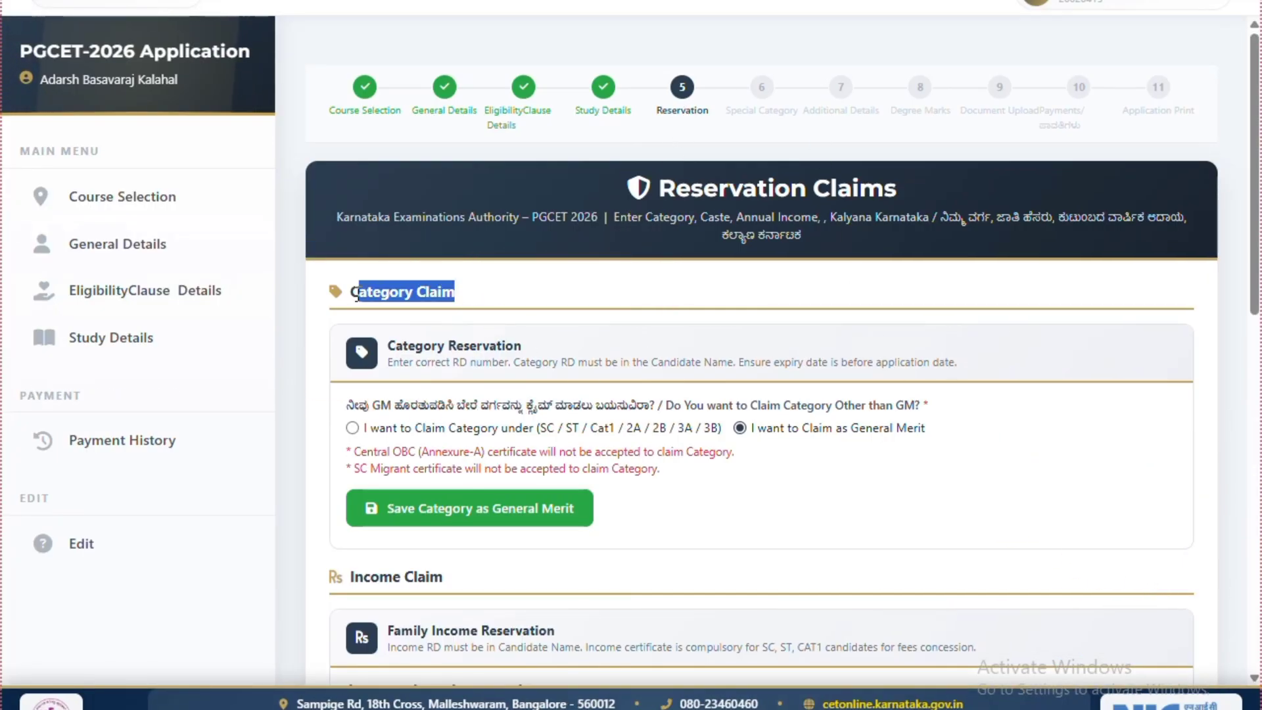
pyautogui.scroll(-3, 498, 294)
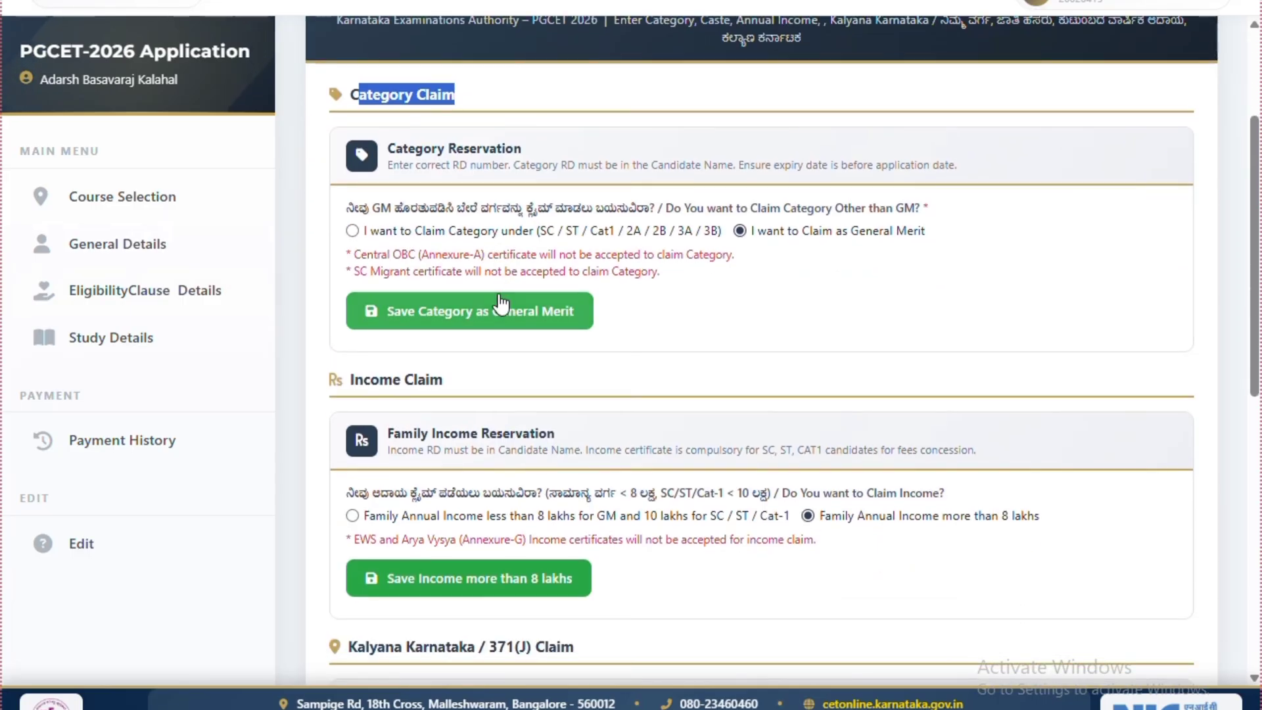
pyautogui.click(720, 316)
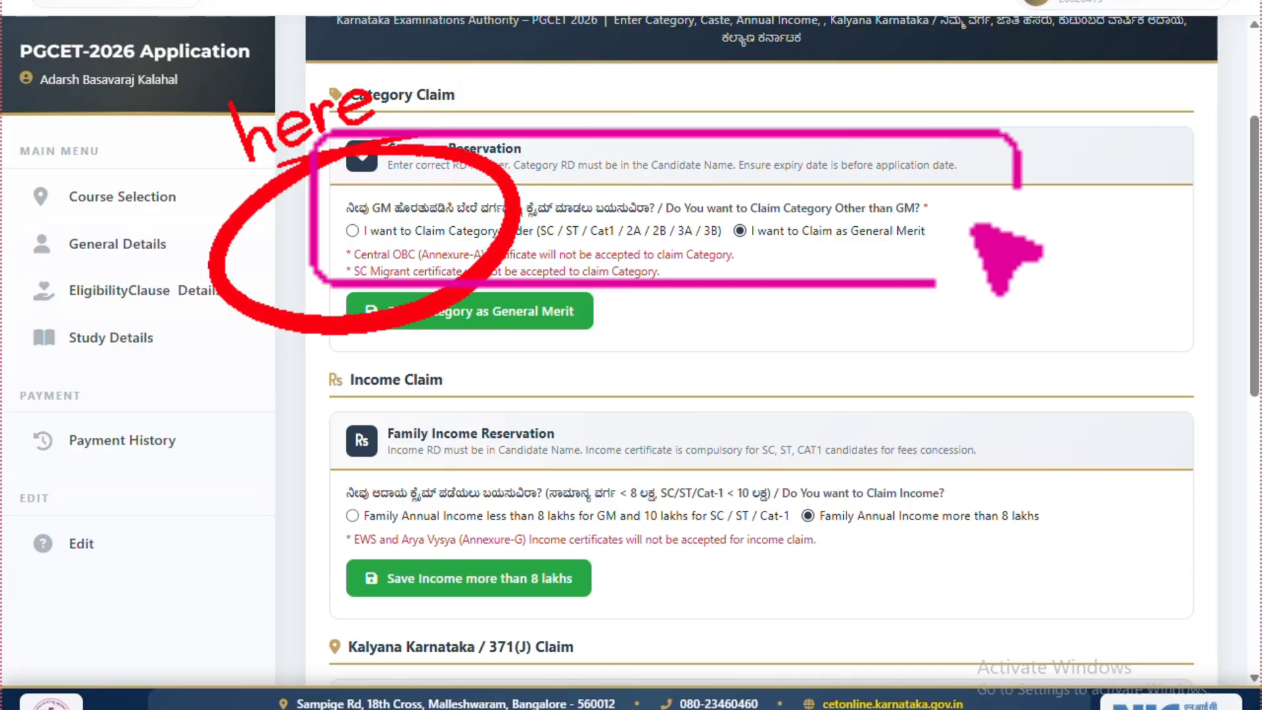
pyautogui.click(351, 231)
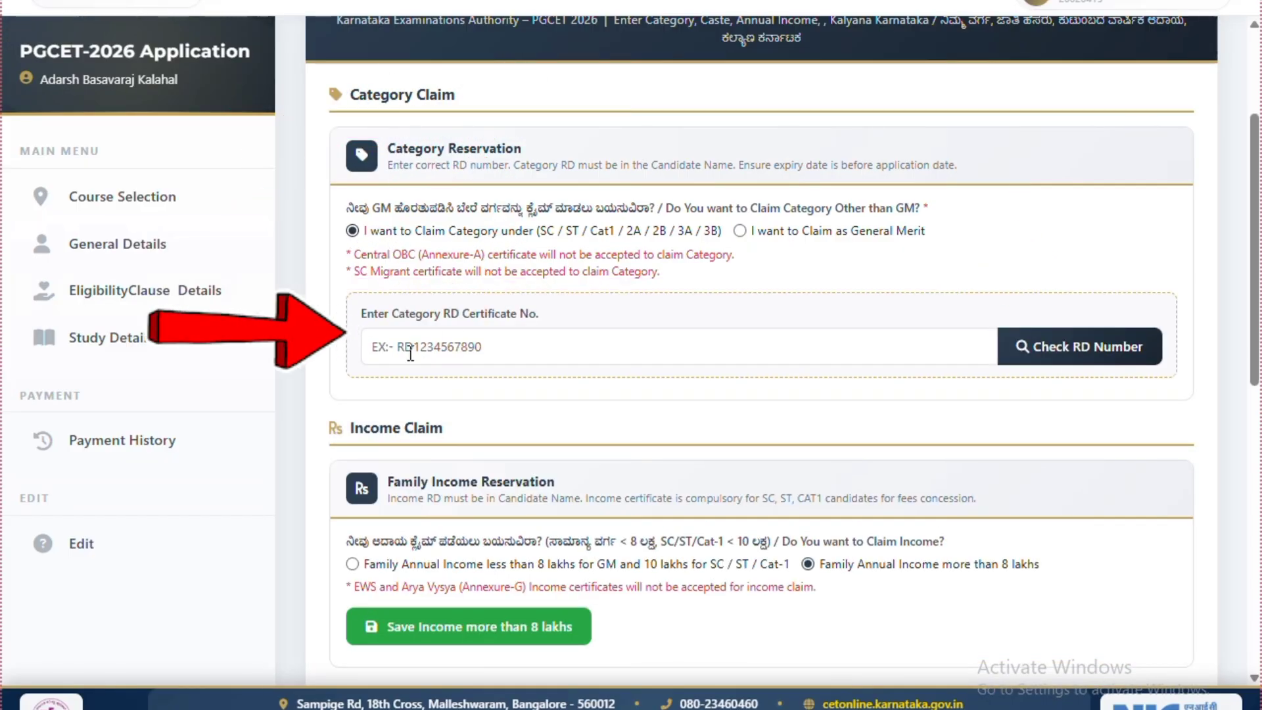
pyautogui.moveTo(406, 314); pyautogui.dragTo(547, 313)
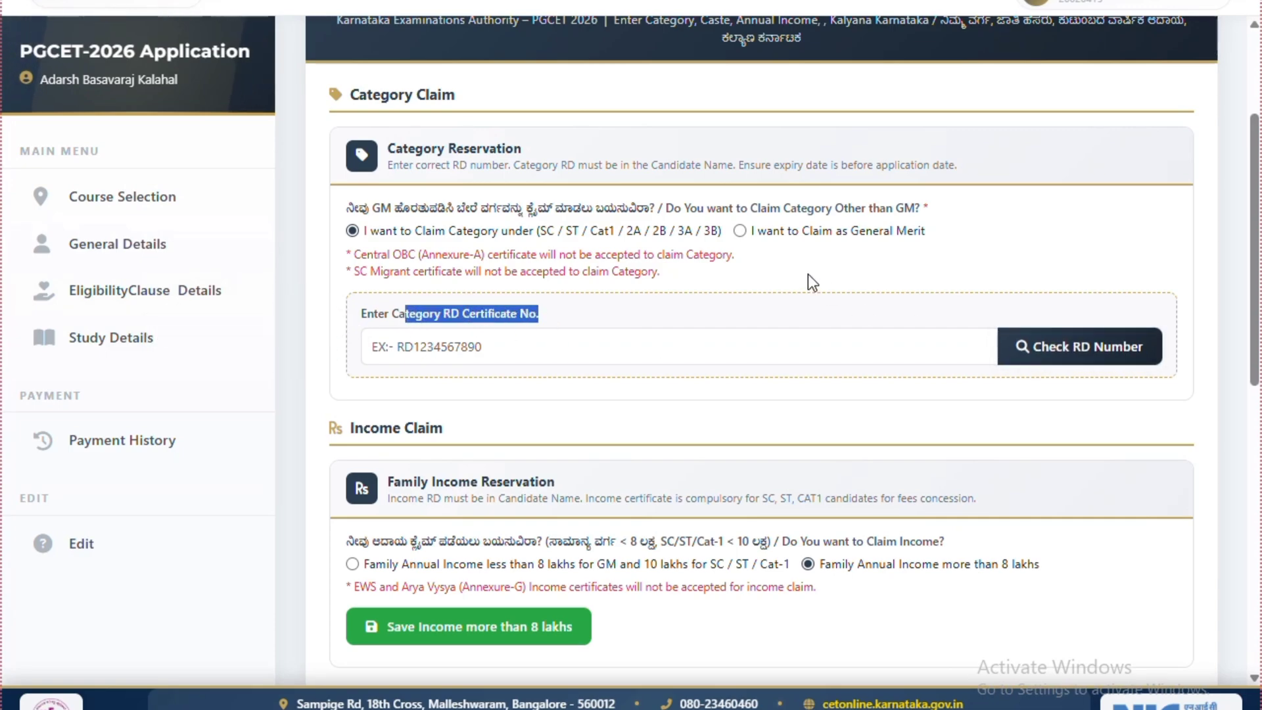
# In the income claim, choose family annual income less than 8 lakhs for GM and 10 lakhs for SC / ST / Cat-1
pyautogui.scroll(-1, 789, 217)
pyautogui.scroll(-4, 718, 205)
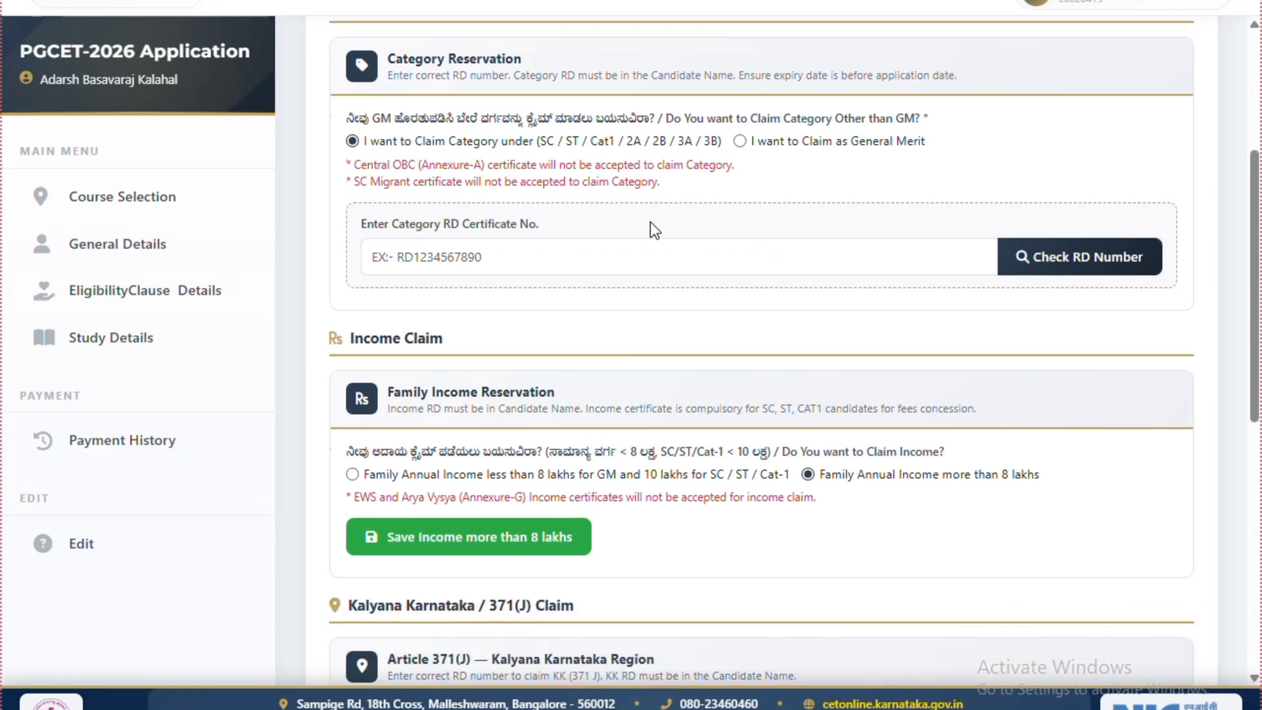
pyautogui.moveTo(355, 100); pyautogui.dragTo(508, 100)
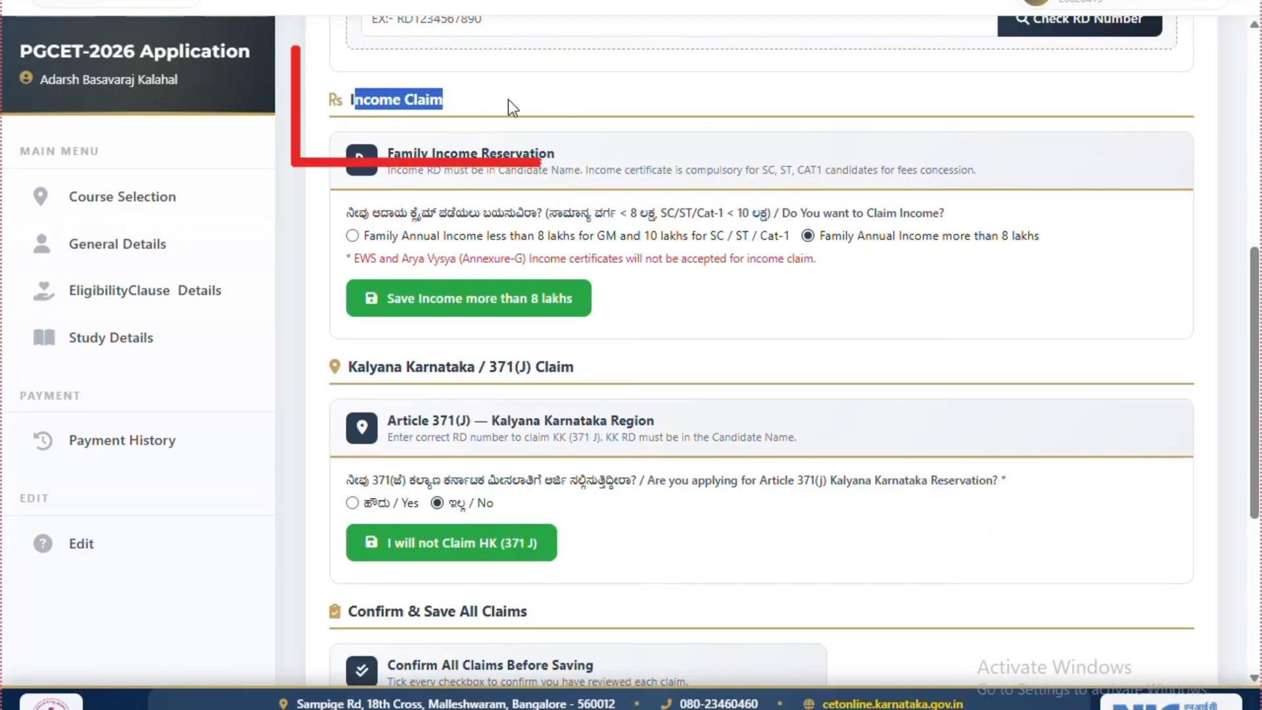
pyautogui.click(630, 89)
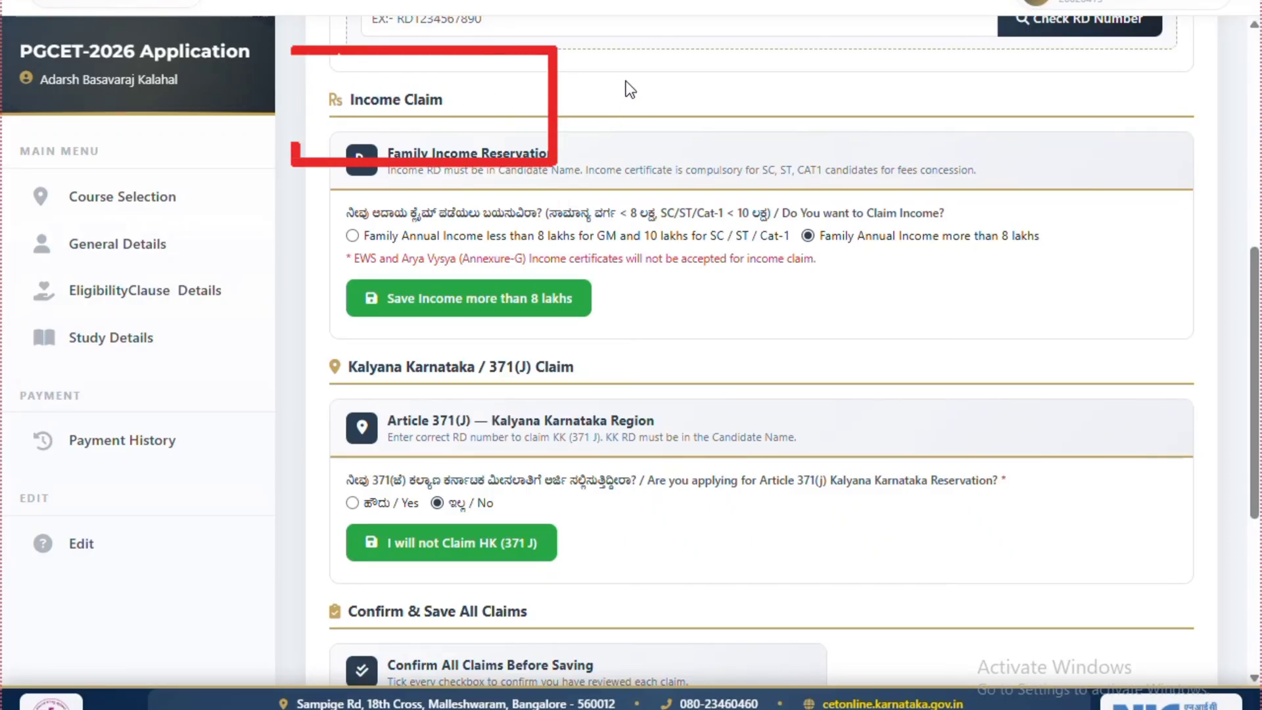
pyautogui.moveTo(347, 214); pyautogui.dragTo(402, 215)
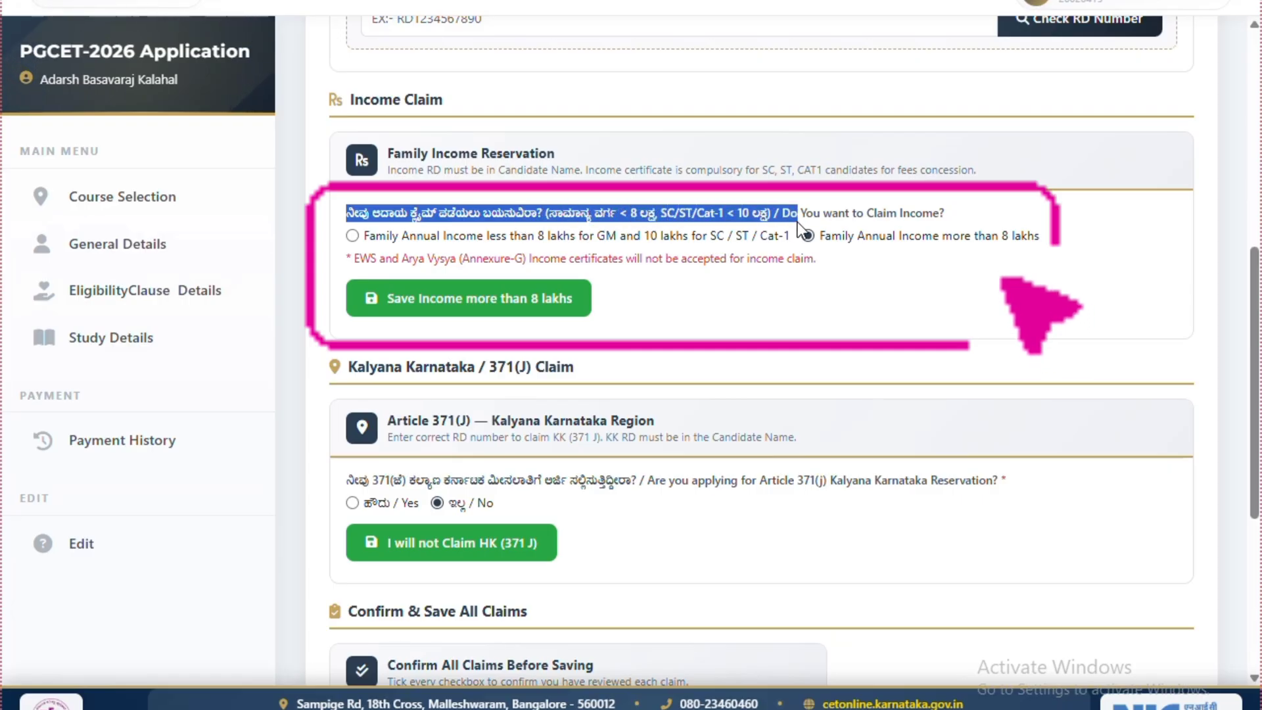
pyautogui.click(1006, 219)
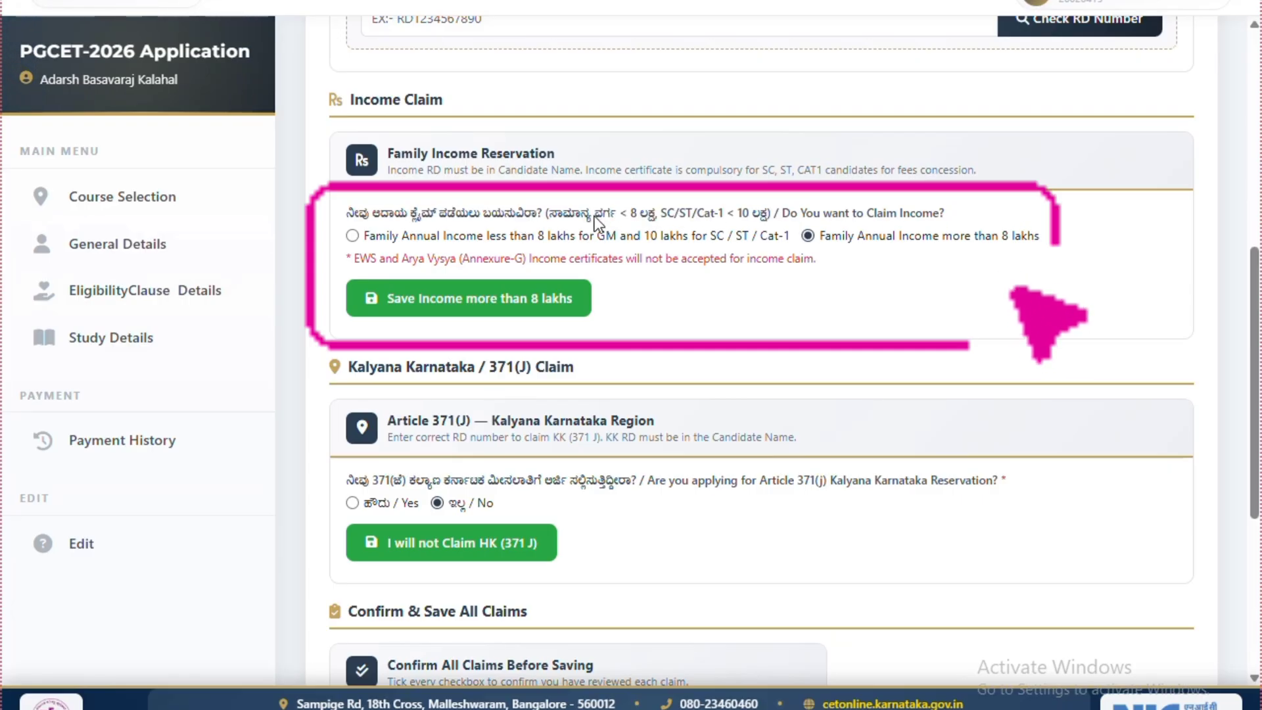
pyautogui.moveTo(629, 215); pyautogui.dragTo(680, 214)
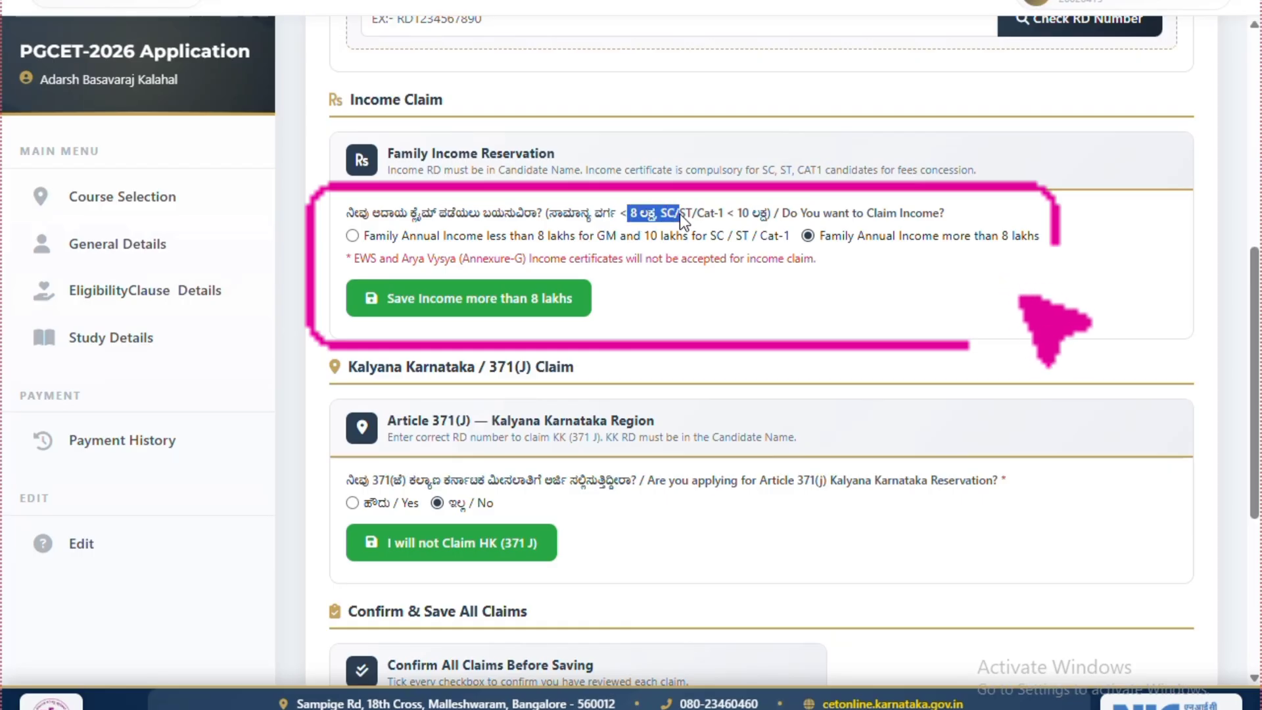
pyautogui.click(1009, 203)
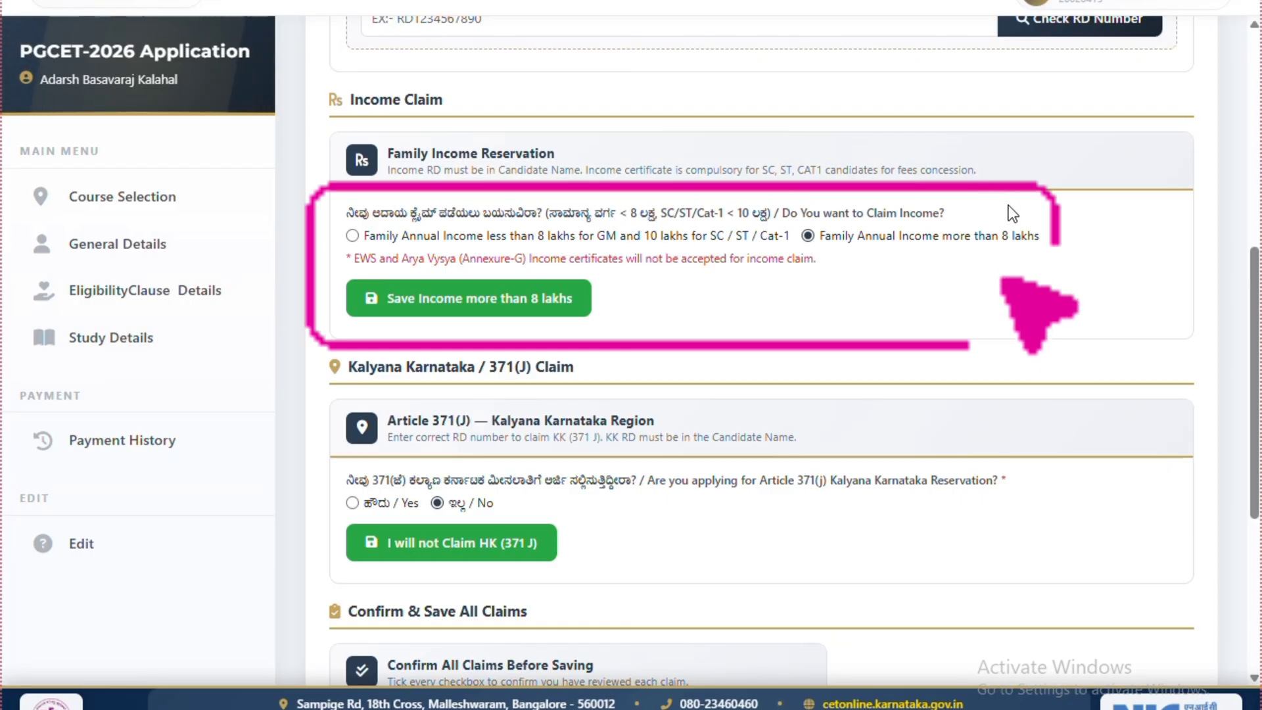
pyautogui.click(352, 235)
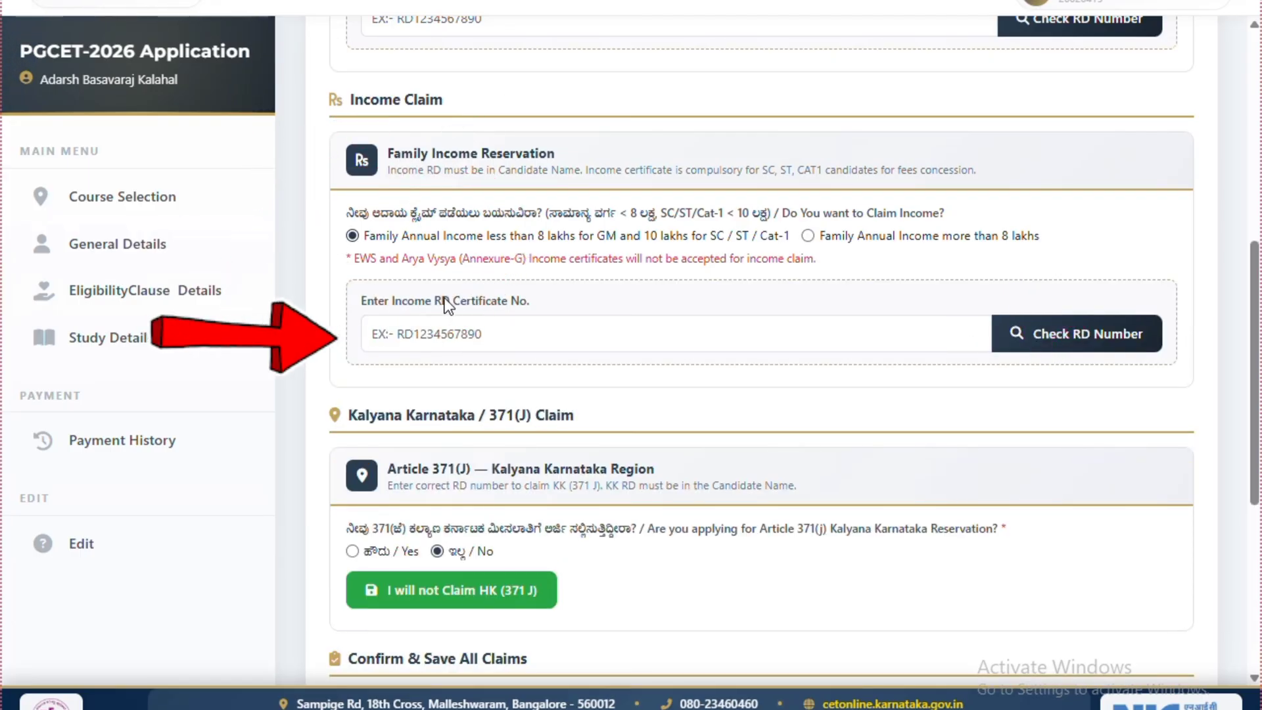
pyautogui.moveTo(389, 297); pyautogui.dragTo(535, 300)
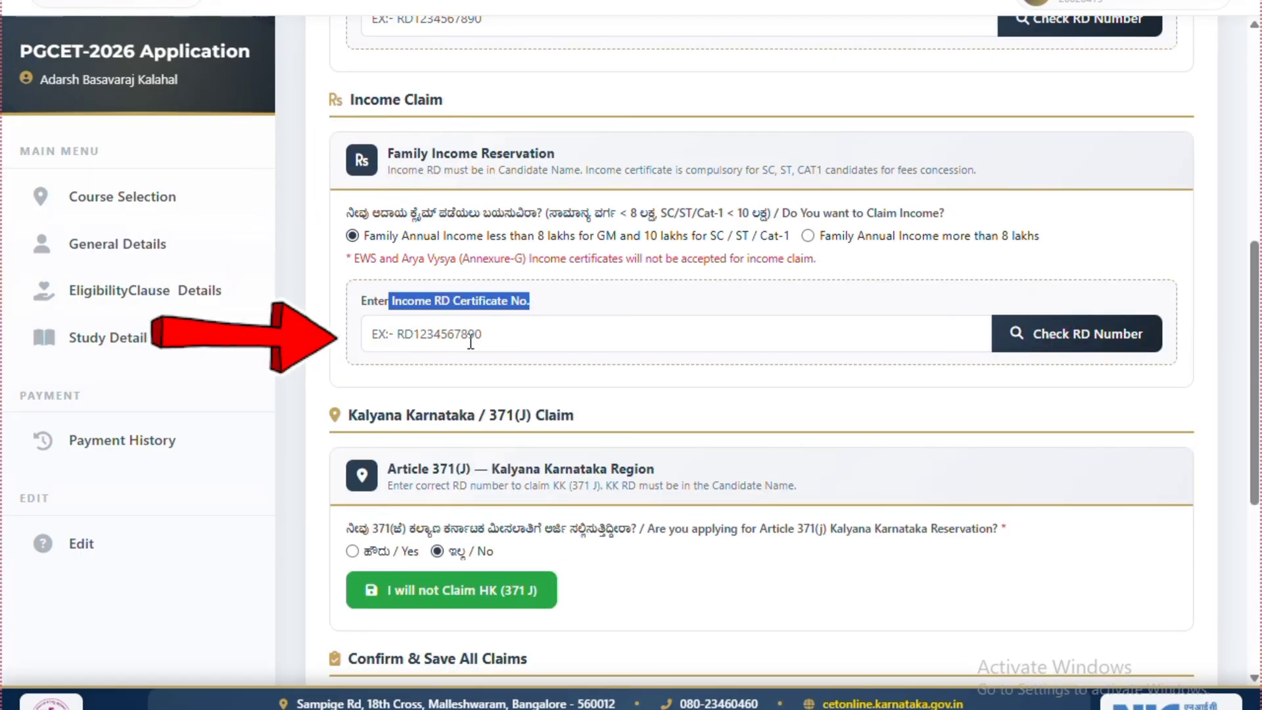
pyautogui.click(607, 295)
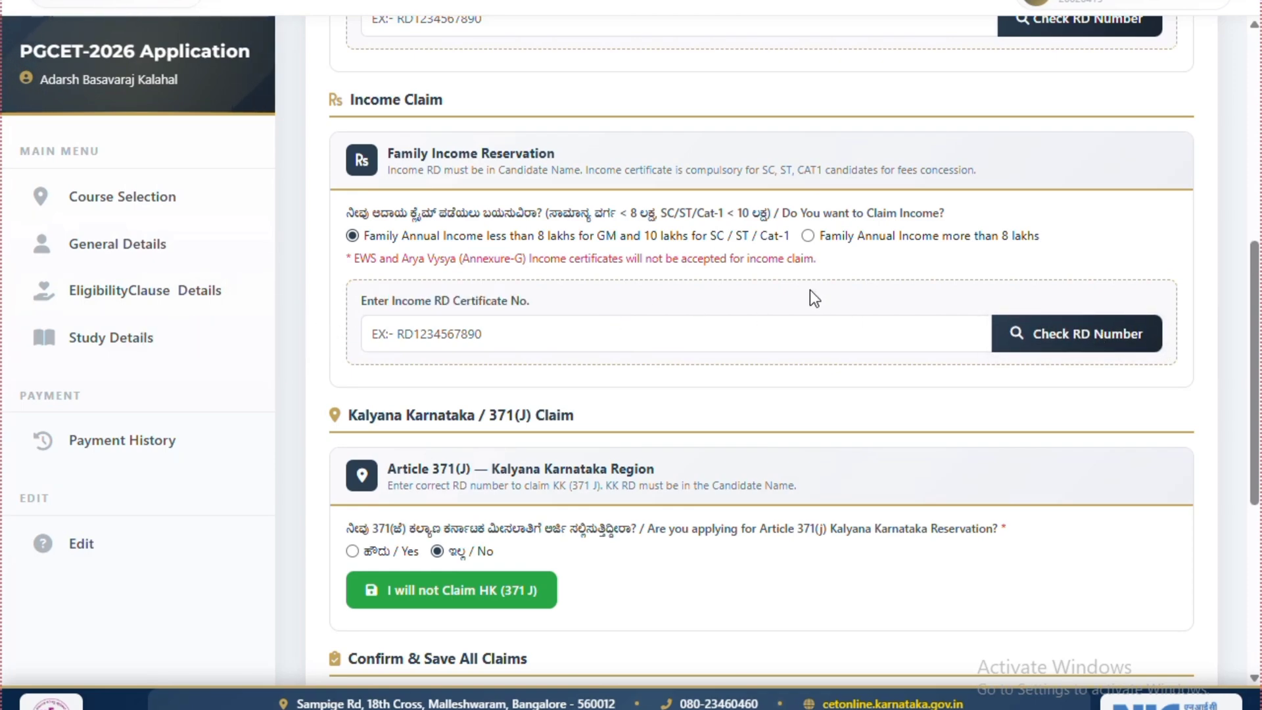
# Try answering Yes to the Article 371(j) Kalyana Karnataka reservation question to check its certificate field, and return the answer to No
pyautogui.scroll(-5, 810, 290)
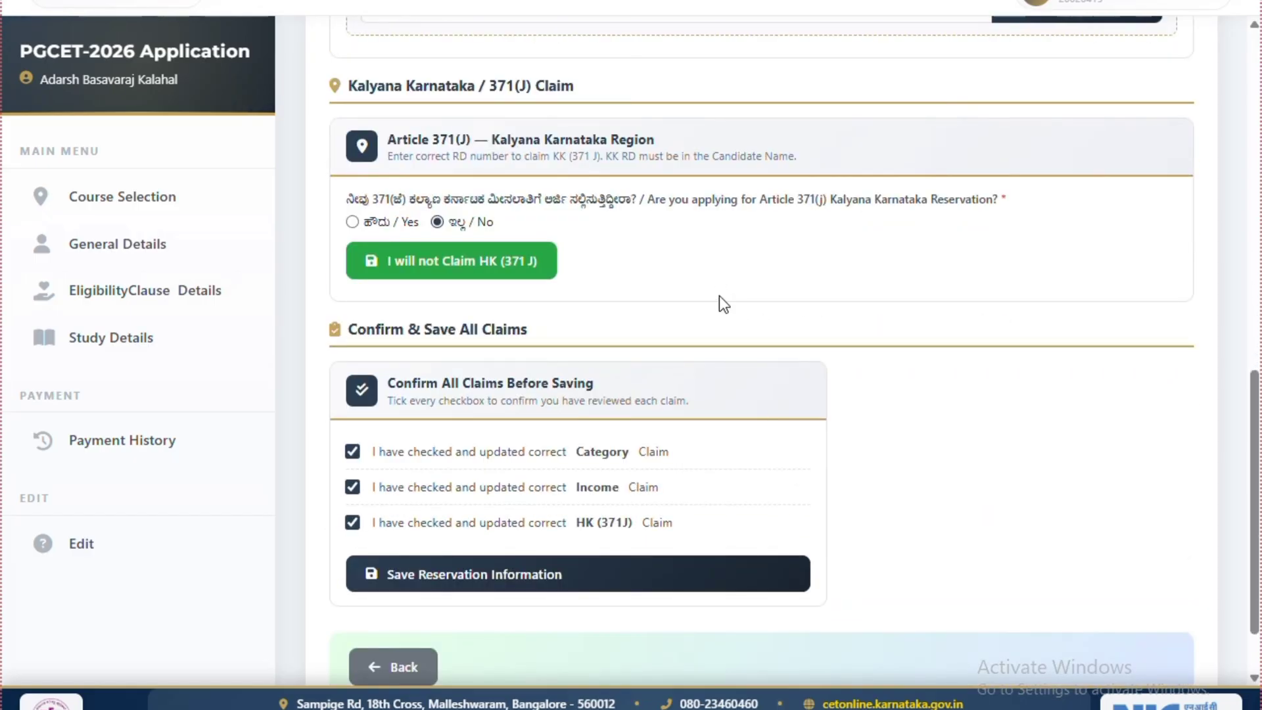
pyautogui.moveTo(348, 86); pyautogui.dragTo(459, 97)
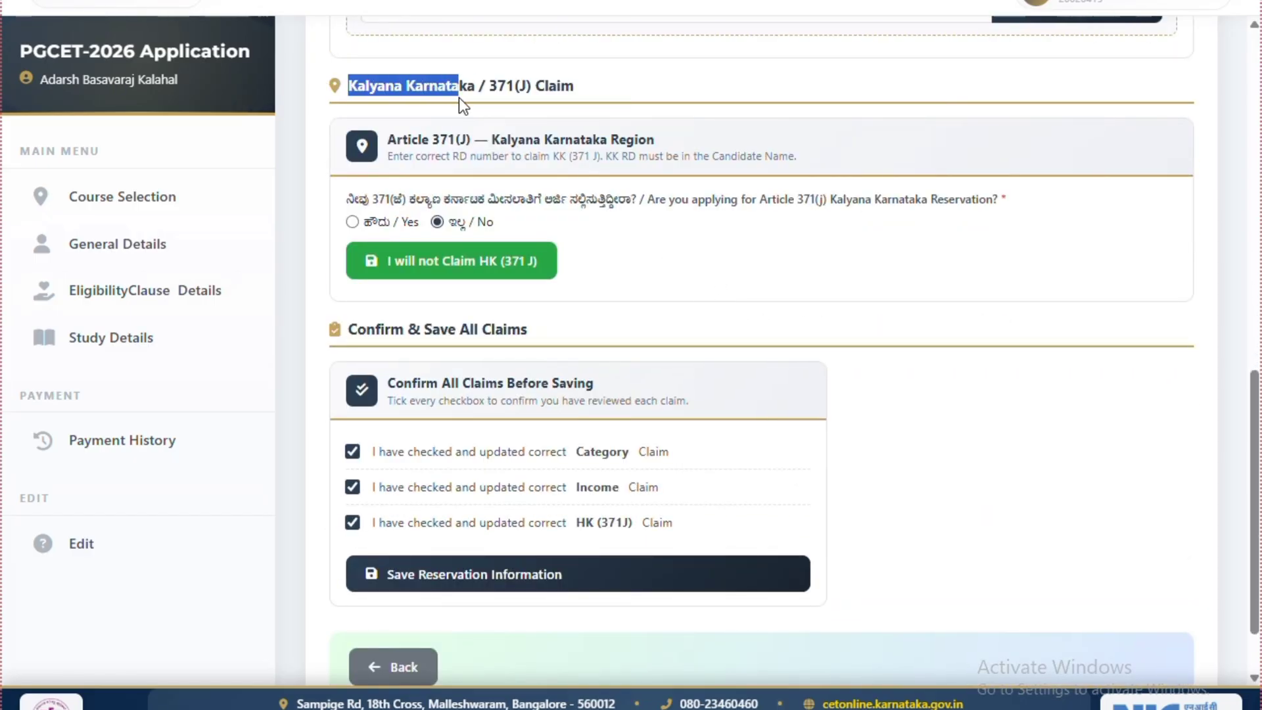
pyautogui.click(624, 88)
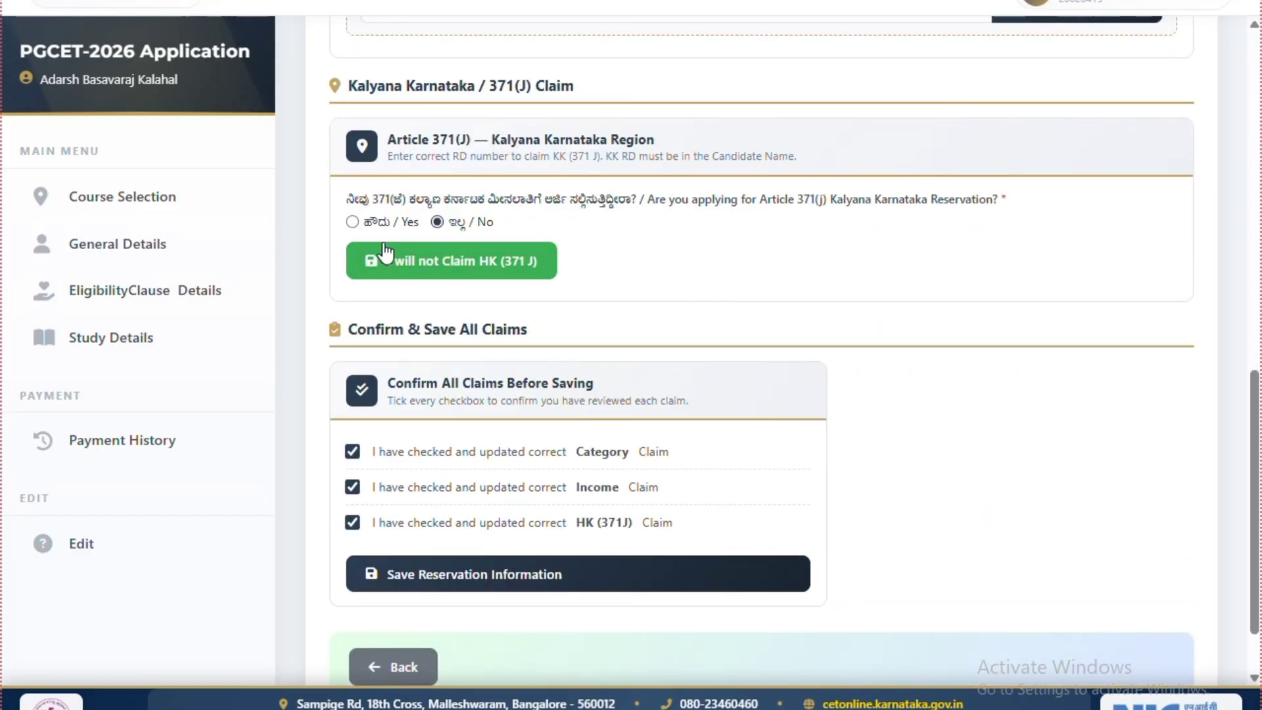
pyautogui.click(349, 223)
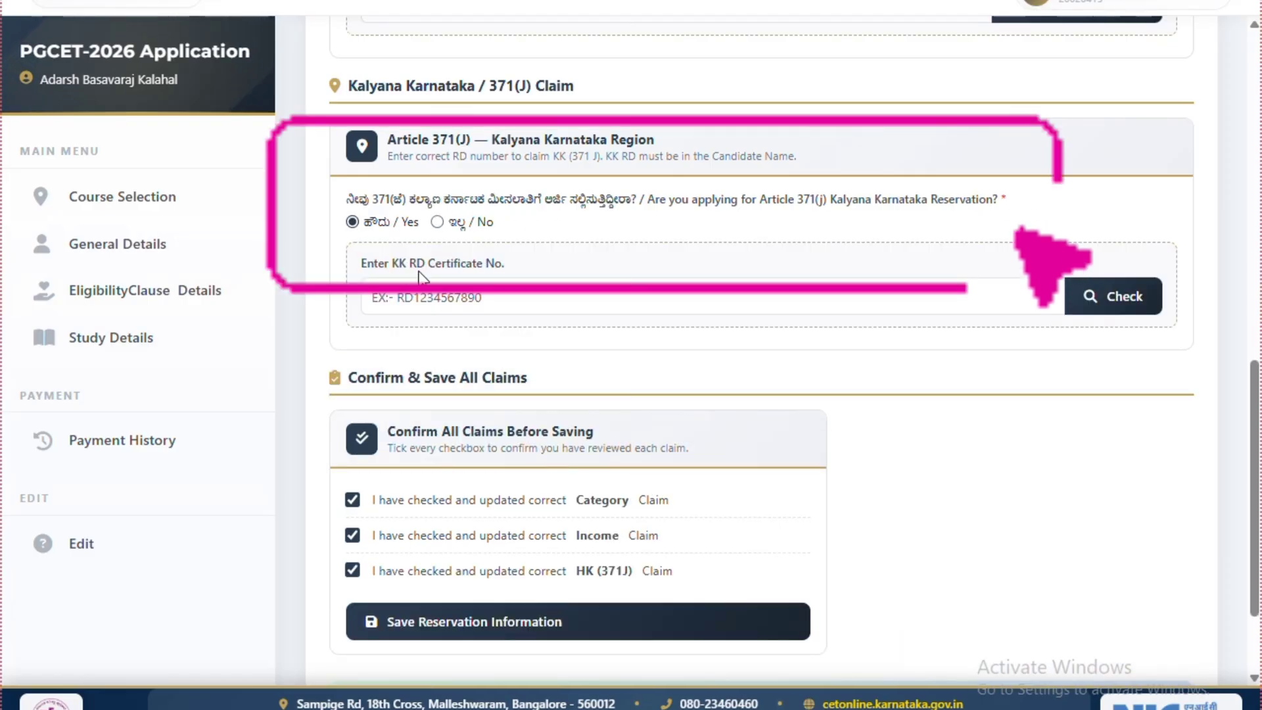
pyautogui.moveTo(400, 263); pyautogui.dragTo(509, 262)
pyautogui.click(438, 222)
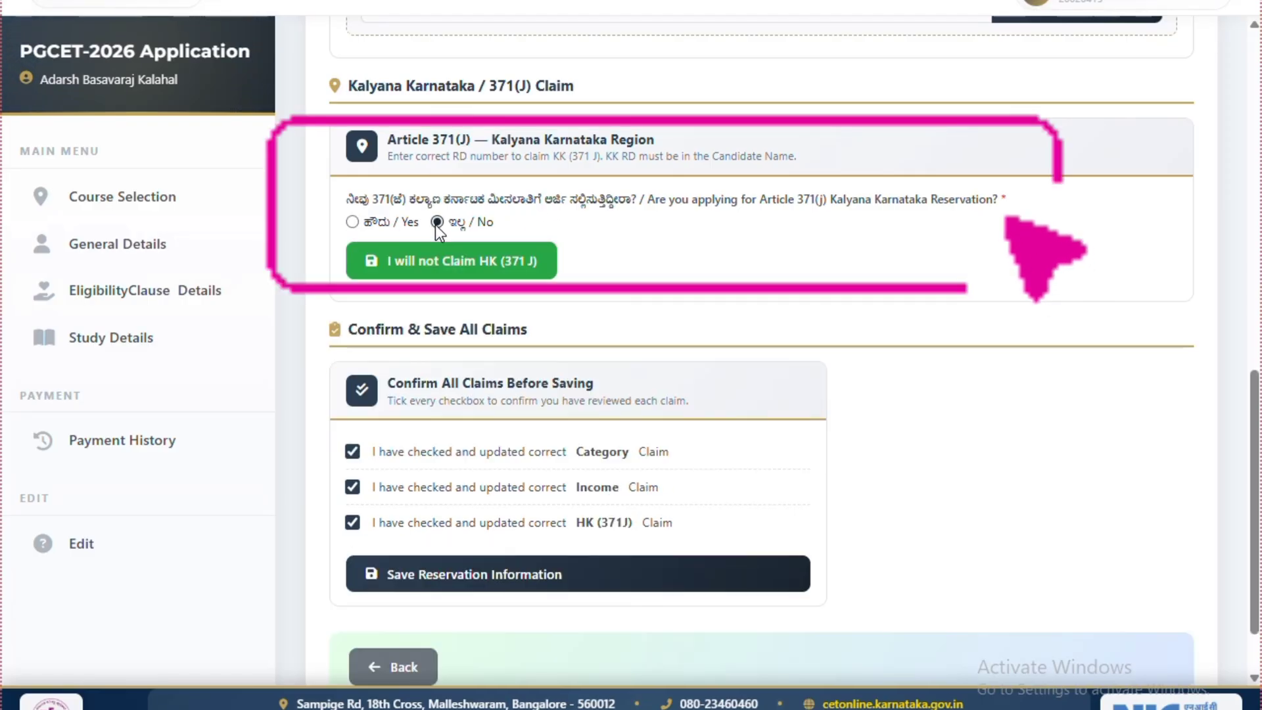
# Review the claim confirmation checkboxes and the category and income claim sections of the reservation form
pyautogui.scroll(-1, 648, 269)
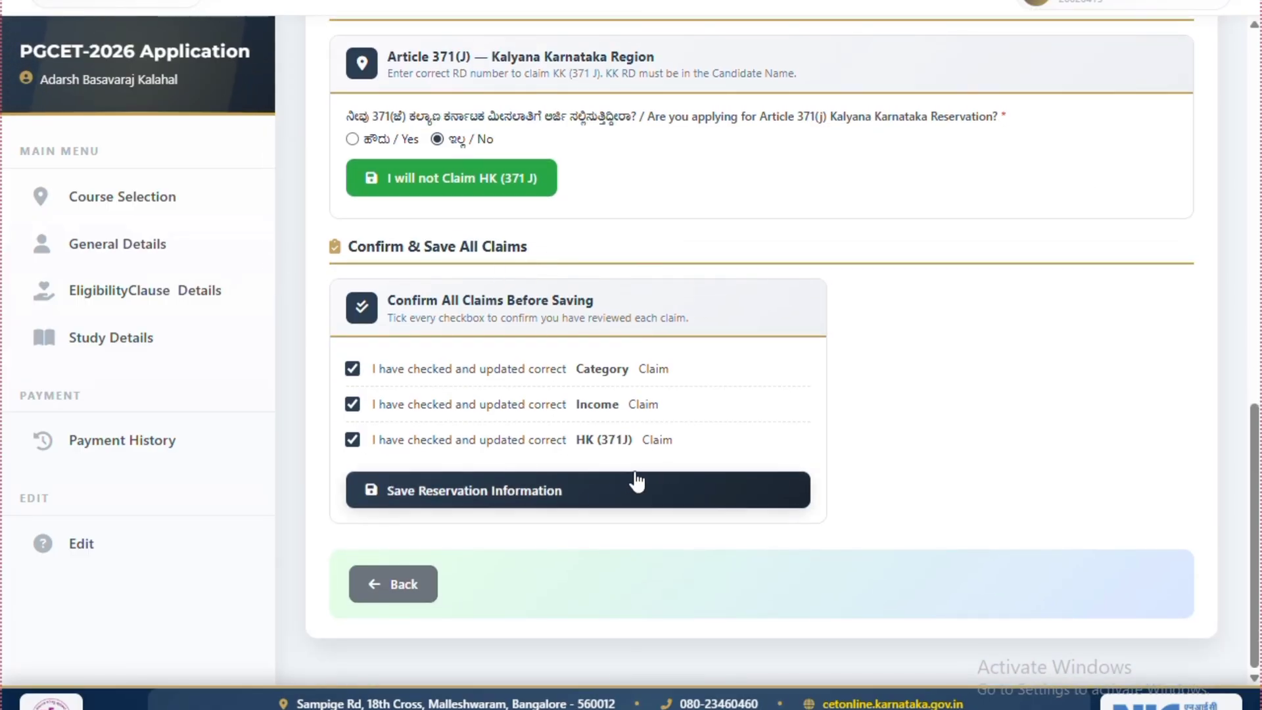
pyautogui.scroll(5, 678, 394)
pyautogui.scroll(7, 678, 390)
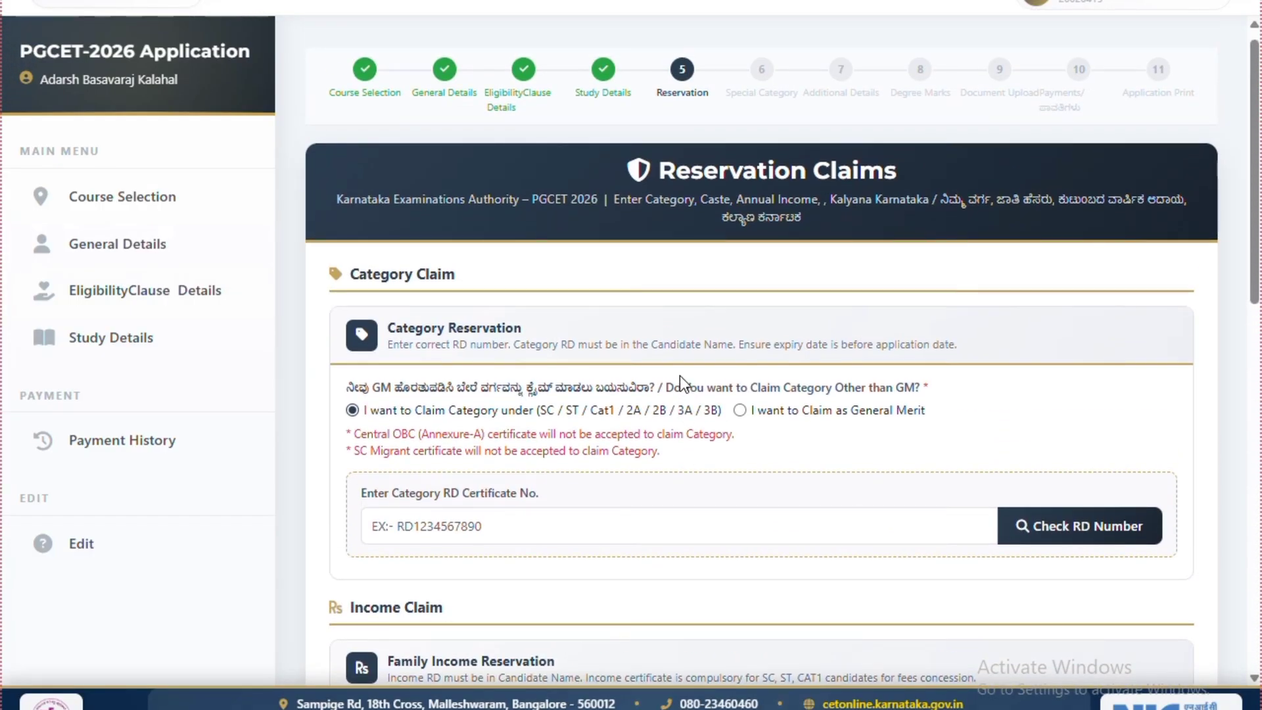
pyautogui.scroll(-3, 680, 376)
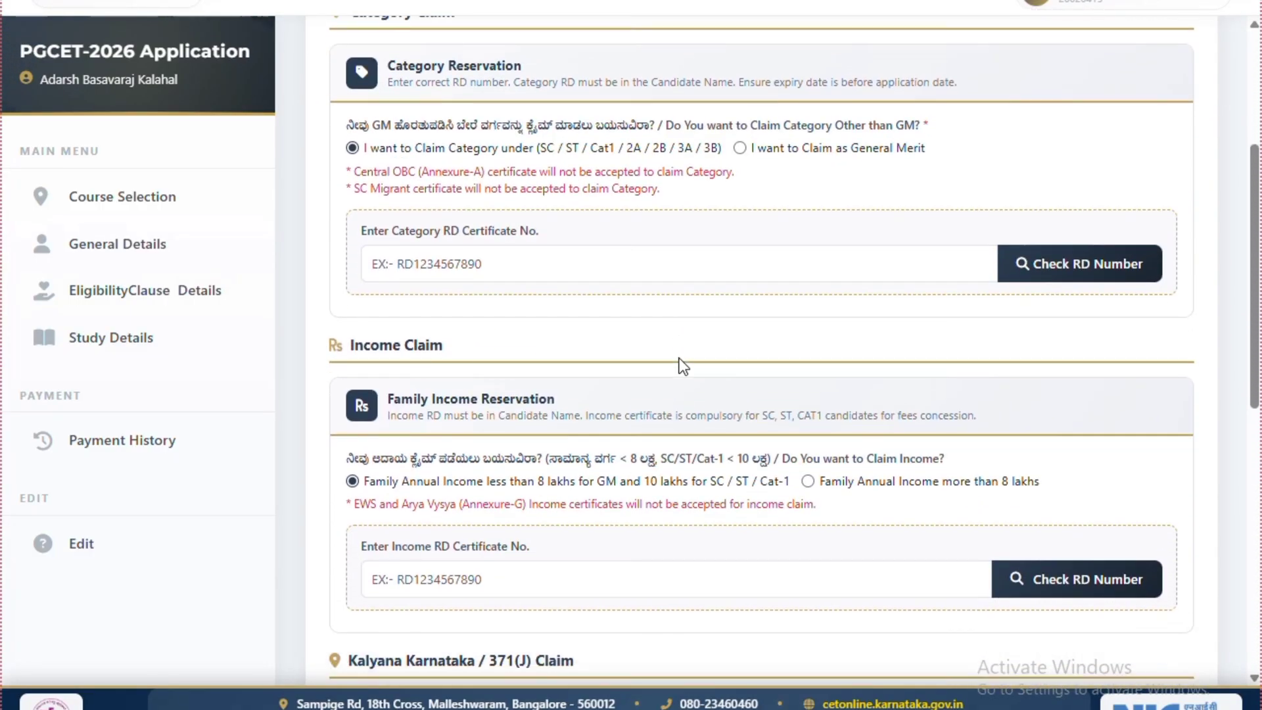